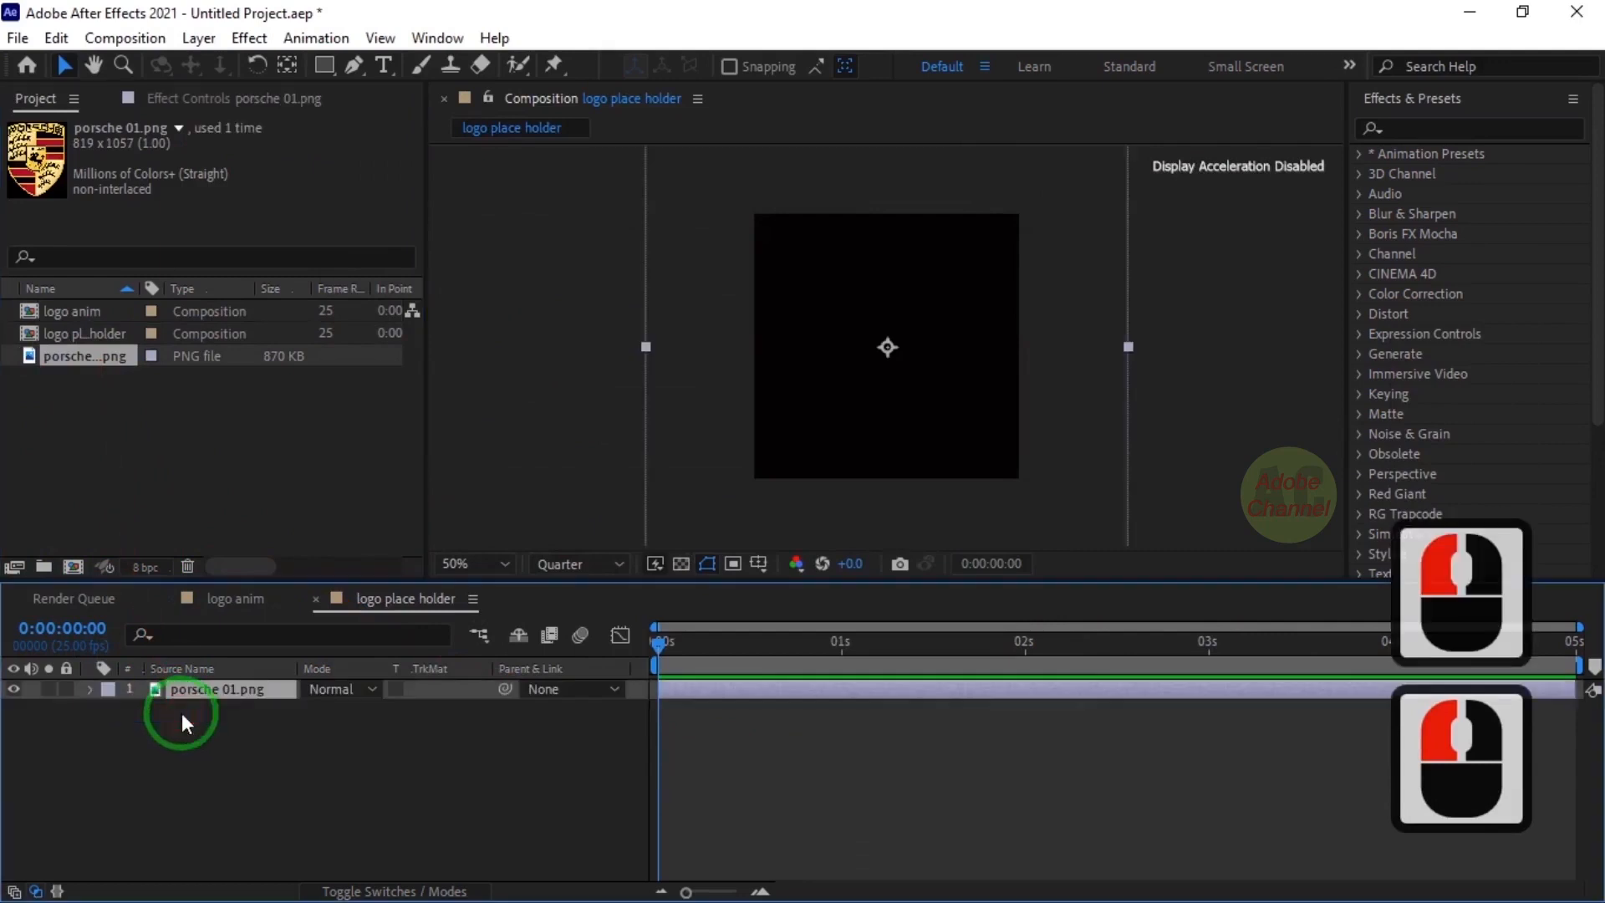
# Scale the Porsche logo layer down proportionally until the whole badge fits inside the logo place holder composition
pyautogui.click(1130, 348)
pyautogui.moveTo(1131, 348); pyautogui.dragTo(985, 408)
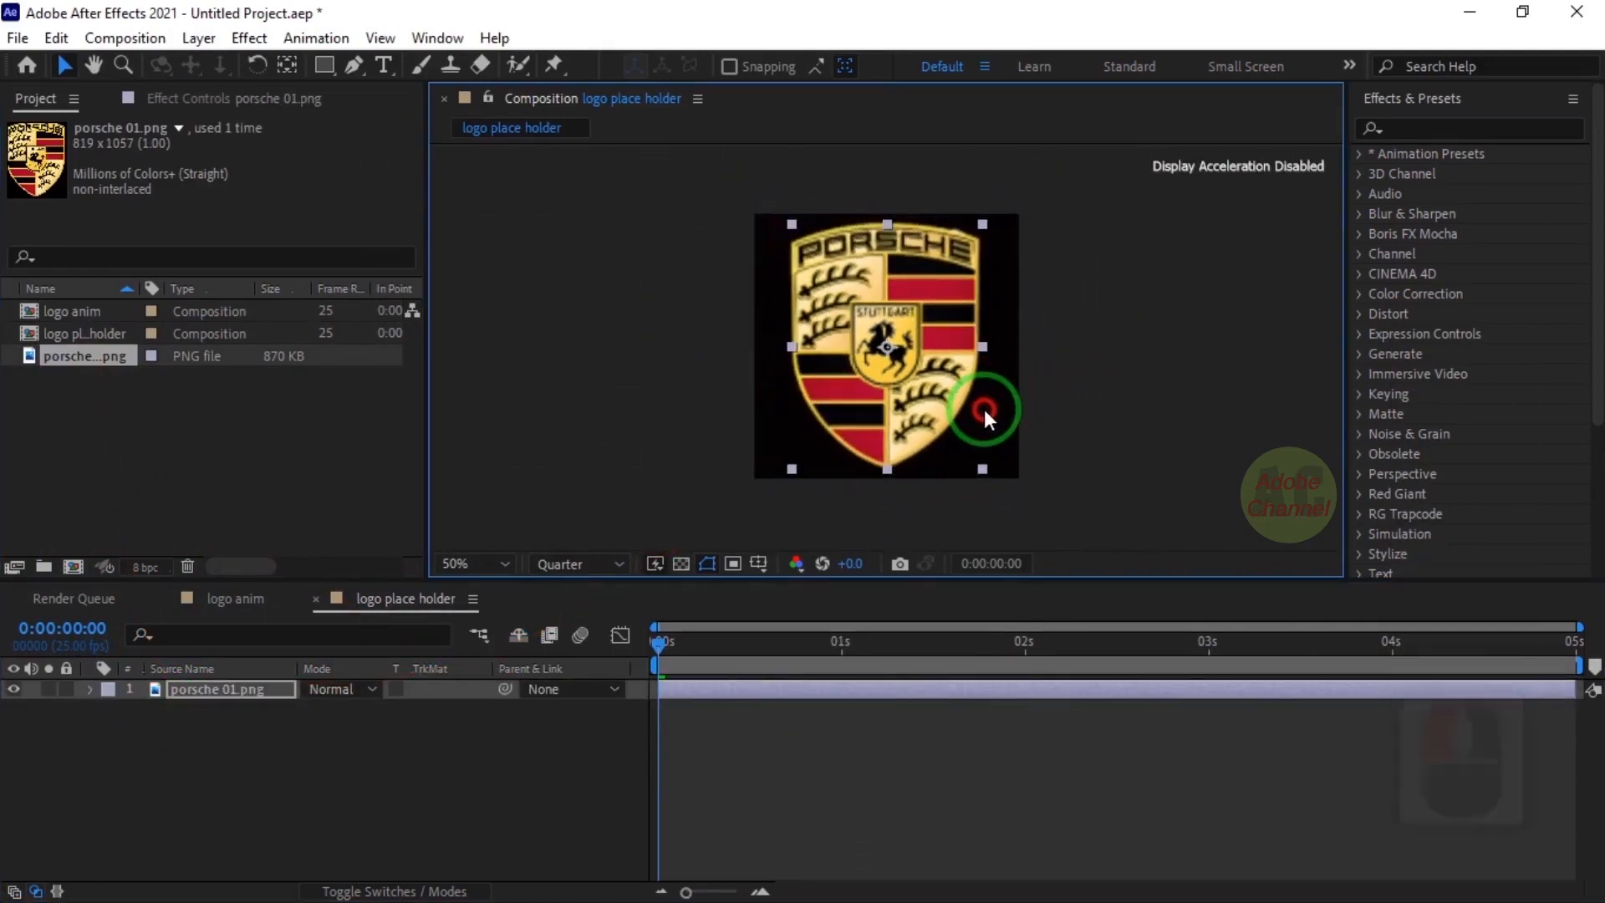
pyautogui.keyDown('shift'); pyautogui.click(987, 409); pyautogui.keyUp('shift')
pyautogui.click(1160, 453)
# Add the logo place holder composition as a layer in the logo anim composition and fit the frame to the viewer
pyautogui.click(315, 598)
pyautogui.moveTo(115, 333); pyautogui.dragTo(122, 717)
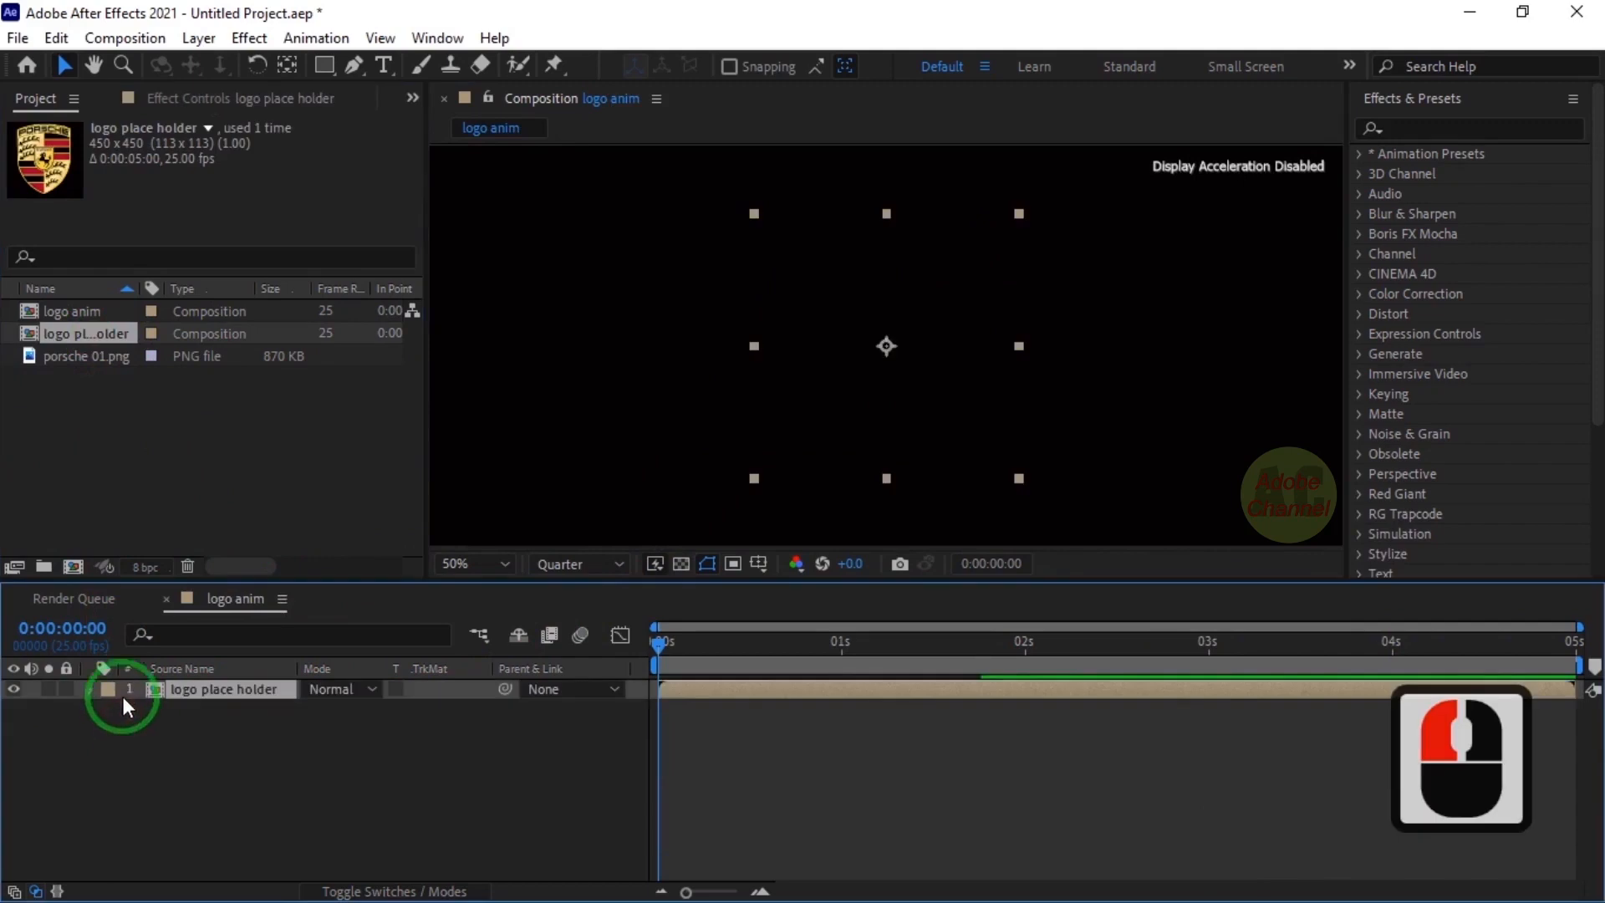
pyautogui.click(520, 567)
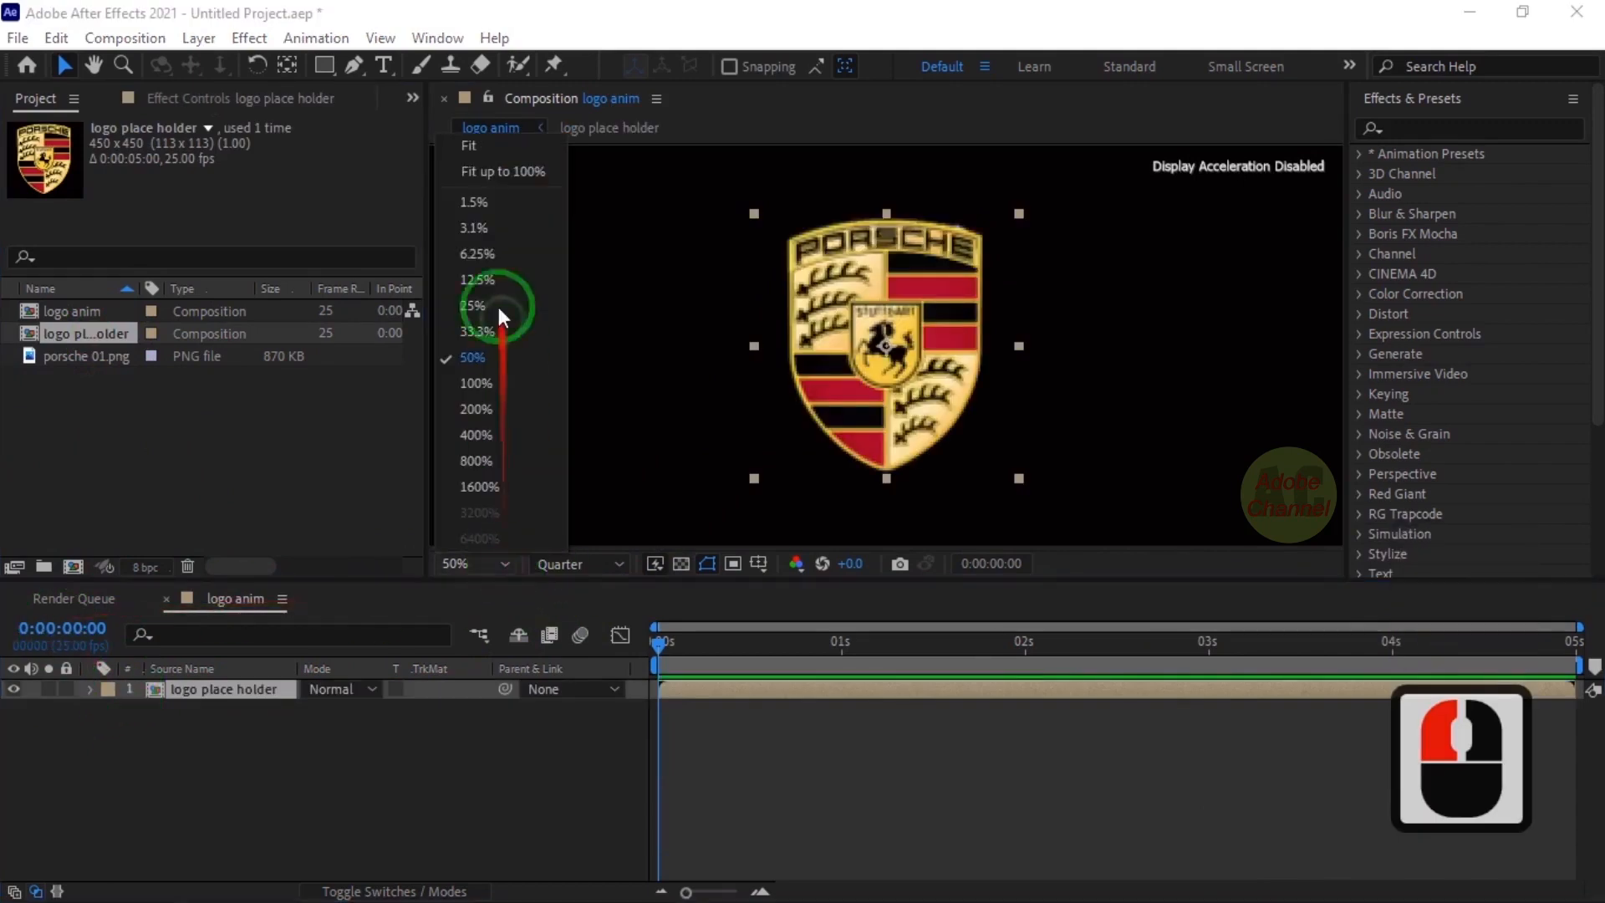
pyautogui.click(485, 172)
# Set the logo place holder layer's vertical position to 440
pyautogui.press('p')
pyautogui.click(351, 709)
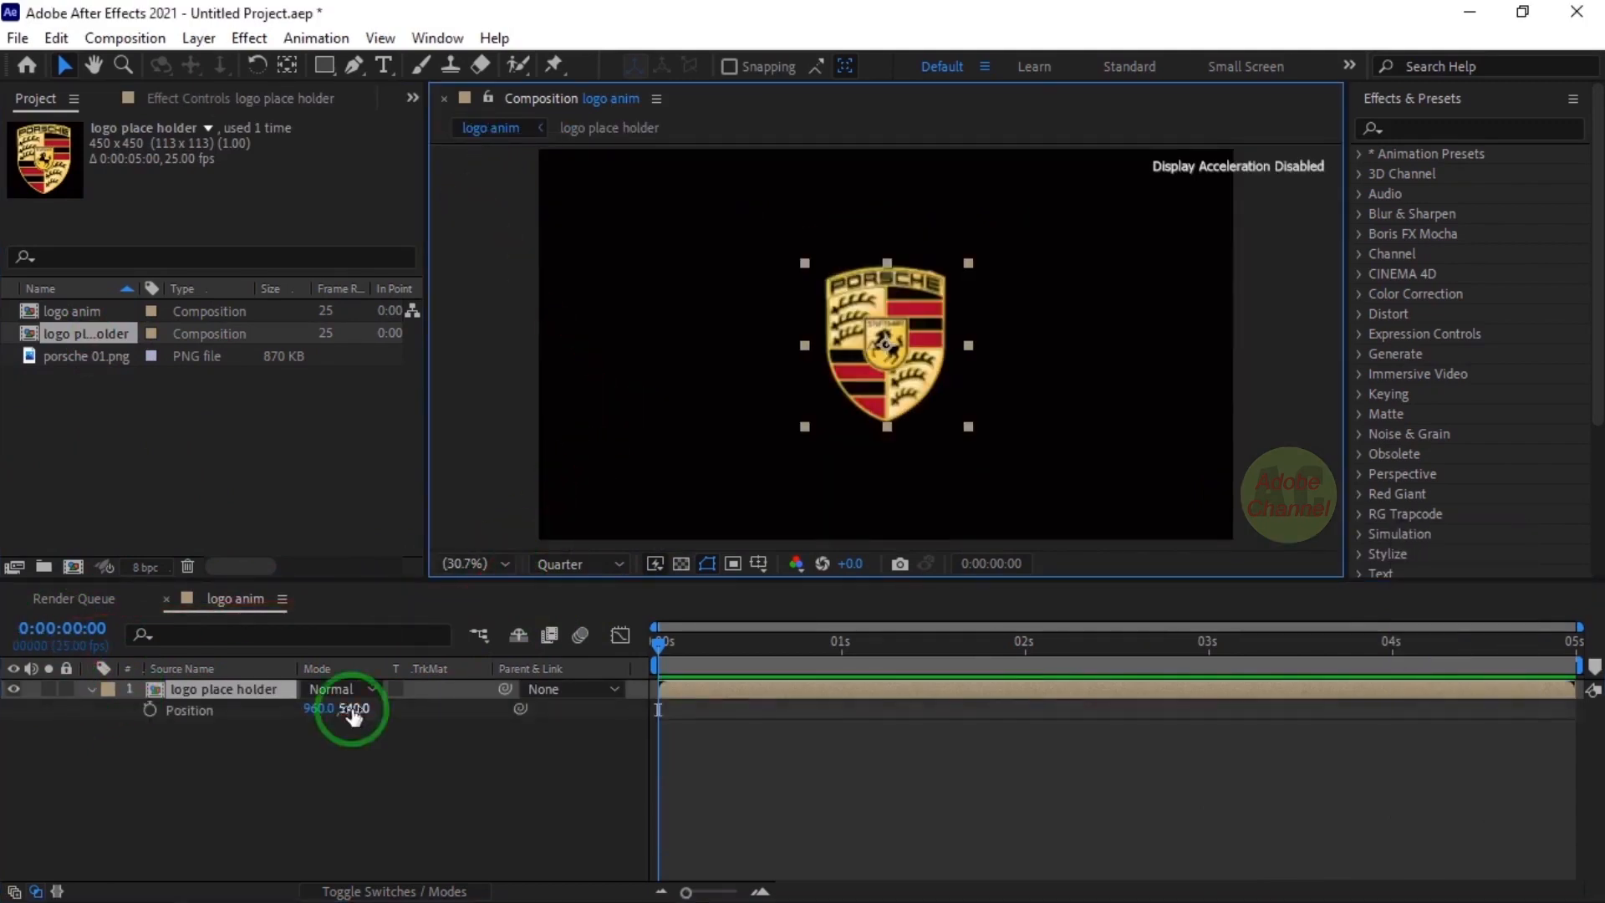
pyautogui.write('440')
pyautogui.press('Return')
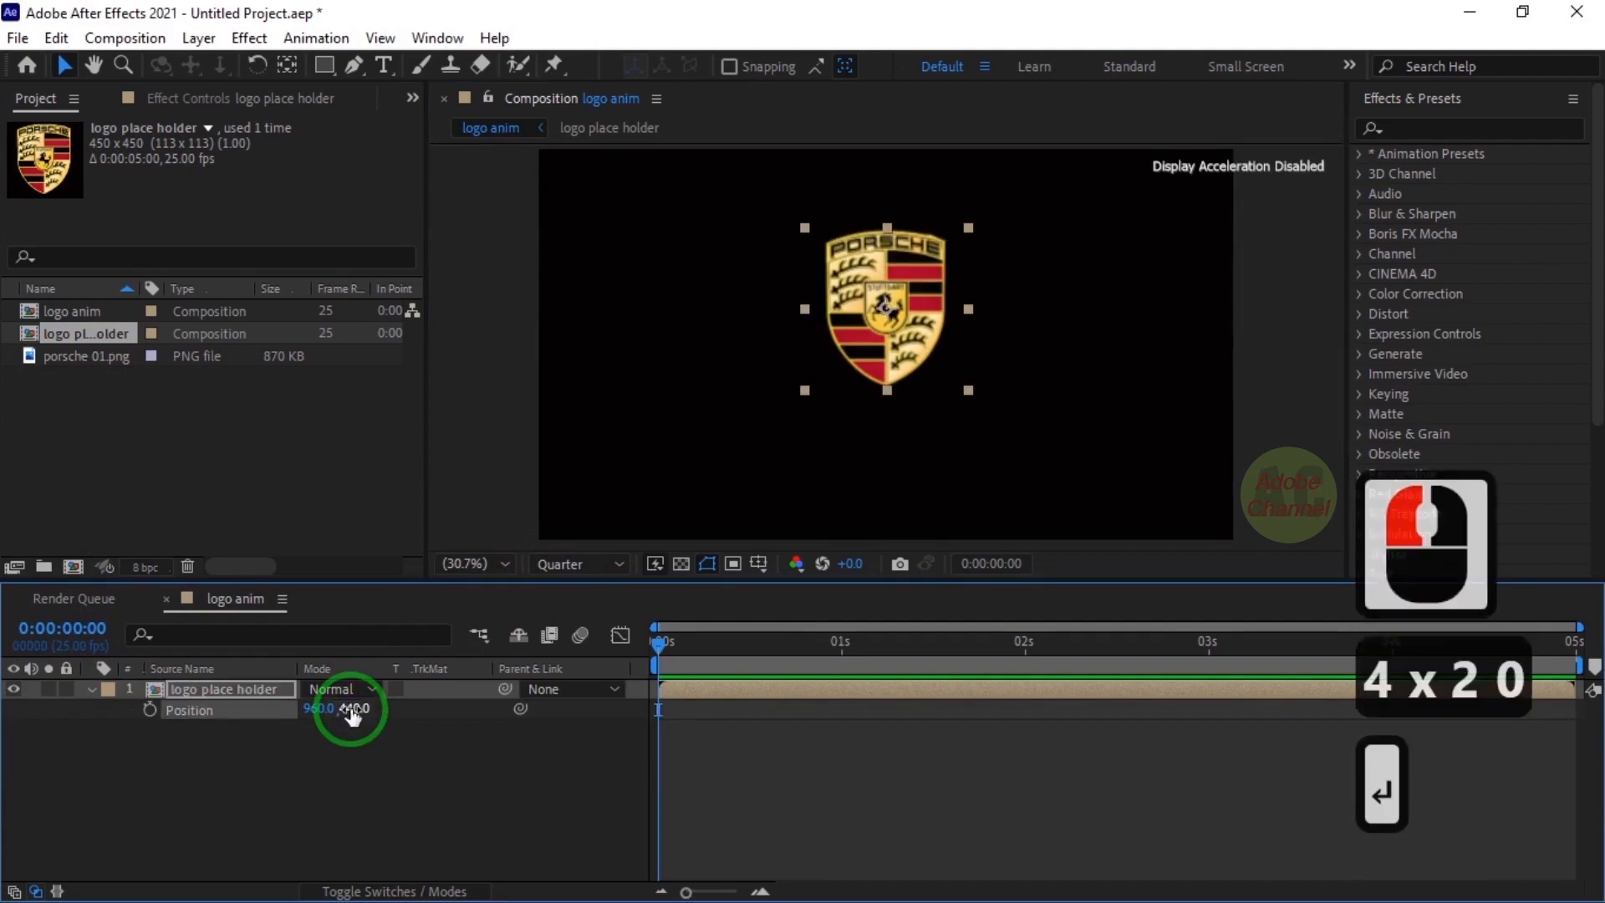
pyautogui.click(245, 726)
pyautogui.click(92, 688)
pyautogui.click(202, 683)
# Show the grid overlay in the logo anim composition view
pyautogui.click(621, 640)
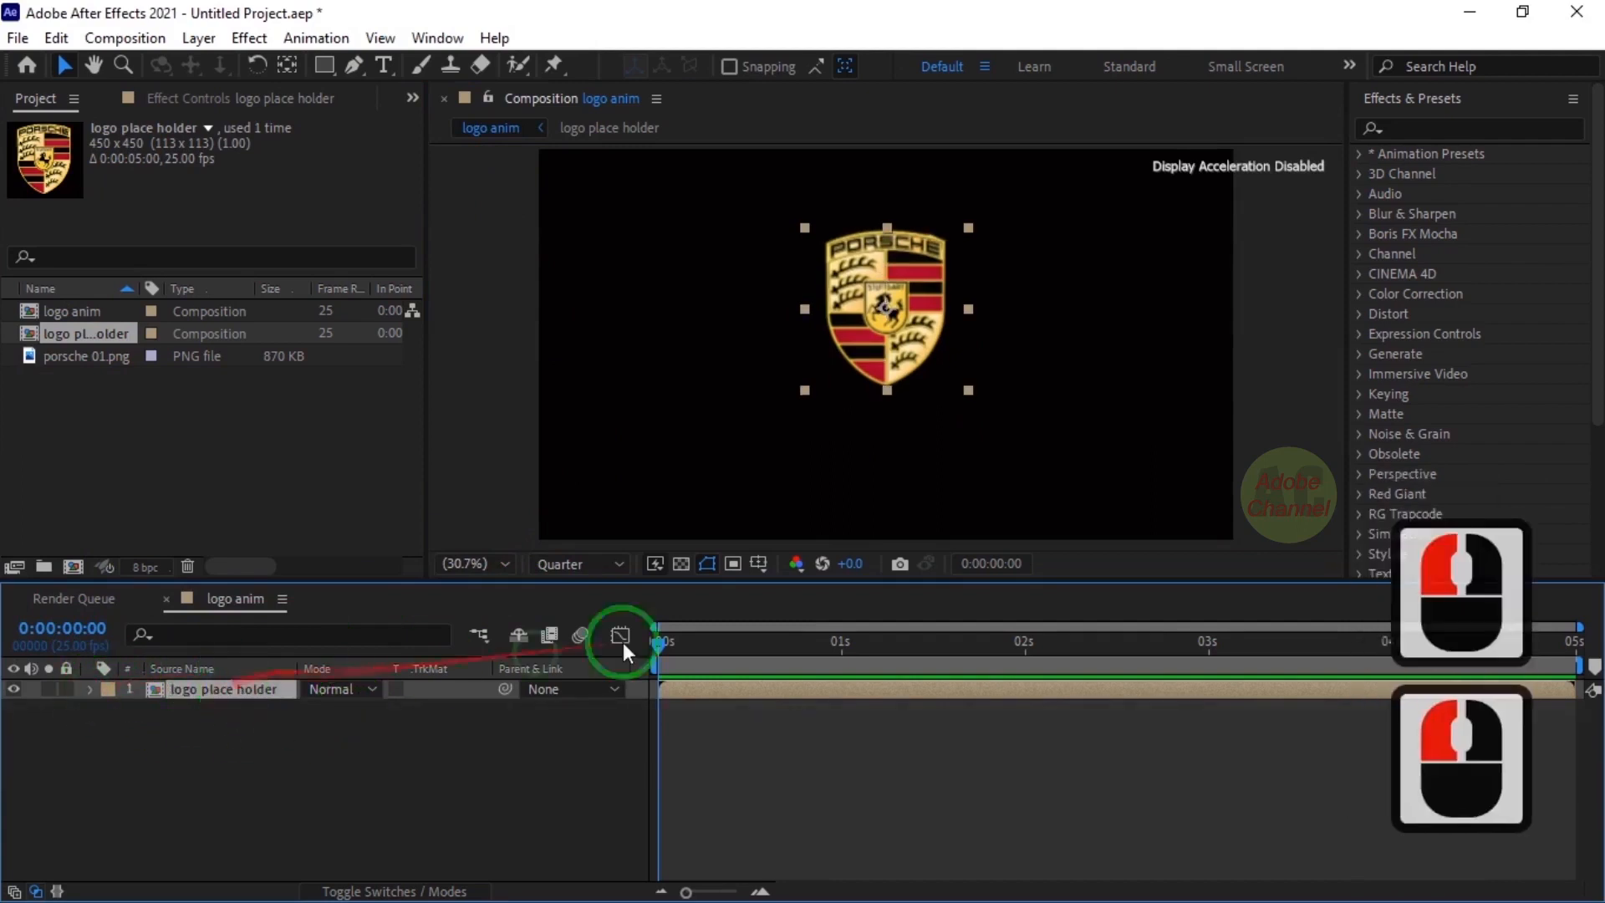
pyautogui.click(758, 564)
pyautogui.click(806, 648)
pyautogui.click(535, 714)
# Move the logo place holder layer slightly downward so the badge lines up with the grid
pyautogui.click(208, 691)
pyautogui.scroll(2, 956, 223)
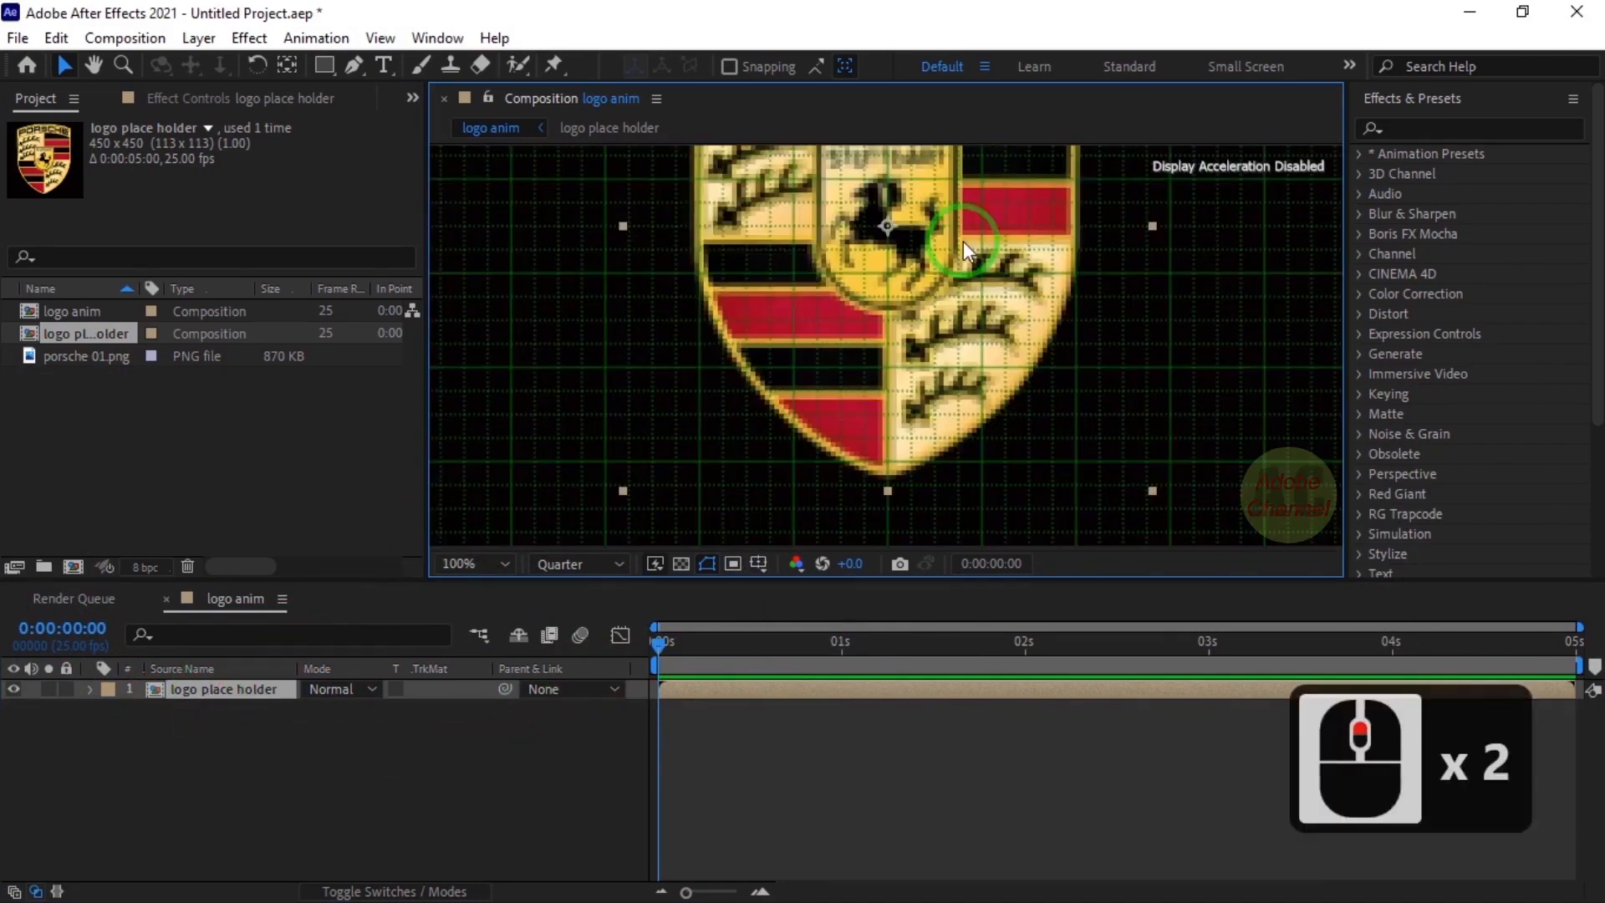
pyautogui.click(93, 64)
pyautogui.moveTo(724, 271); pyautogui.dragTo(918, 539)
pyautogui.click(65, 65)
pyautogui.scroll(-2, 887, 348)
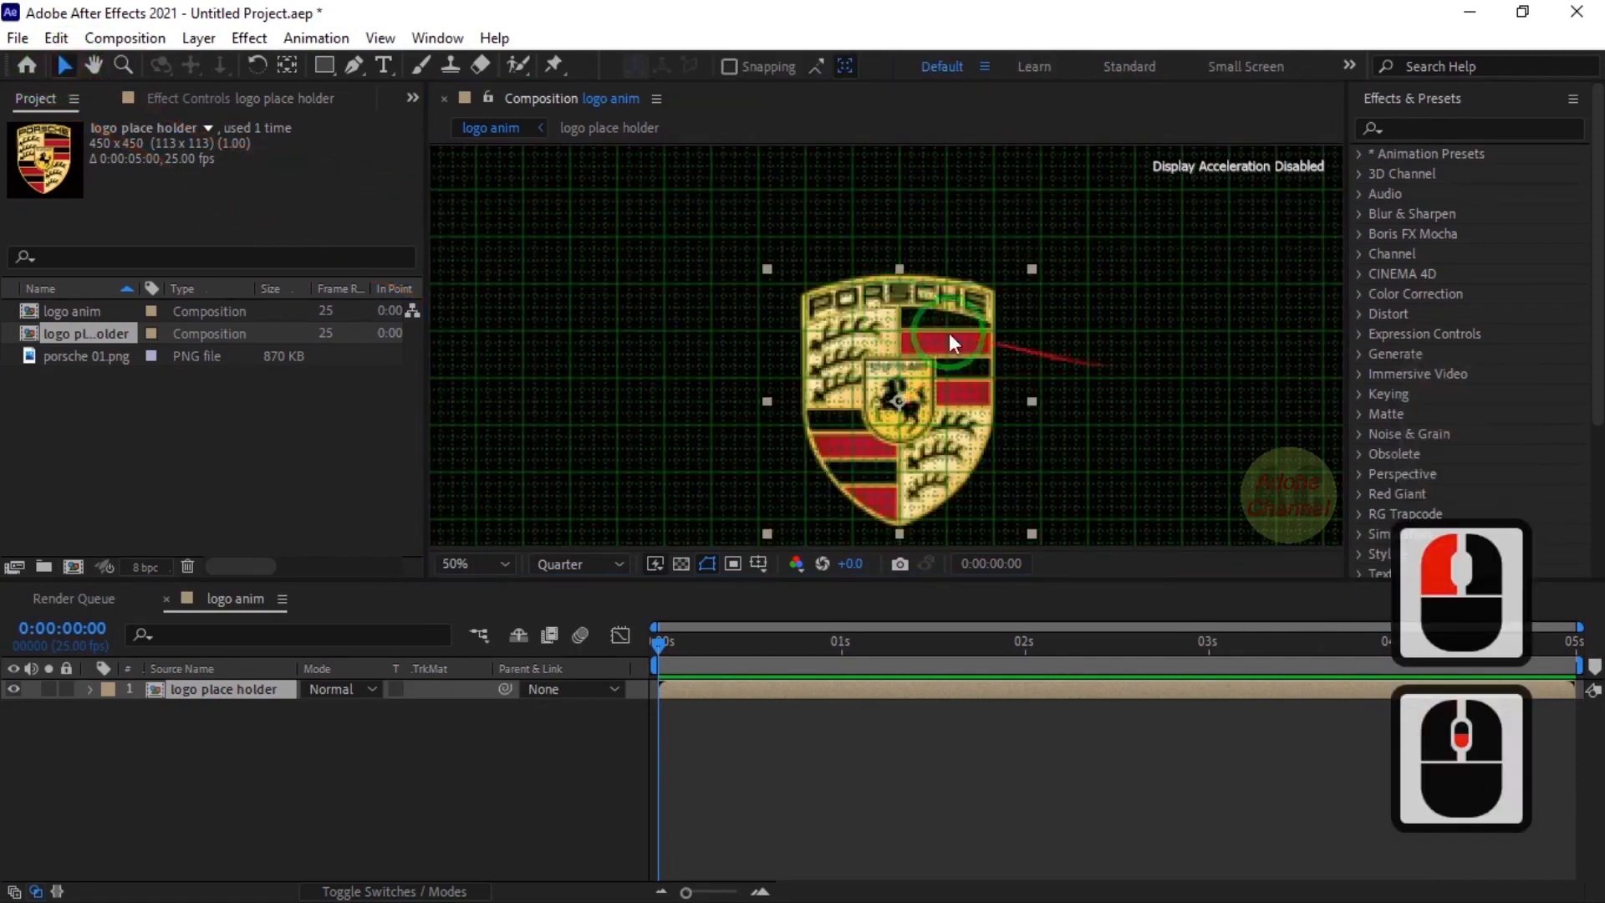
pyautogui.moveTo(663, 352); pyautogui.dragTo(663, 284)
pyautogui.click(64, 64)
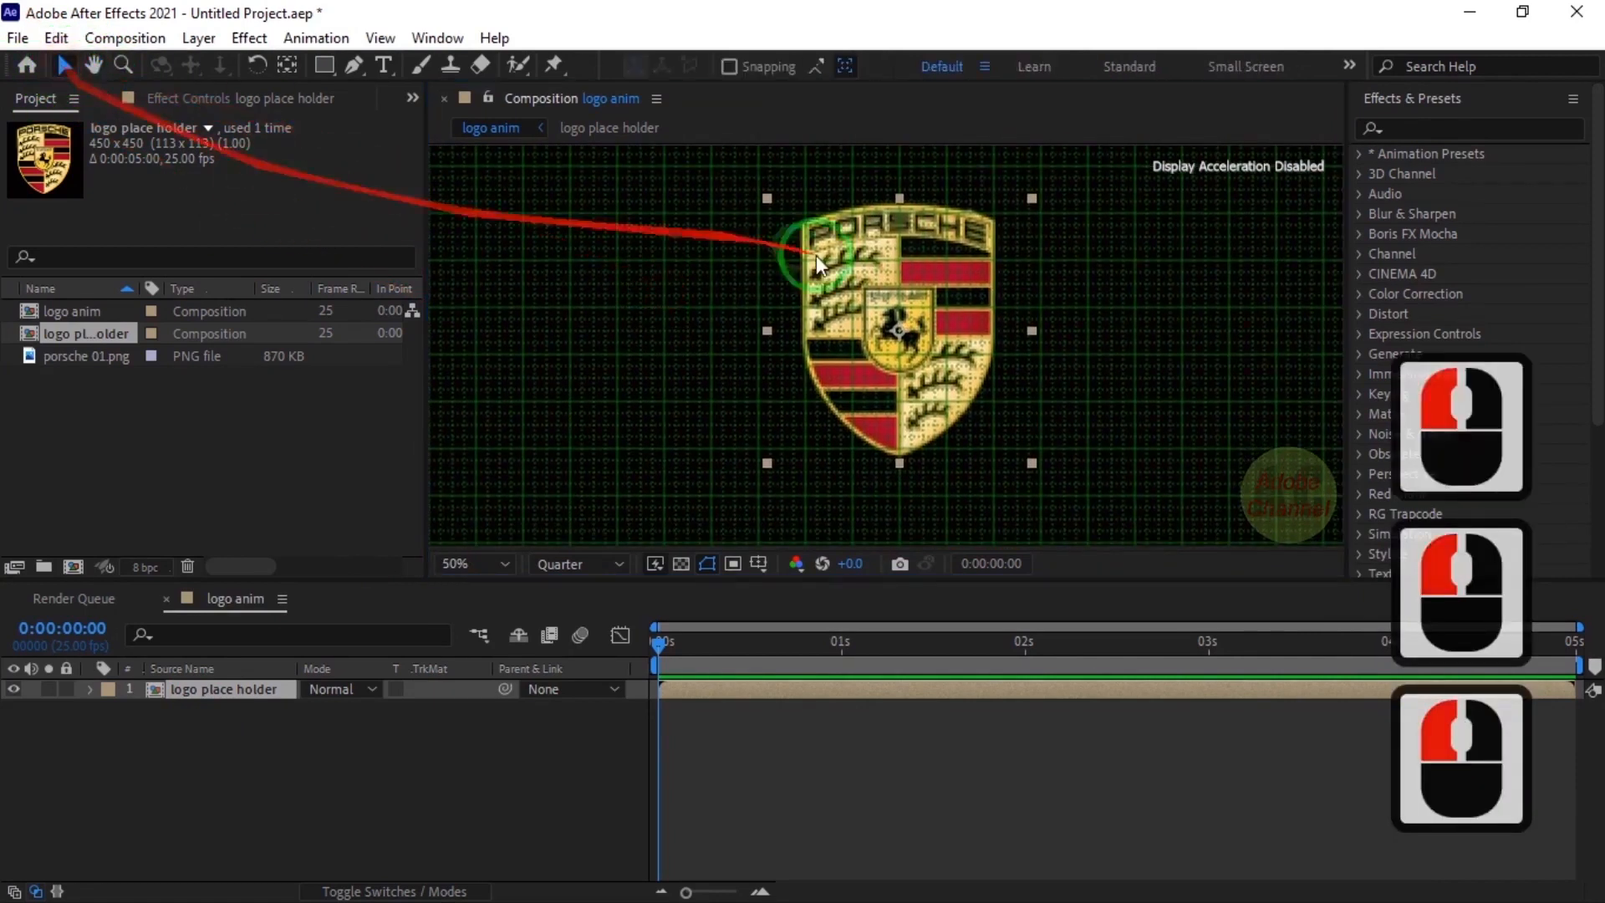
pyautogui.moveTo(898, 329); pyautogui.dragTo(899, 347)
# Duplicate the logo place holder layer five times to make six stacked copies
pyautogui.click(224, 688)
pyautogui.click(204, 689)
pyautogui.hotkey('ctrl', 'd')
pyautogui.hotkey('ctrl', 'd')
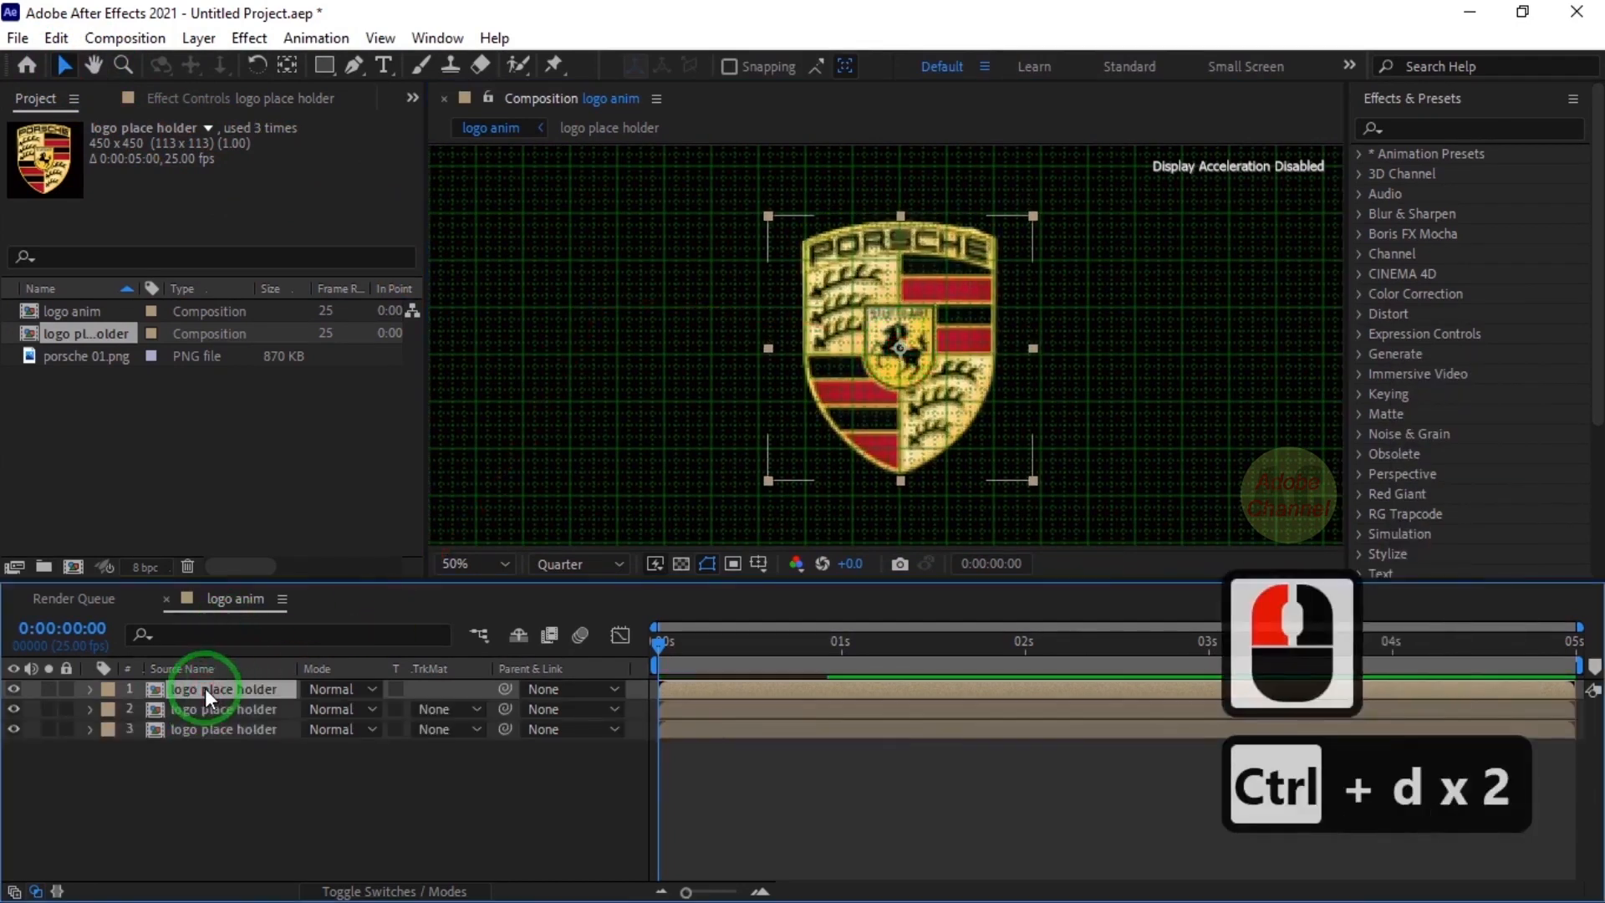
pyautogui.hotkey('ctrl', 'd')
pyautogui.hotkey('ctrl', 'd')
pyautogui.hotkey('ctrl', 'd')
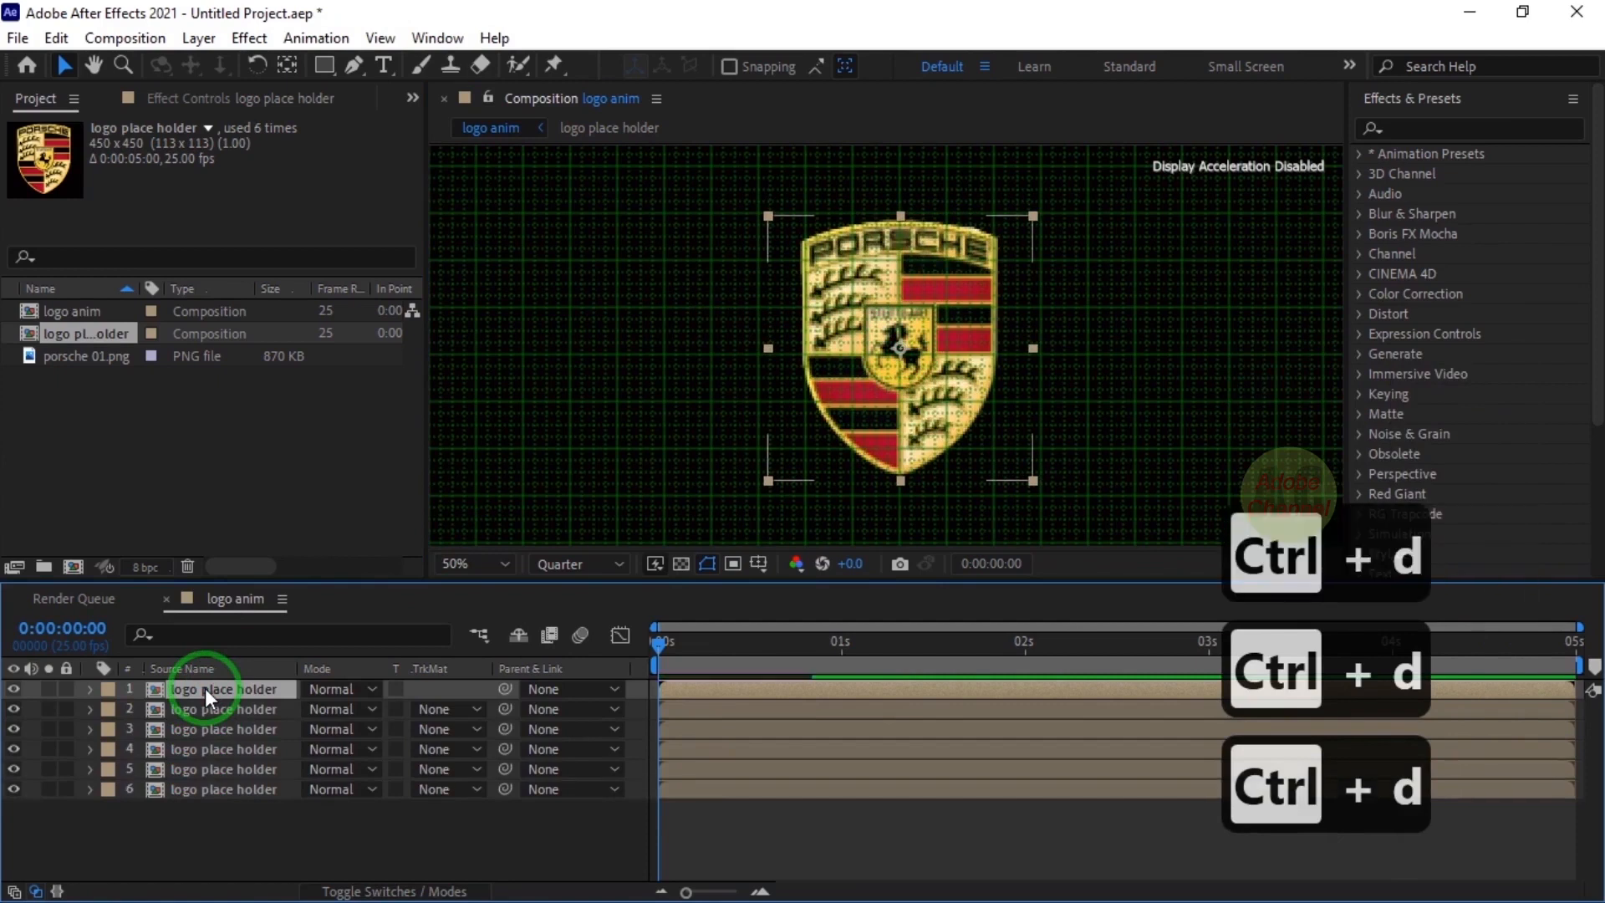
# Draw a rectangular mask on layer 1 over the logo's top strip containing the PORSCHE lettering
pyautogui.click(324, 65)
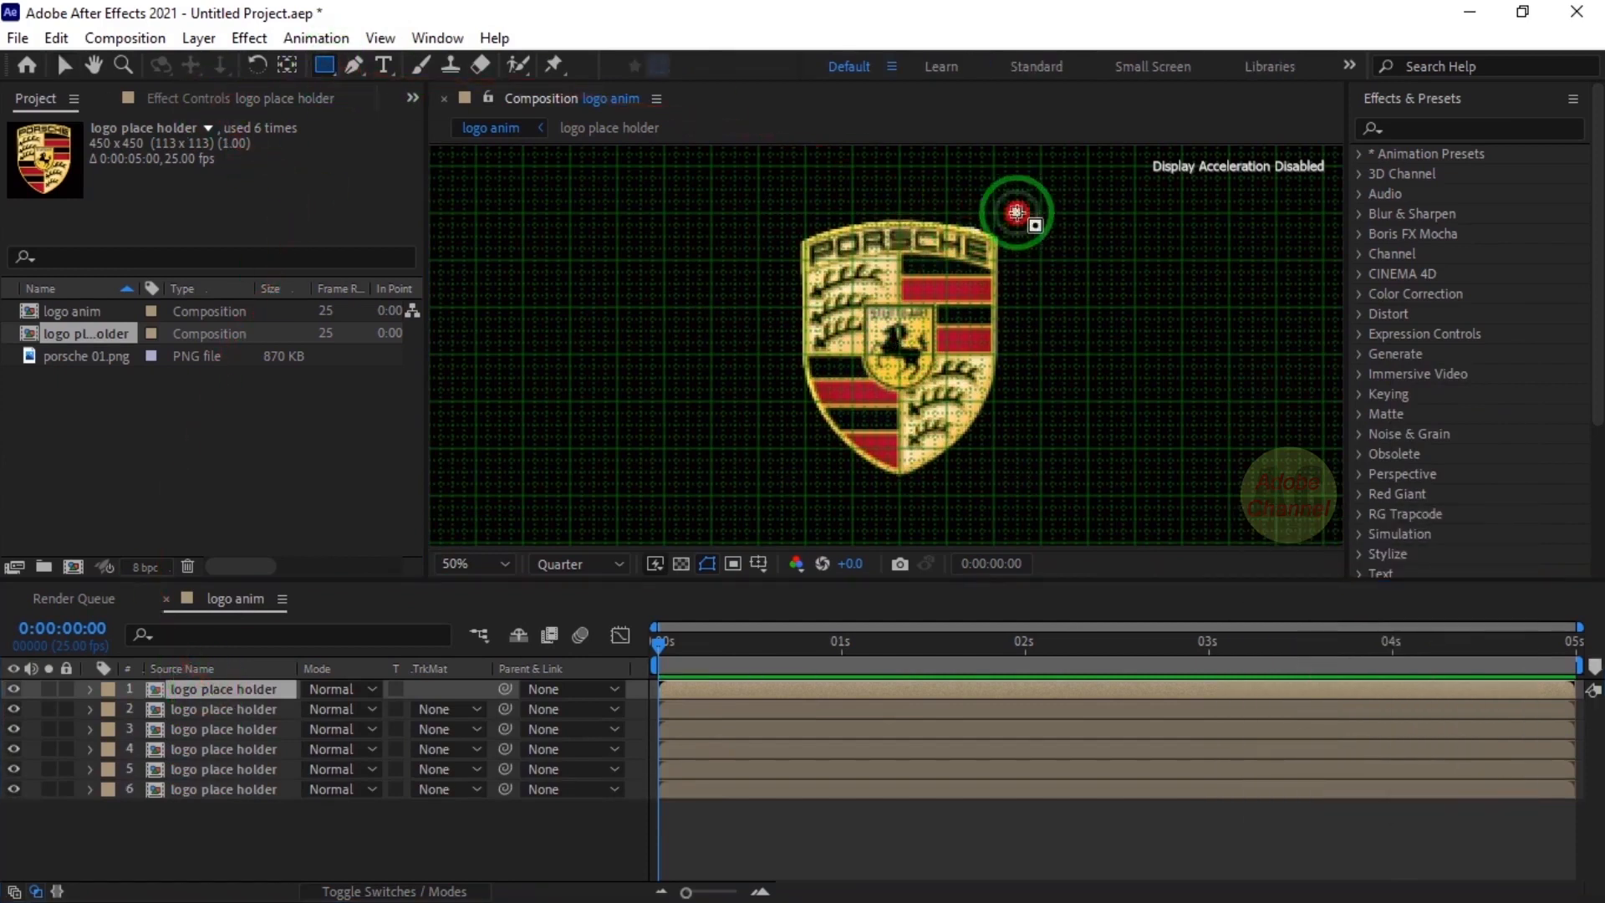
pyautogui.moveTo(774, 259); pyautogui.dragTo(774, 259)
pyautogui.press('v')
pyautogui.scroll(2, 878, 179)
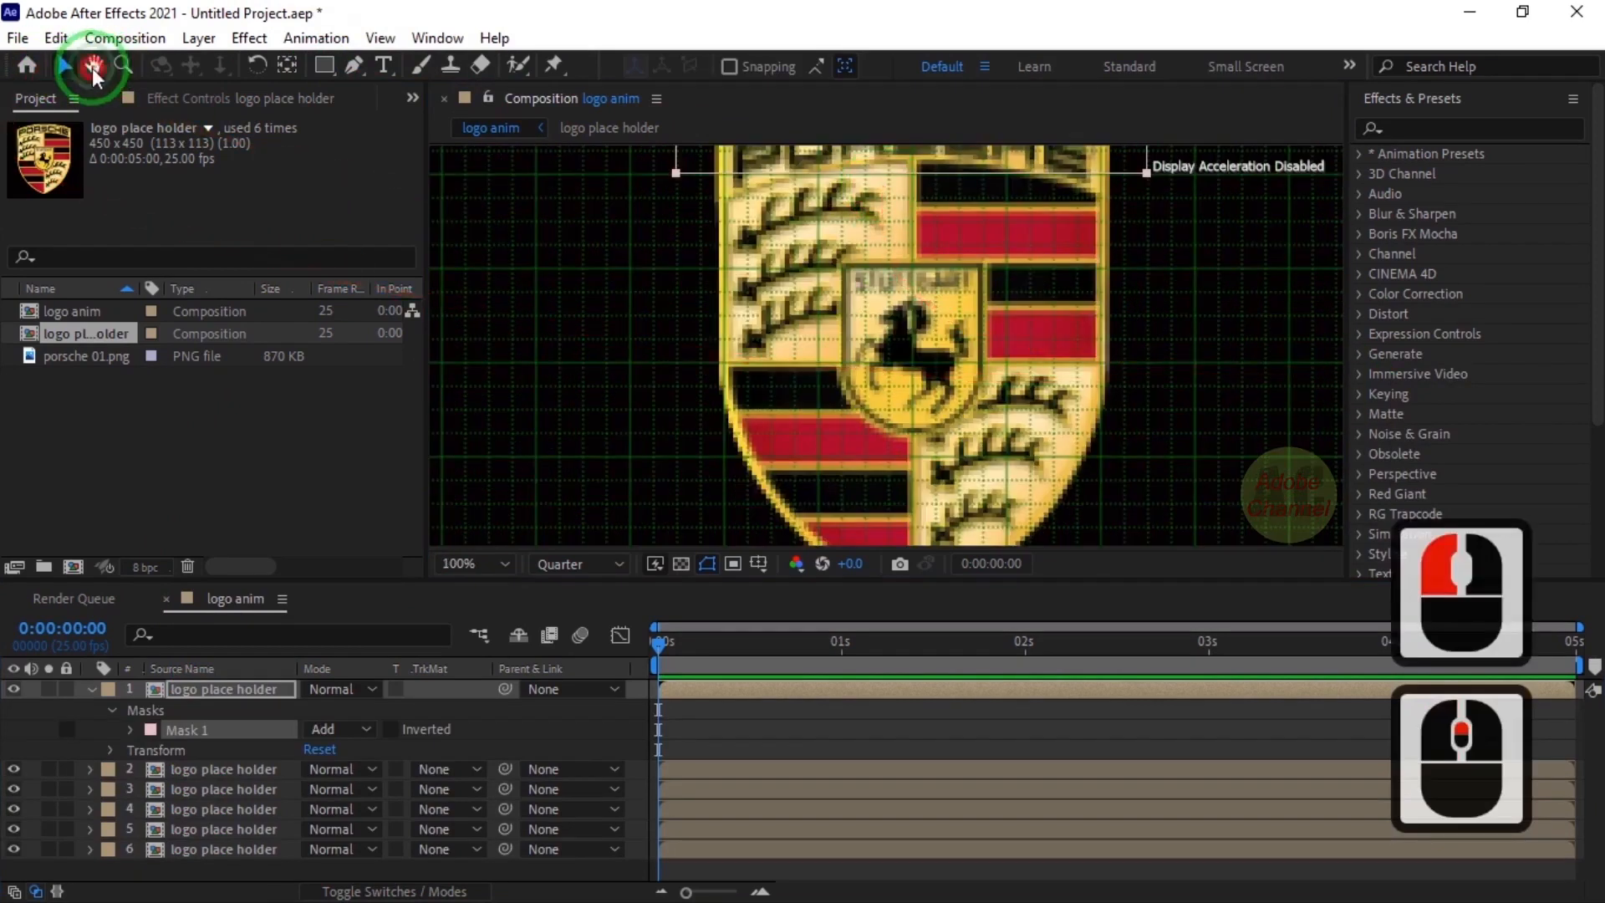
# Extend the lower edge of layer 1's mask slightly past the grid line under the PORSCHE lettering
pyautogui.scroll(2, 630, 476)
pyautogui.doubleClick(637, 376)
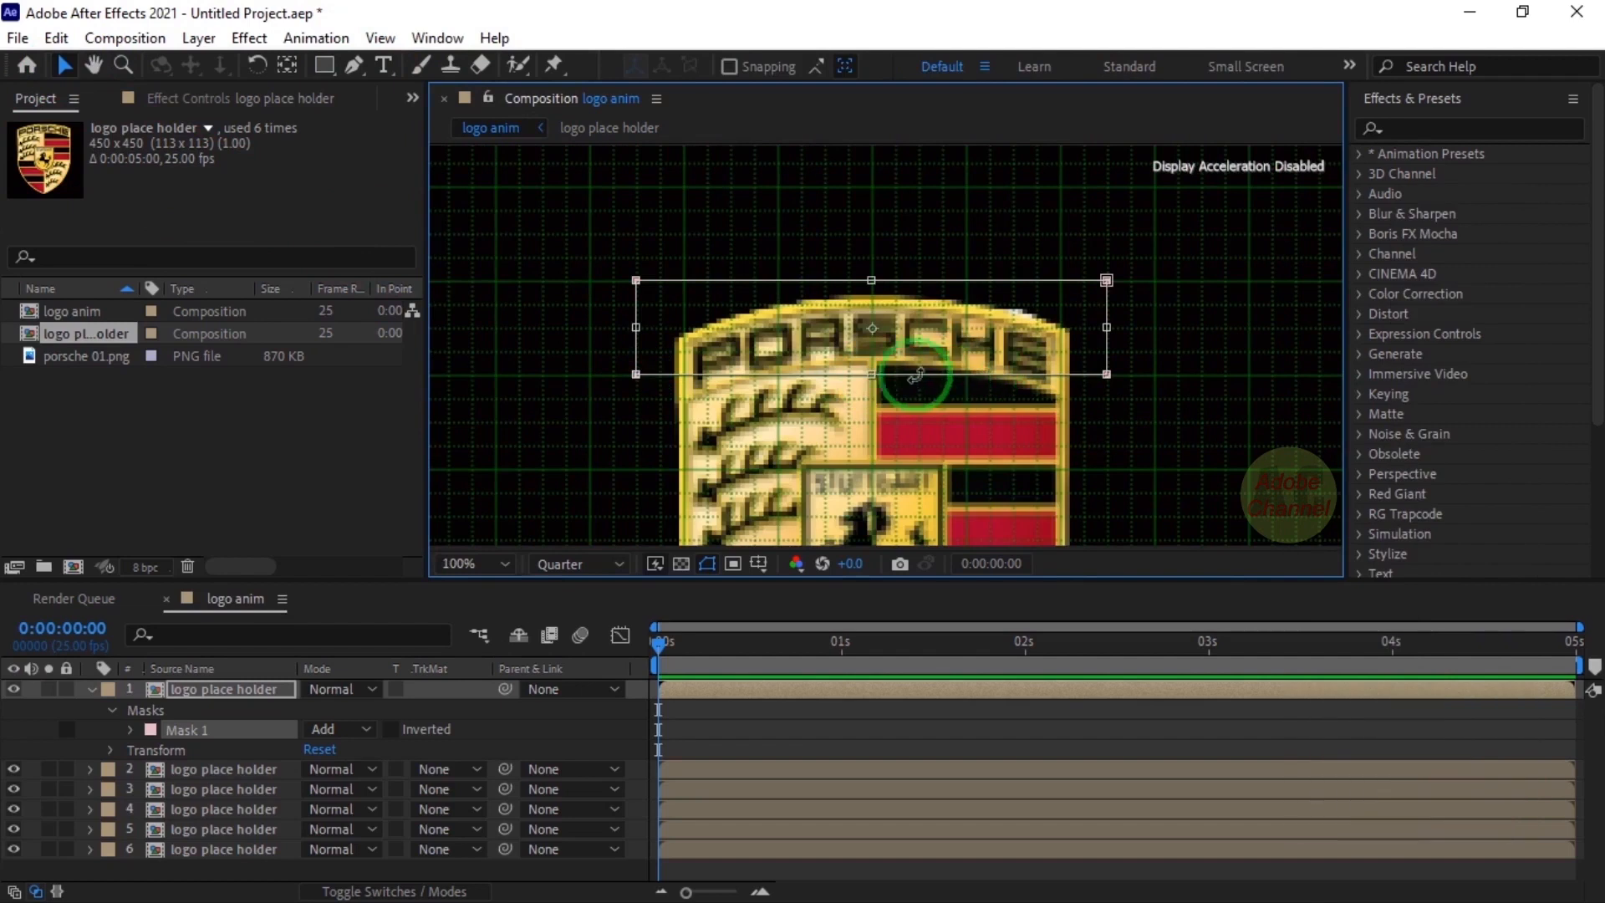
pyautogui.scroll(2, 872, 376)
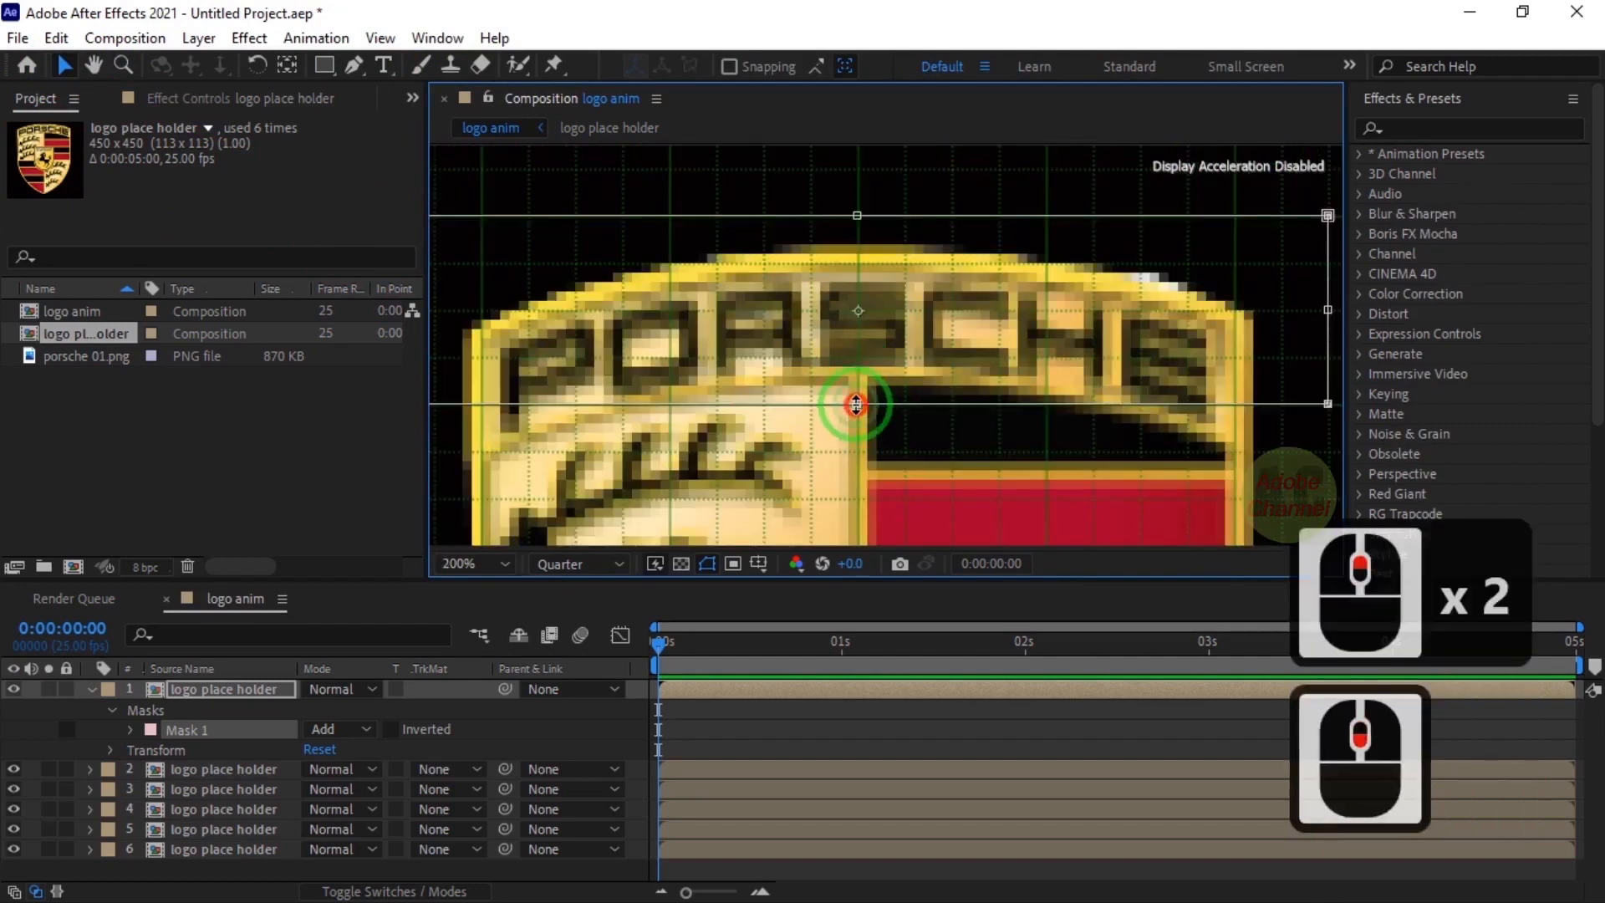
pyautogui.moveTo(856, 406); pyautogui.dragTo(857, 410)
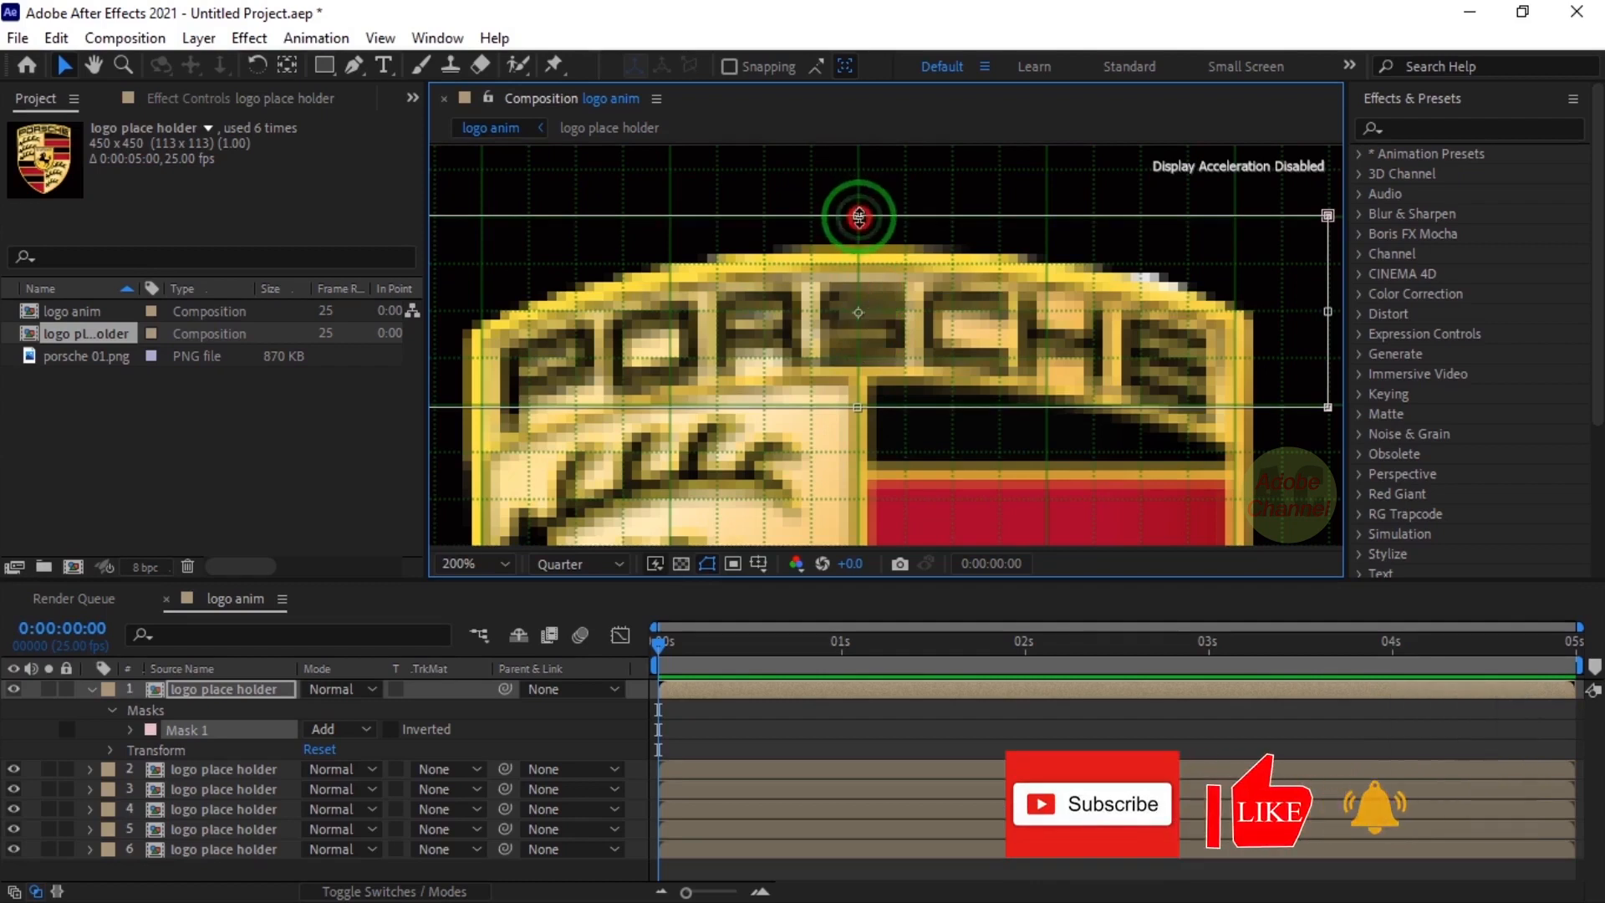
pyautogui.scroll(-2, 906, 269)
# Copy layer 1's mask onto layer 2 and collapse layer 1's properties
pyautogui.hotkey('ctrl', 'c')
pyautogui.click(193, 769)
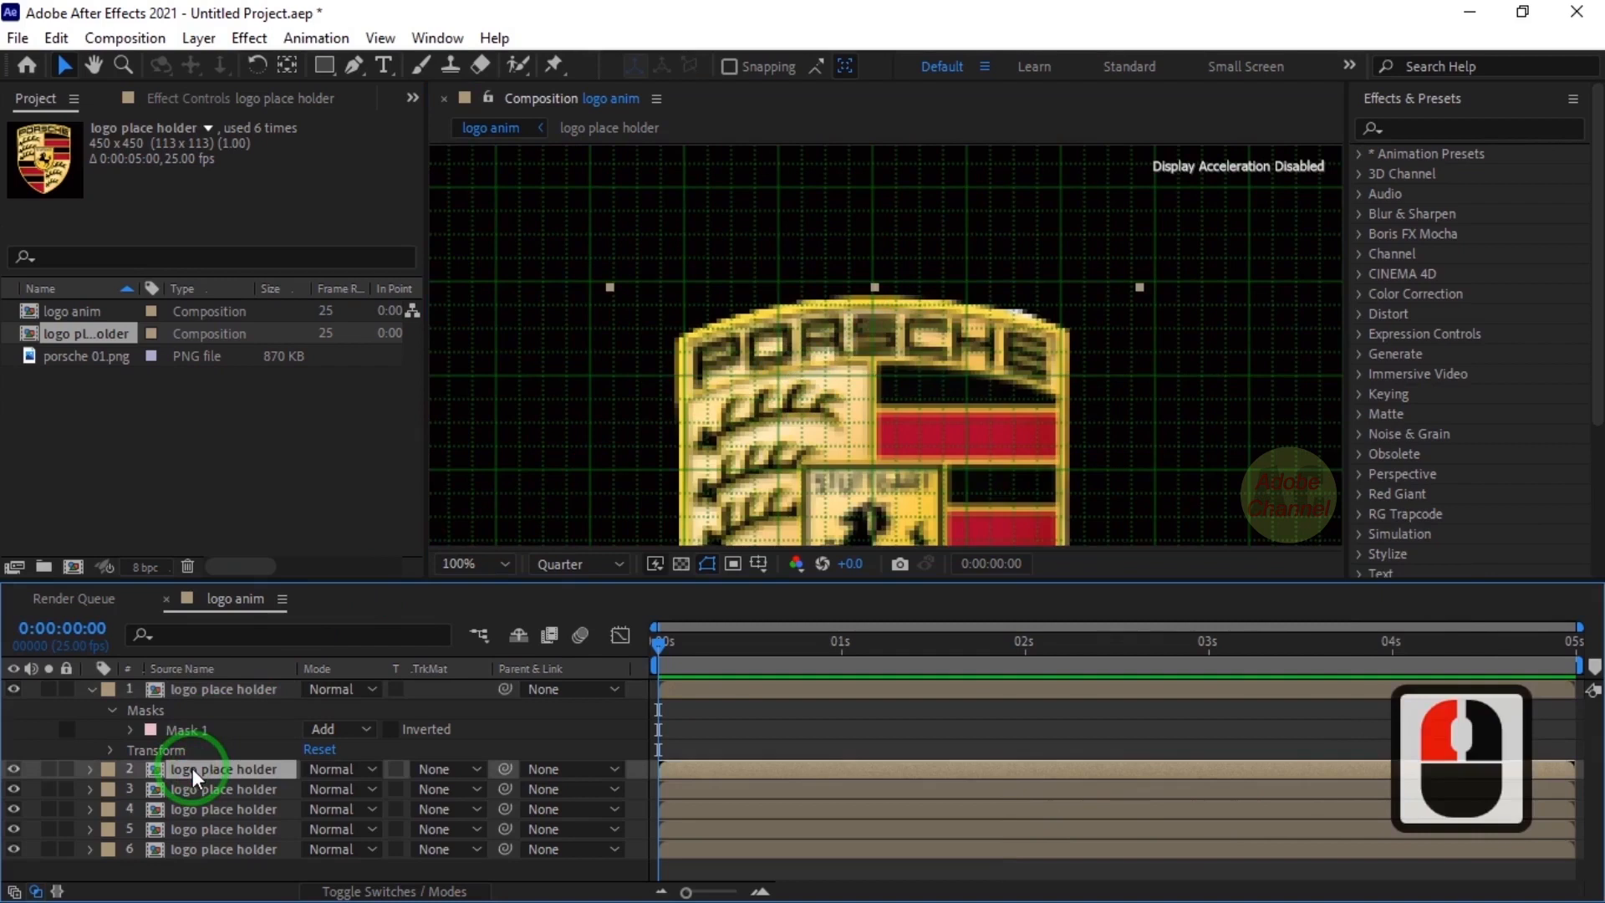
pyautogui.hotkey('ctrl', 'v')
pyautogui.click(90, 689)
pyautogui.click(91, 709)
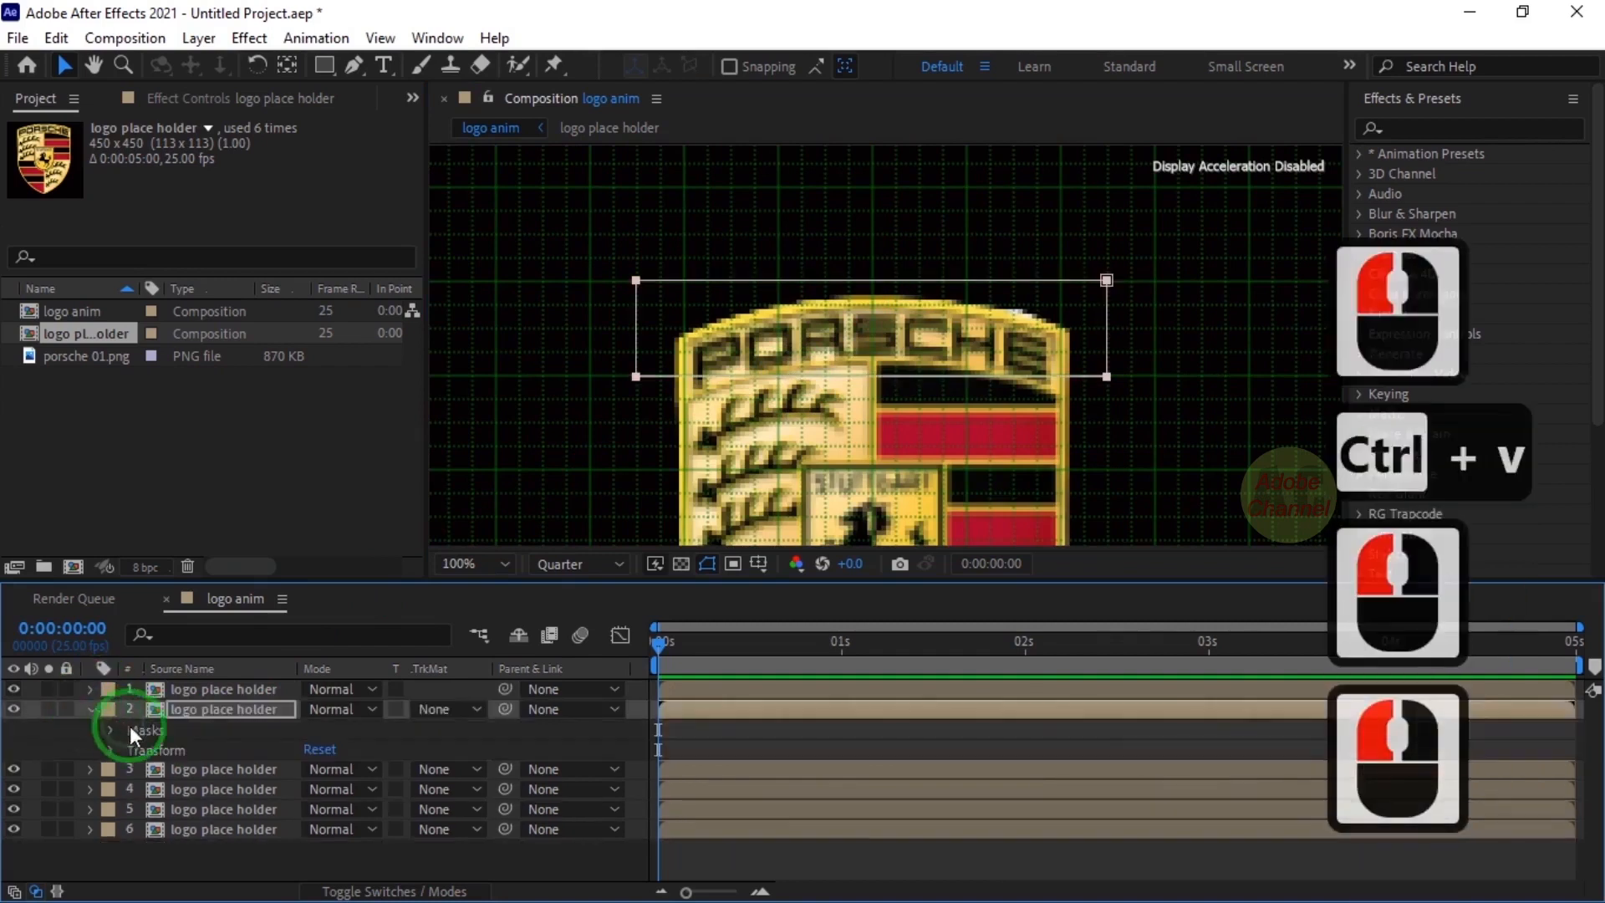
# Move layer 2's mask down to the strip directly below the PORSCHE lettering, slightly overlapping the first mask
pyautogui.doubleClick(882, 287)
pyautogui.moveTo(882, 287); pyautogui.dragTo(885, 377)
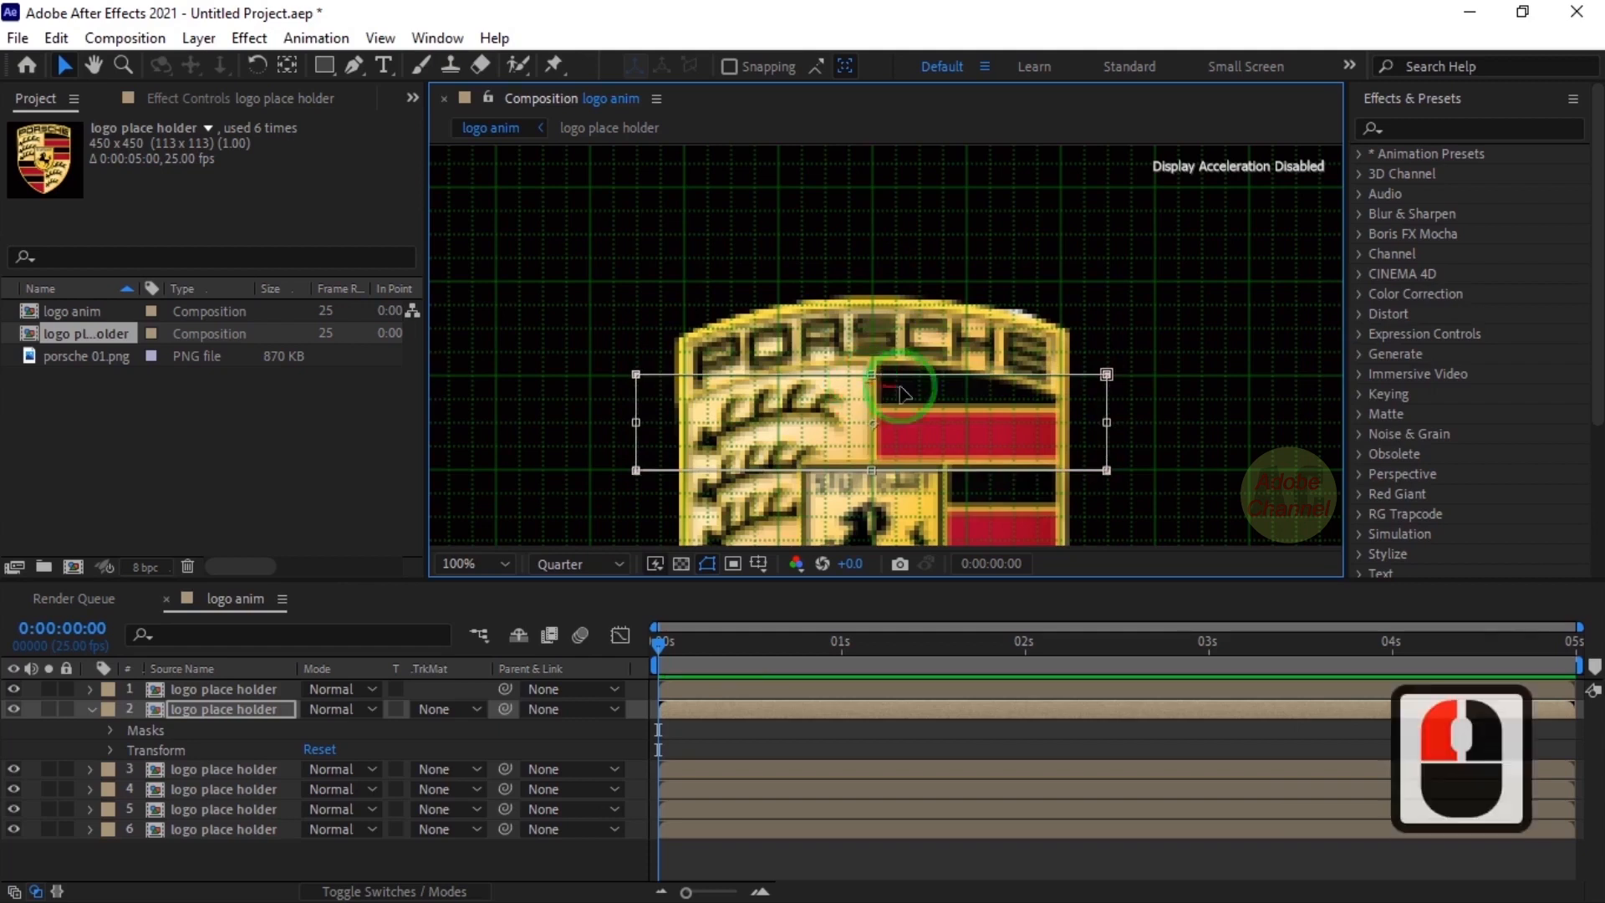
pyautogui.scroll(1, 866, 405)
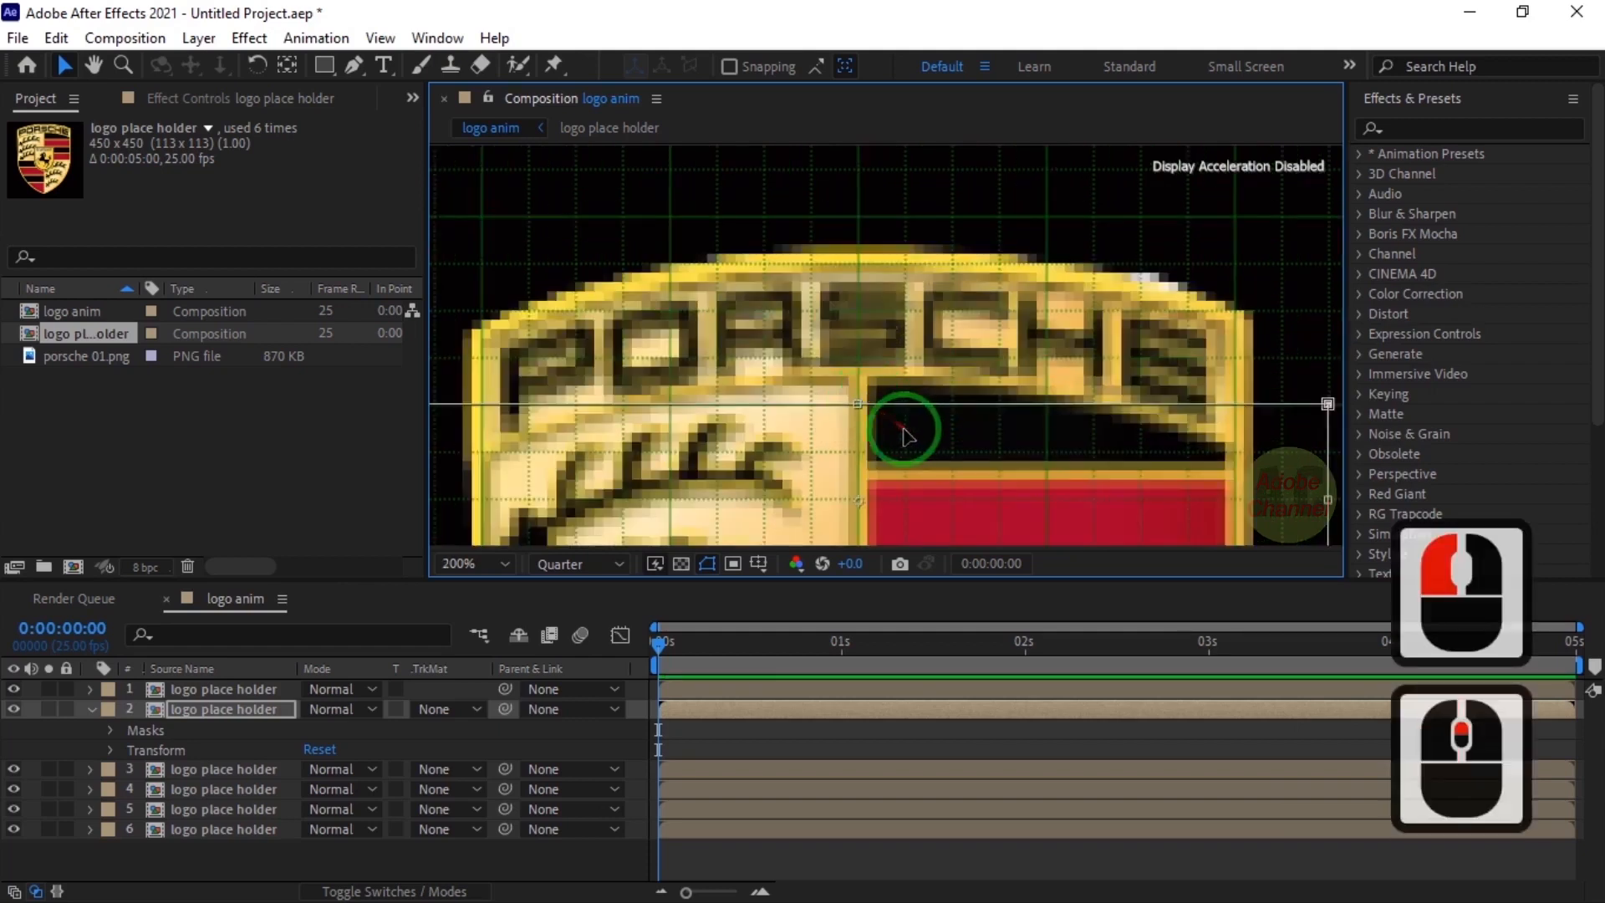
pyautogui.click(857, 403)
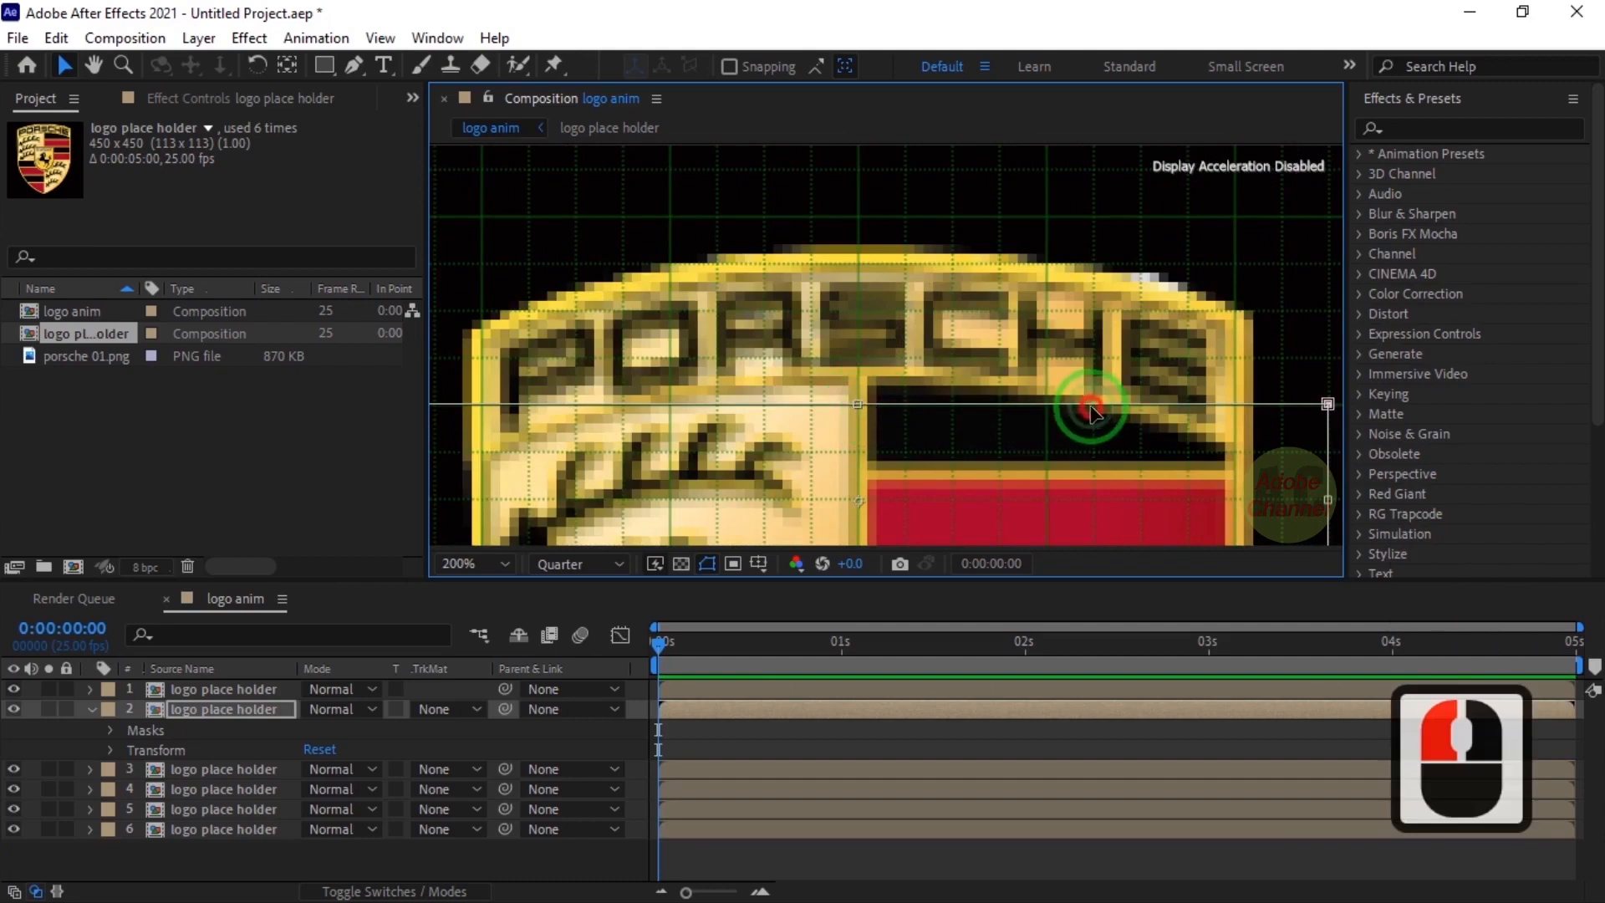
pyautogui.moveTo(1092, 411); pyautogui.dragTo(1093, 417)
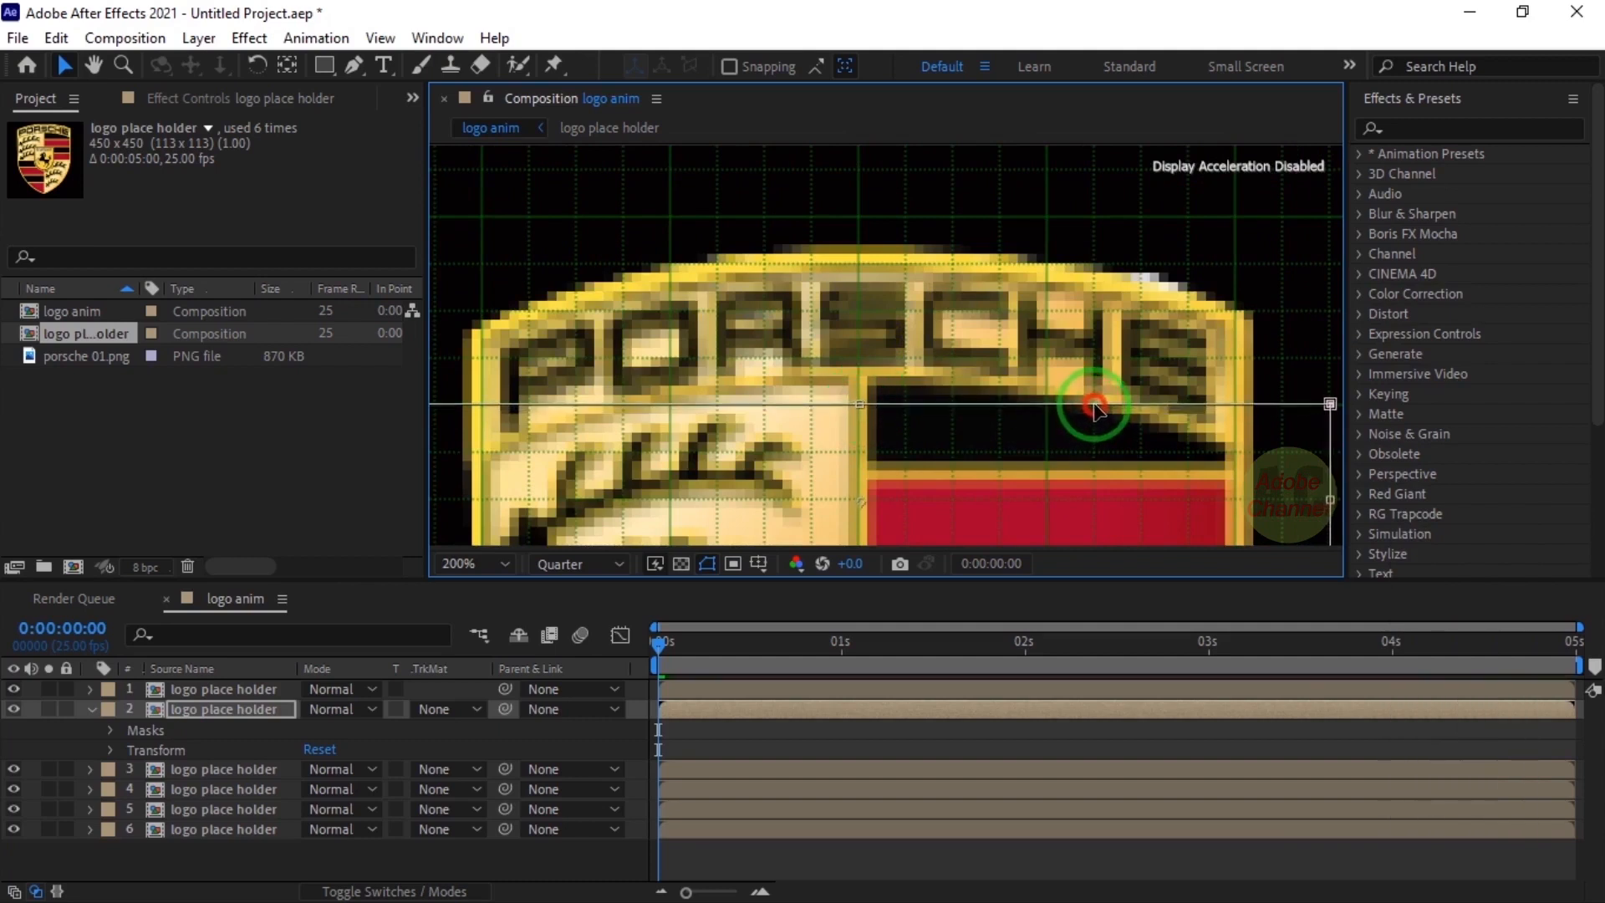
# Nudge layer 2's mask slightly upward so its lower edge lines up with the grid line above the STUTTGART lettering
pyautogui.scroll(-2, 995, 438)
pyautogui.click(871, 479)
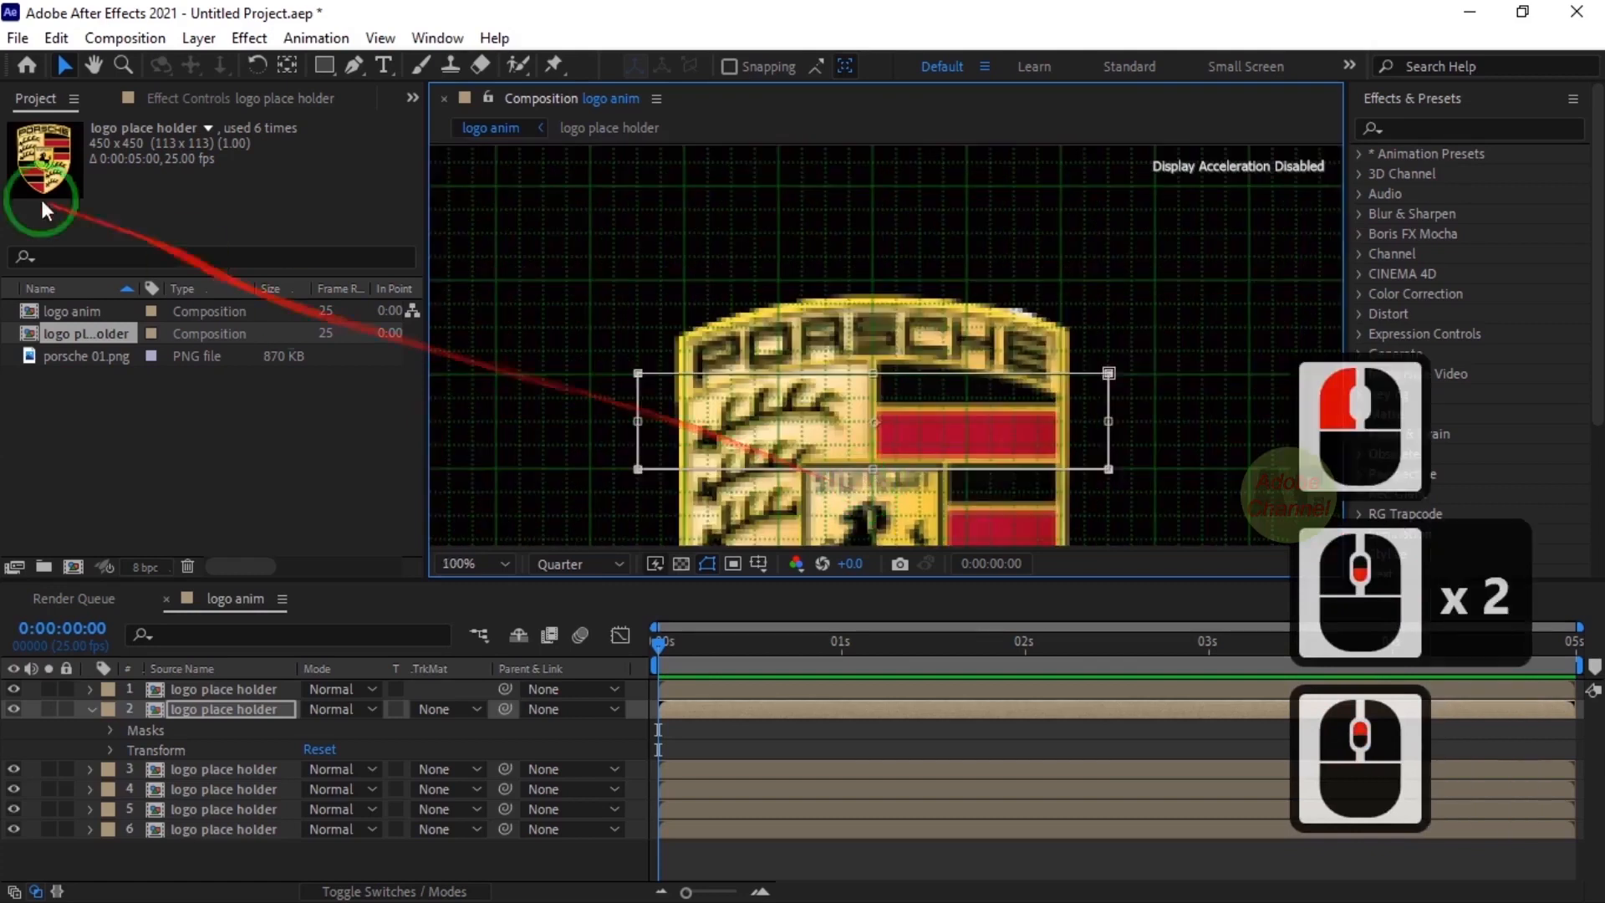
pyautogui.press('h')
pyautogui.scroll(4, 903, 328)
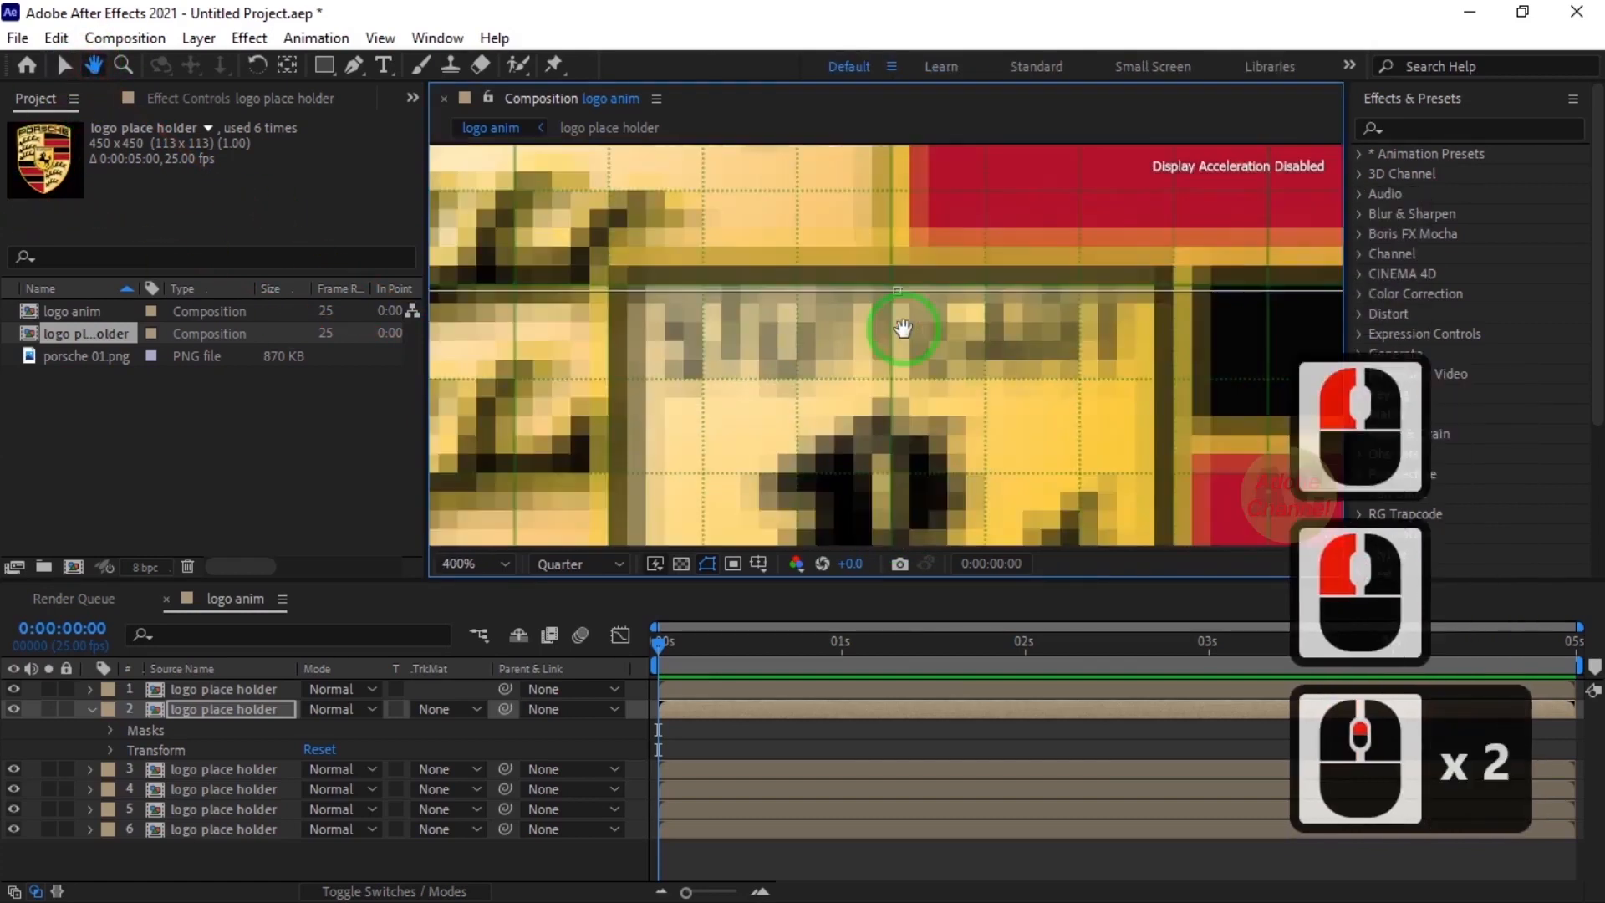
pyautogui.press('v')
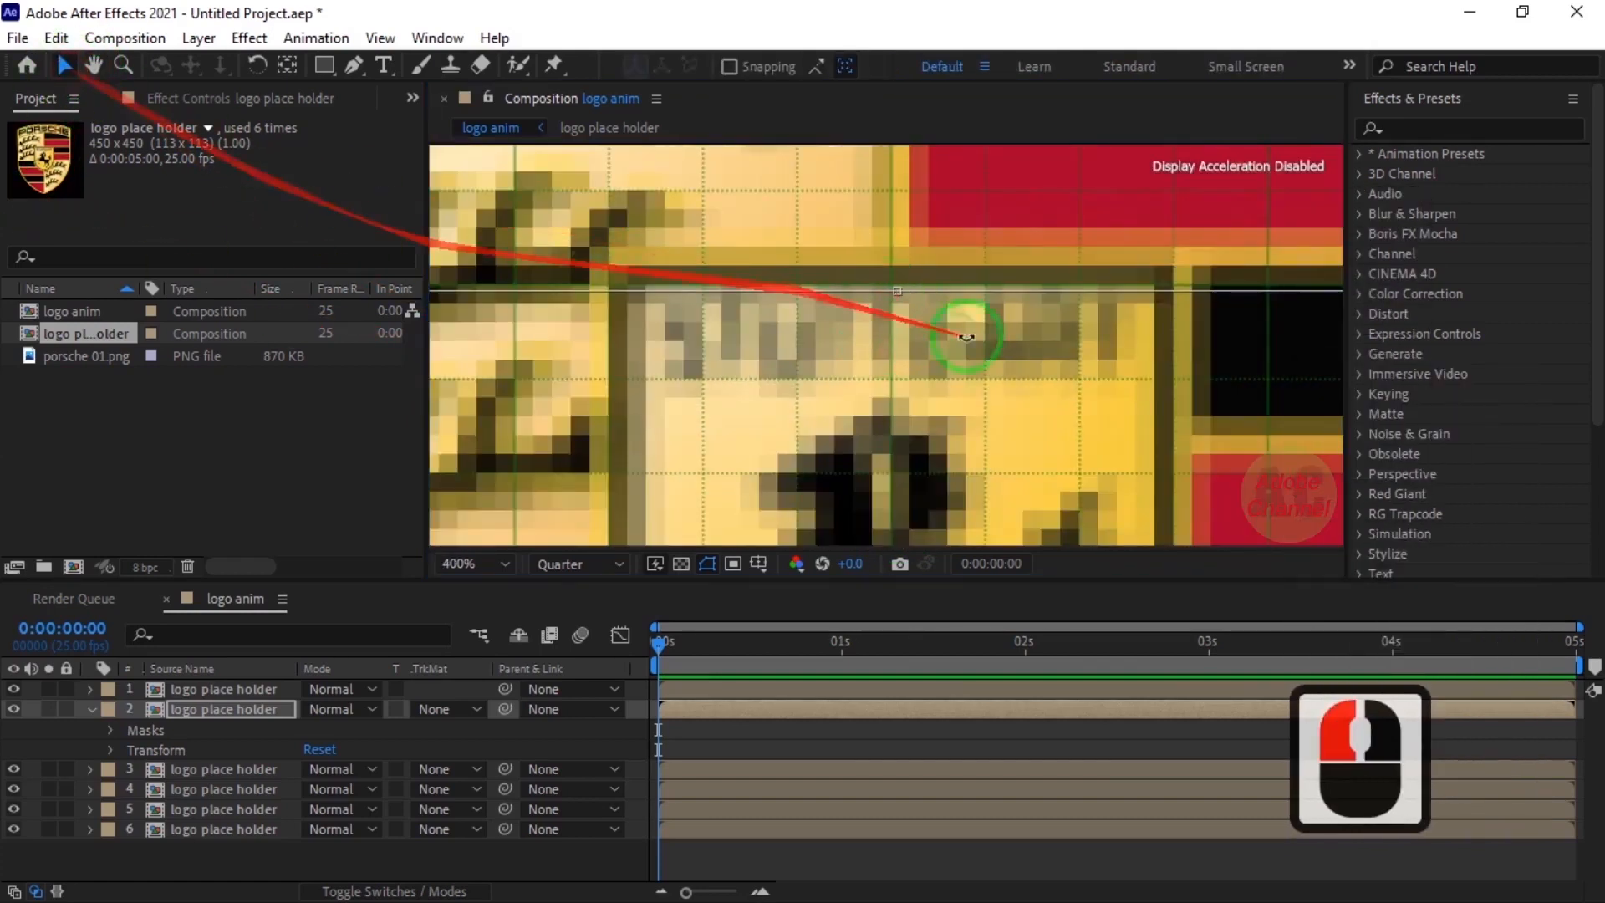
pyautogui.click(1067, 289)
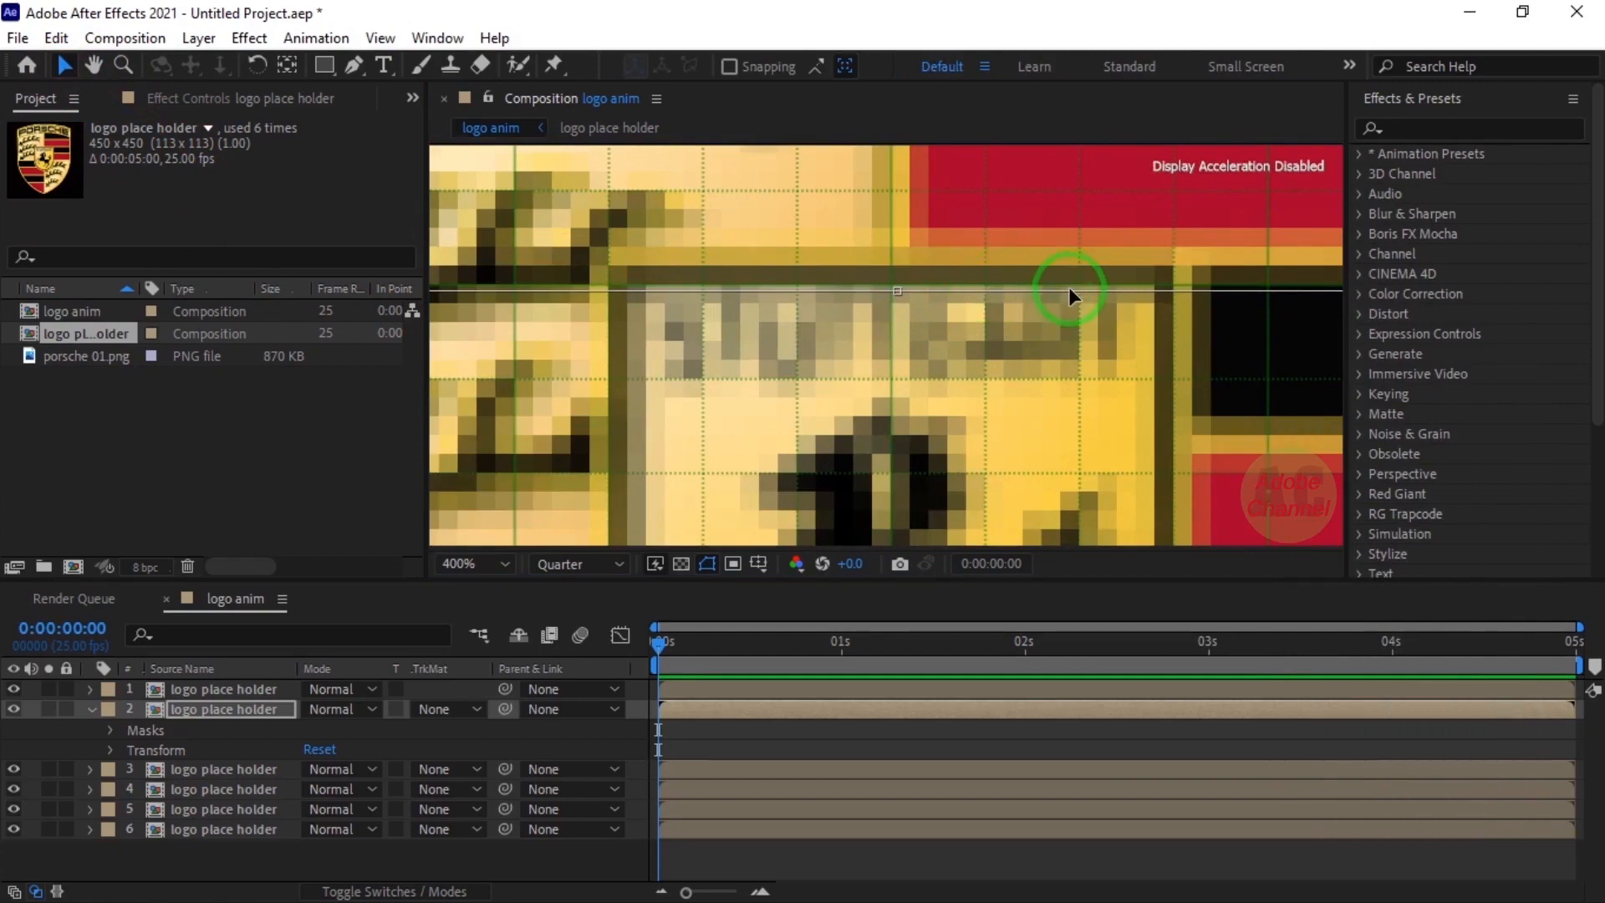
pyautogui.moveTo(1070, 288); pyautogui.dragTo(1070, 283)
pyautogui.click(1053, 297)
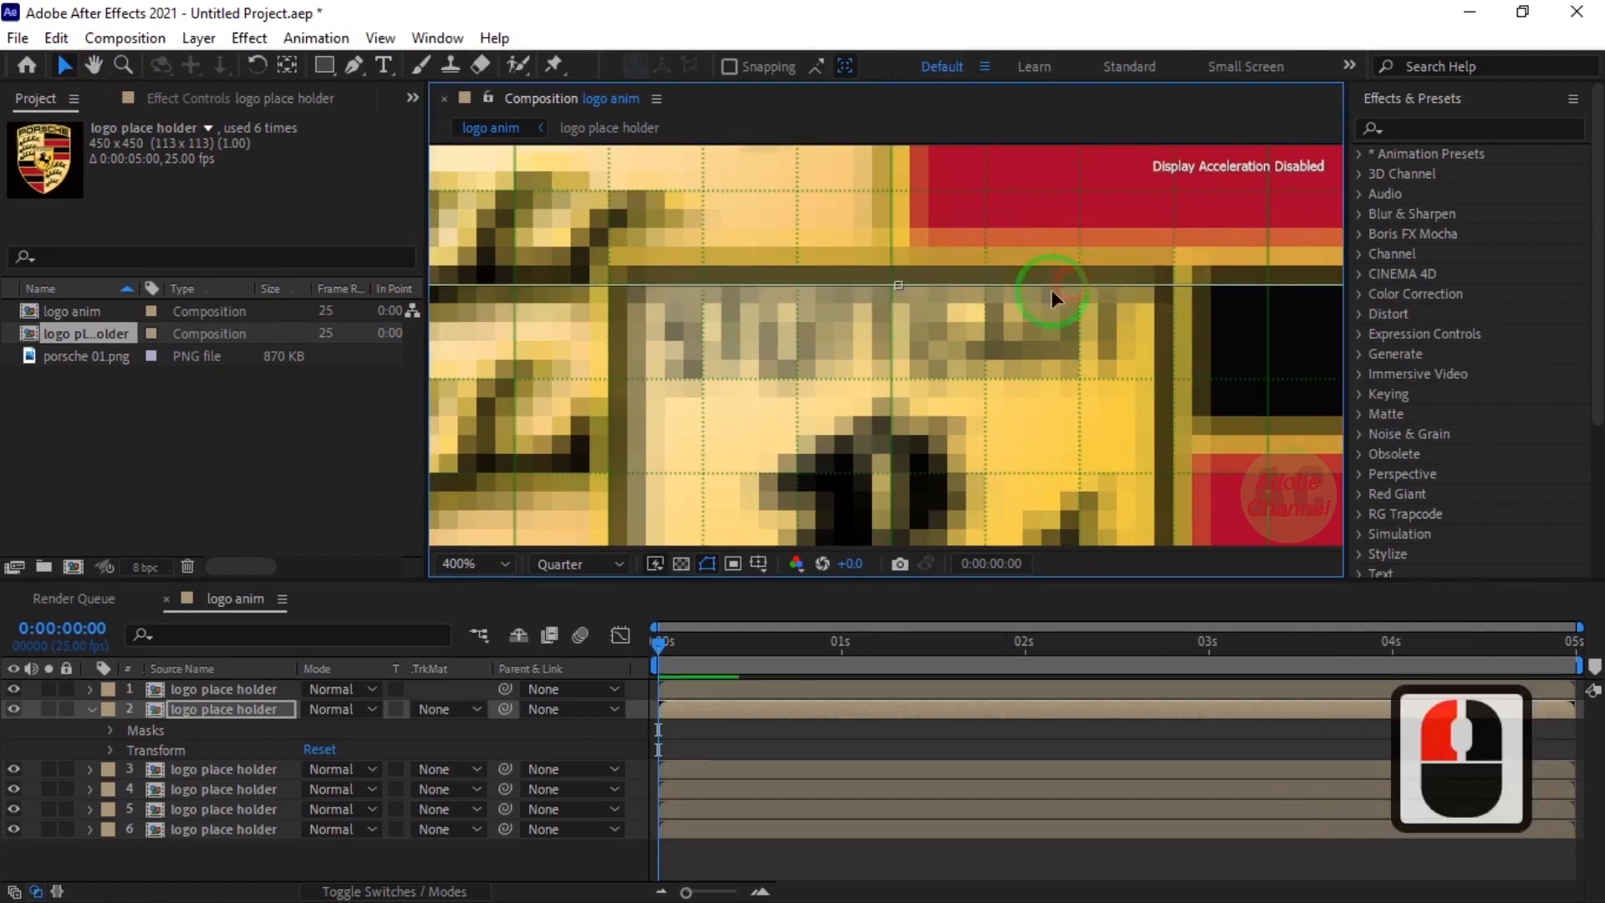
pyautogui.scroll(-4, 928, 355)
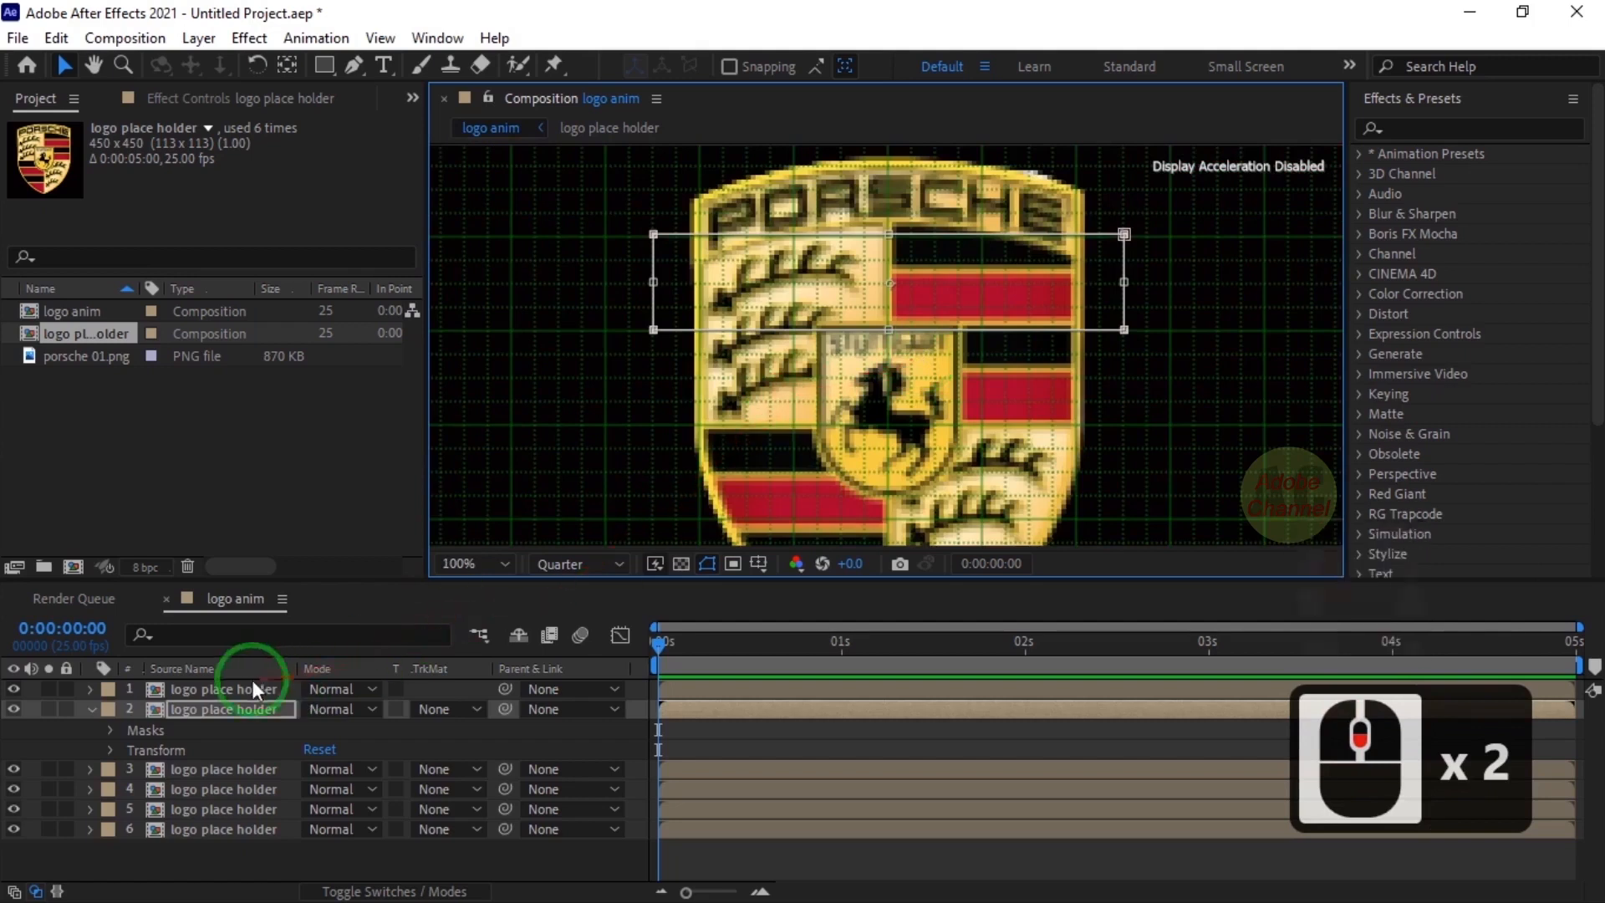
# Copy layer 2's mask onto layer 3 and collapse layer 2's properties
pyautogui.click(150, 729)
pyautogui.hotkey('ctrl', 'c')
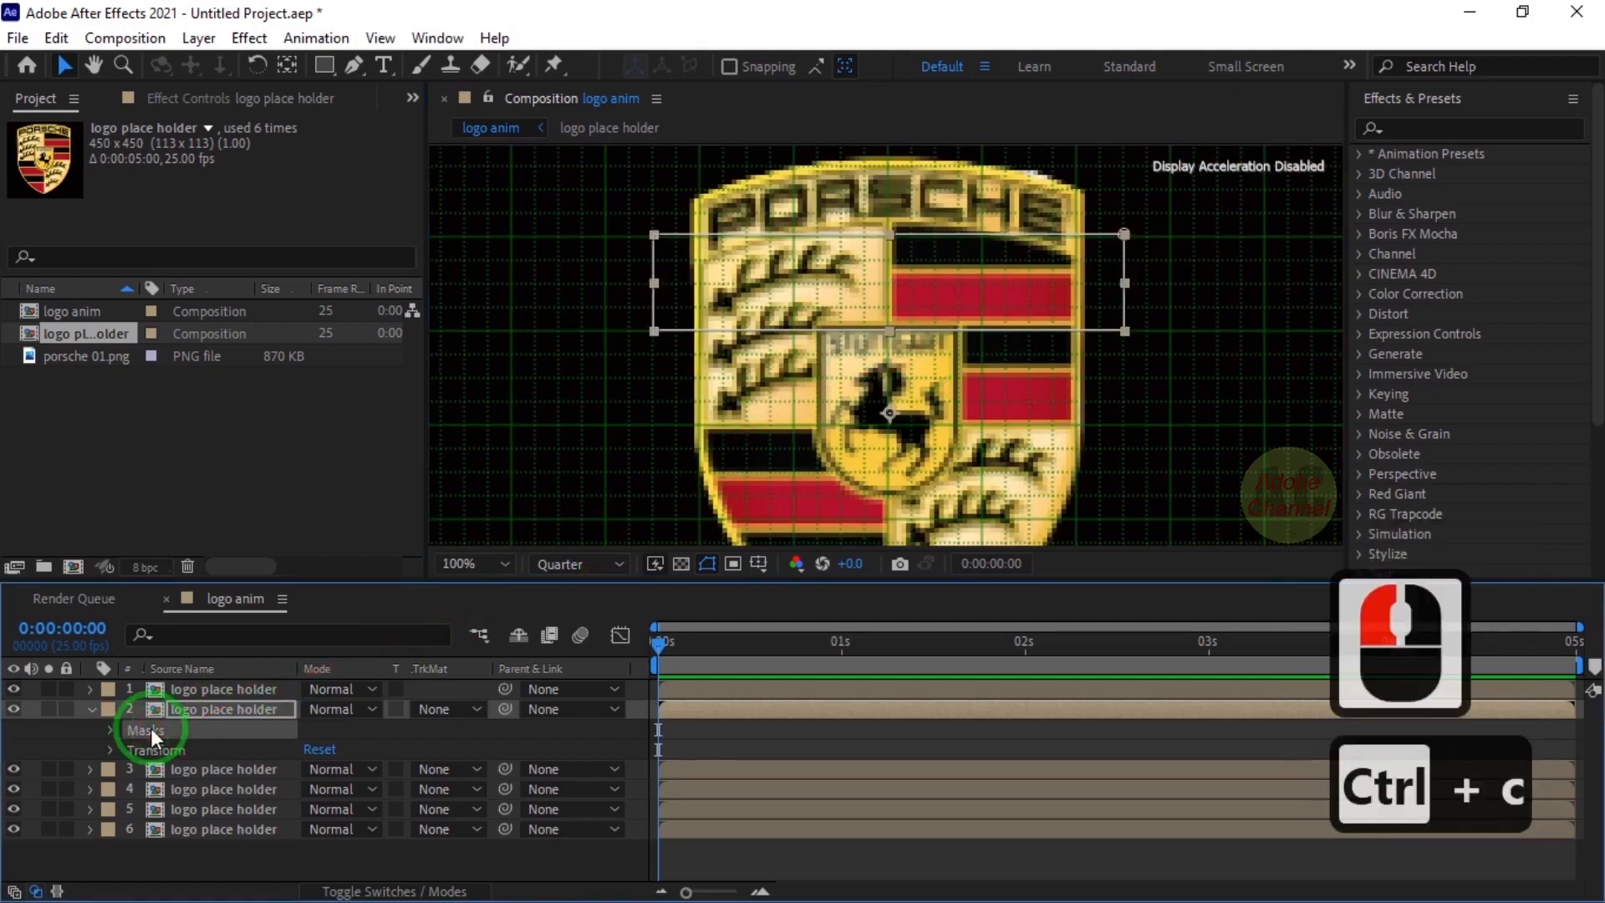
pyautogui.click(179, 765)
pyautogui.hotkey('ctrl', 'v')
pyautogui.click(92, 709)
pyautogui.click(90, 729)
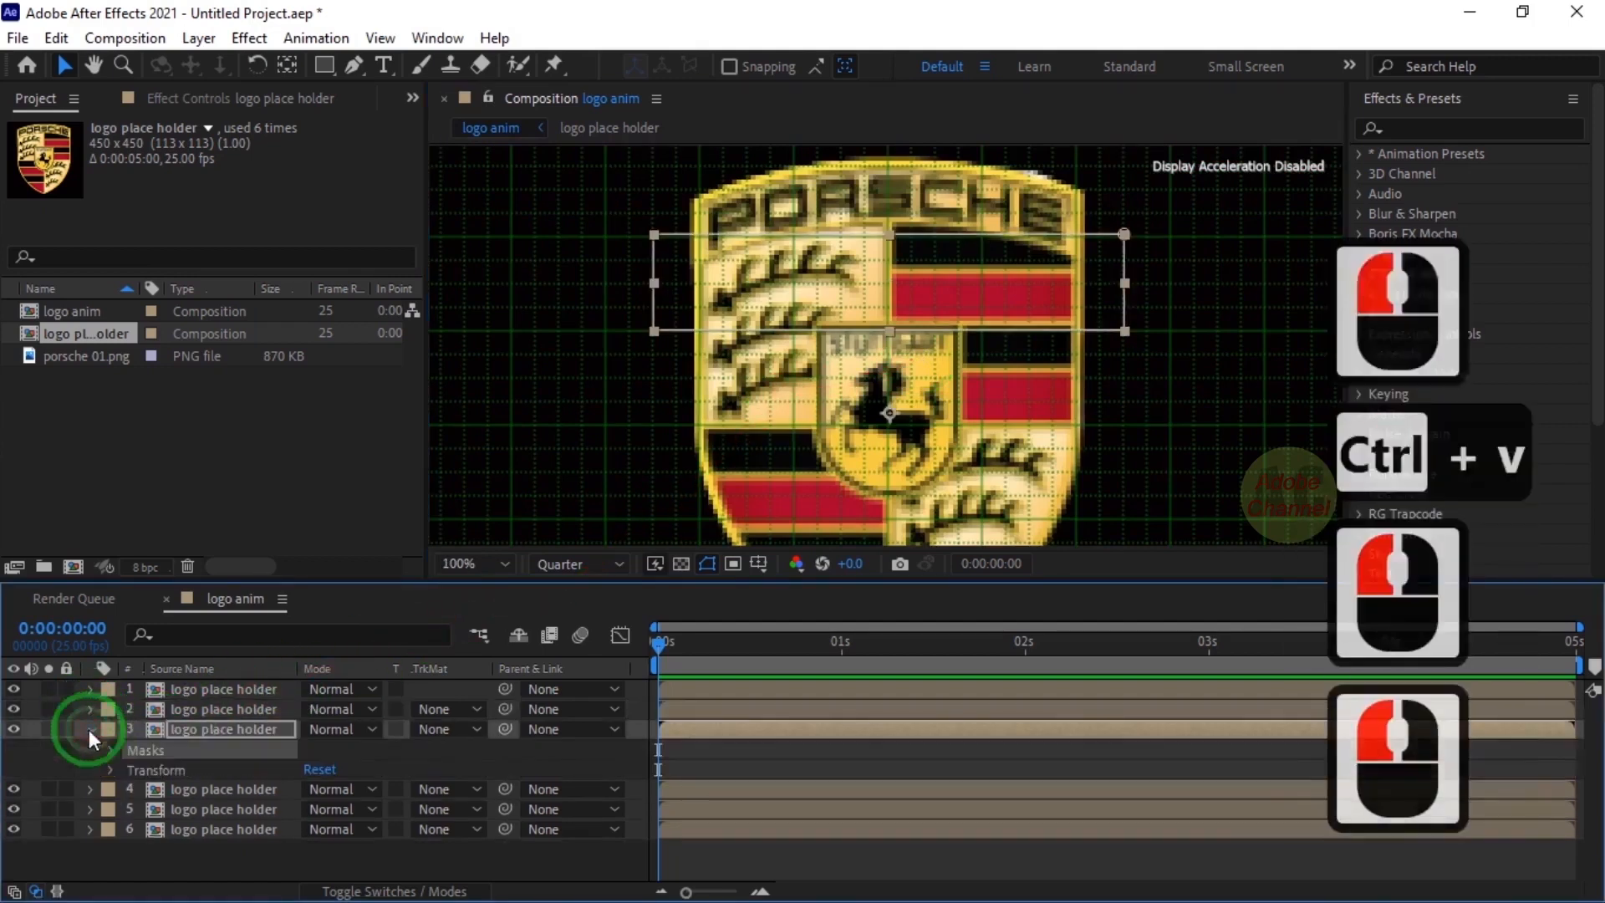
# Move layer 3's mask down over the middle strip of the badge, directly below layer 2's masked strip
pyautogui.click(911, 337)
pyautogui.doubleClick(911, 337)
pyautogui.moveTo(913, 239); pyautogui.dragTo(948, 315)
pyautogui.scroll(2, 886, 360)
pyautogui.scroll(-2, 886, 350)
# Copy layer 3's mask onto layer 4 and collapse layer 3's properties
pyautogui.click(148, 748)
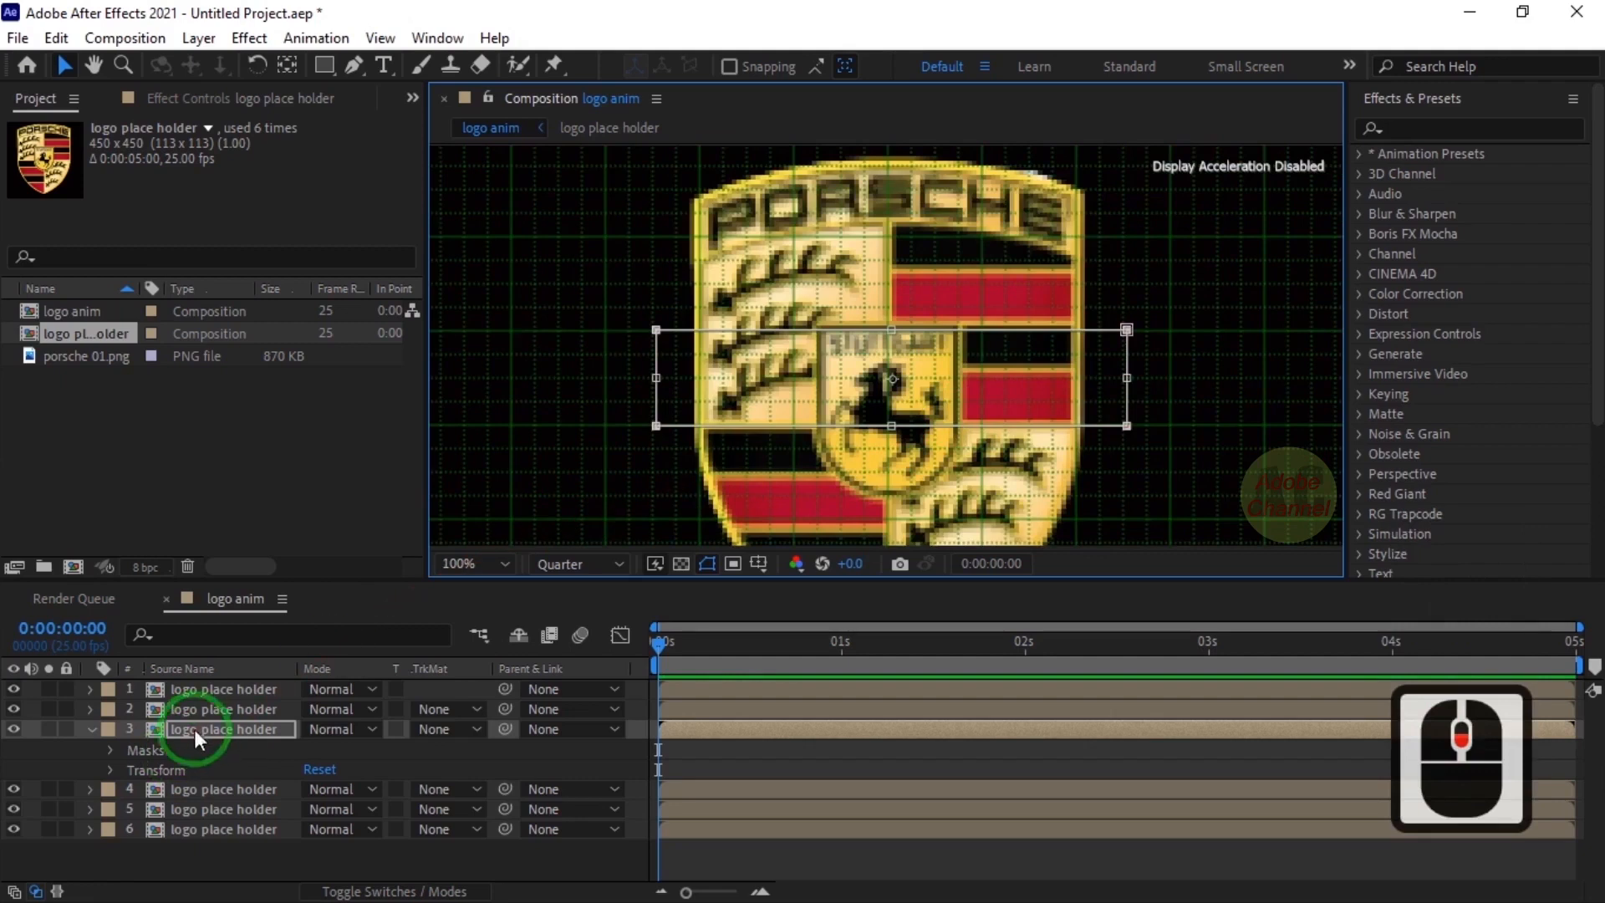
pyautogui.hotkey('ctrl', 'c')
pyautogui.click(193, 789)
pyautogui.hotkey('ctrl', 'v')
pyautogui.click(90, 729)
pyautogui.click(90, 749)
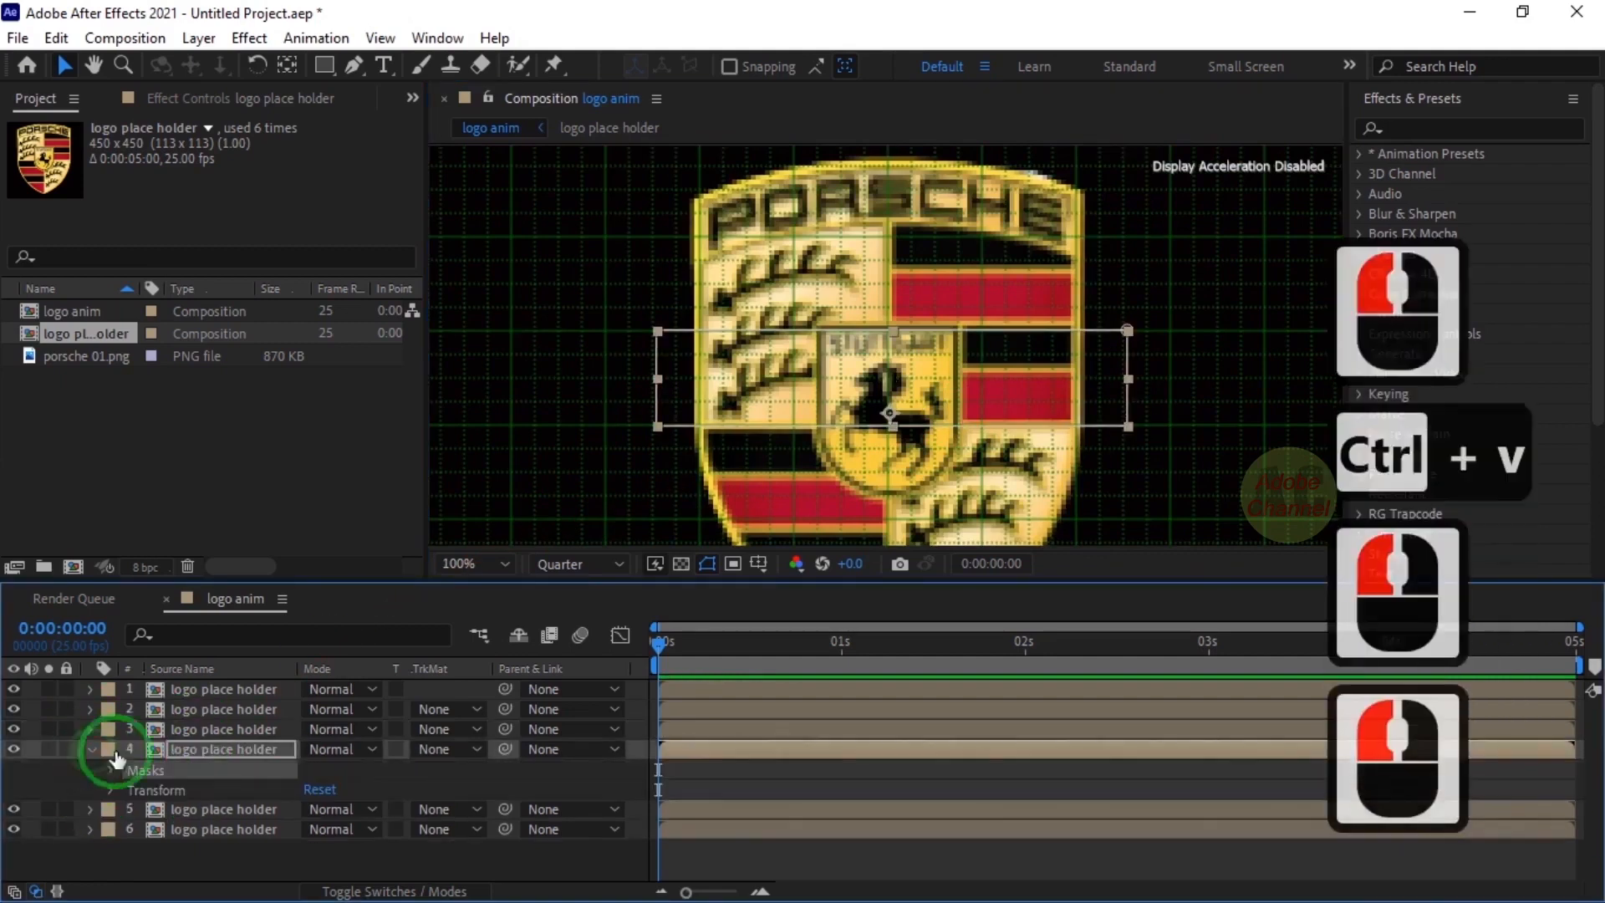
# Move layer 4's mask down to the strip directly below layer 3's, across the lower part of the horse crest
pyautogui.doubleClick(929, 328)
pyautogui.moveTo(930, 328); pyautogui.dragTo(932, 428)
pyautogui.scroll(1, 931, 426)
pyautogui.press('h')
pyautogui.moveTo(860, 465); pyautogui.dragTo(986, 359)
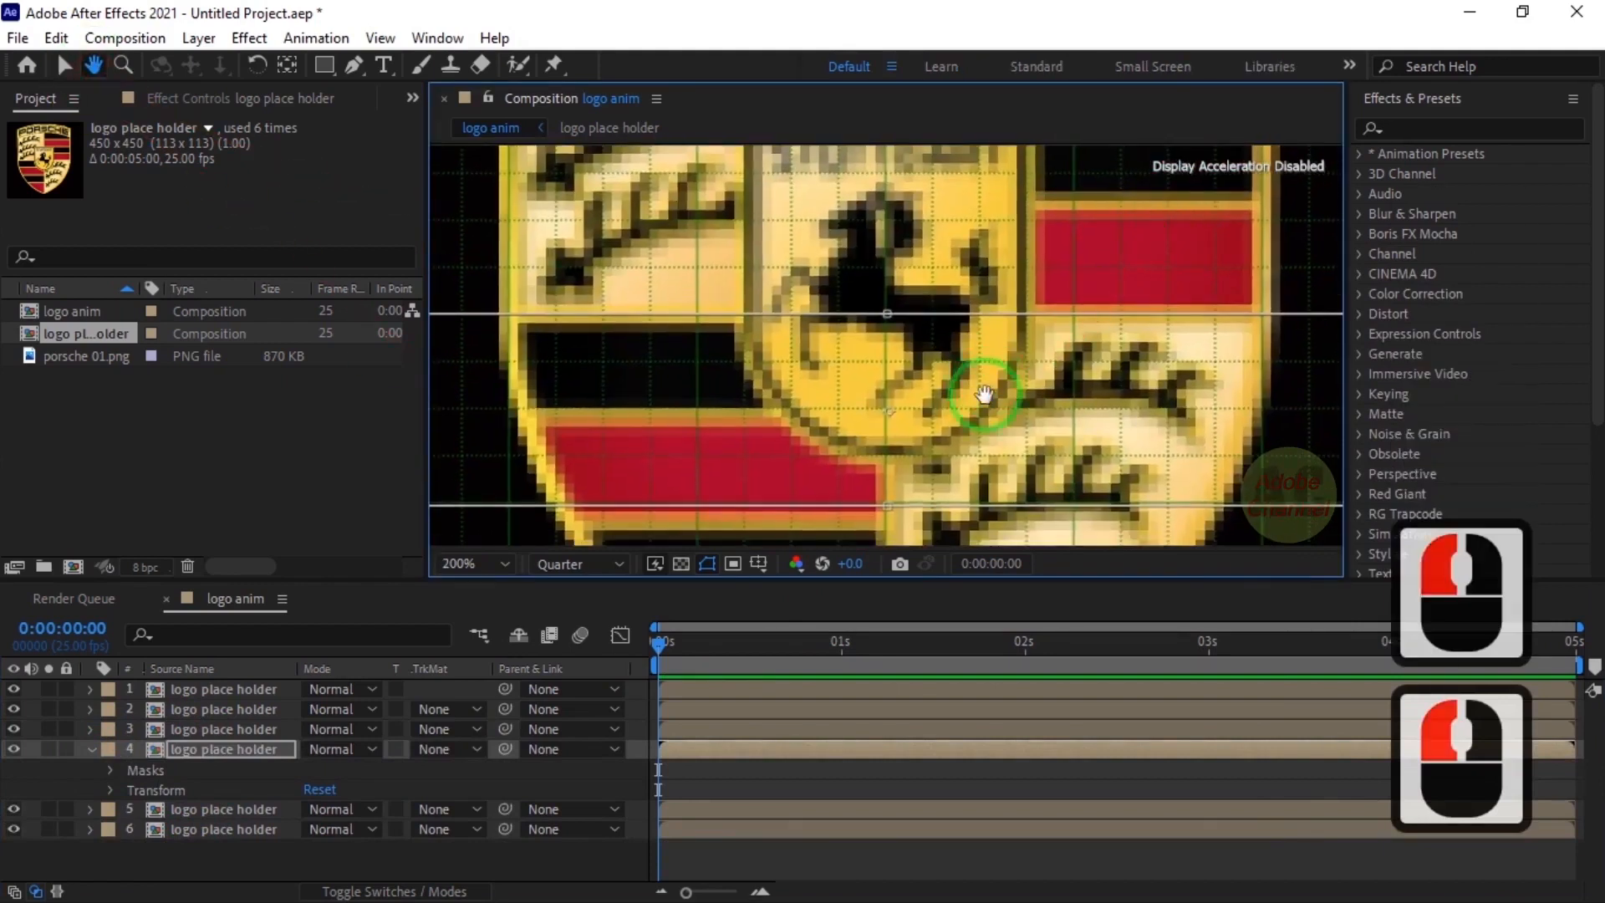
pyautogui.scroll(-2, 872, 393)
pyautogui.scroll(2, 872, 393)
pyautogui.press('v')
# Copy layer 4's mask onto layer 5 and collapse layer 4's properties
pyautogui.click(156, 769)
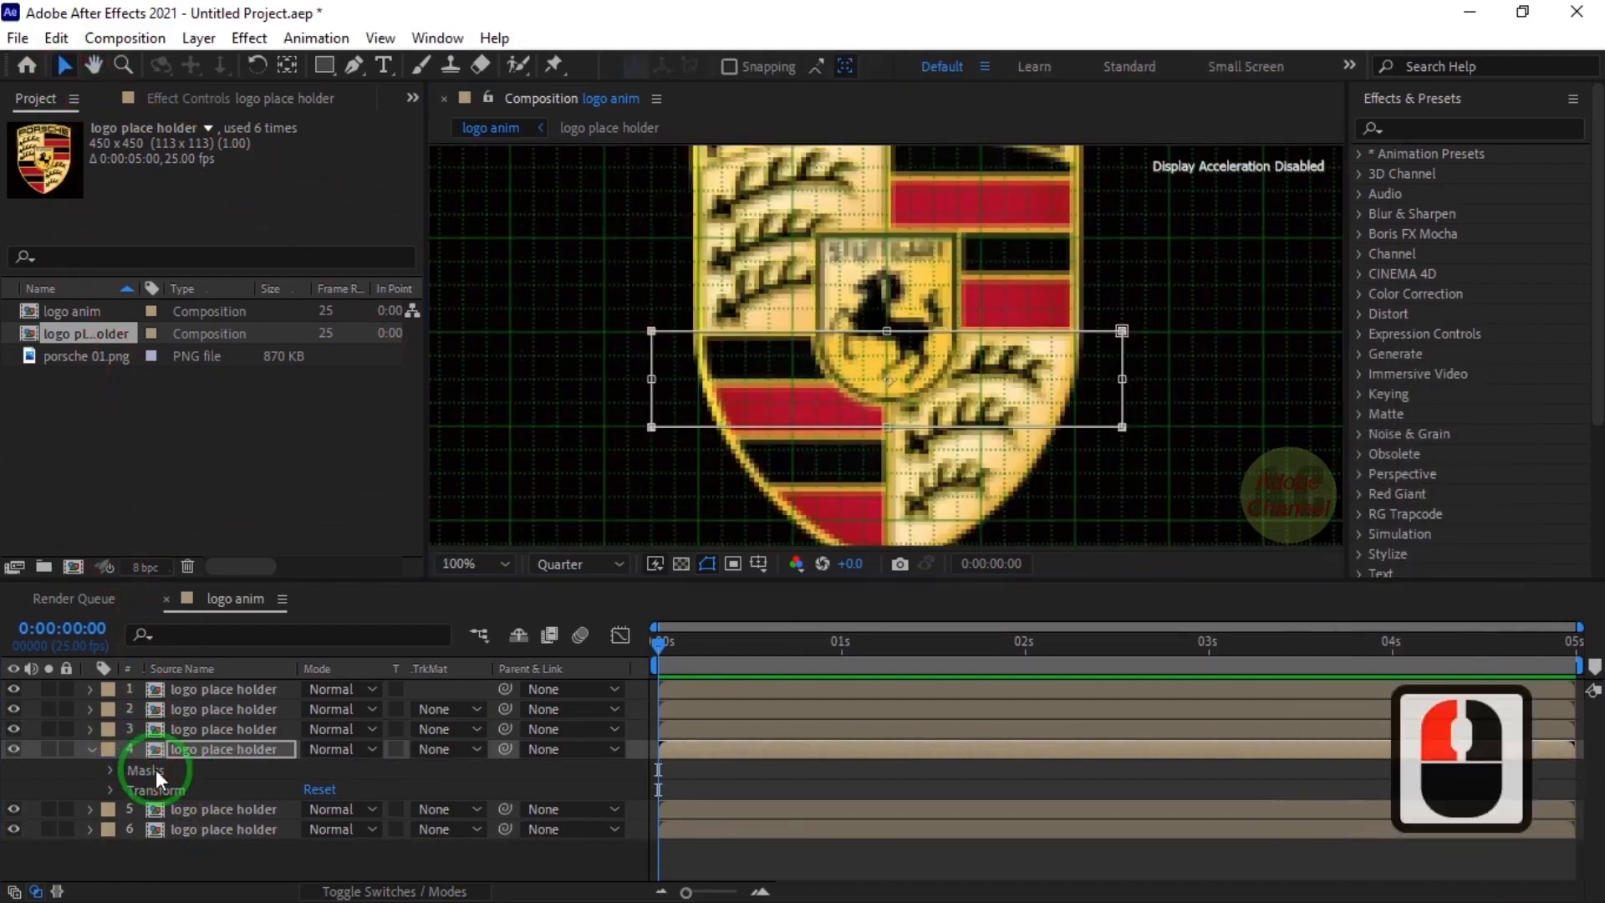
pyautogui.hotkey('ctrl', 'c')
pyautogui.click(196, 809)
pyautogui.hotkey('ctrl', 'v')
pyautogui.doubleClick(92, 769)
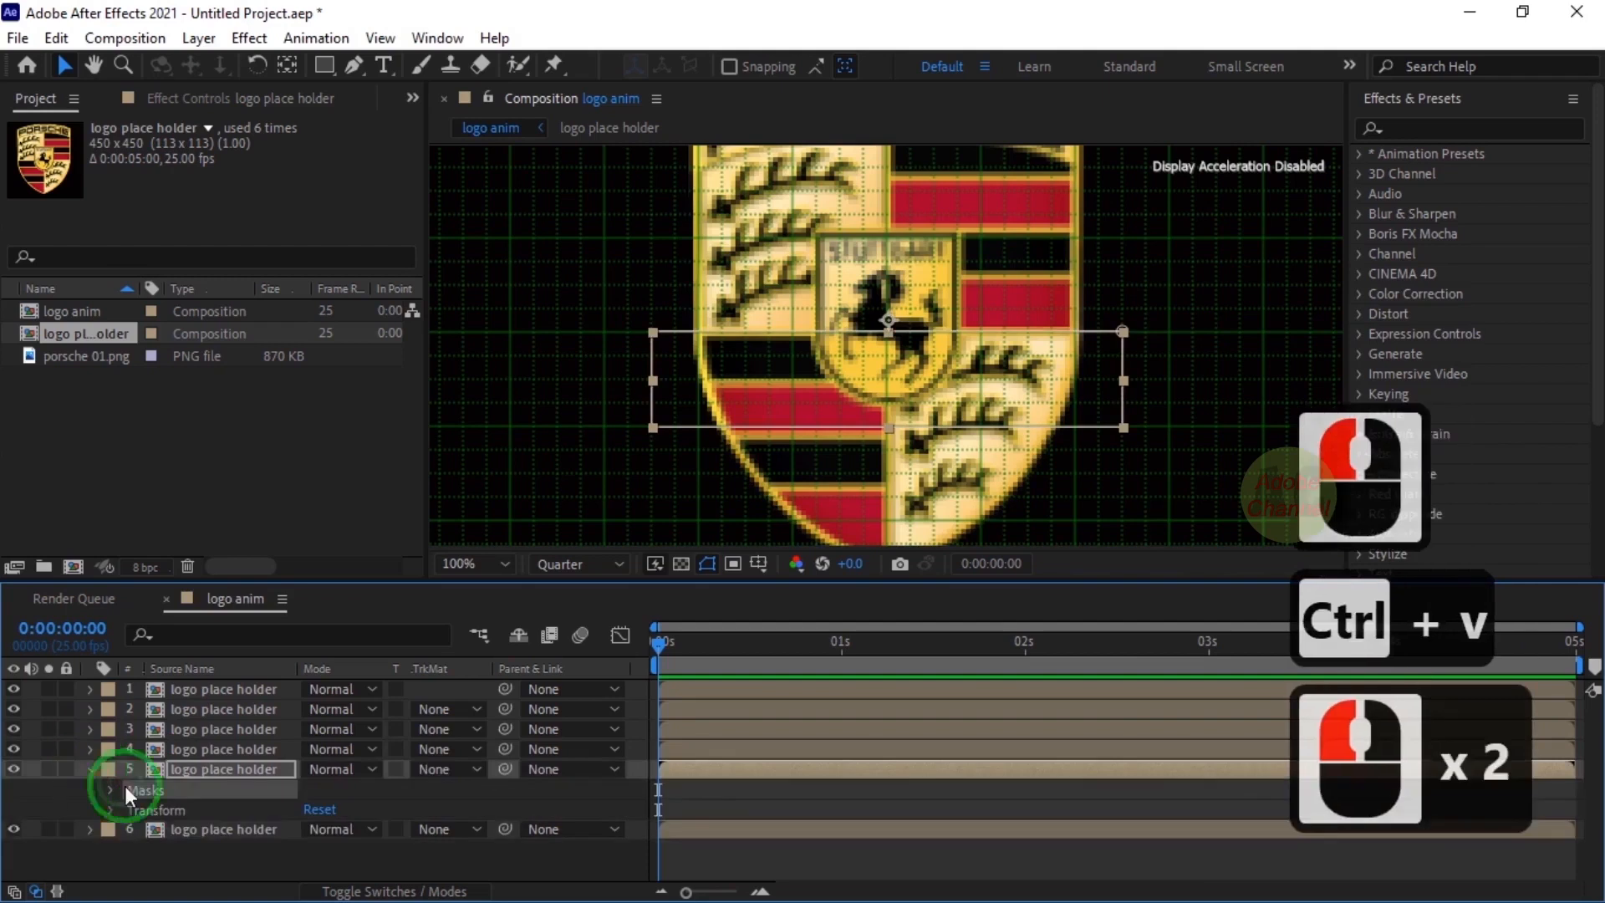
# Move layer 5's mask down to the strip directly below layer 4's, across the lower part of the badge
pyautogui.click(885, 419)
pyautogui.doubleClick(935, 329)
pyautogui.moveTo(935, 329); pyautogui.dragTo(956, 265)
pyautogui.scroll(1, 936, 430)
pyautogui.press('space')
pyautogui.moveTo(903, 457); pyautogui.dragTo(939, 333)
pyautogui.scroll(-1, 832, 389)
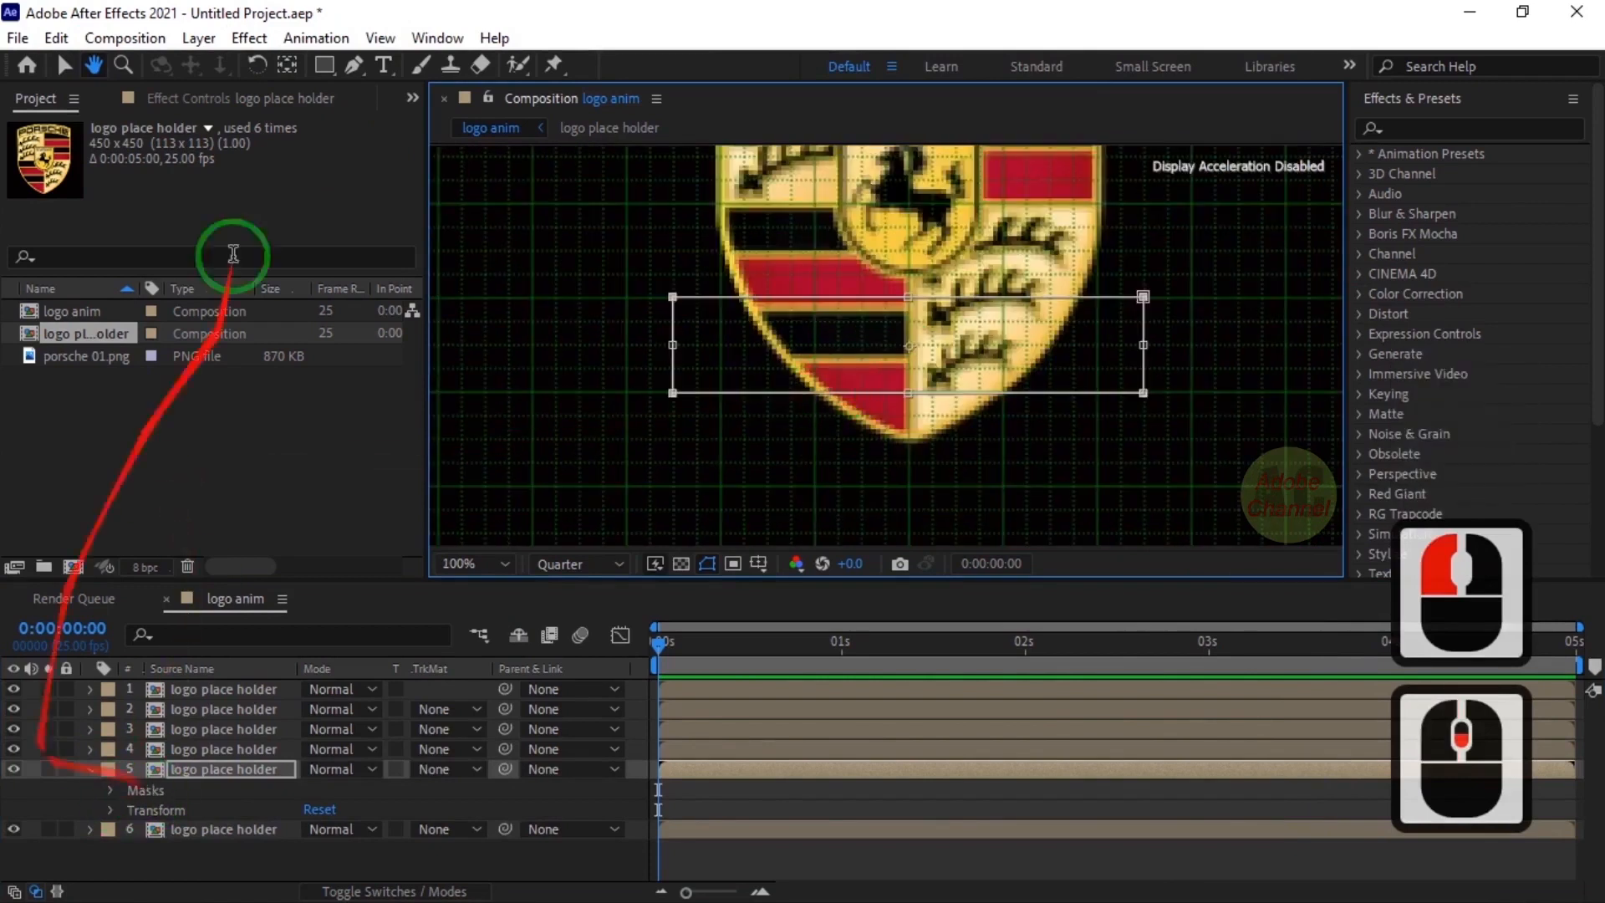
# Copy layer 5's mask onto layer 6 and collapse layer 5's properties
pyautogui.click(148, 789)
pyautogui.hotkey('ctrl', 'c')
pyautogui.click(202, 826)
pyautogui.hotkey('ctrl', 'v')
pyautogui.click(841, 416)
pyautogui.click(90, 736)
pyautogui.click(112, 771)
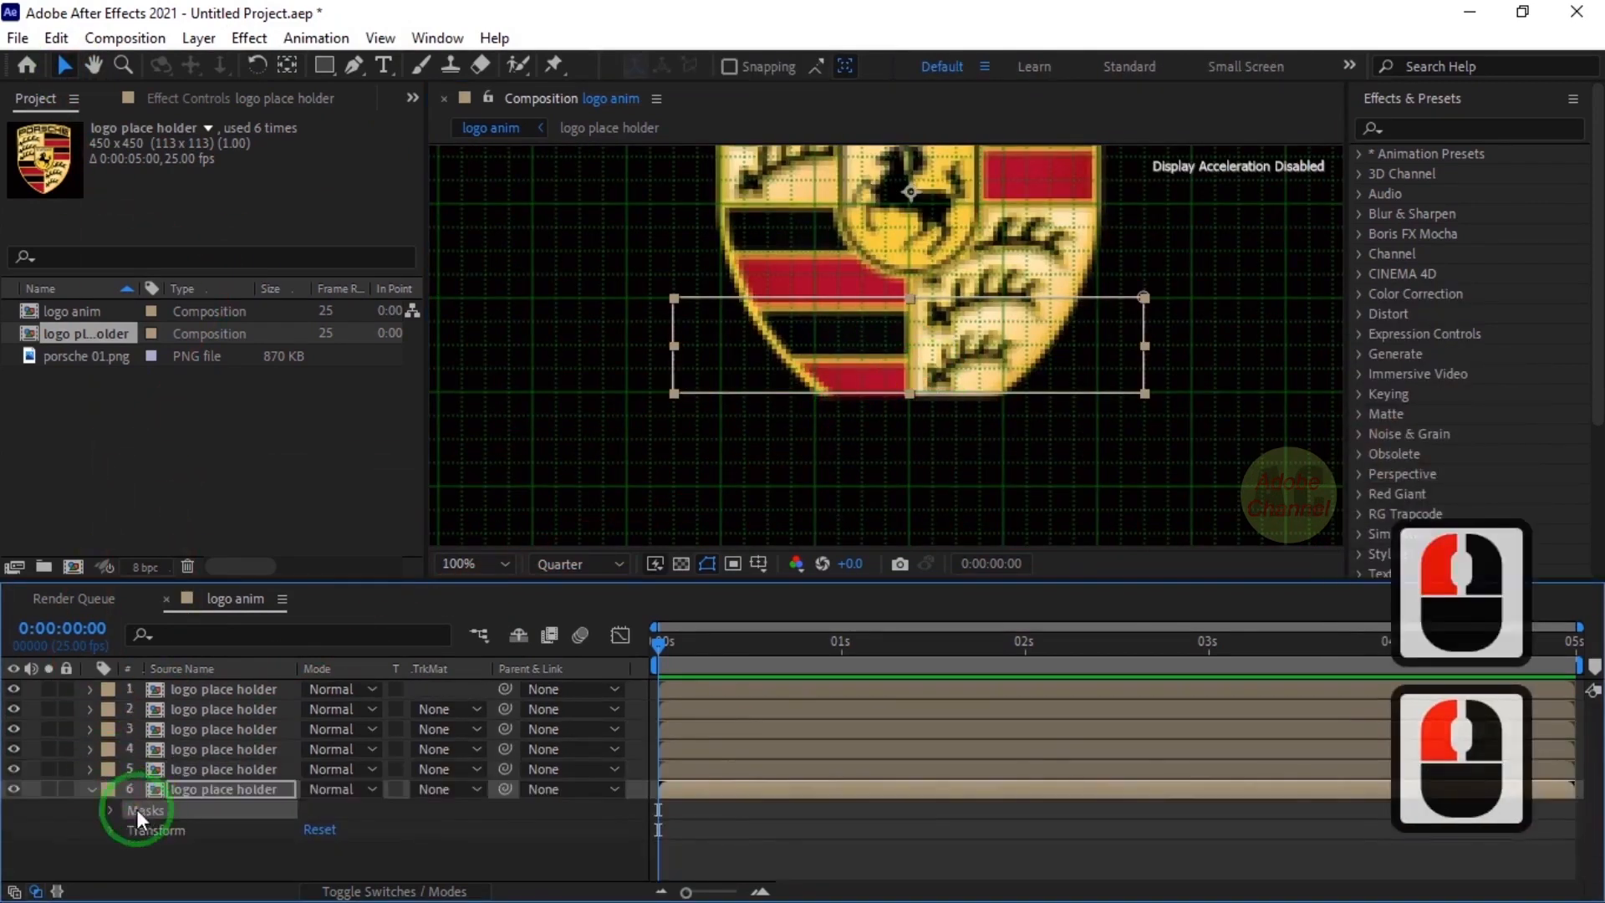
# Move layer 6's mask down over the badge's bottom tip, directly below layer 5's masked strip
pyautogui.doubleClick(956, 299)
pyautogui.moveTo(956, 298); pyautogui.dragTo(955, 389)
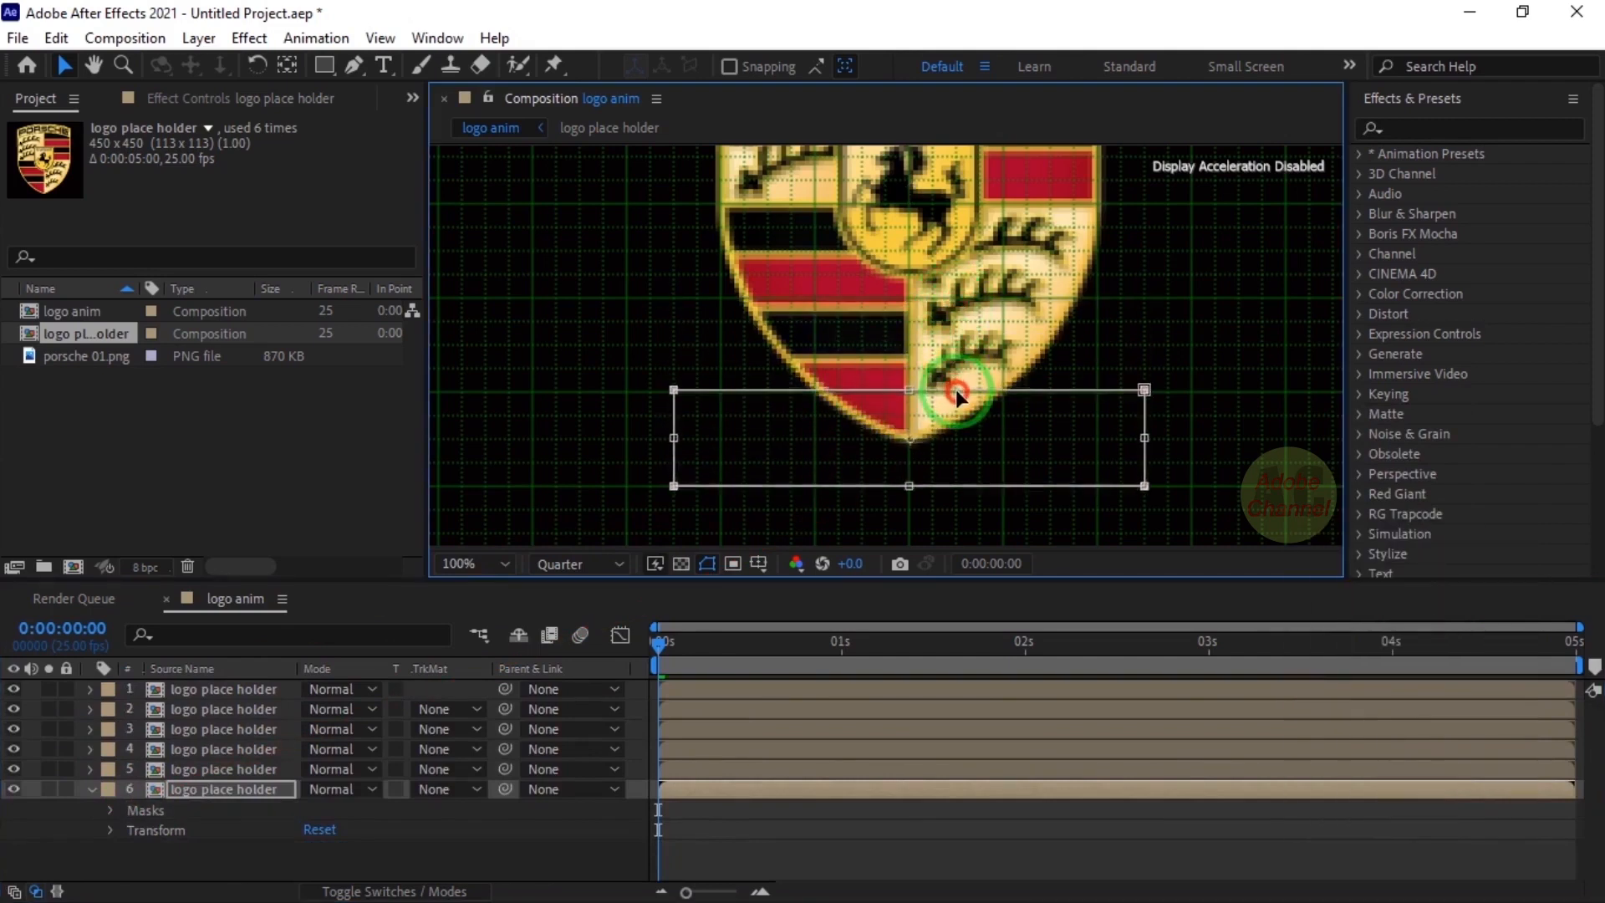
pyautogui.scroll(2, 949, 390)
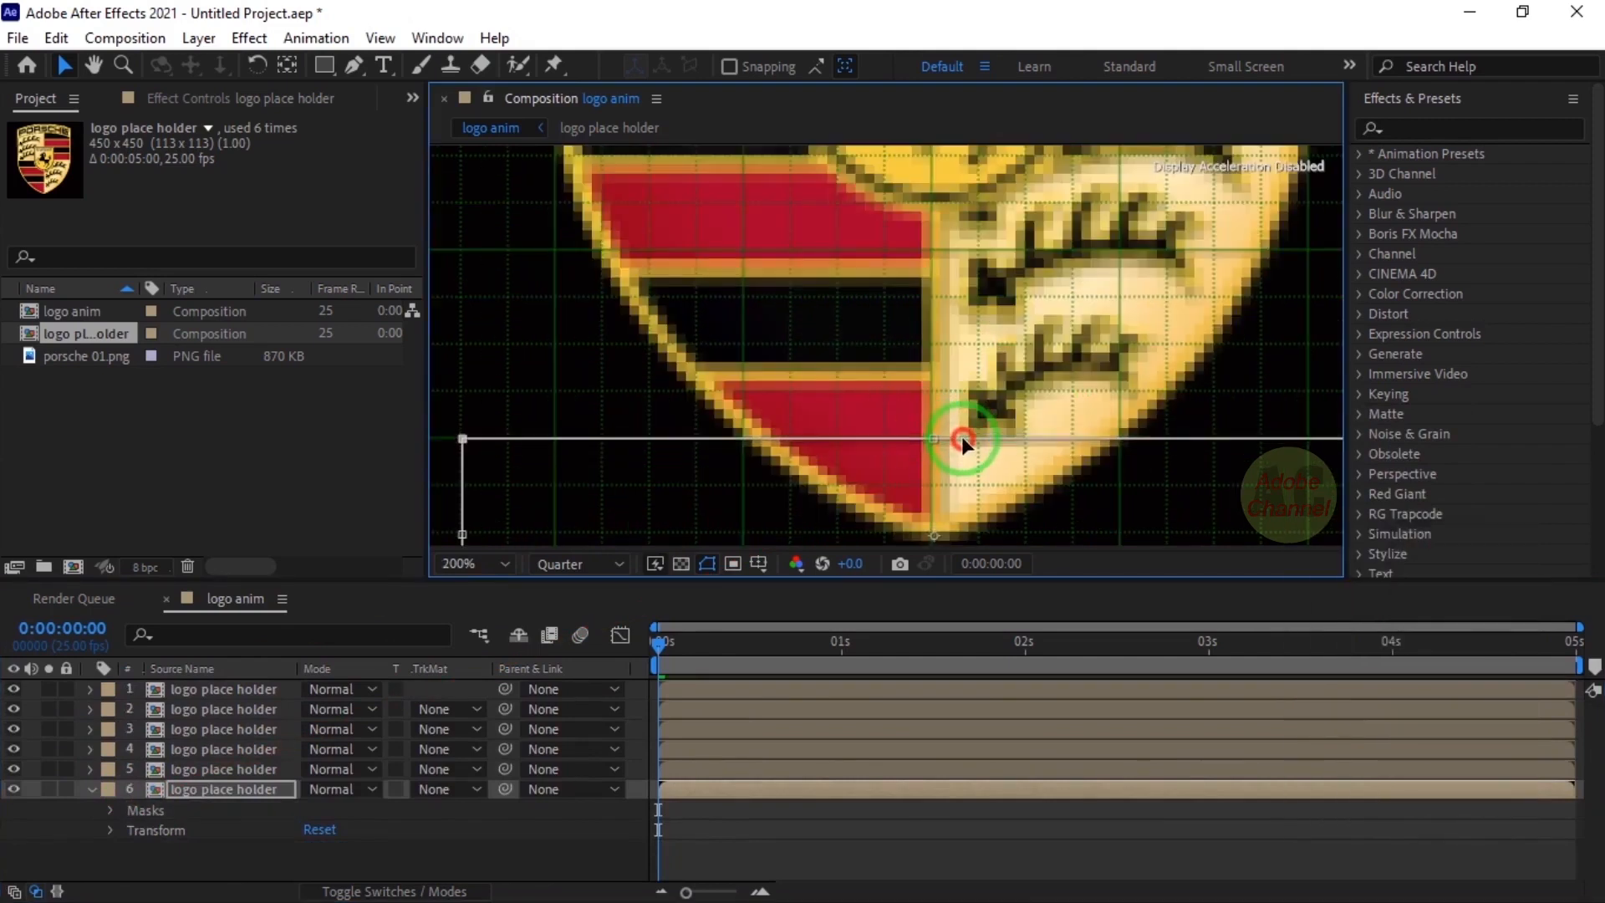
pyautogui.scroll(-2, 961, 436)
pyautogui.scroll(-1, 846, 411)
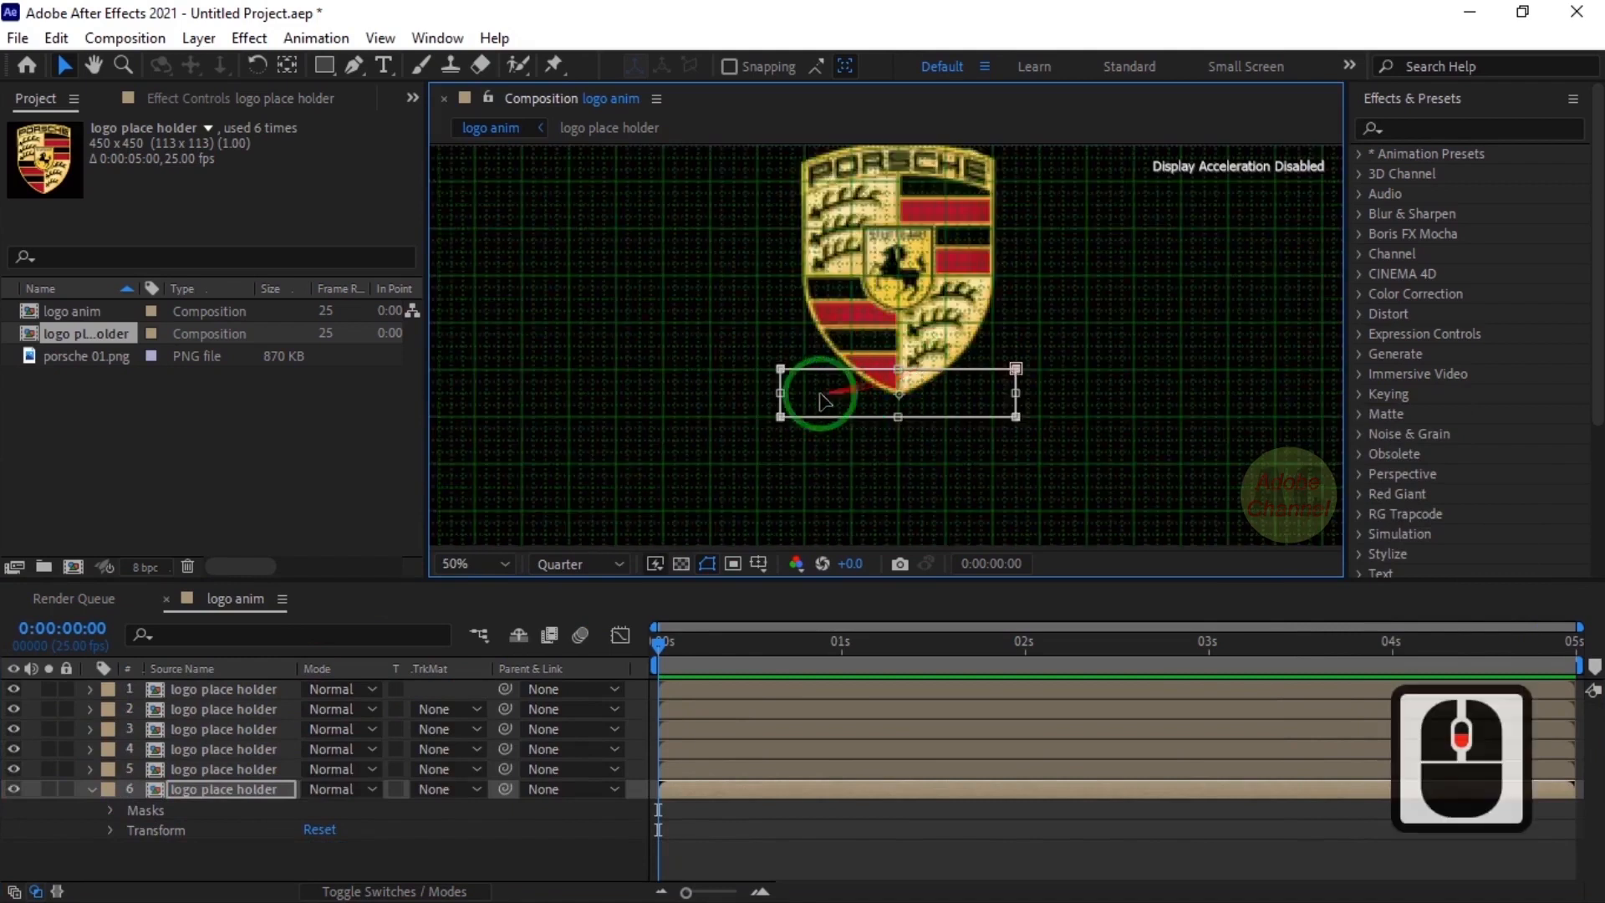
# Bring the whole logo into view and hide the grid in the logo anim composition
pyautogui.press('h')
pyautogui.moveTo(648, 306); pyautogui.dragTo(638, 348)
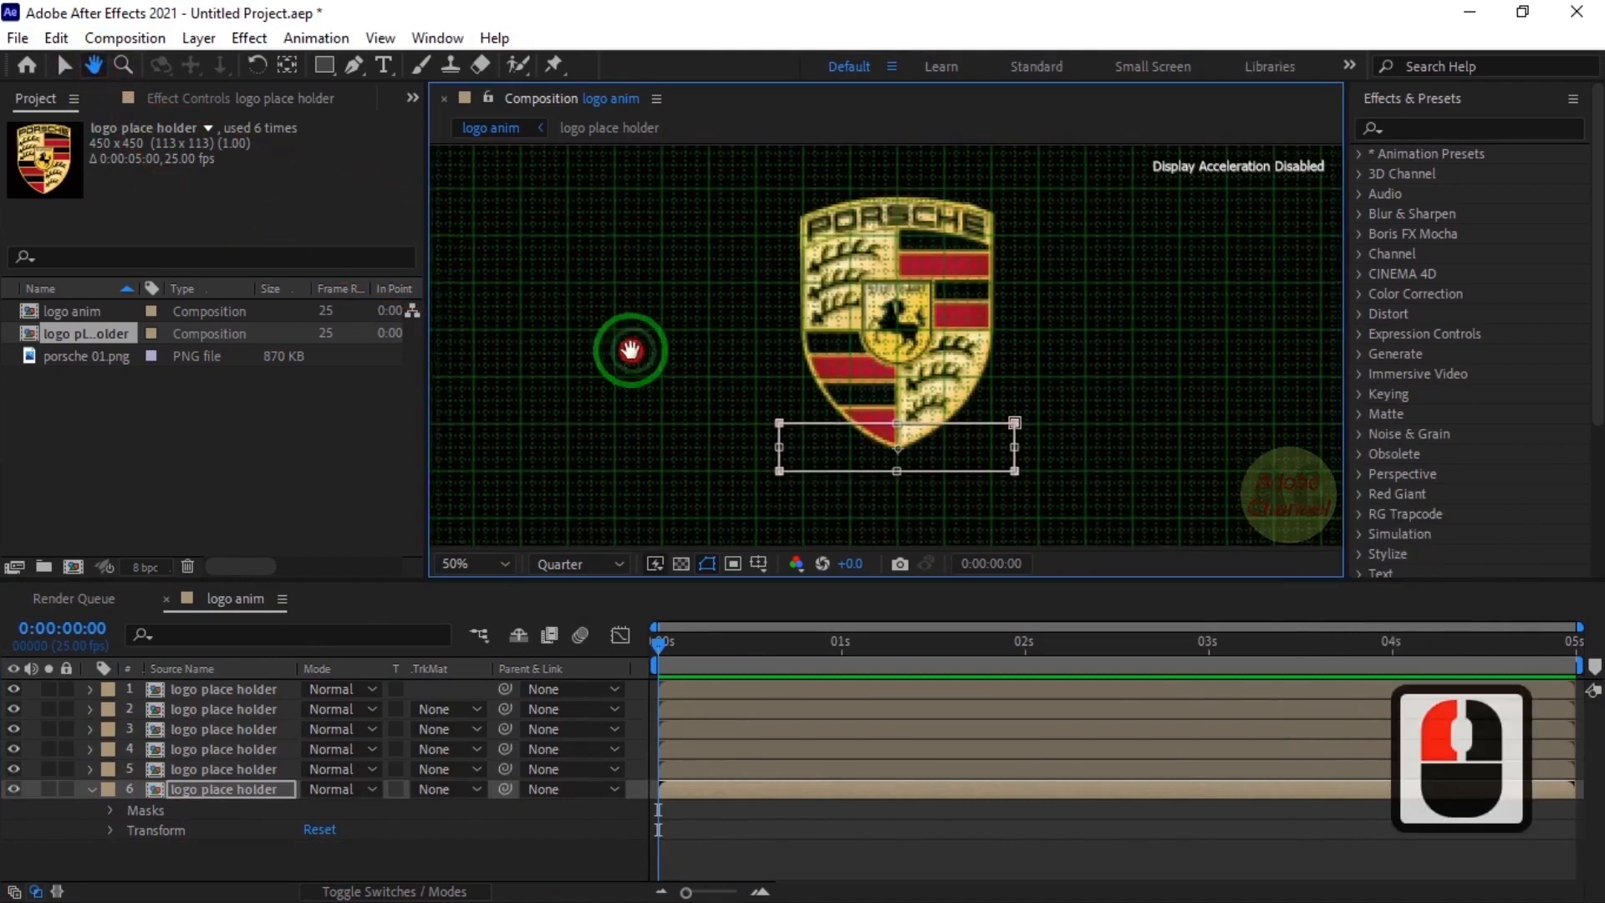
pyautogui.click(64, 65)
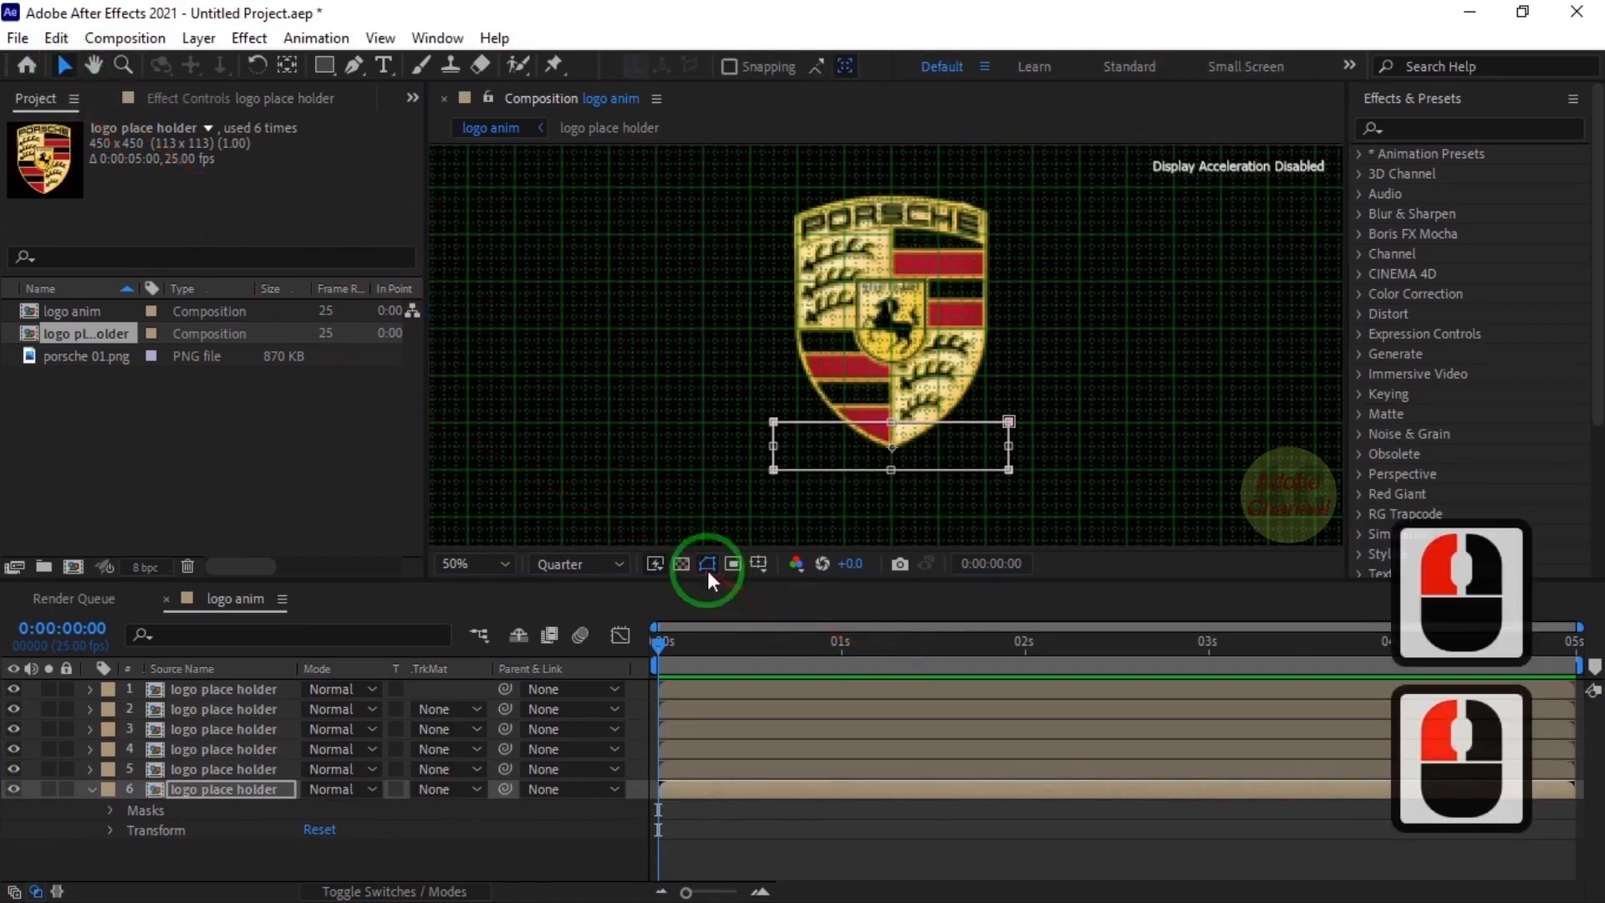
pyautogui.click(760, 565)
pyautogui.click(804, 649)
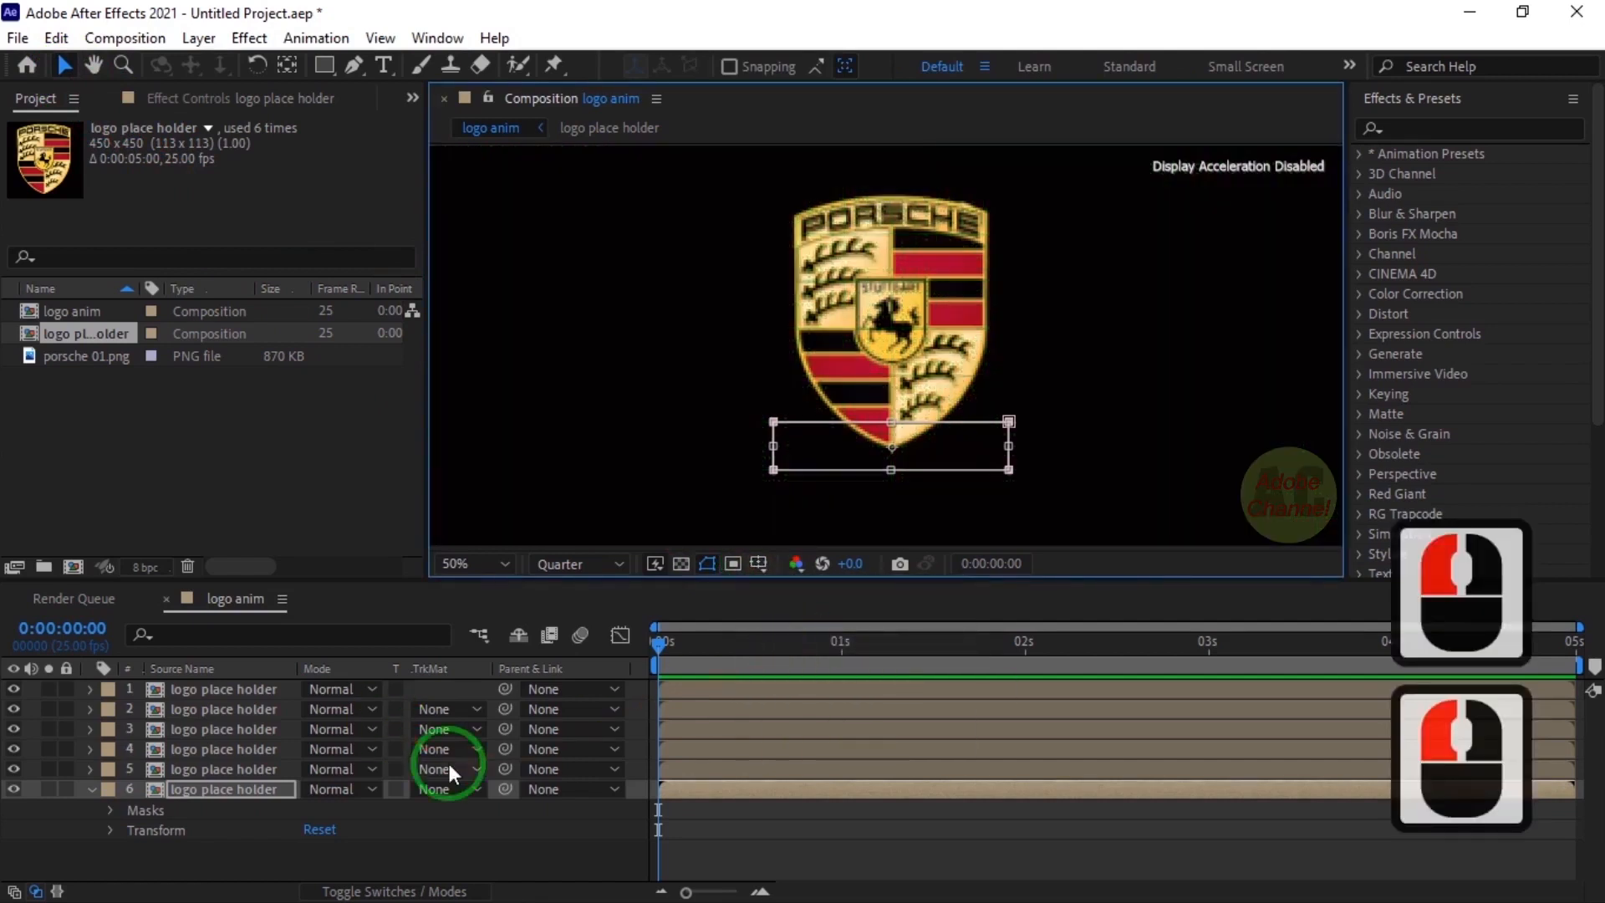
# Show the layer switches and make all six logo place holder layers 3D
pyautogui.click(413, 891)
pyautogui.click(433, 689)
pyautogui.click(434, 709)
pyautogui.click(435, 729)
pyautogui.click(434, 789)
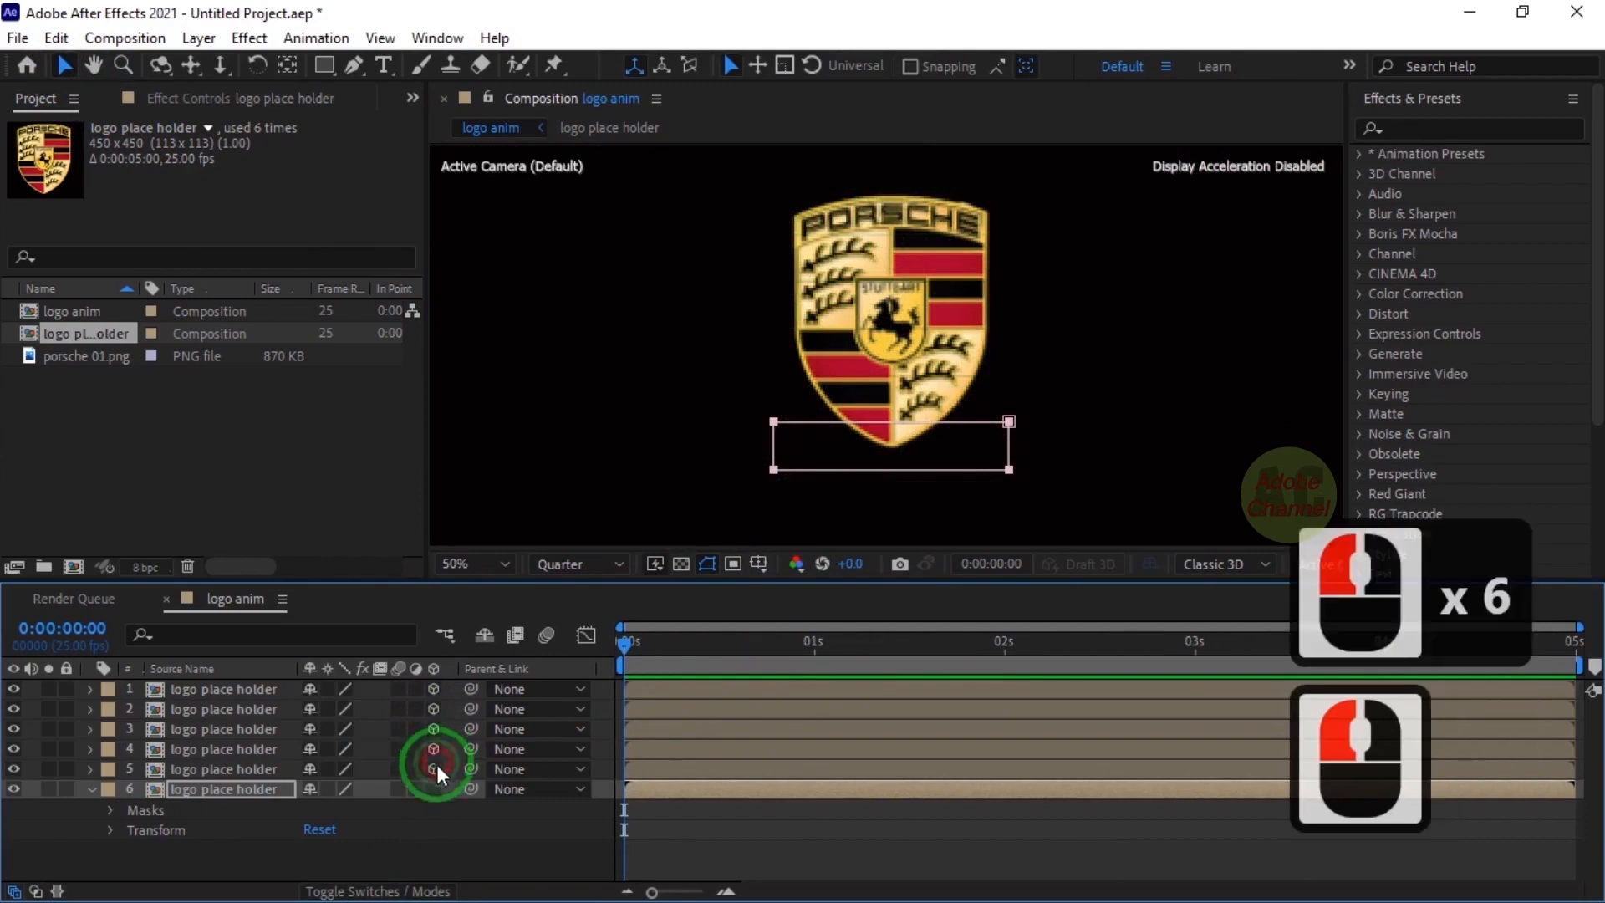
# Reveal layer 1's rotation properties and keyframe its Y Rotation at -270° at 0:00:00:15
pyautogui.click(237, 688)
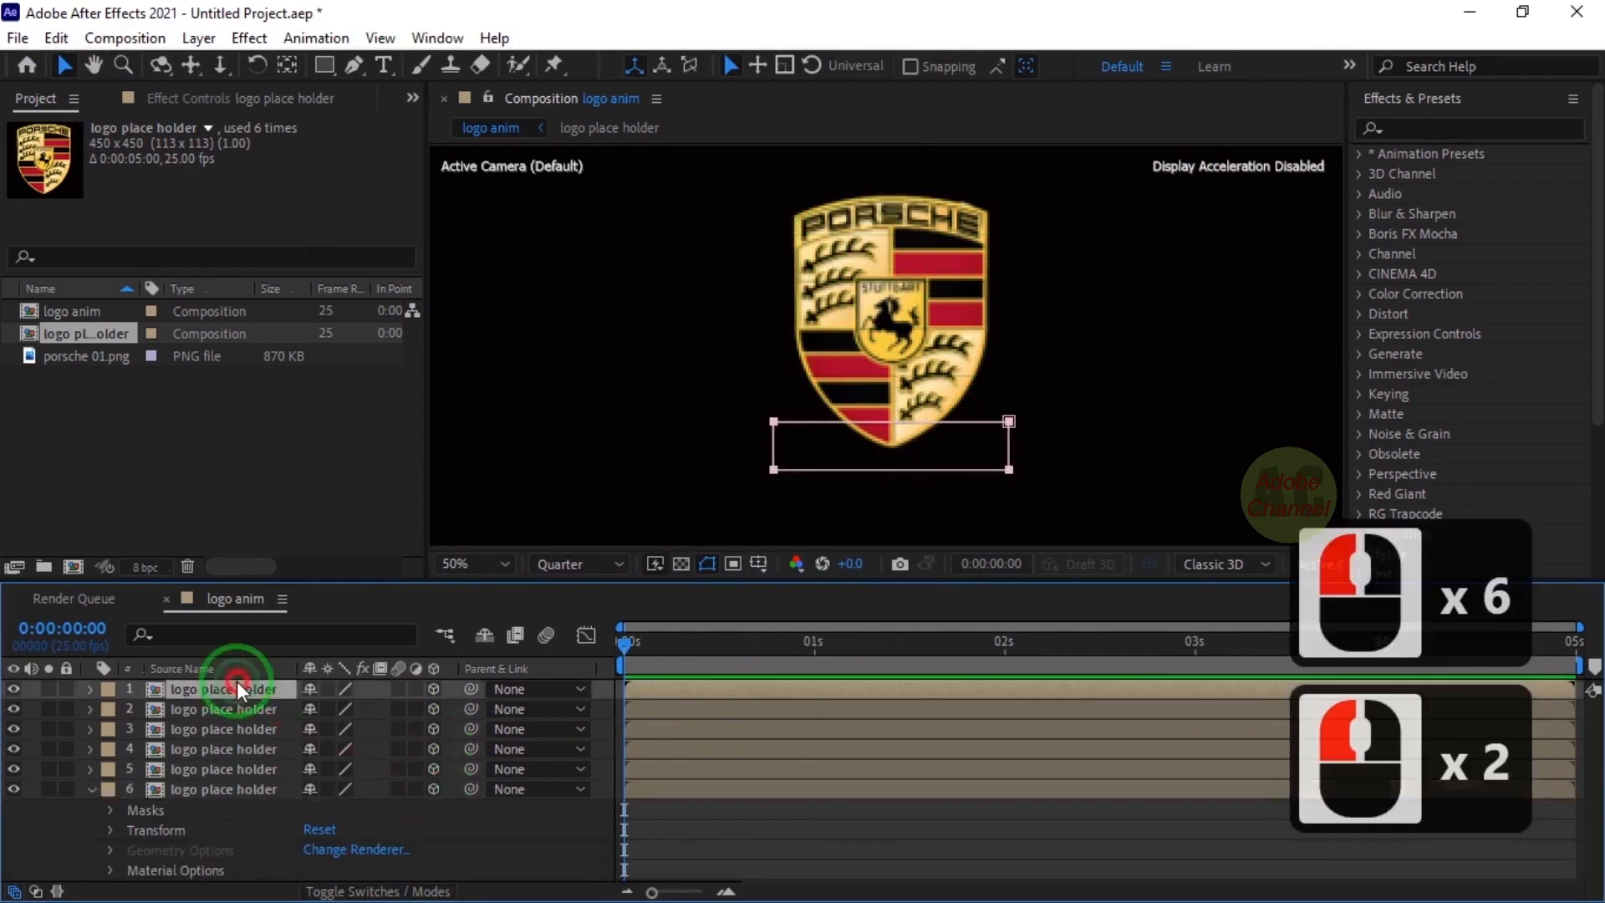
pyautogui.click(97, 791)
pyautogui.press('r')
pyautogui.click(71, 635)
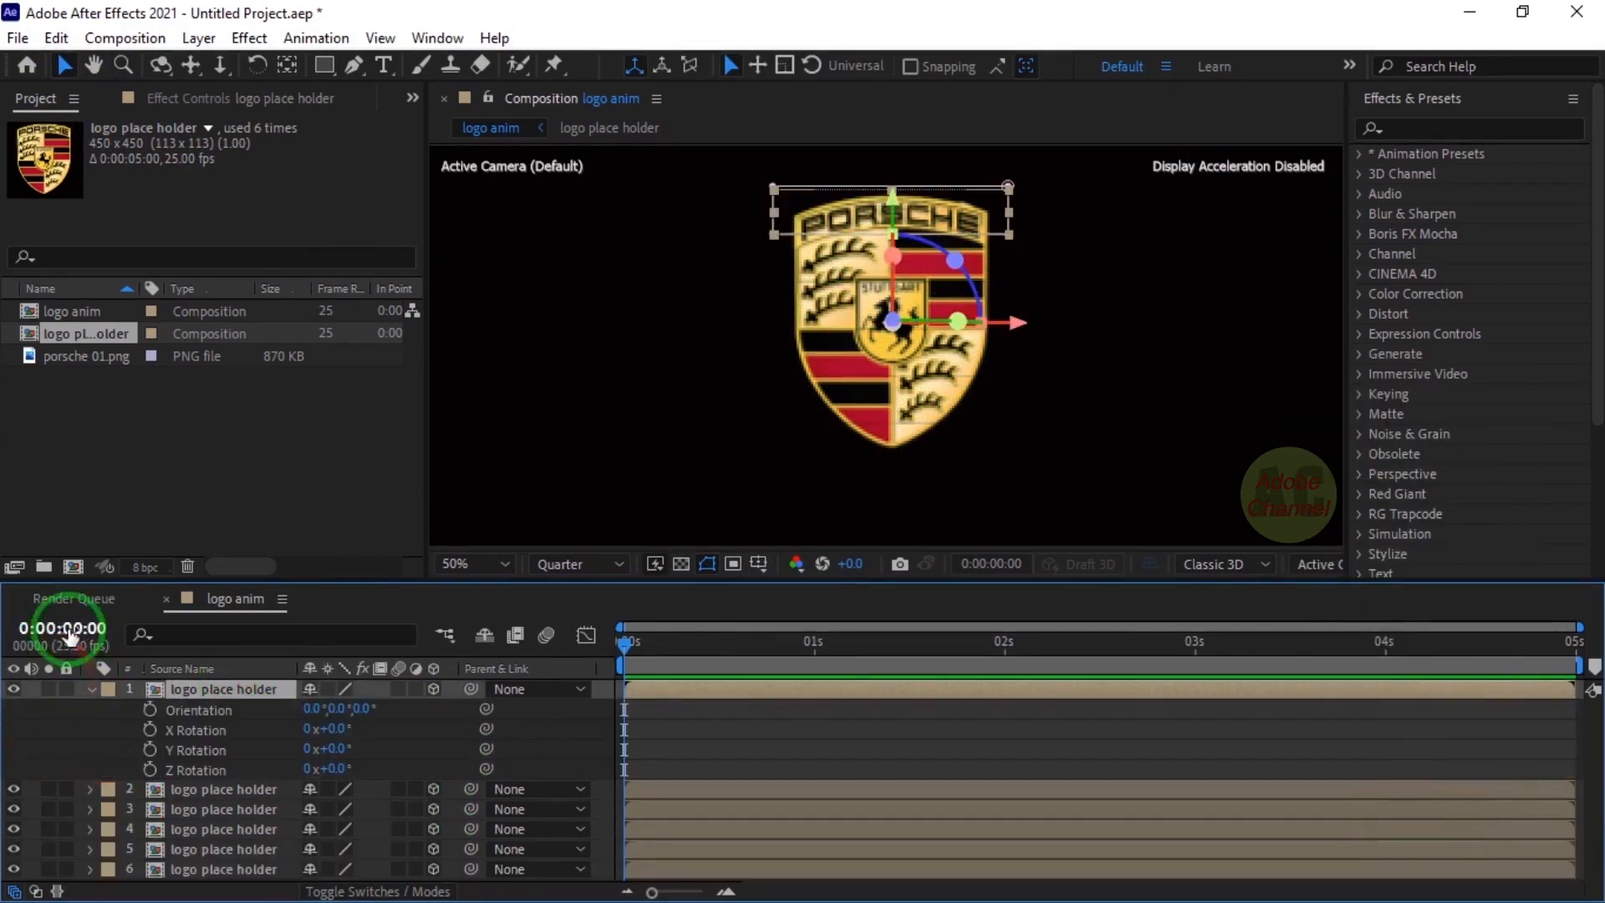
pyautogui.click(71, 636)
pyautogui.write('015')
pyautogui.press('Return')
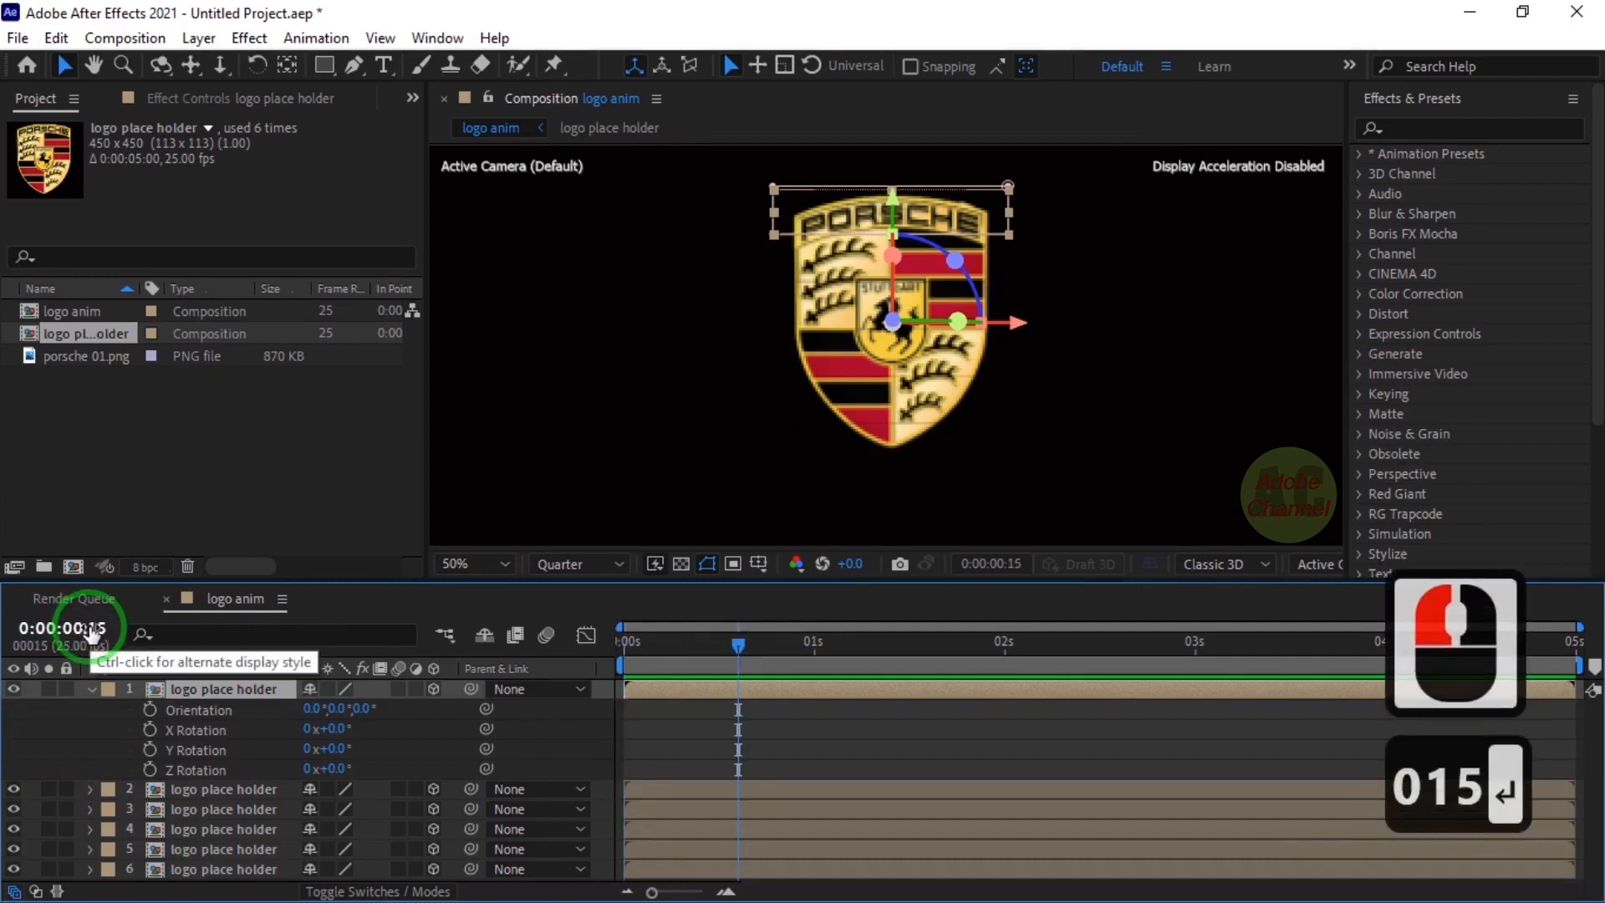
pyautogui.click(150, 750)
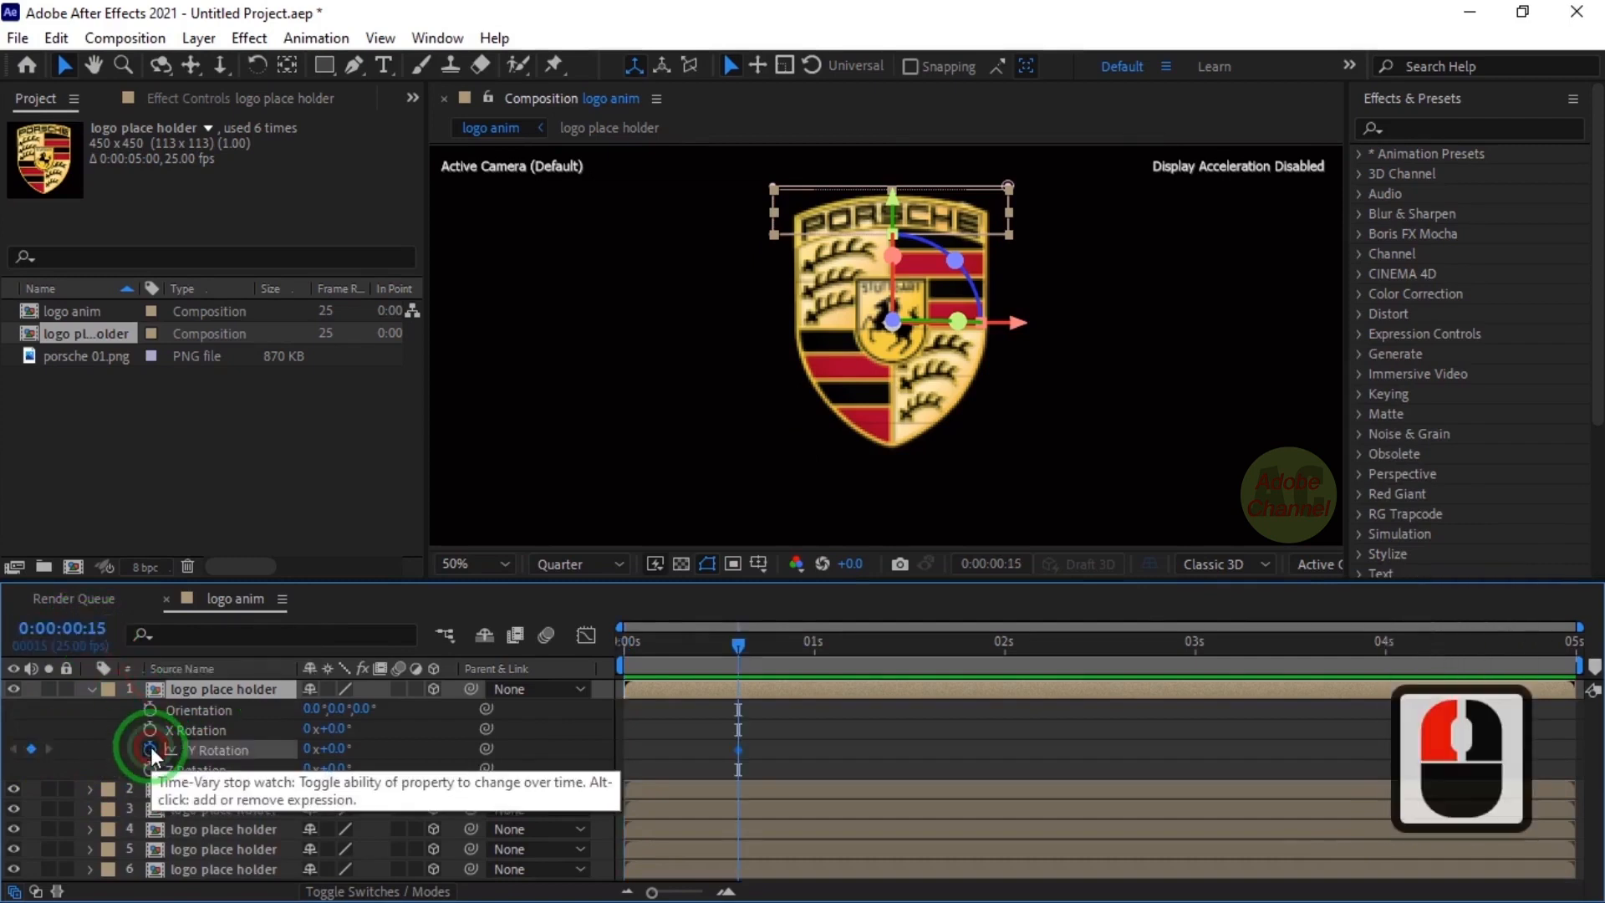
pyautogui.click(338, 748)
pyautogui.write('-270')
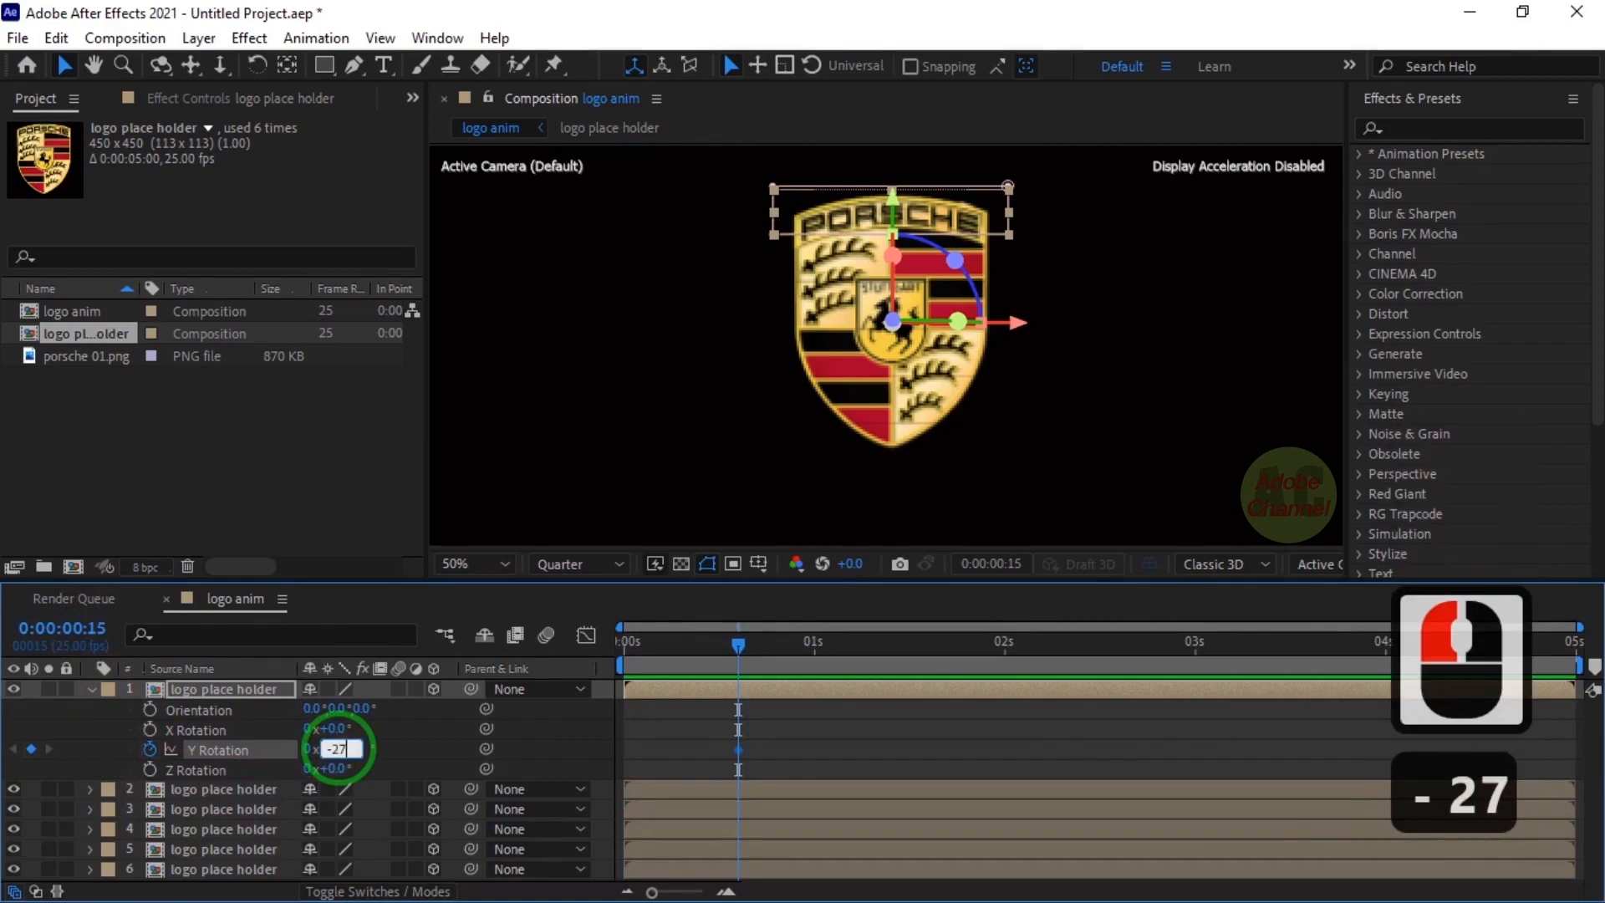
pyautogui.click(402, 749)
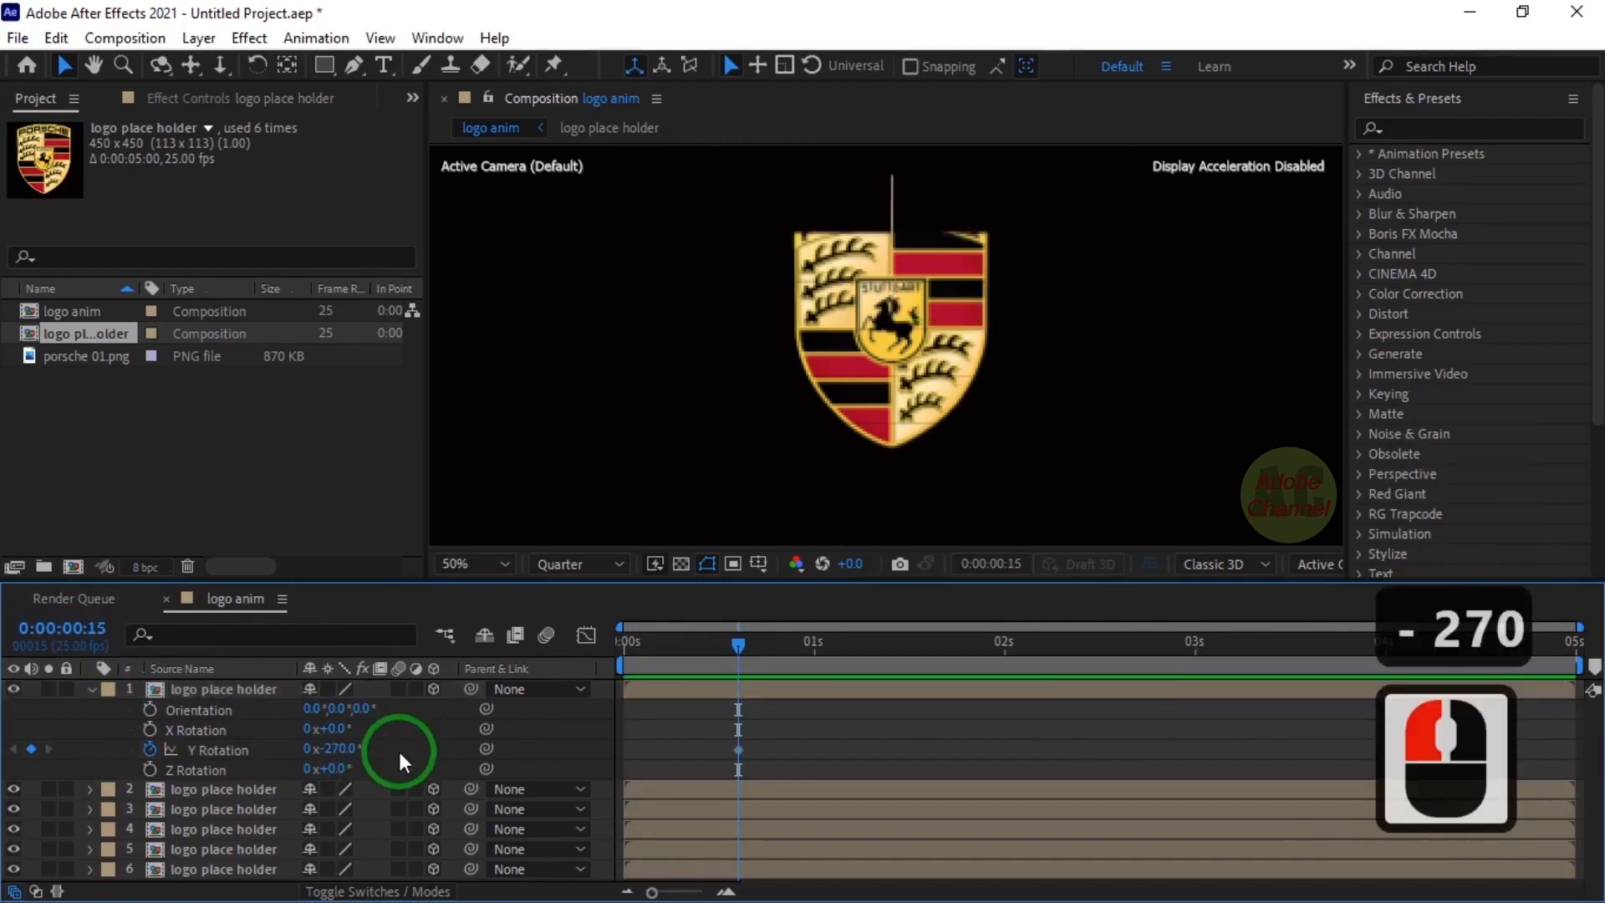
# Add a Y Rotation keyframe of 0° to layer 1 at 0:00:01:05
pyautogui.click(118, 644)
pyautogui.write('1:0')
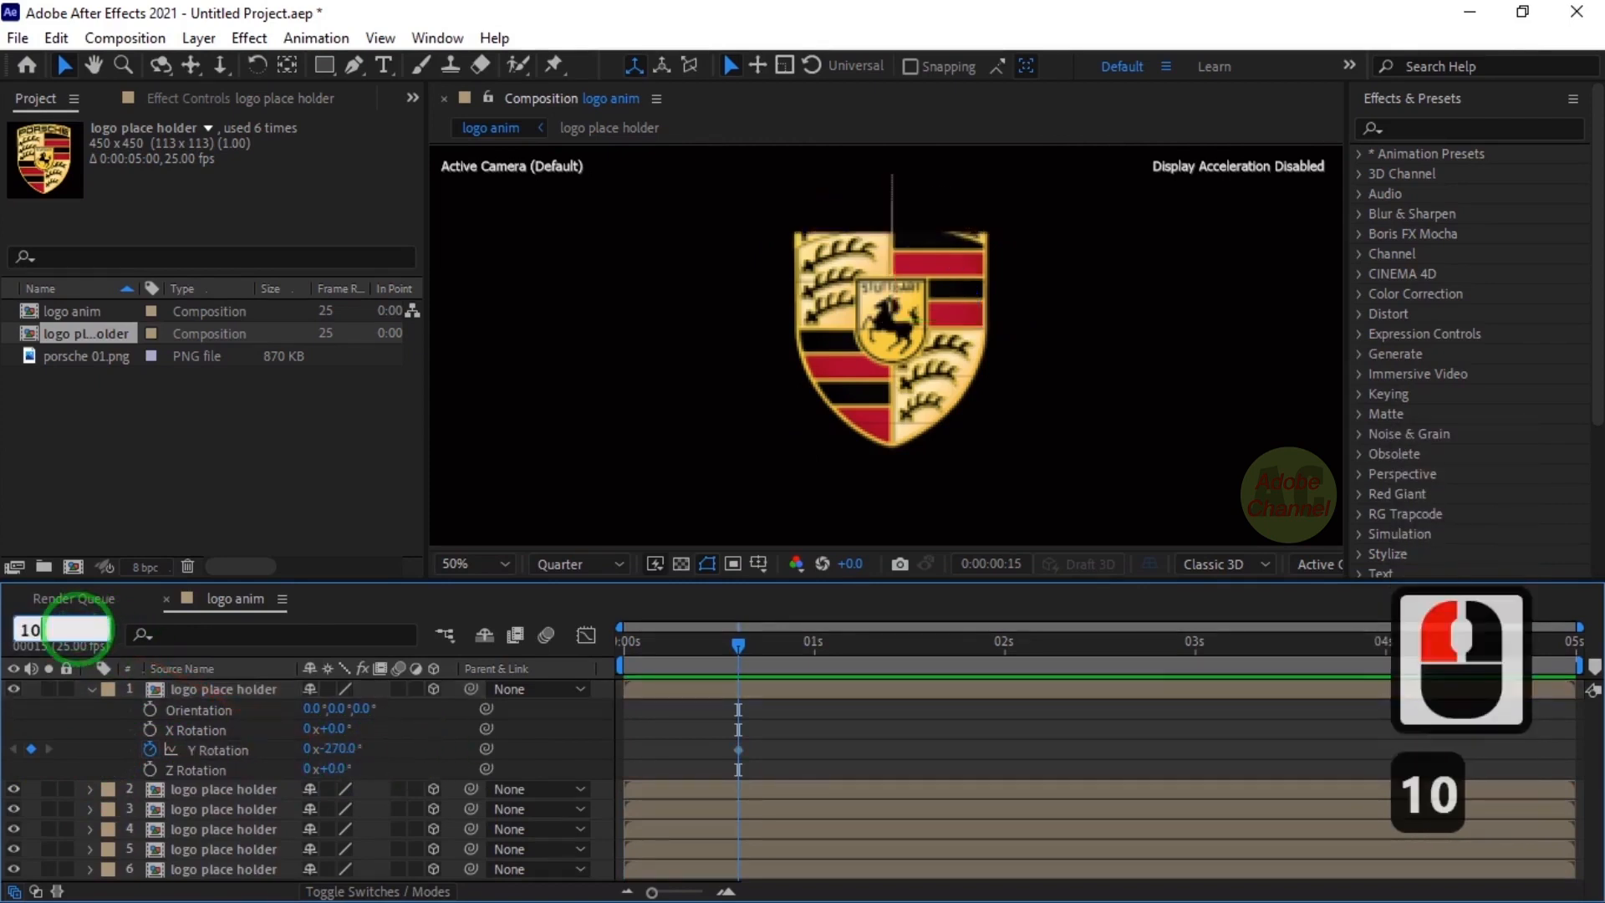
pyautogui.write('5')
pyautogui.press('Return')
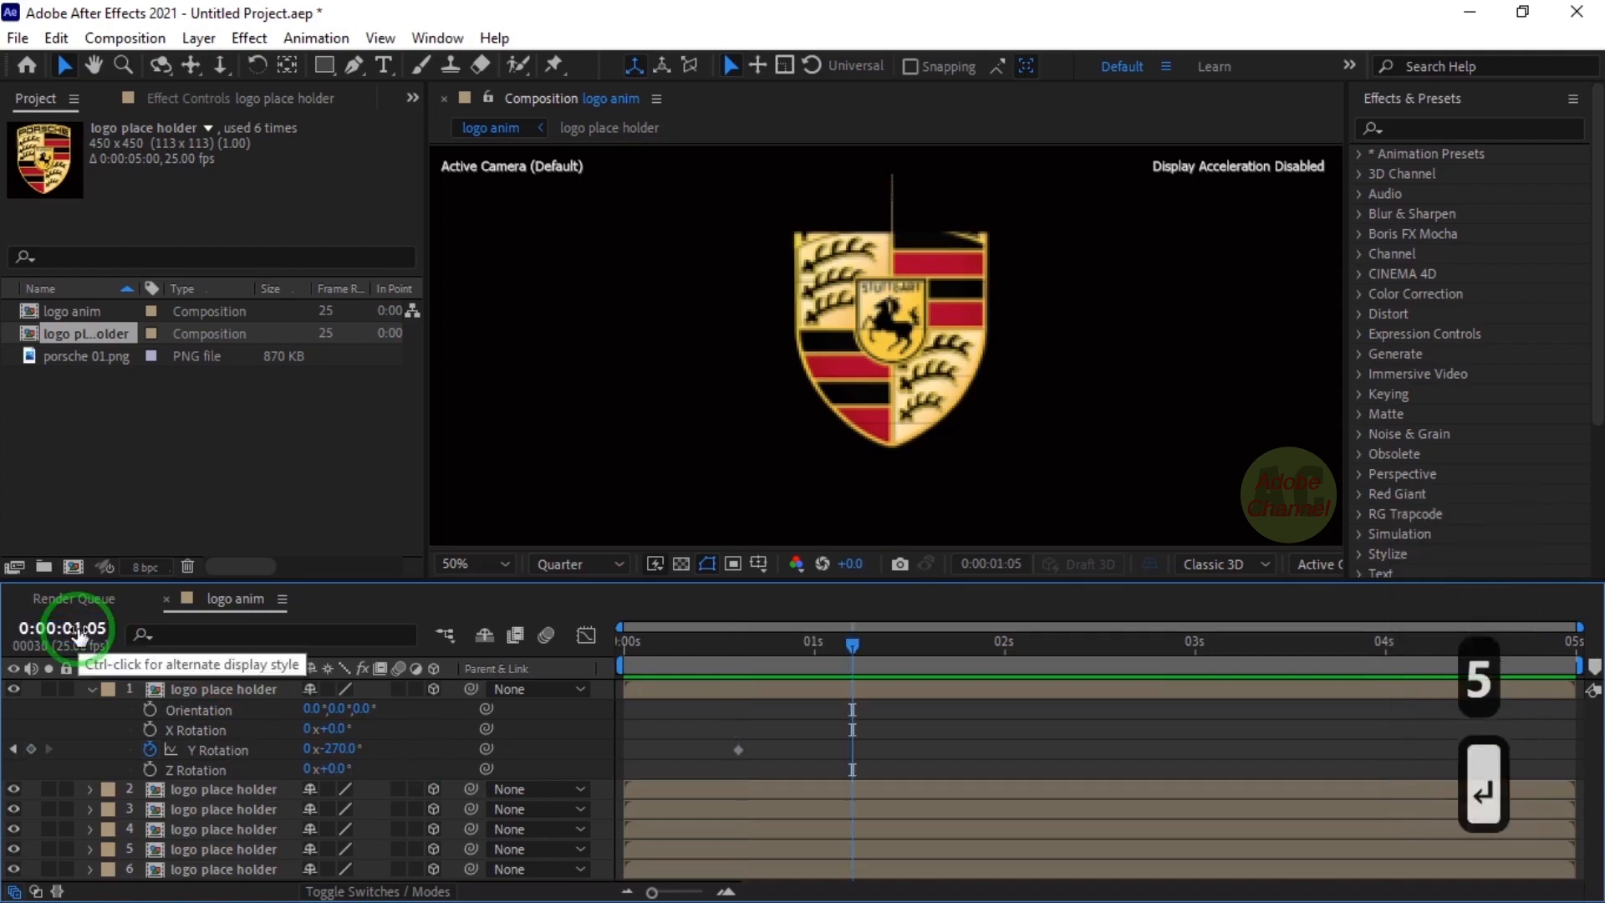
pyautogui.click(342, 748)
pyautogui.write('0')
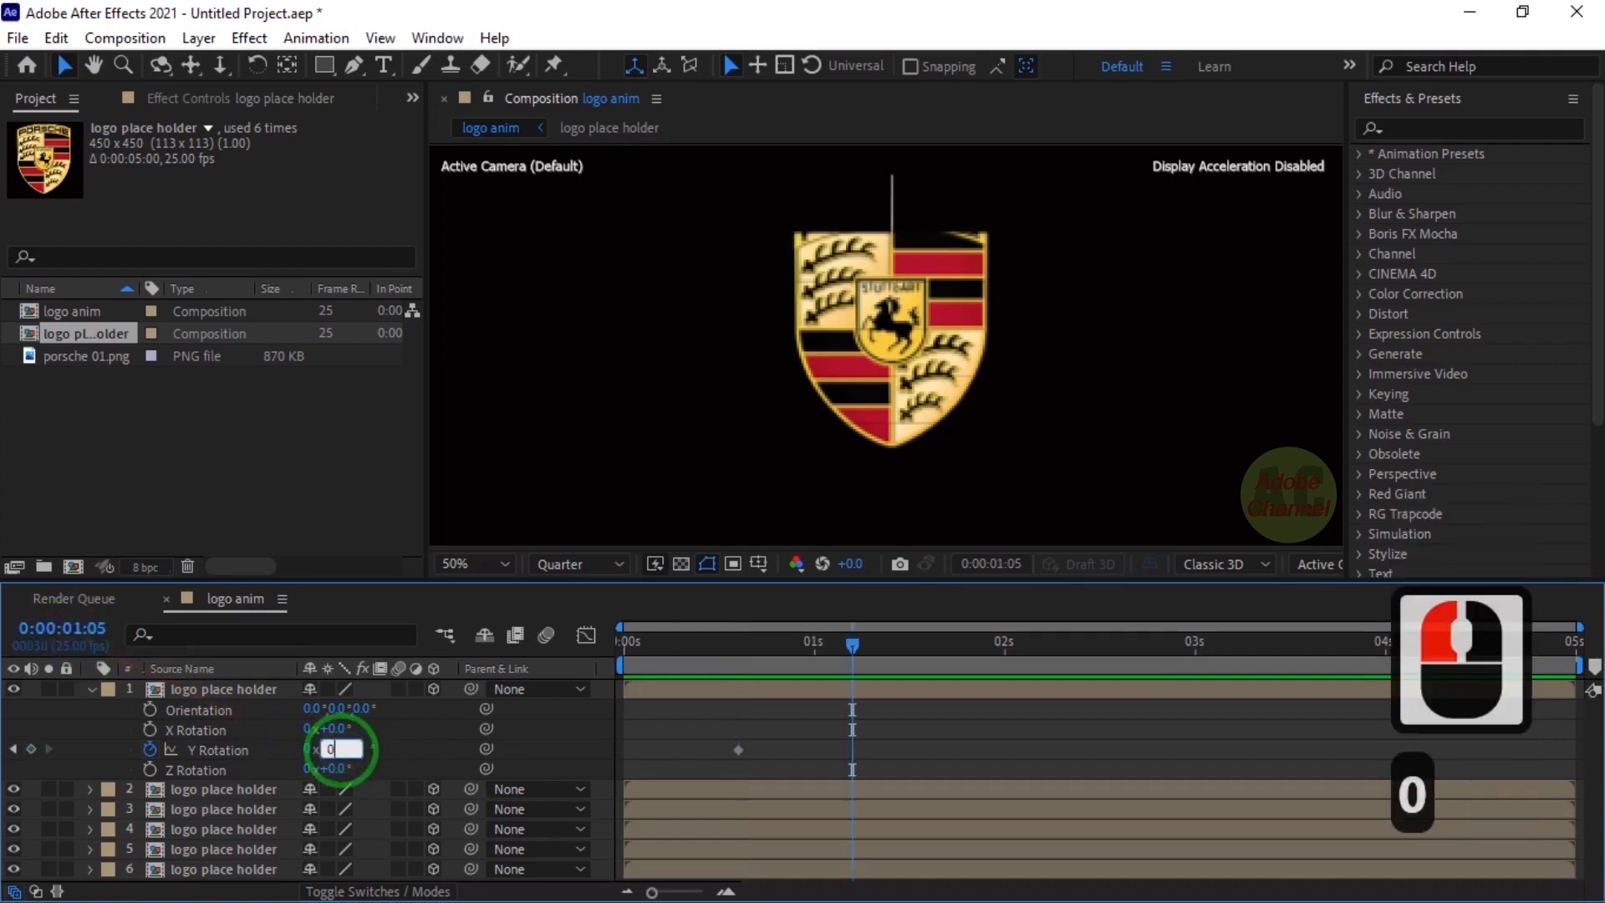
pyautogui.press('Return')
# Apply Easy Ease to both of layer 1's Y Rotation keyframes and lengthen the second keyframe's incoming ease in the speed graph
pyautogui.click(881, 746)
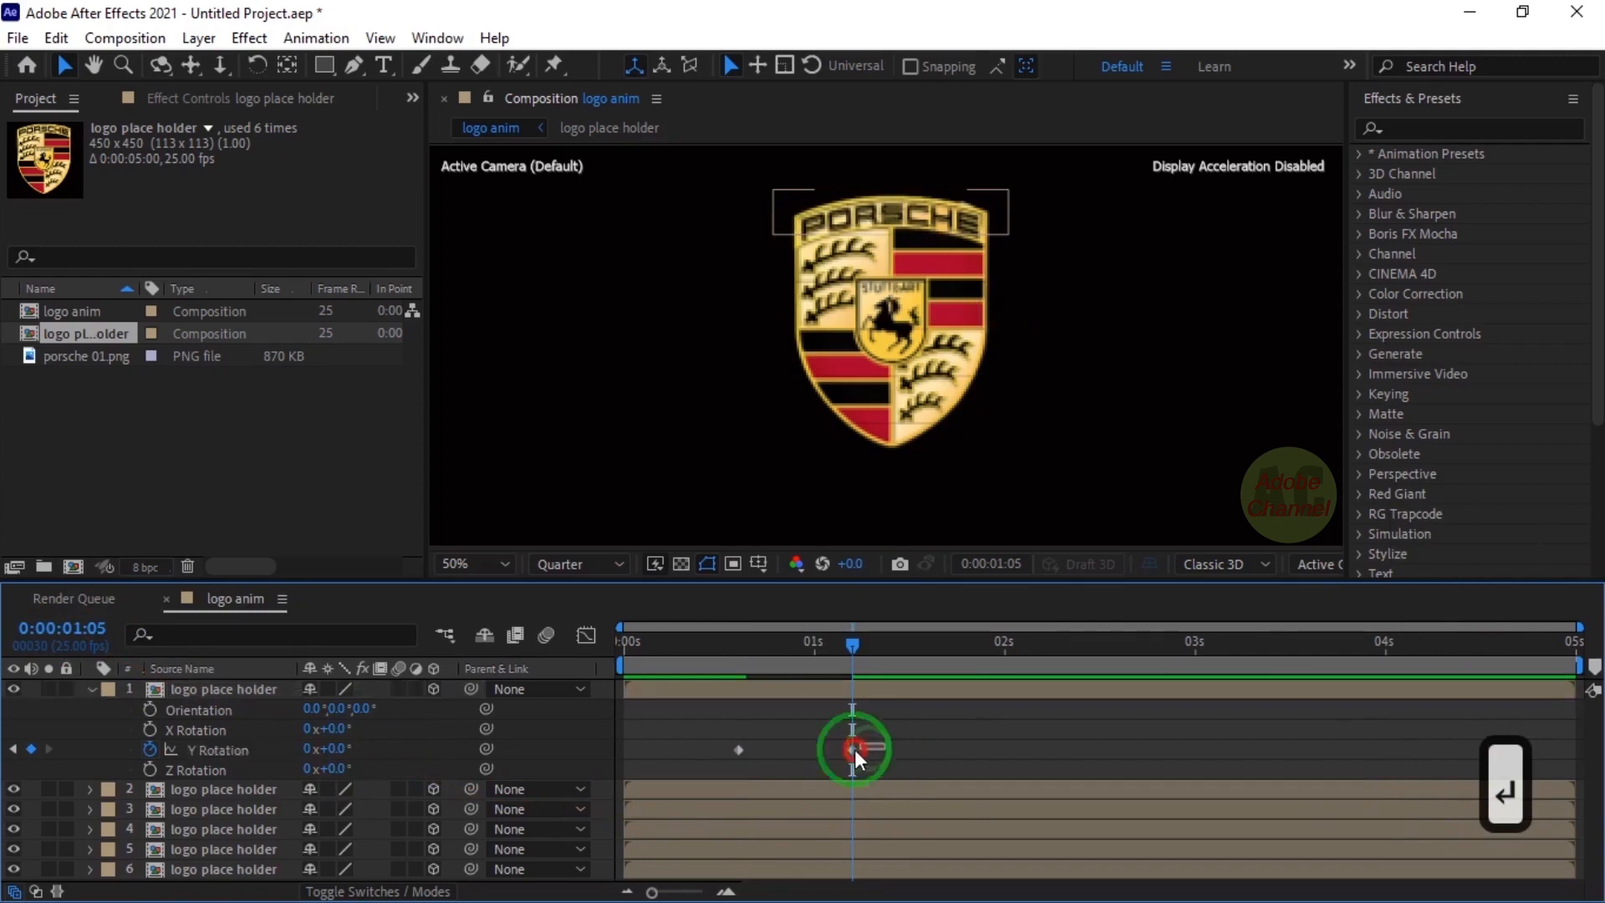
pyautogui.click(734, 752)
pyautogui.press('F9')
pyautogui.click(586, 635)
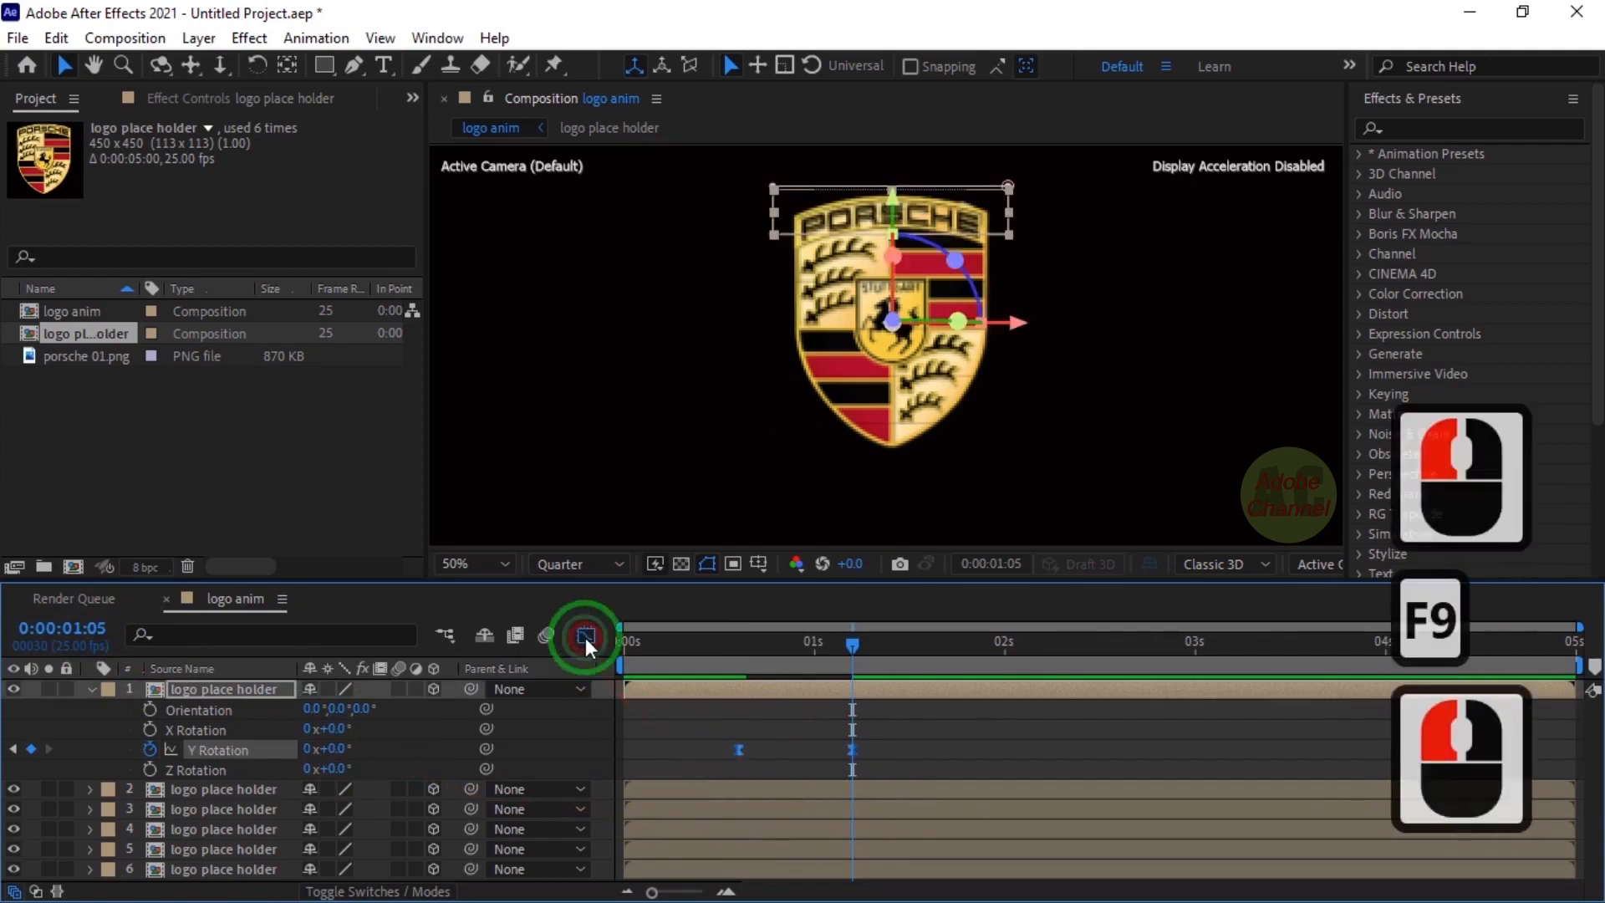
pyautogui.moveTo(891, 816); pyautogui.dragTo(811, 833)
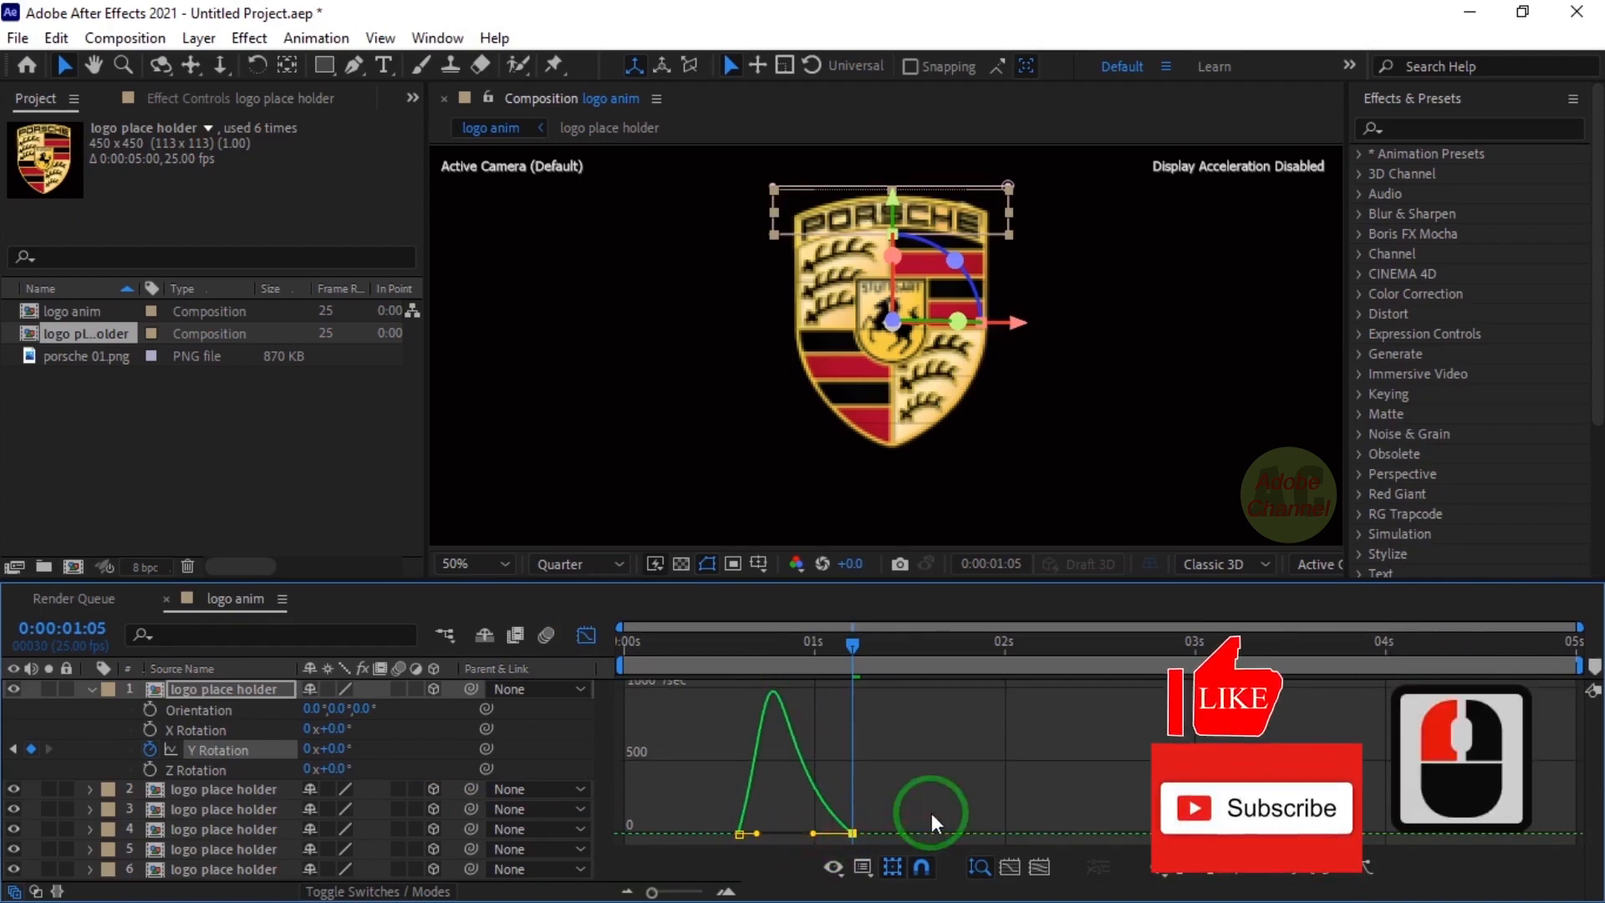
pyautogui.click(587, 635)
# Copy layer 1's Y Rotation keyframes onto layers 2 to 6 at 0:00:00:00 and collapse layer 1's properties
pyautogui.moveTo(884, 740); pyautogui.dragTo(725, 759)
pyautogui.hotkey('ctrl', 'c')
pyautogui.press('Home')
pyautogui.click(243, 790)
pyautogui.click(242, 790)
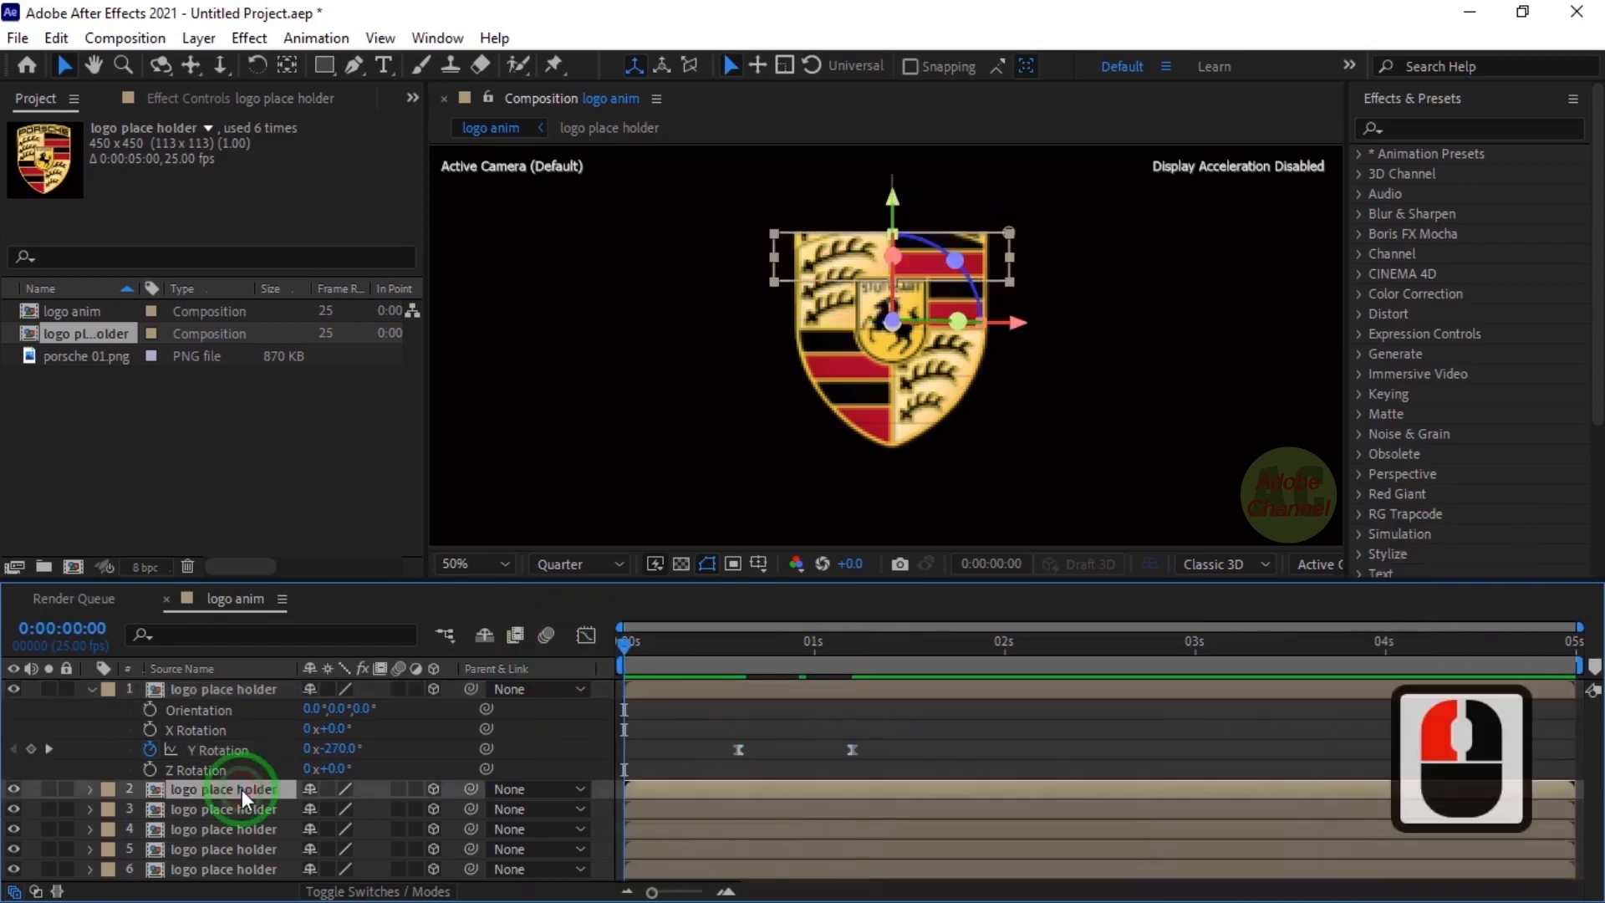
pyautogui.keyDown('shift'); pyautogui.click(243, 866); pyautogui.keyUp('shift')
pyautogui.hotkey('ctrl', 'v')
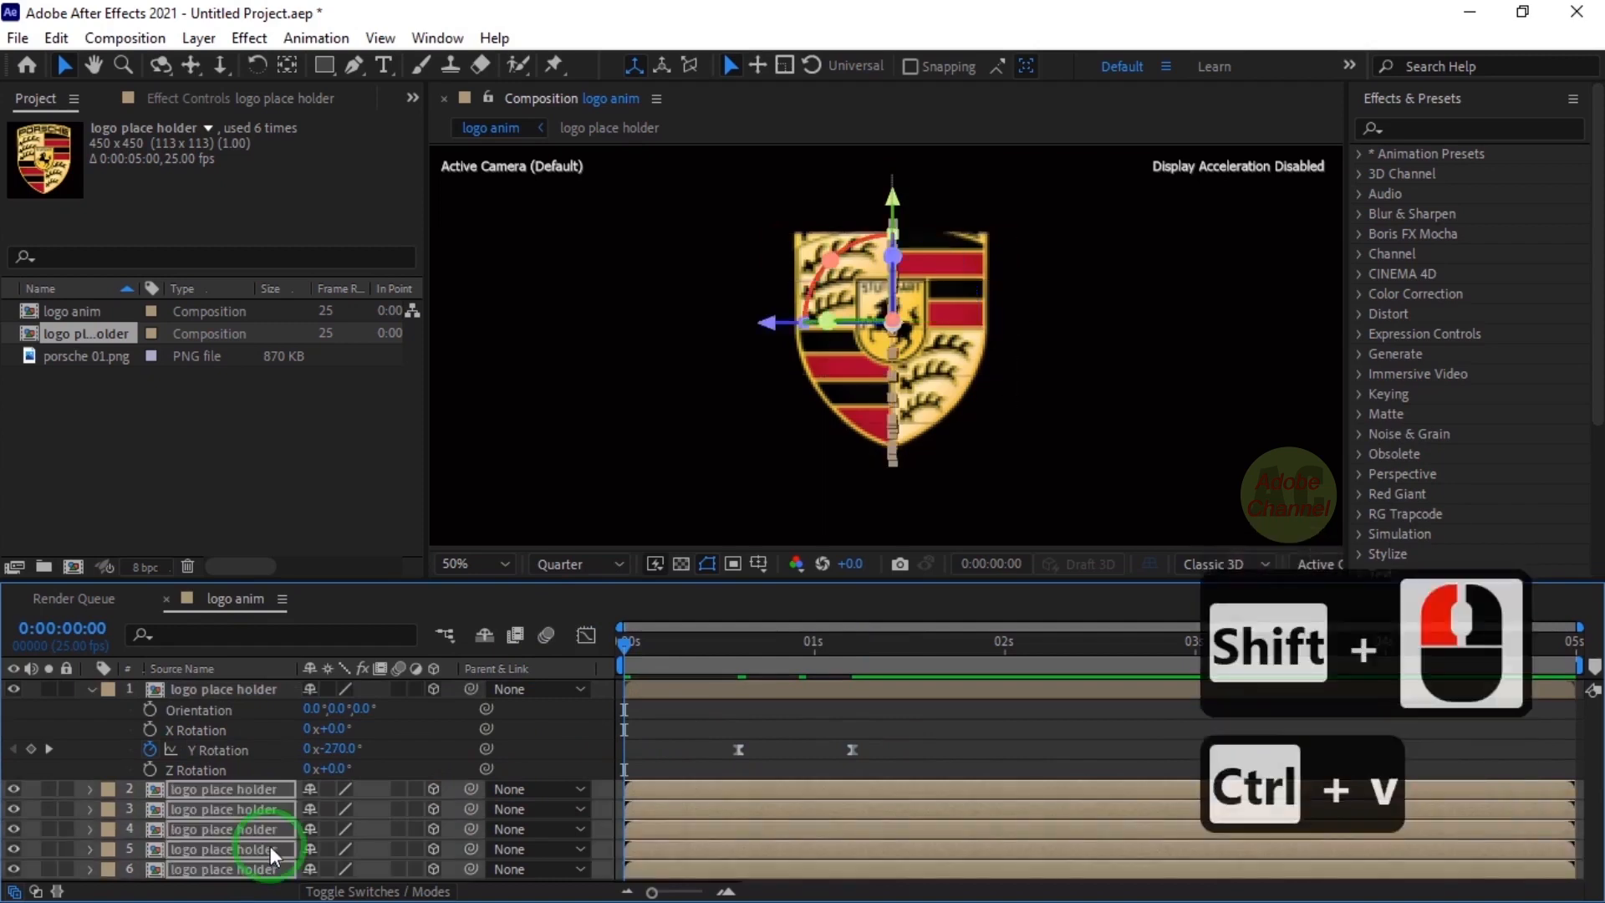
pyautogui.click(92, 689)
# Shift layers 2 to 6 in time to start at 0:00:00:03
pyautogui.click(64, 627)
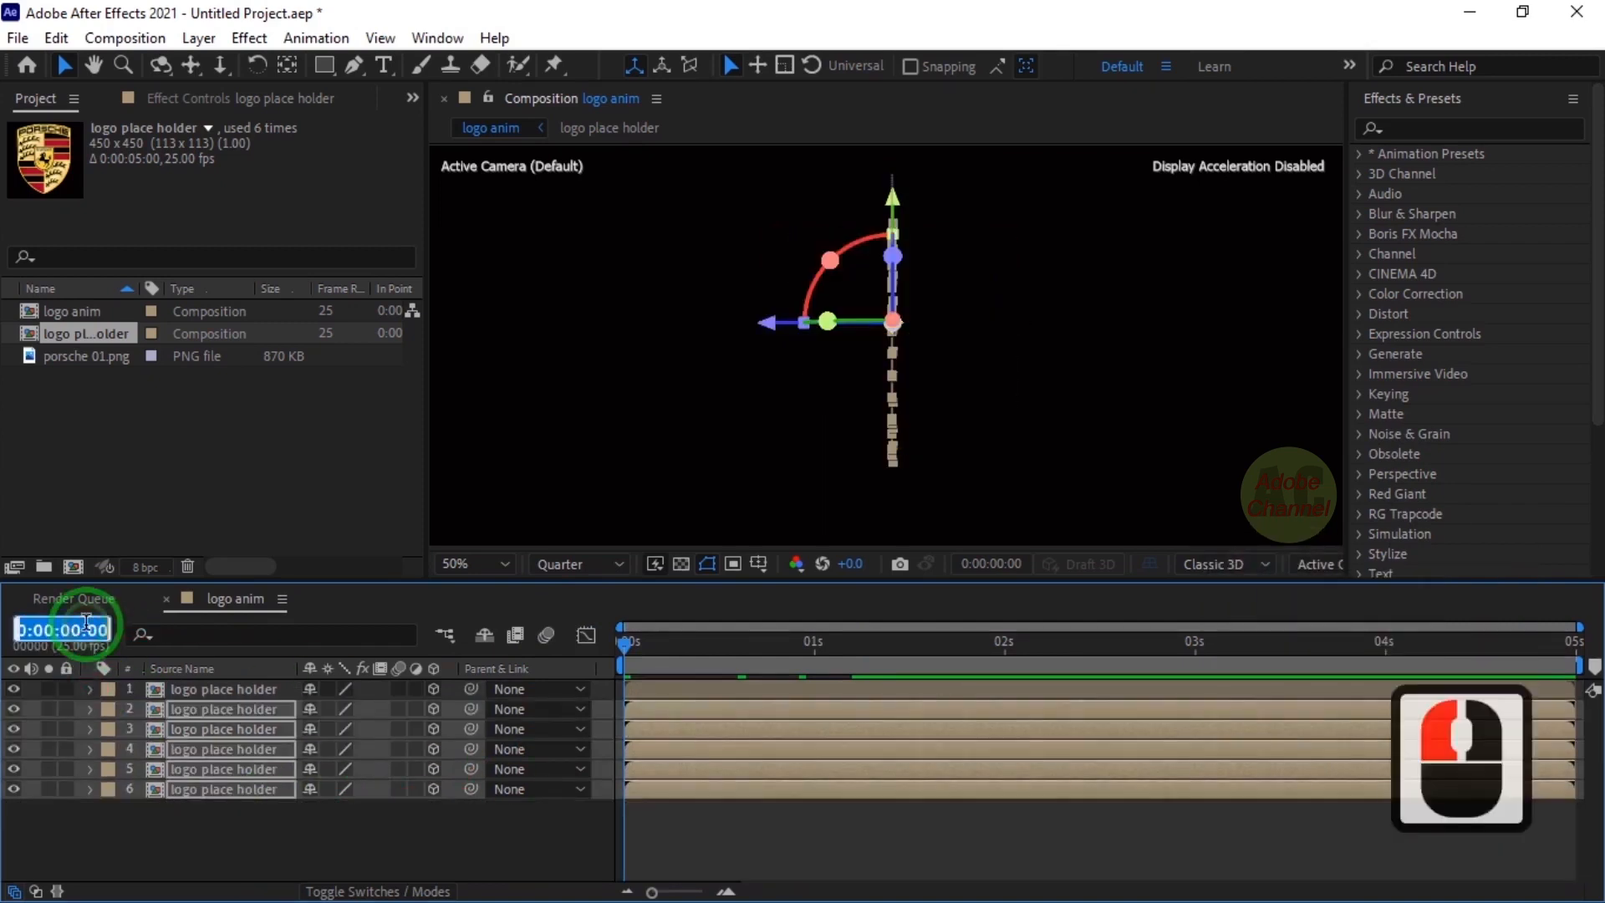
pyautogui.write('3')
pyautogui.press('Return')
pyautogui.moveTo(677, 710); pyautogui.dragTo(701, 711)
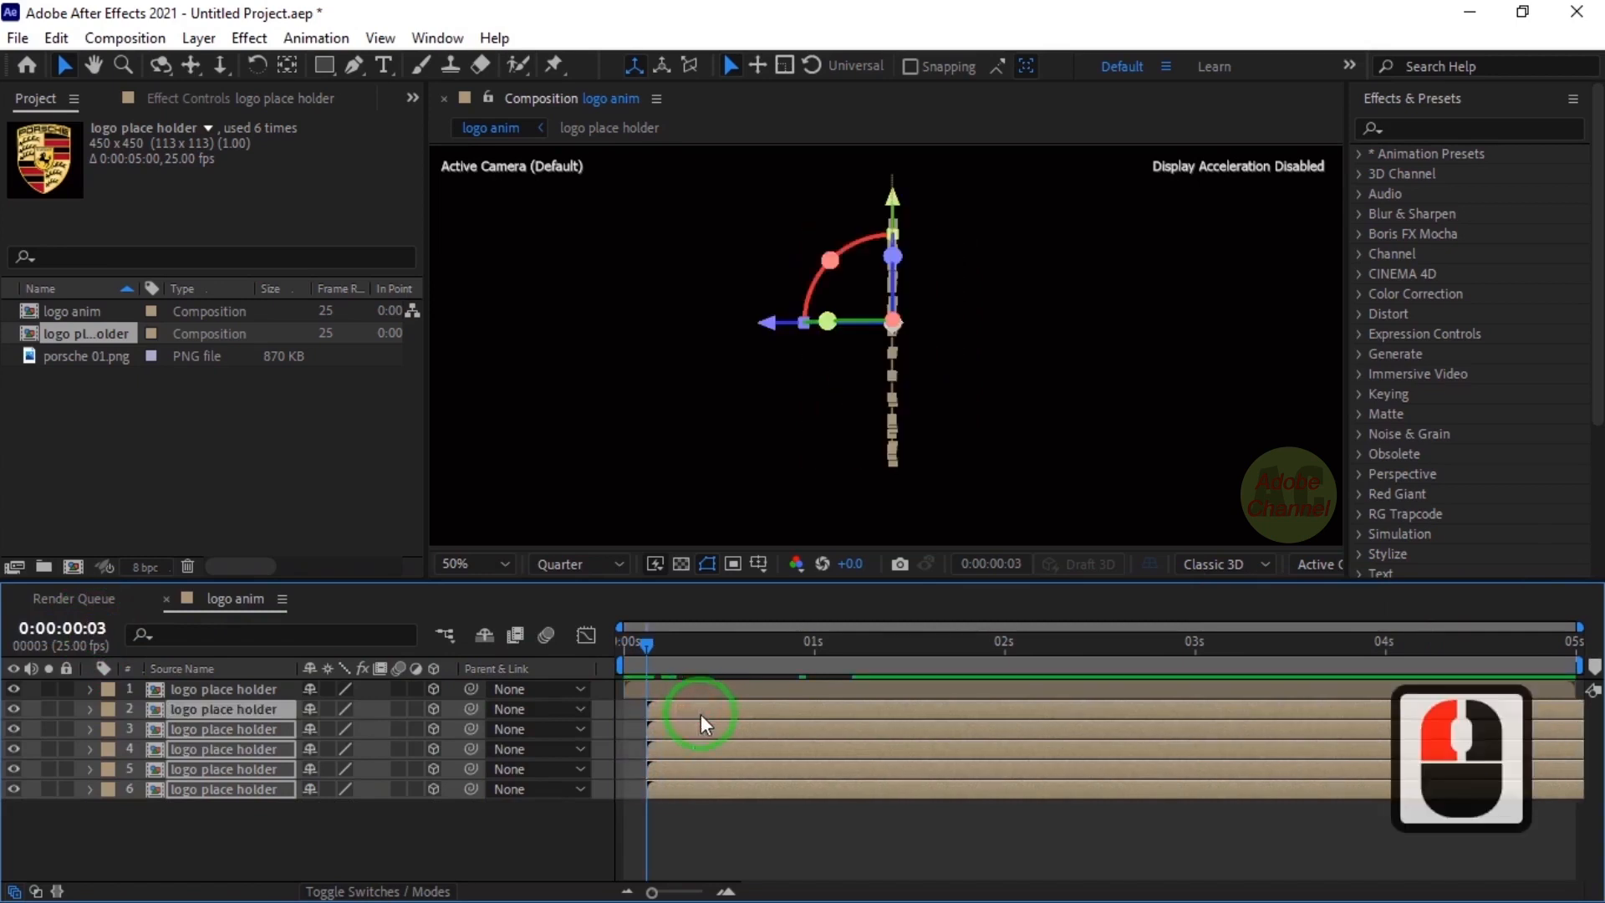
# Shift layers 3 to 6 in time to start at 0:00:00:06, leaving layer 2 out of the selection
pyautogui.click(98, 638)
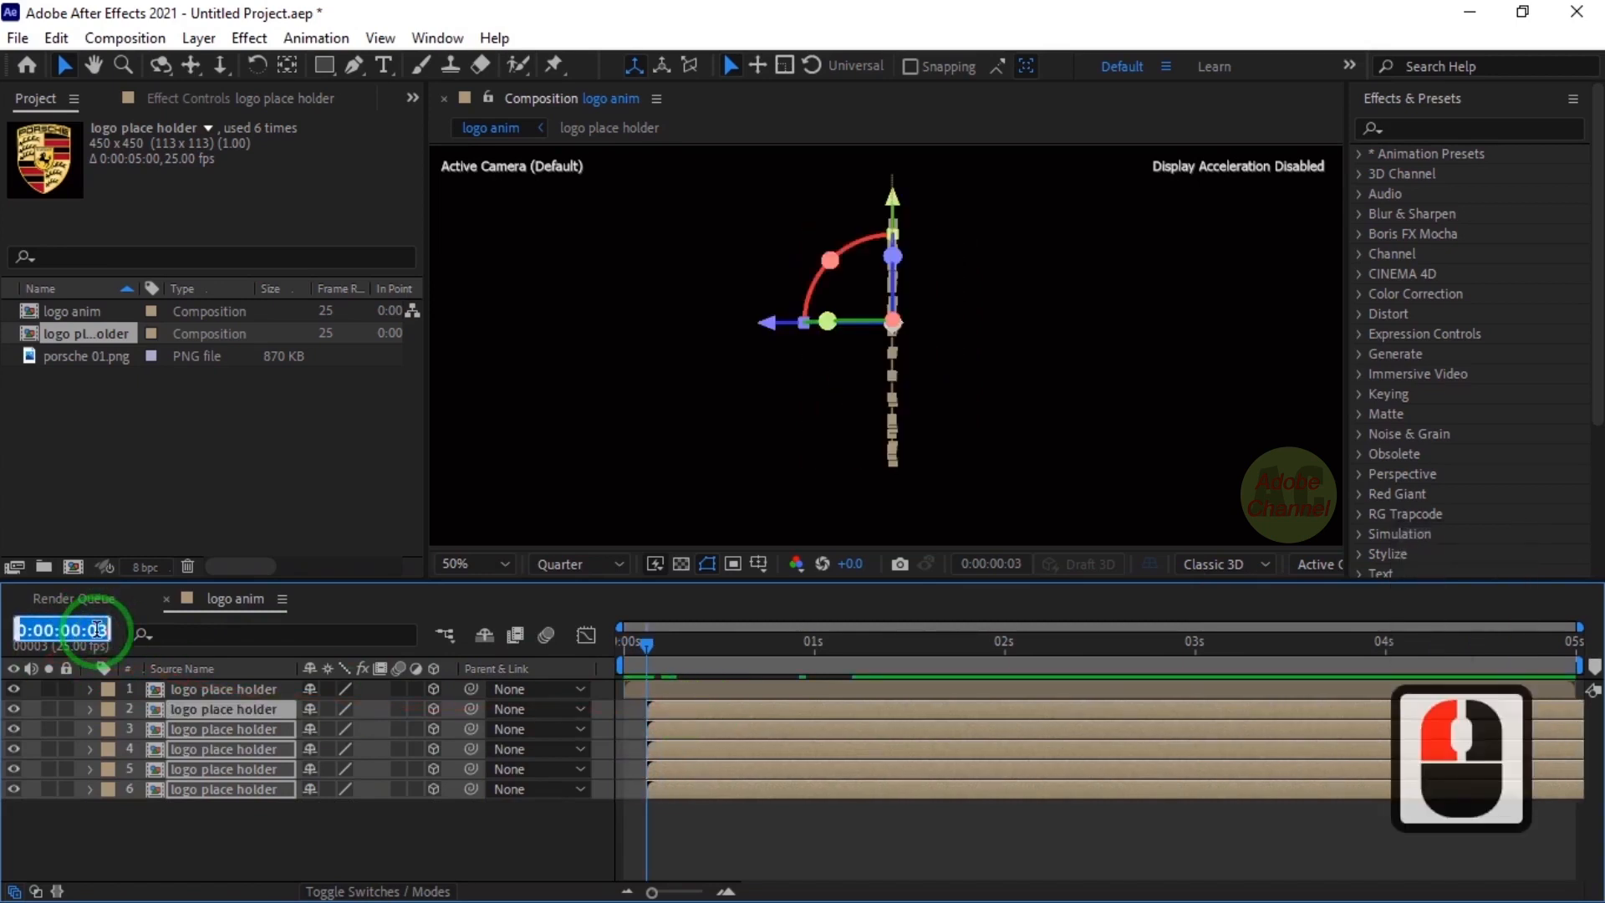
pyautogui.write('6')
pyautogui.press('Return')
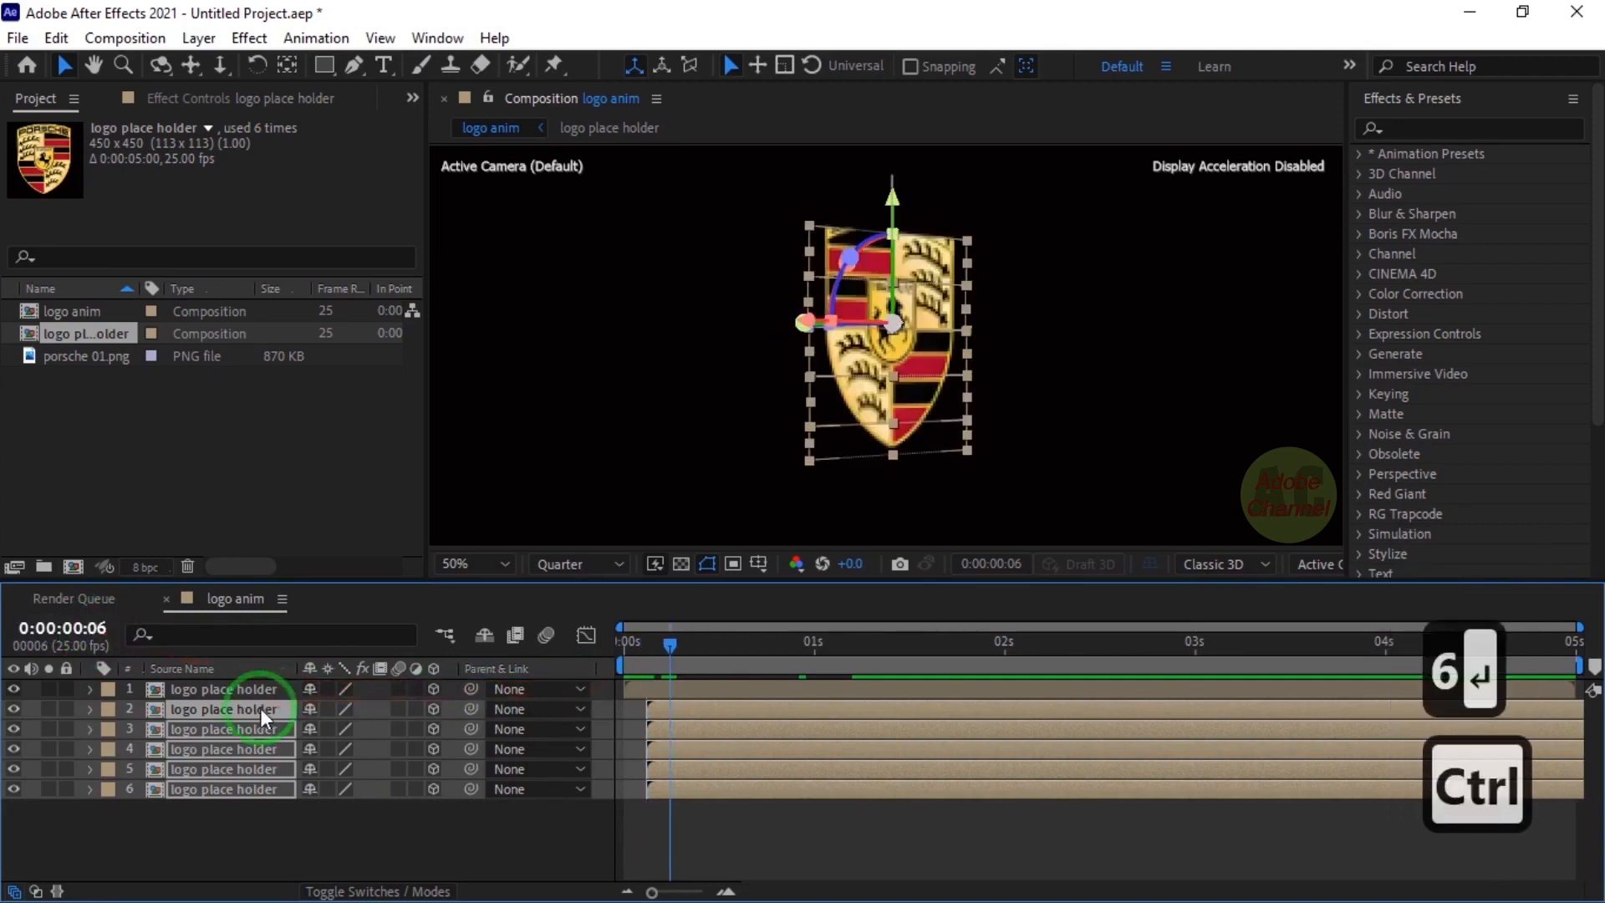
pyautogui.keyDown('ctrl'); pyautogui.click(701, 711); pyautogui.keyUp('ctrl')
pyautogui.moveTo(691, 728); pyautogui.dragTo(715, 724)
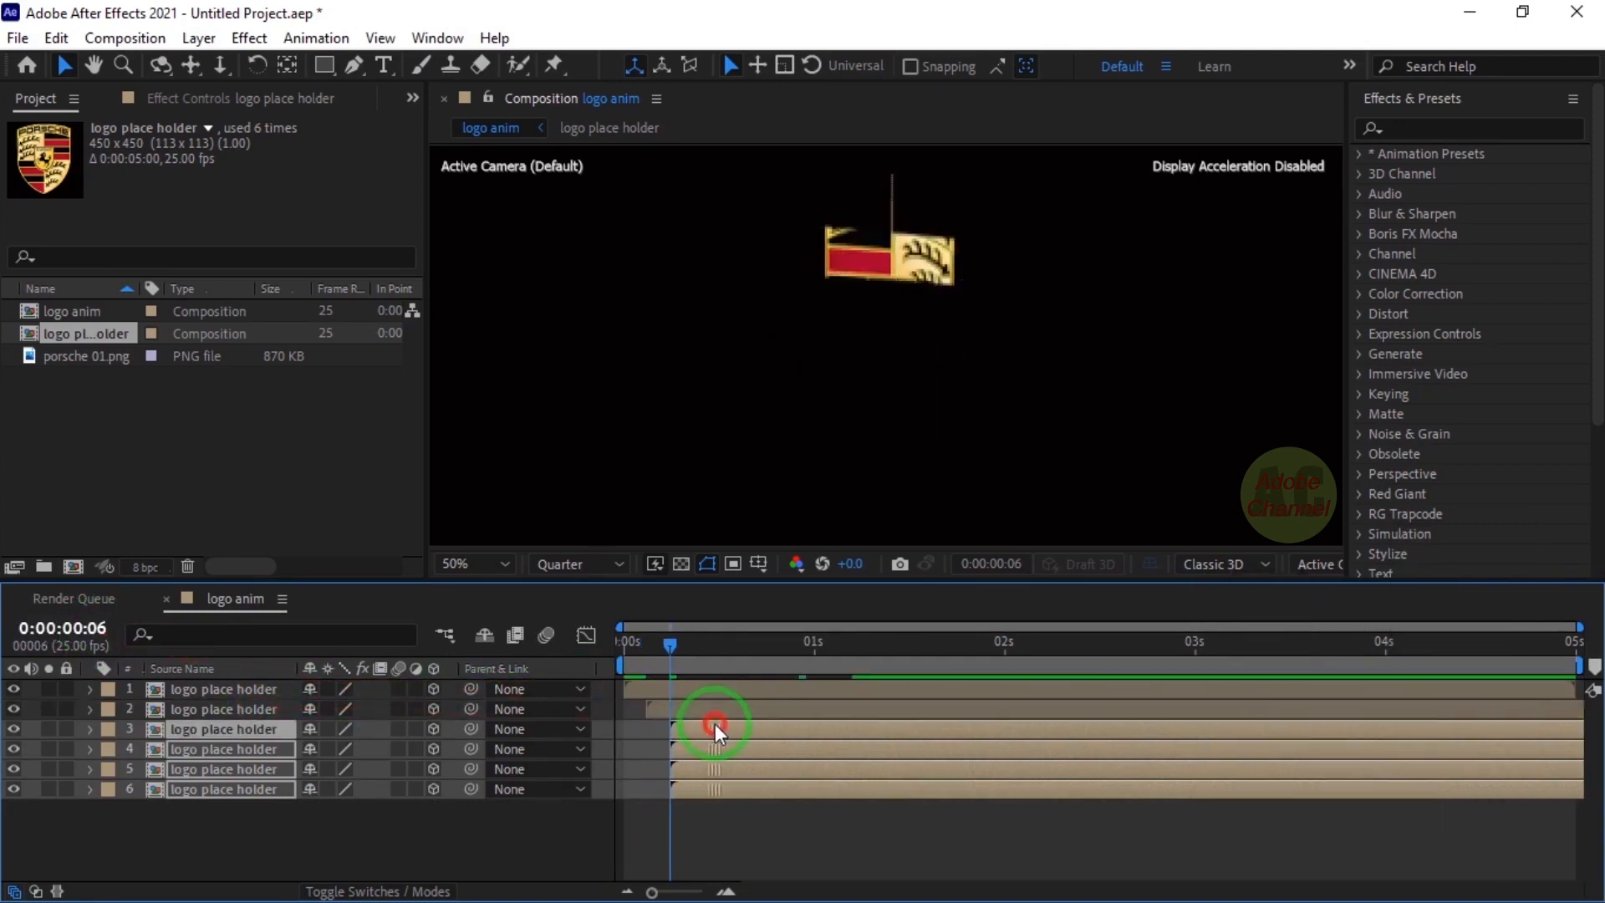
# Shift layers 4 to 6 in time to start at 0:00:00:09, leaving layer 3 out of the selection
pyautogui.keyDown('ctrl'); pyautogui.click(238, 725); pyautogui.keyUp('ctrl')
pyautogui.click(99, 632)
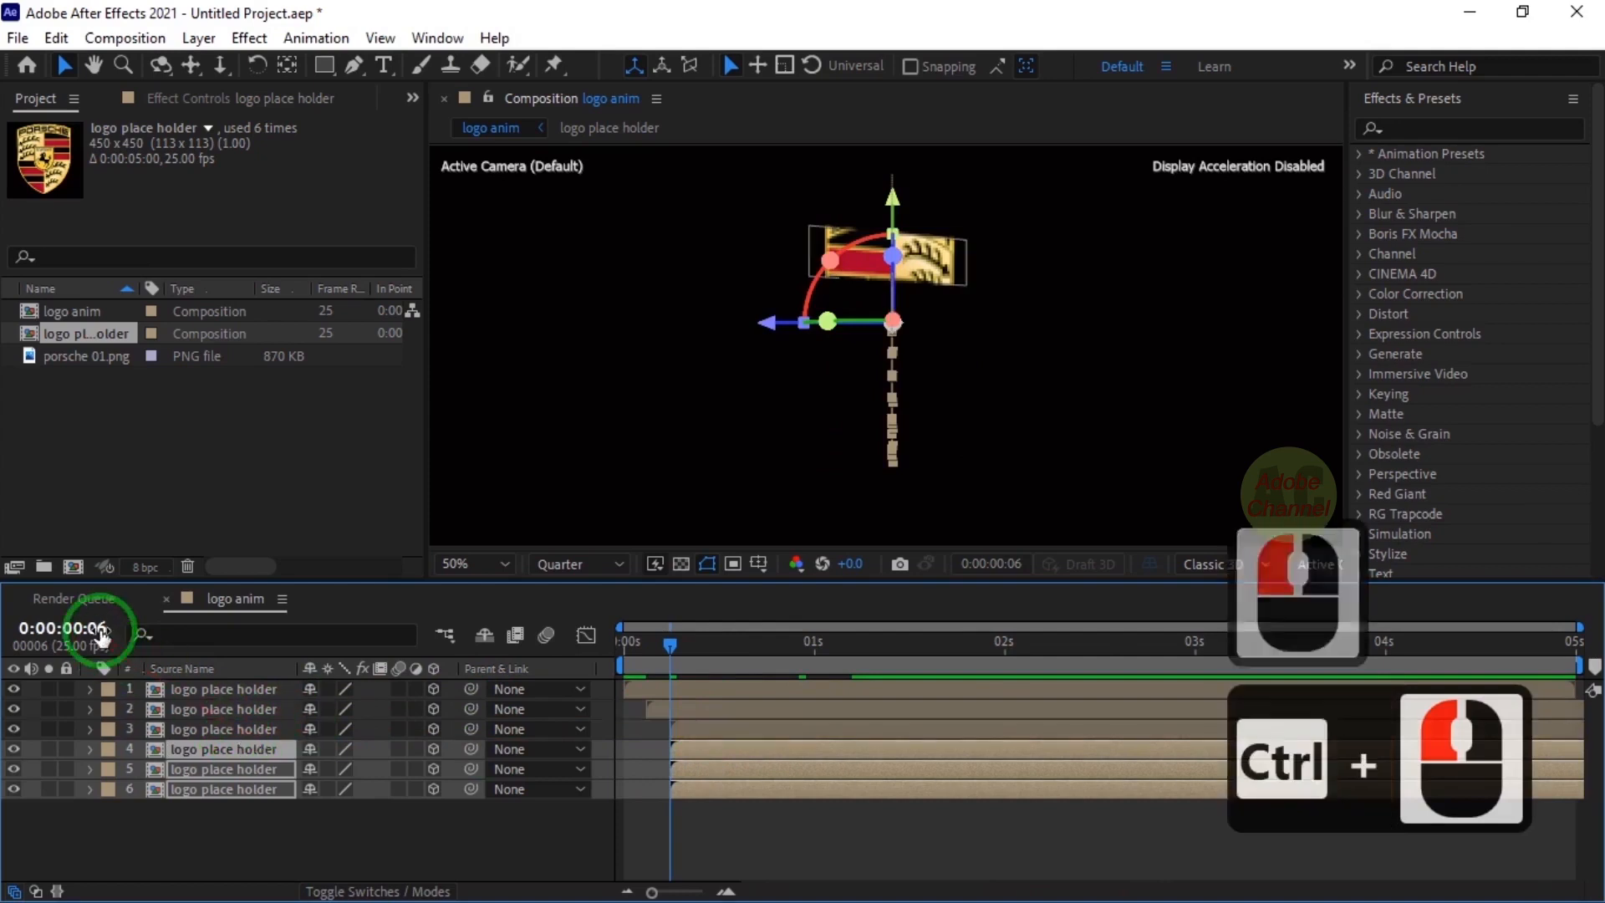
pyautogui.write('9')
pyautogui.press('Return')
pyautogui.moveTo(663, 747); pyautogui.dragTo(725, 749)
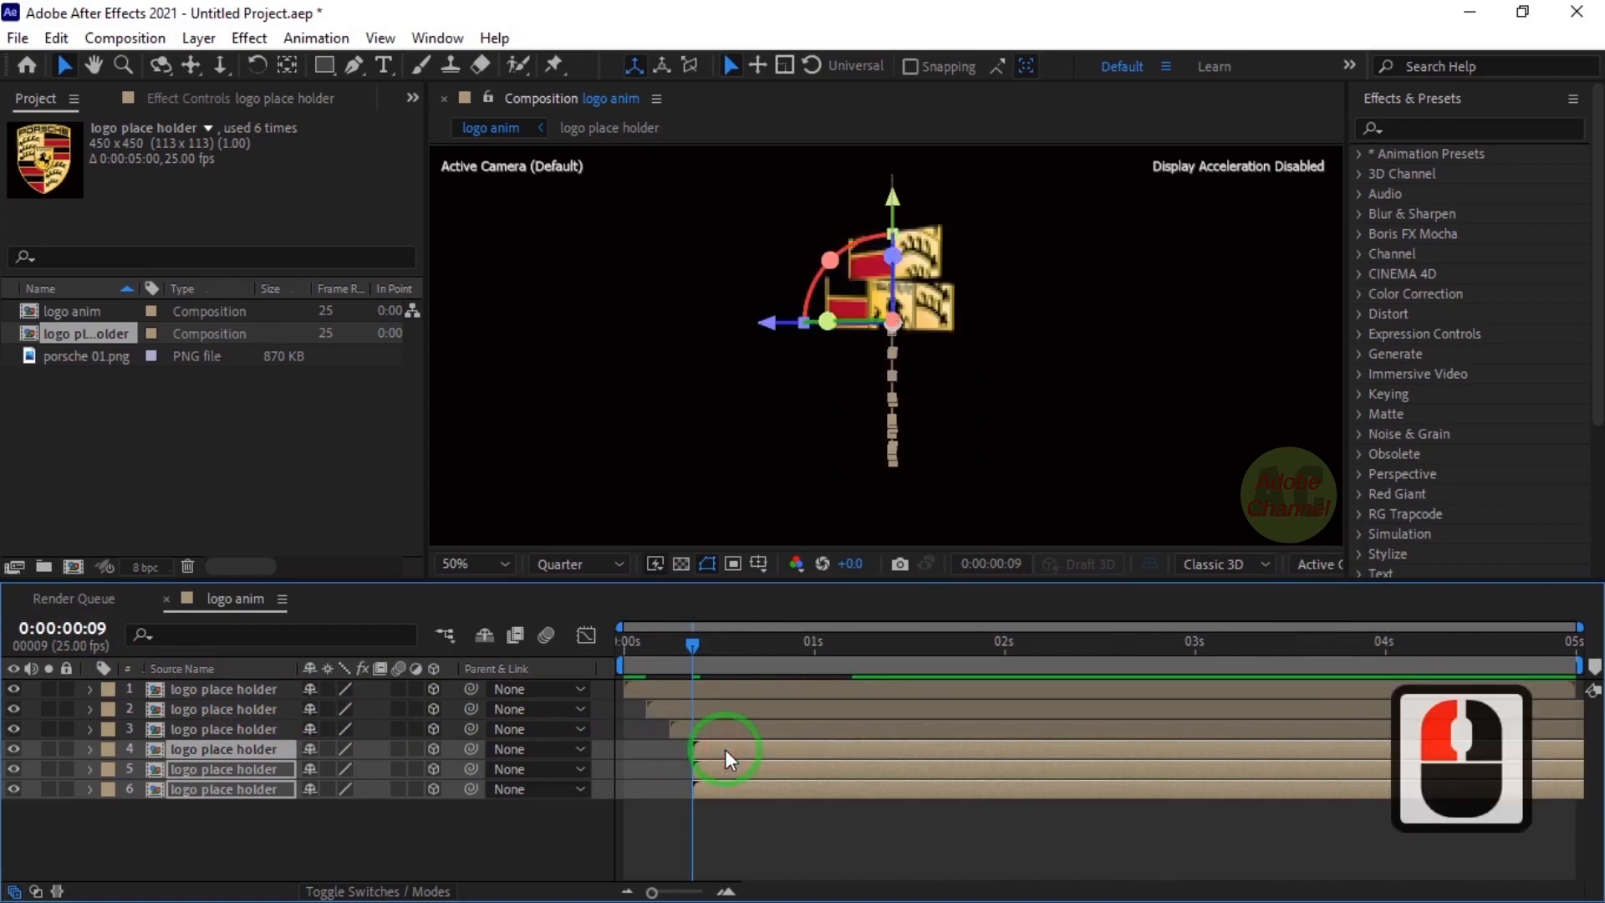
# Shift layers 5 and 6 in time to start at 0:00:00:12, leaving layer 4 out of the selection
pyautogui.keyDown('ctrl'); pyautogui.click(244, 754); pyautogui.keyUp('ctrl')
pyautogui.click(84, 629)
pyautogui.write('12')
pyautogui.press('Return')
pyautogui.moveTo(719, 765); pyautogui.dragTo(754, 764)
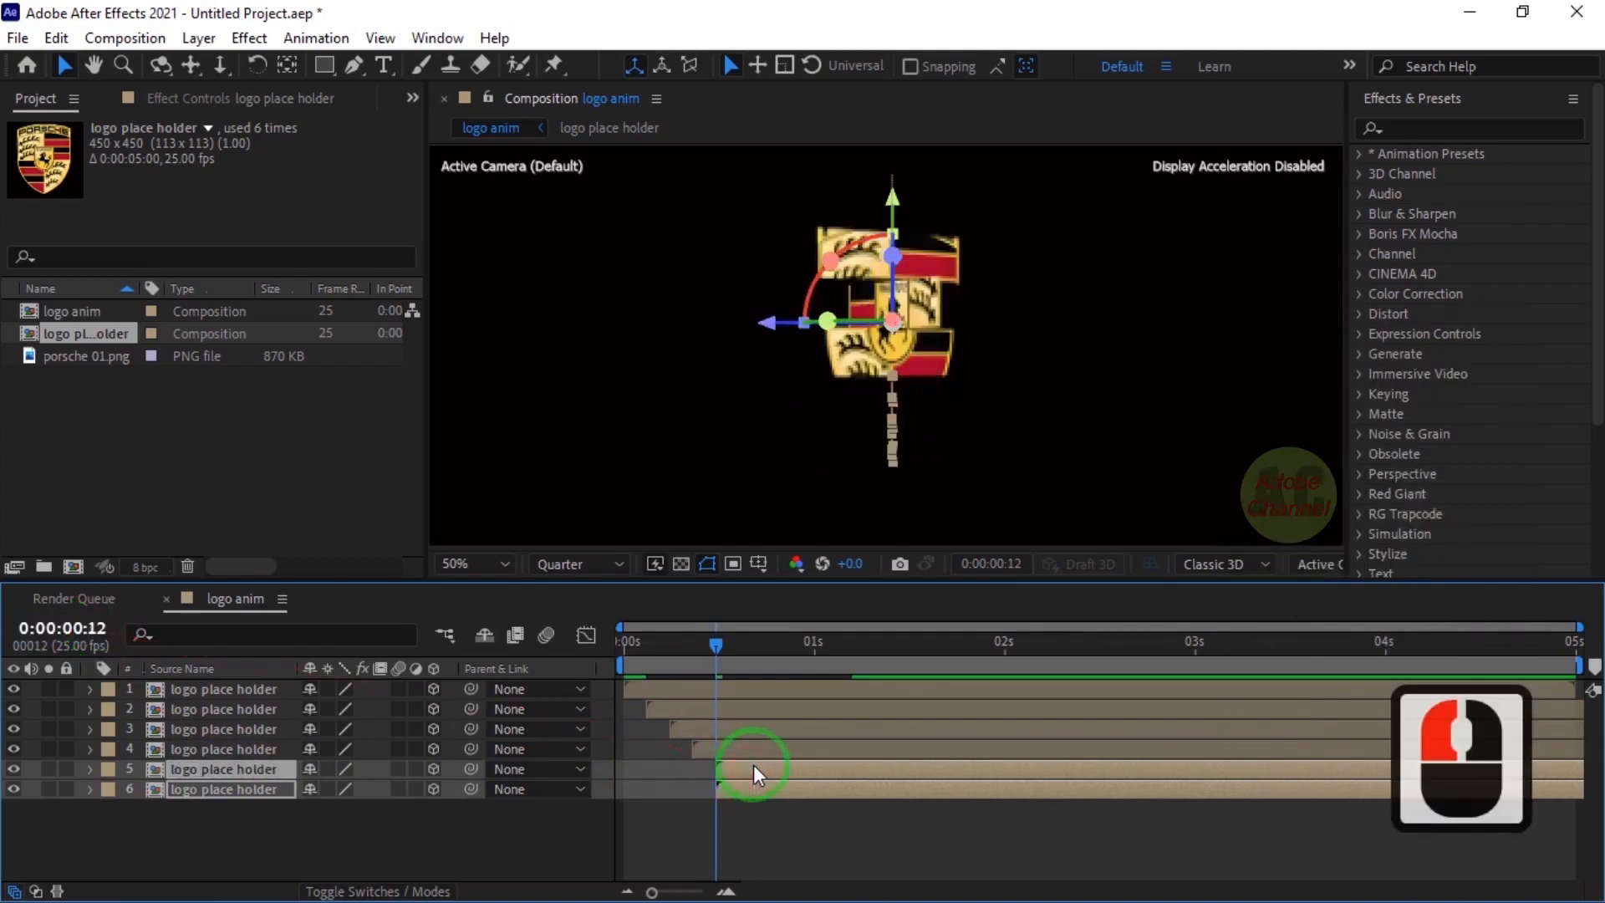
# Shift layer 6 alone in time to start at 0:00:00:15 and scrub through the staggered strip rotation
pyautogui.click(217, 773)
pyautogui.keyDown('ctrl'); pyautogui.click(218, 769); pyautogui.keyUp('ctrl')
pyautogui.click(63, 628)
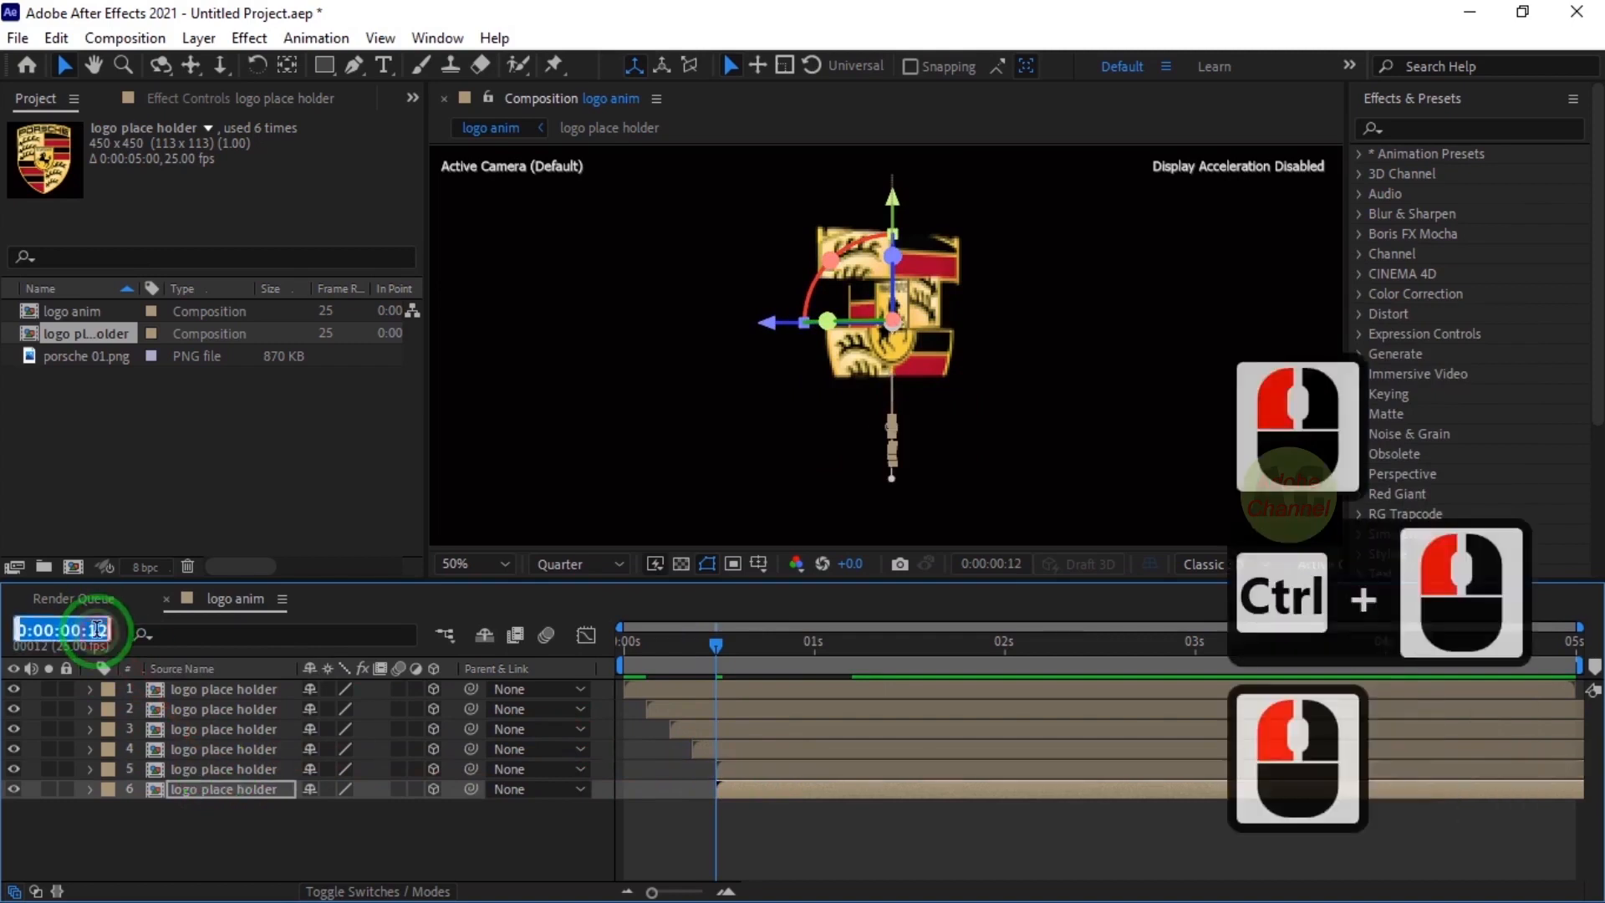
pyautogui.write('15')
pyautogui.press('Return')
pyautogui.moveTo(765, 784); pyautogui.dragTo(781, 785)
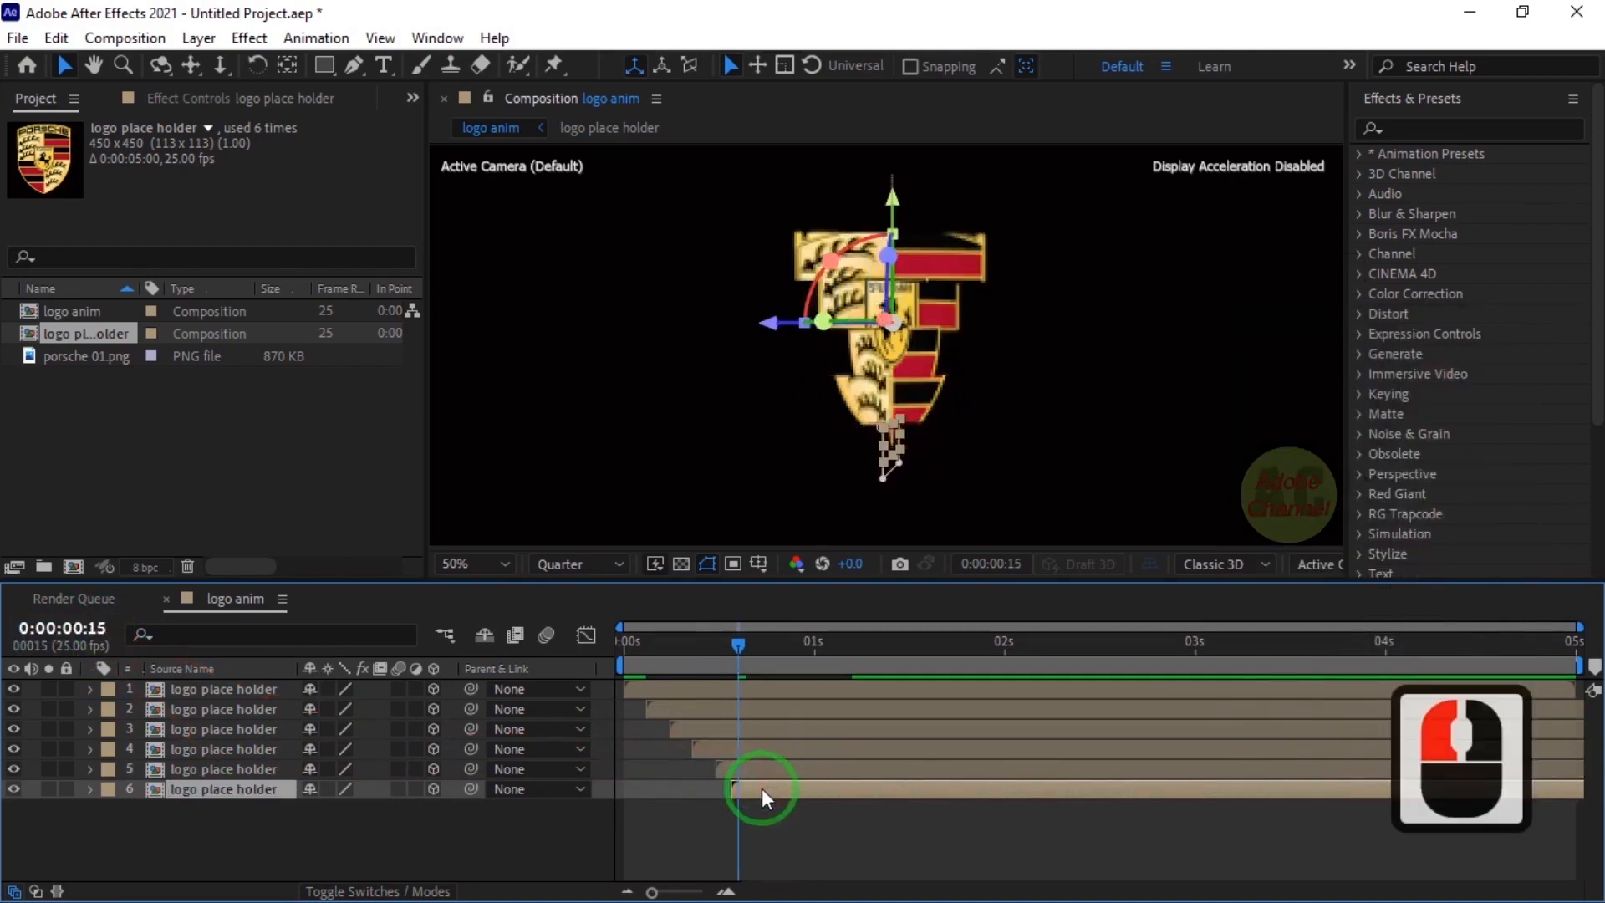
pyautogui.moveTo(738, 645); pyautogui.dragTo(901, 680)
pyautogui.moveTo(745, 685); pyautogui.dragTo(629, 679)
# Create a full-size near-black solid named bg and place it beneath all the logo strip layers
pyautogui.rightClick(410, 832)
pyautogui.moveTo(459, 549)
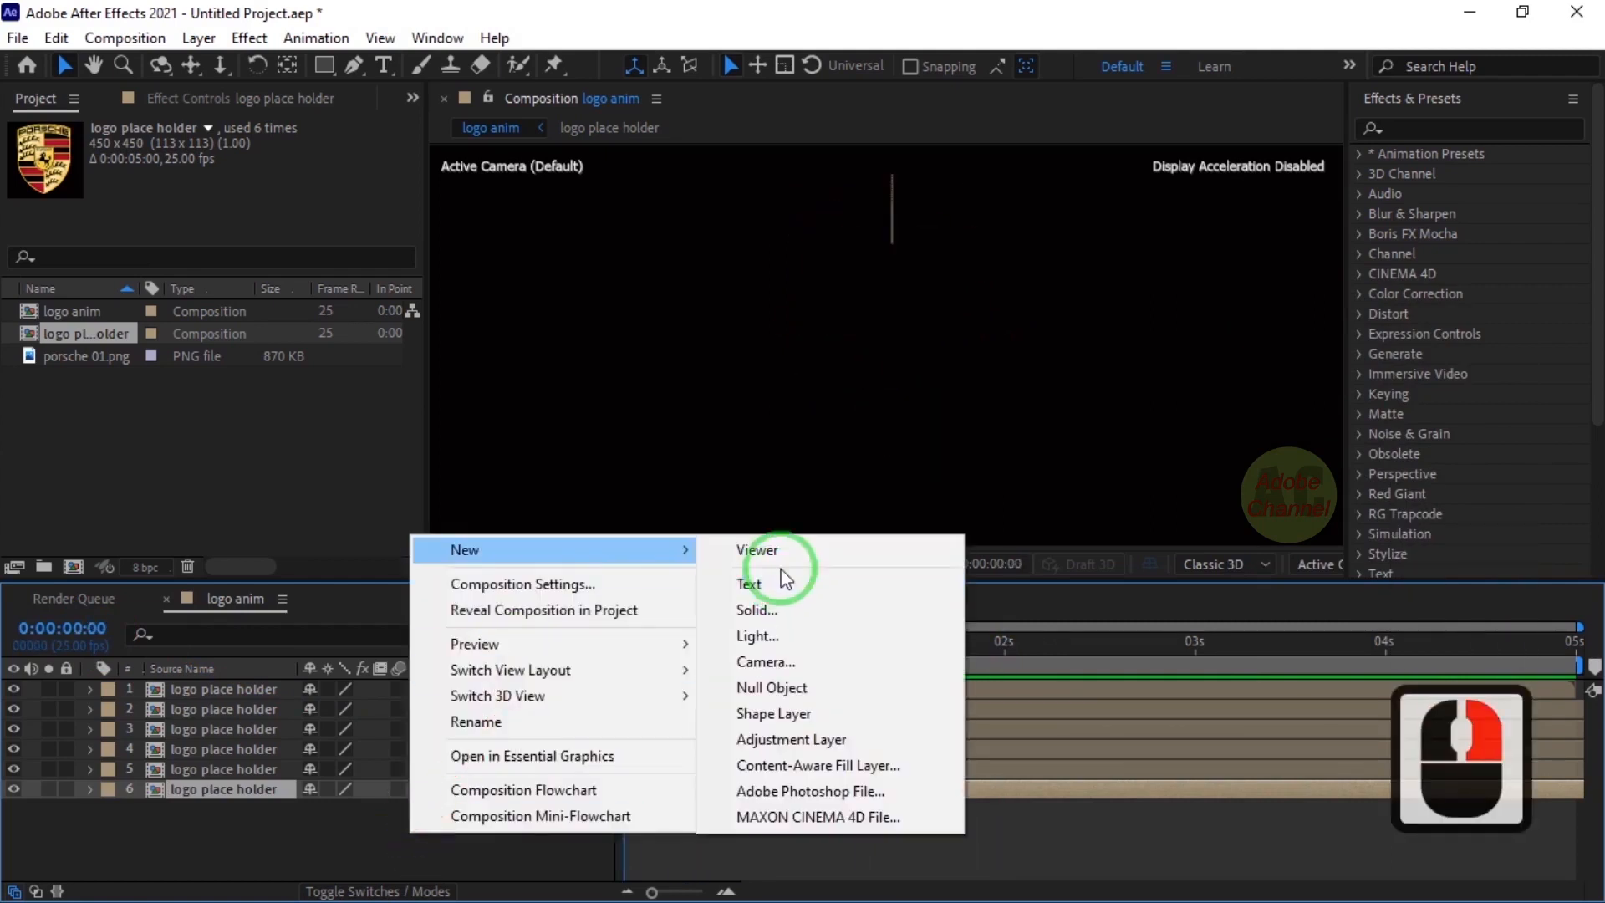
pyautogui.click(773, 611)
pyautogui.click(761, 273)
pyautogui.write('bg')
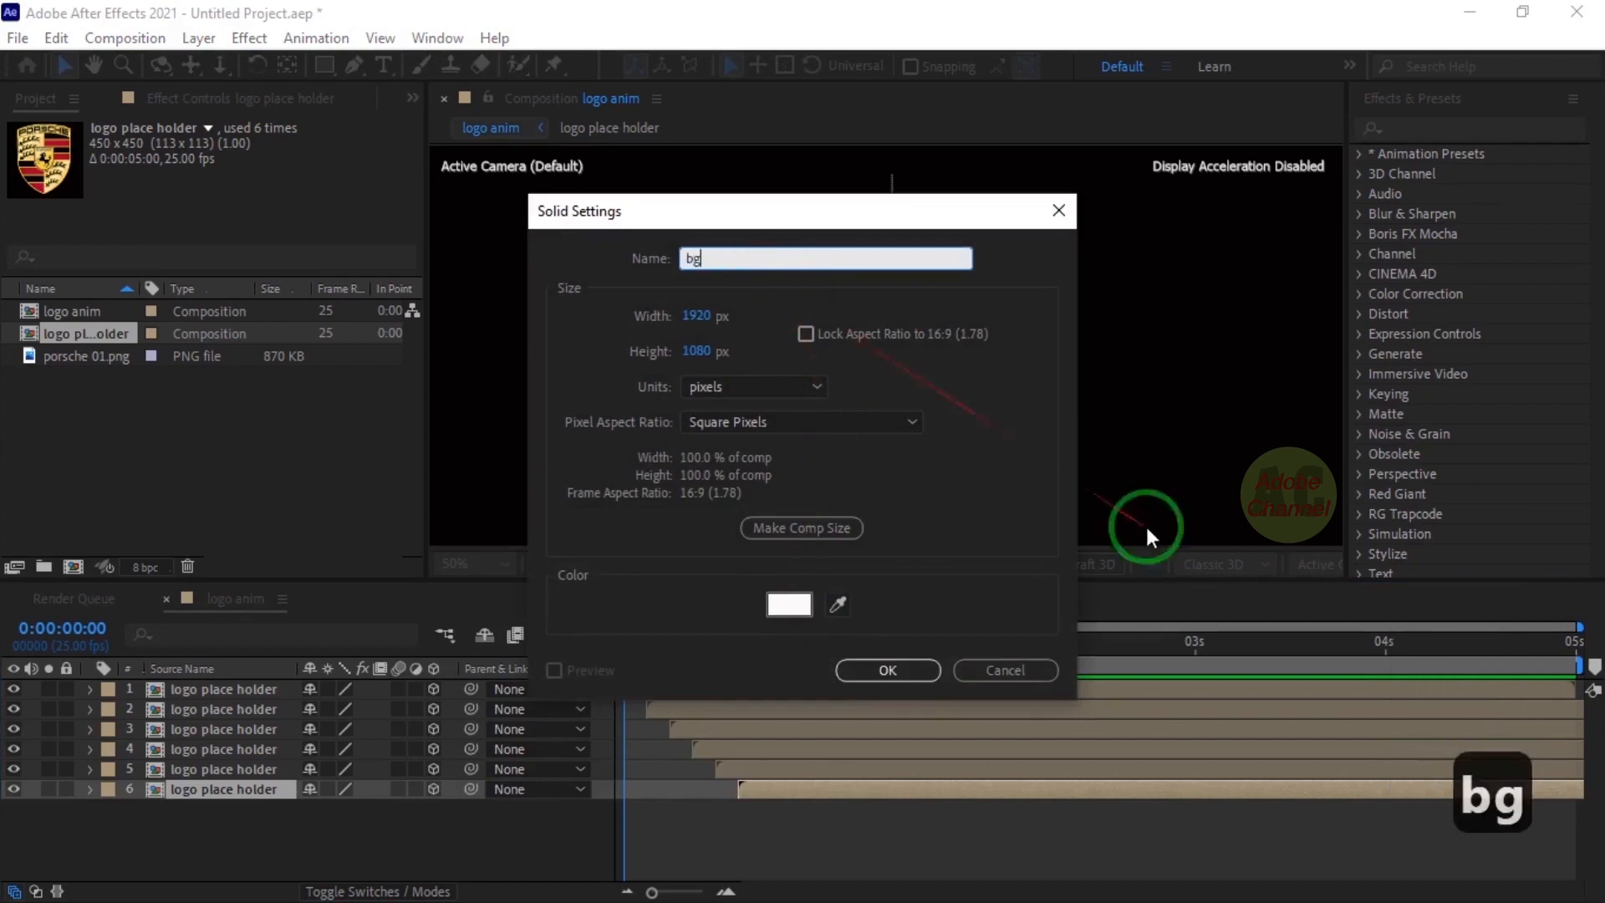
pyautogui.click(789, 604)
pyautogui.click(1090, 562)
pyautogui.click(1508, 278)
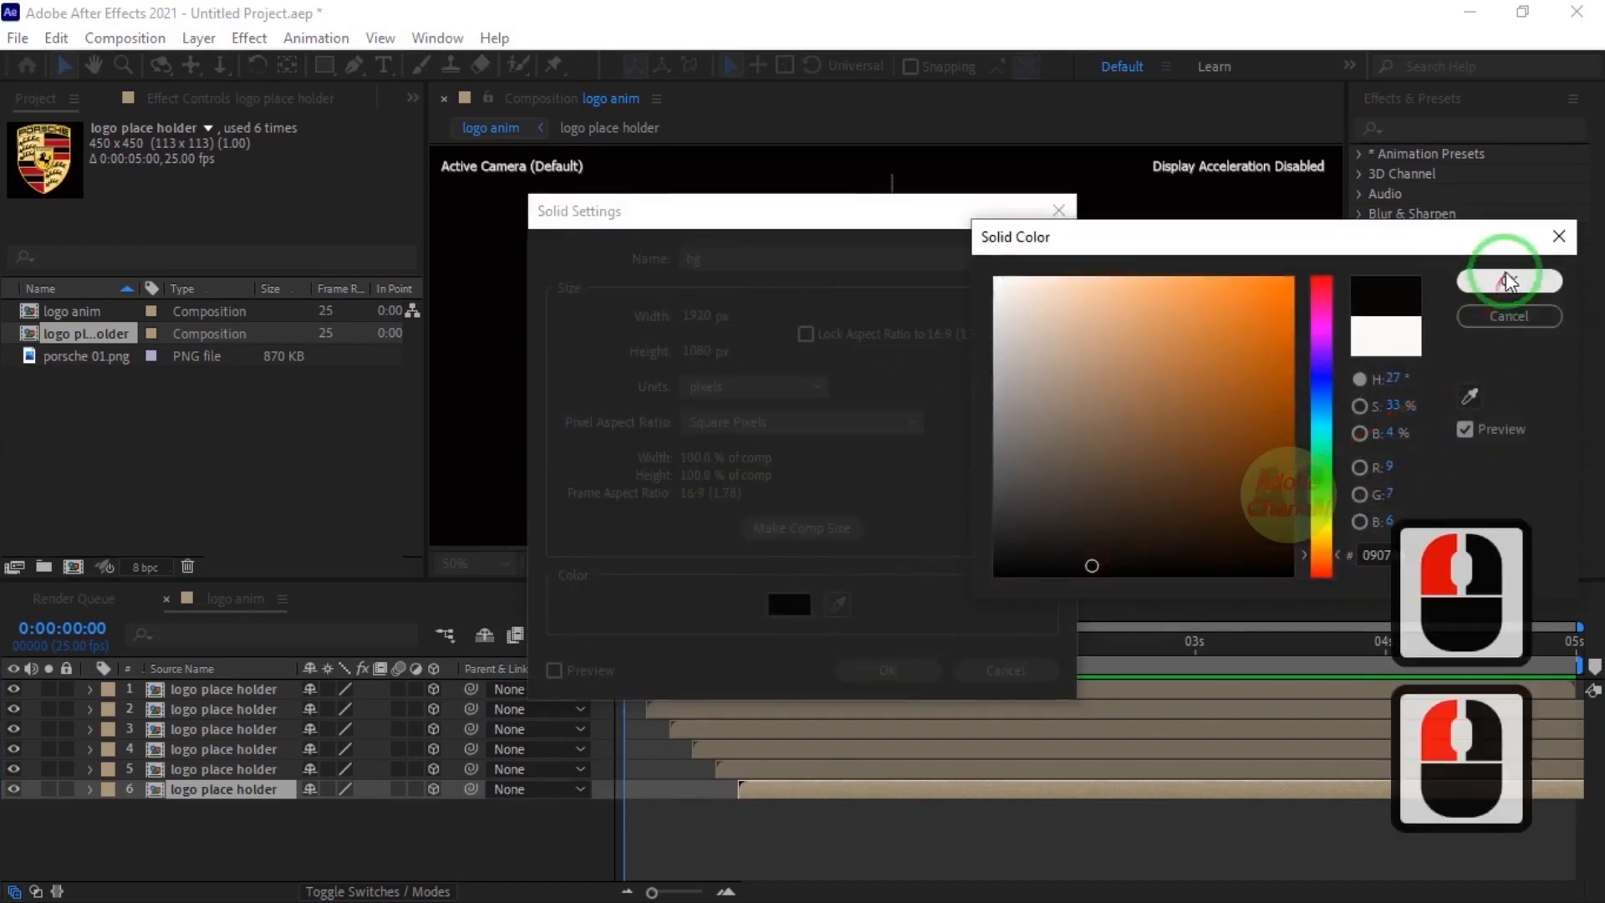
pyautogui.click(887, 670)
pyautogui.click(681, 679)
pyautogui.moveTo(198, 785); pyautogui.dragTo(195, 820)
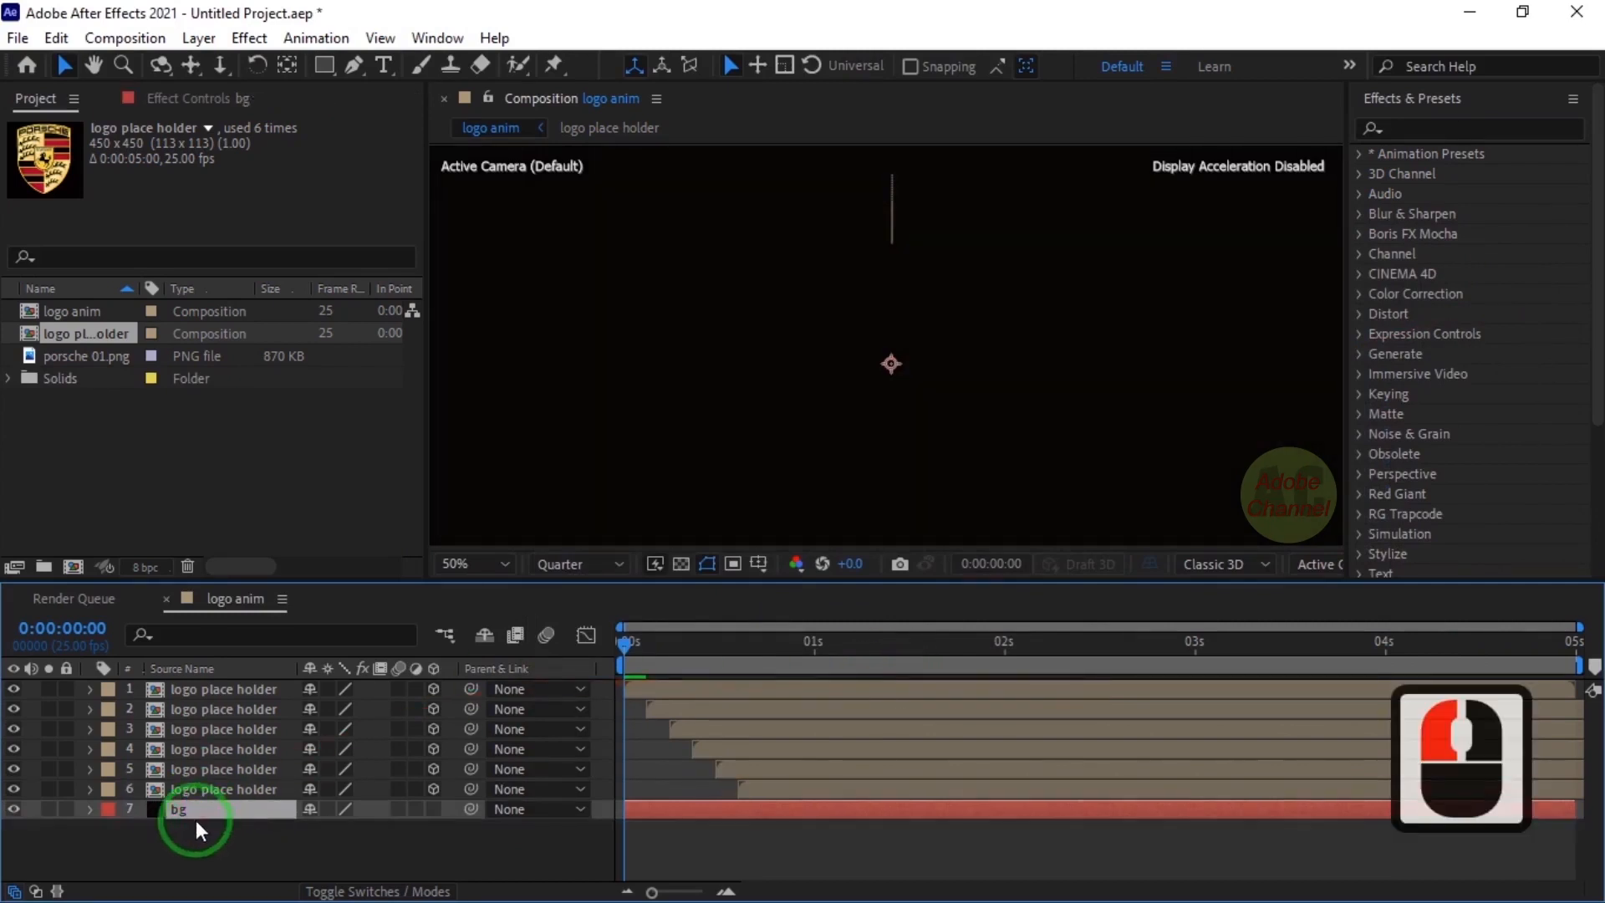
# Find the Gradient Ramp effect with the search term ramp and apply it to the bg layer
pyautogui.click(1395, 130)
pyautogui.click(1398, 131)
pyautogui.write('r')
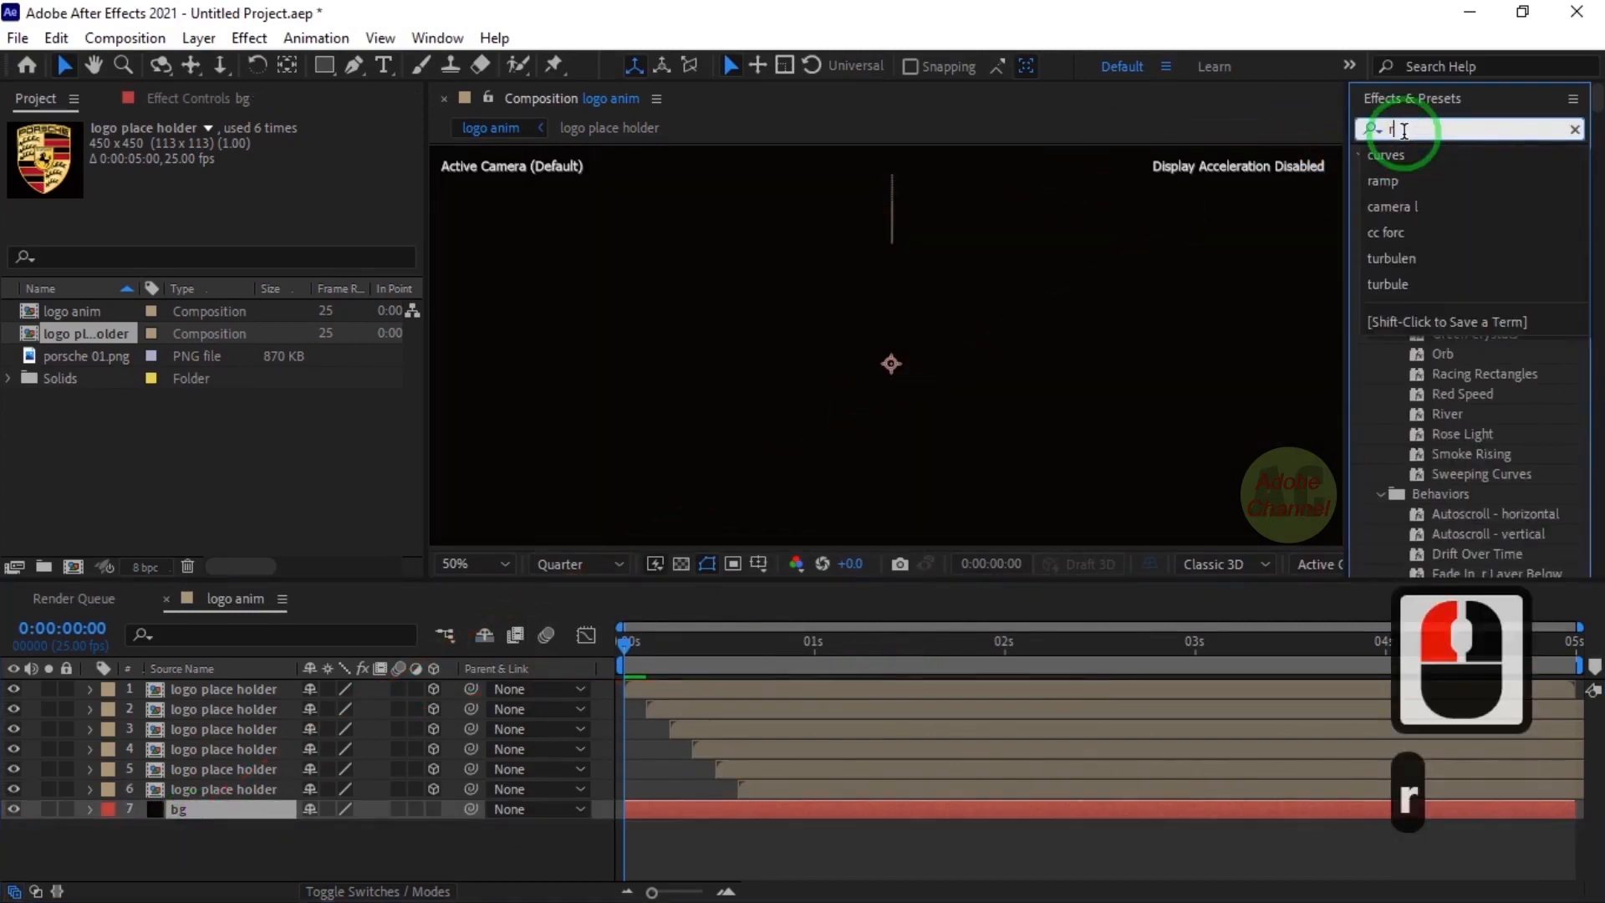
pyautogui.write('amp')
pyautogui.doubleClick(1476, 176)
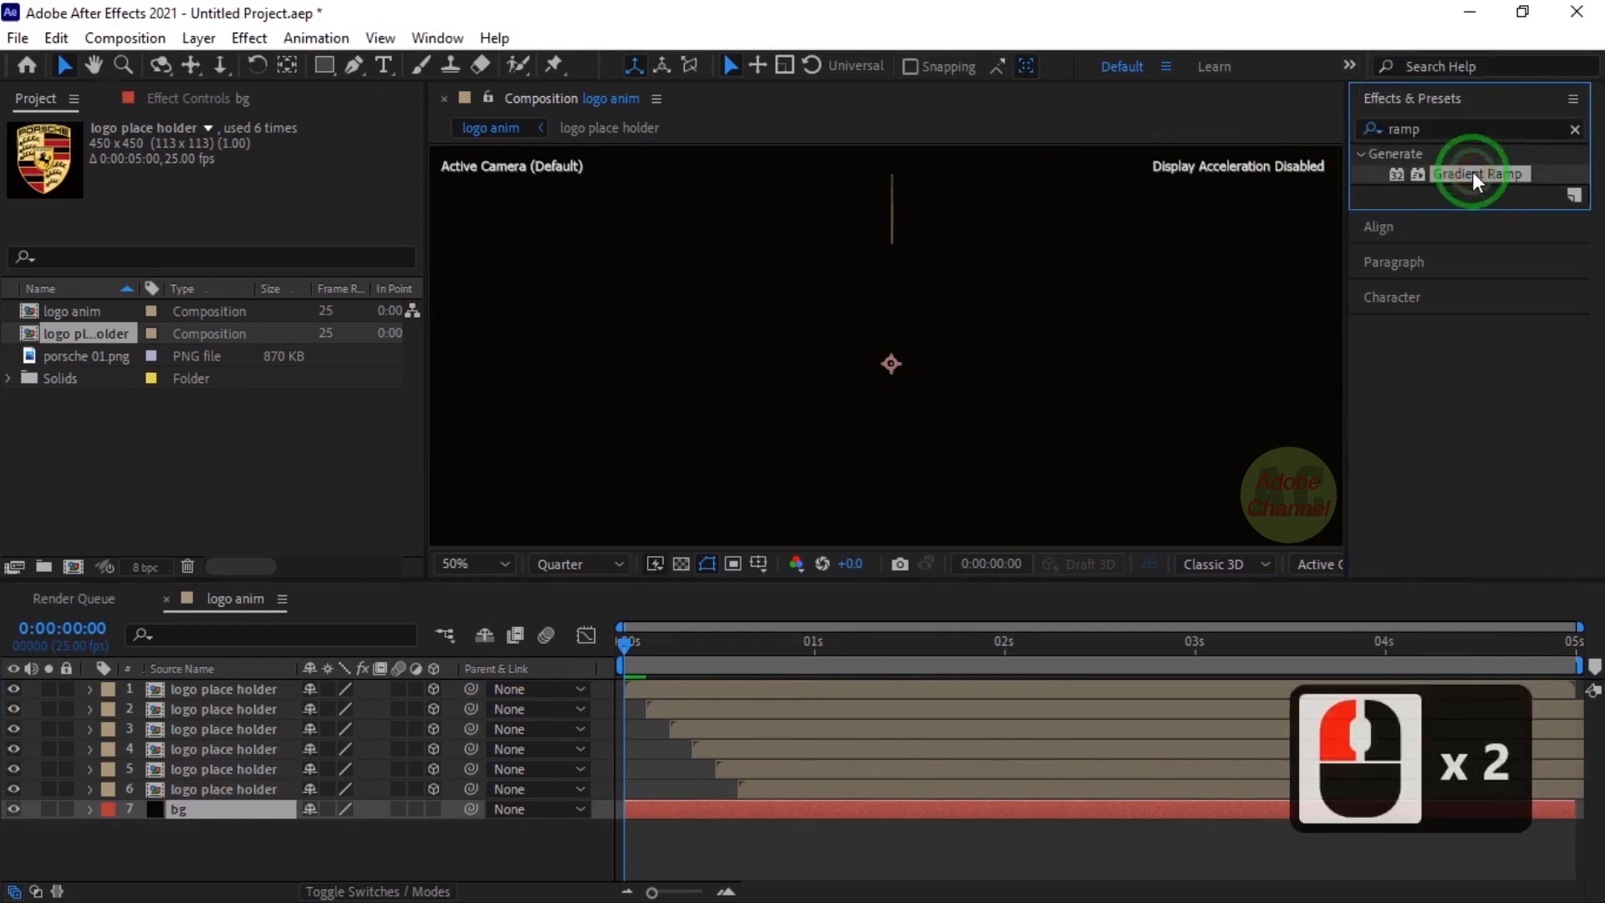
# Set the Gradient Ramp's start point Y to 1080 and its end point Y to 5000
pyautogui.click(310, 167)
pyautogui.write('1080')
pyautogui.press('Return')
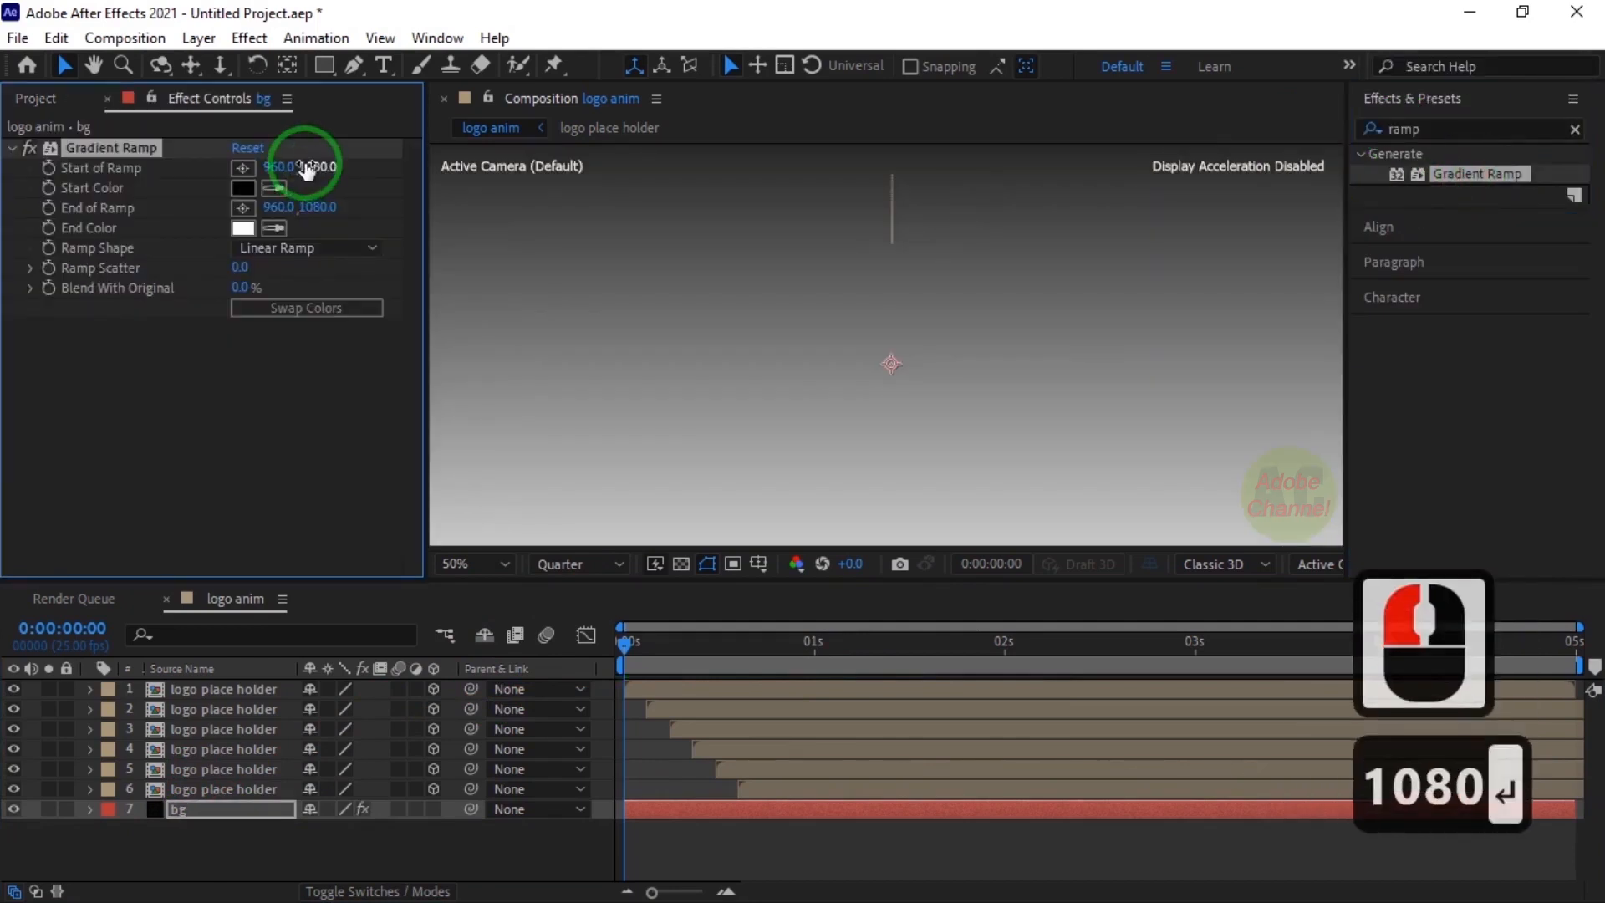
pyautogui.click(318, 207)
pyautogui.write('5000')
pyautogui.press('Return')
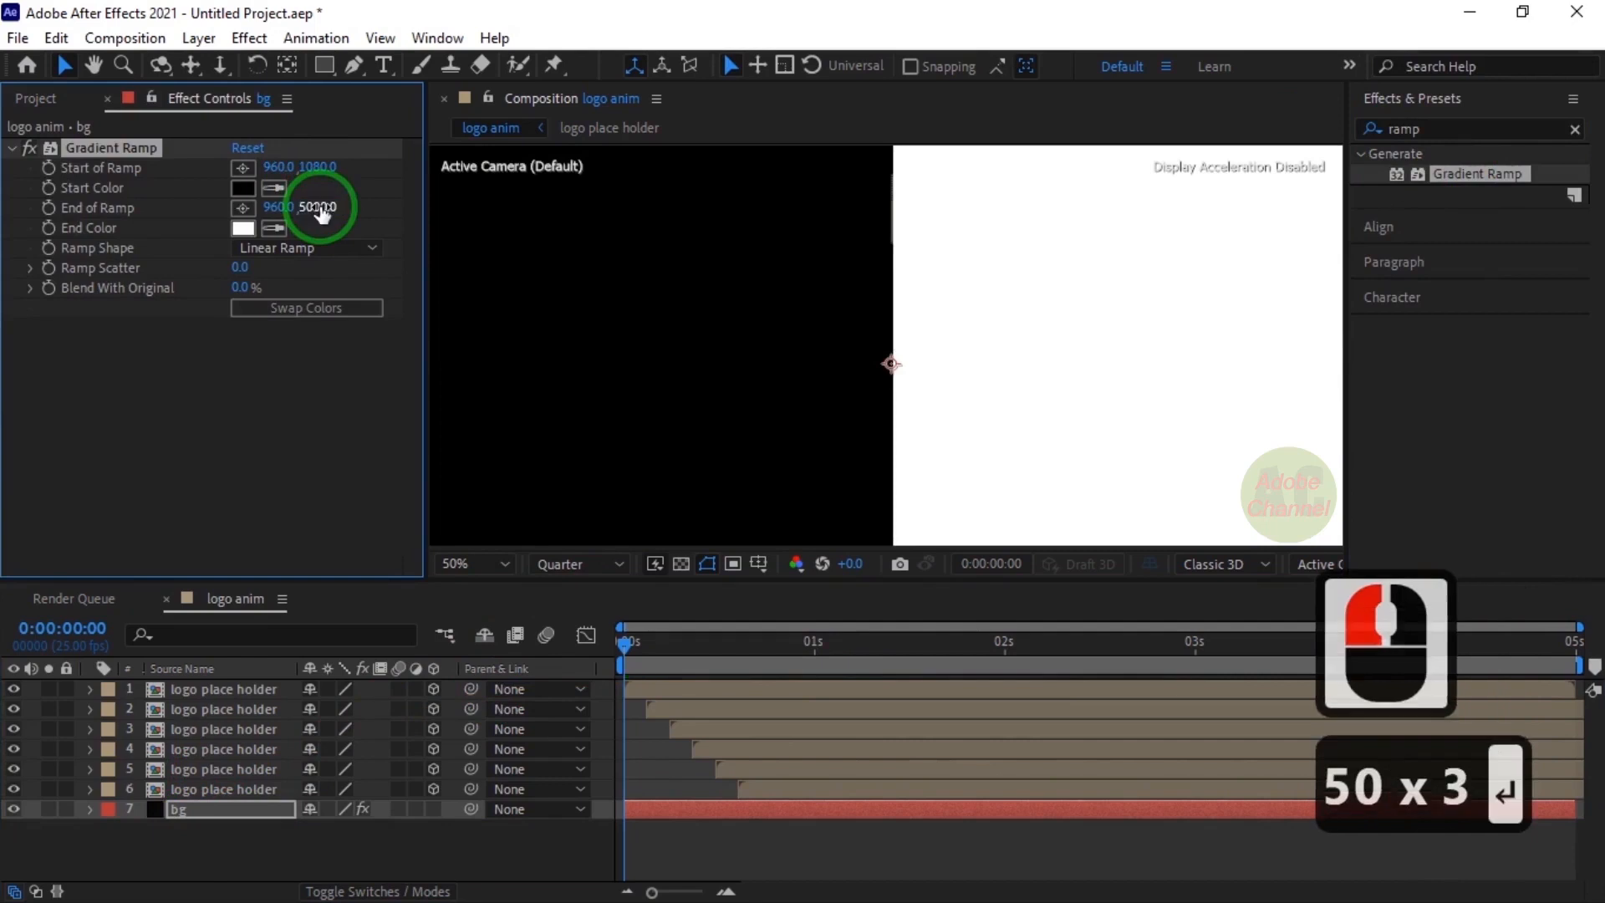
# Change the bg gradient to a Radial Ramp, swap its start and end colors, and set Ramp Scatter to 100
pyautogui.click(366, 243)
pyautogui.click(337, 301)
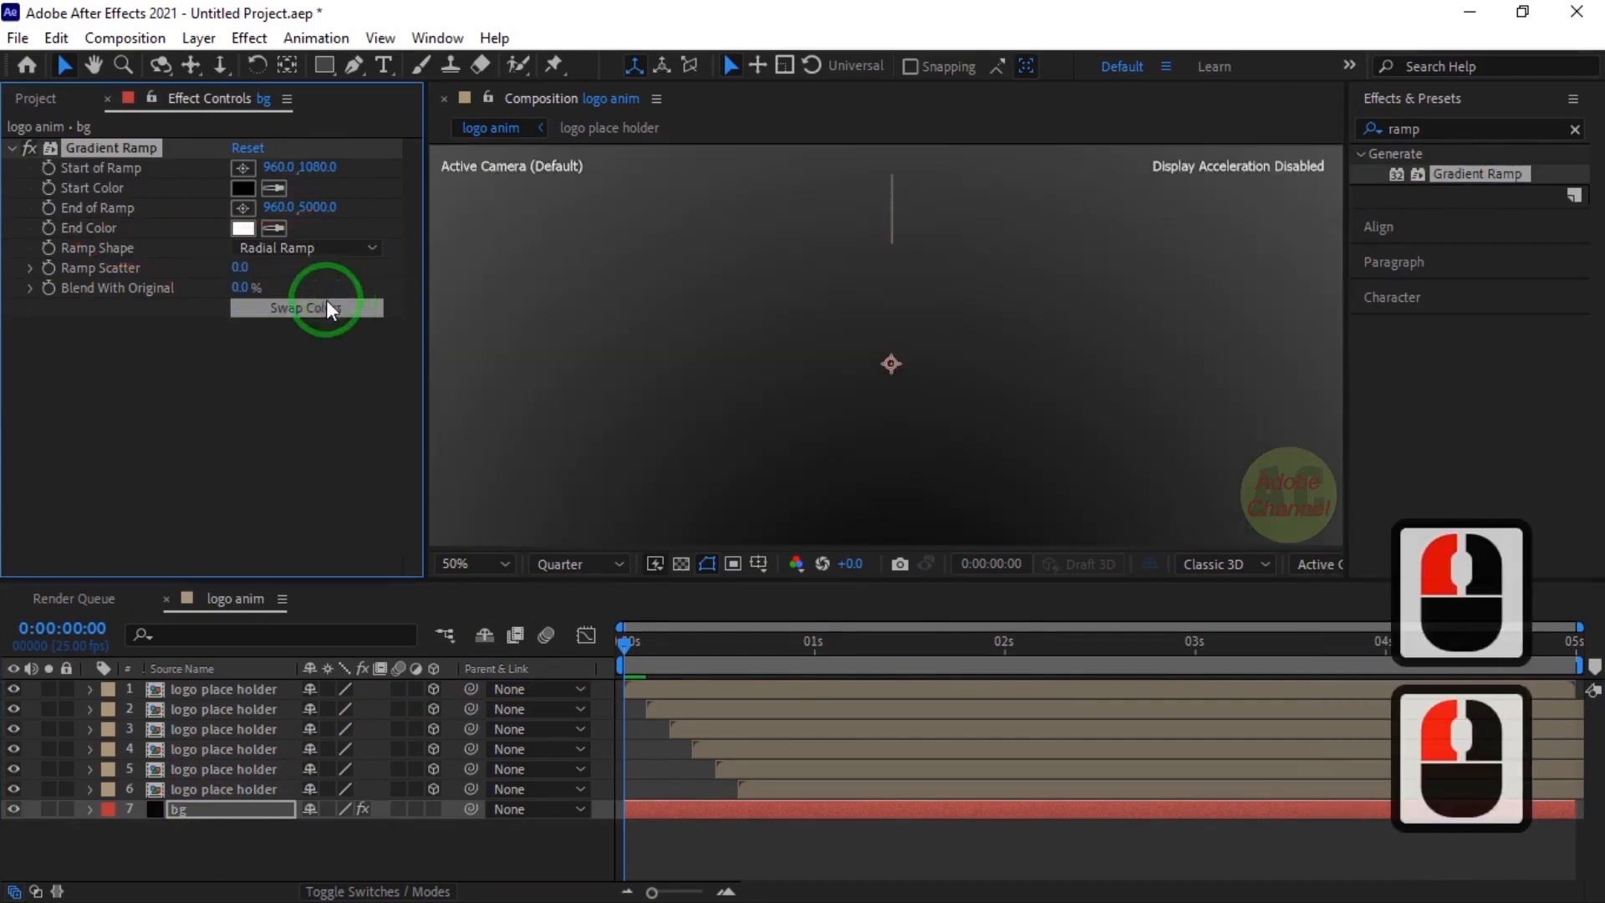
pyautogui.click(304, 307)
pyautogui.click(240, 268)
pyautogui.write('100')
pyautogui.press('Return')
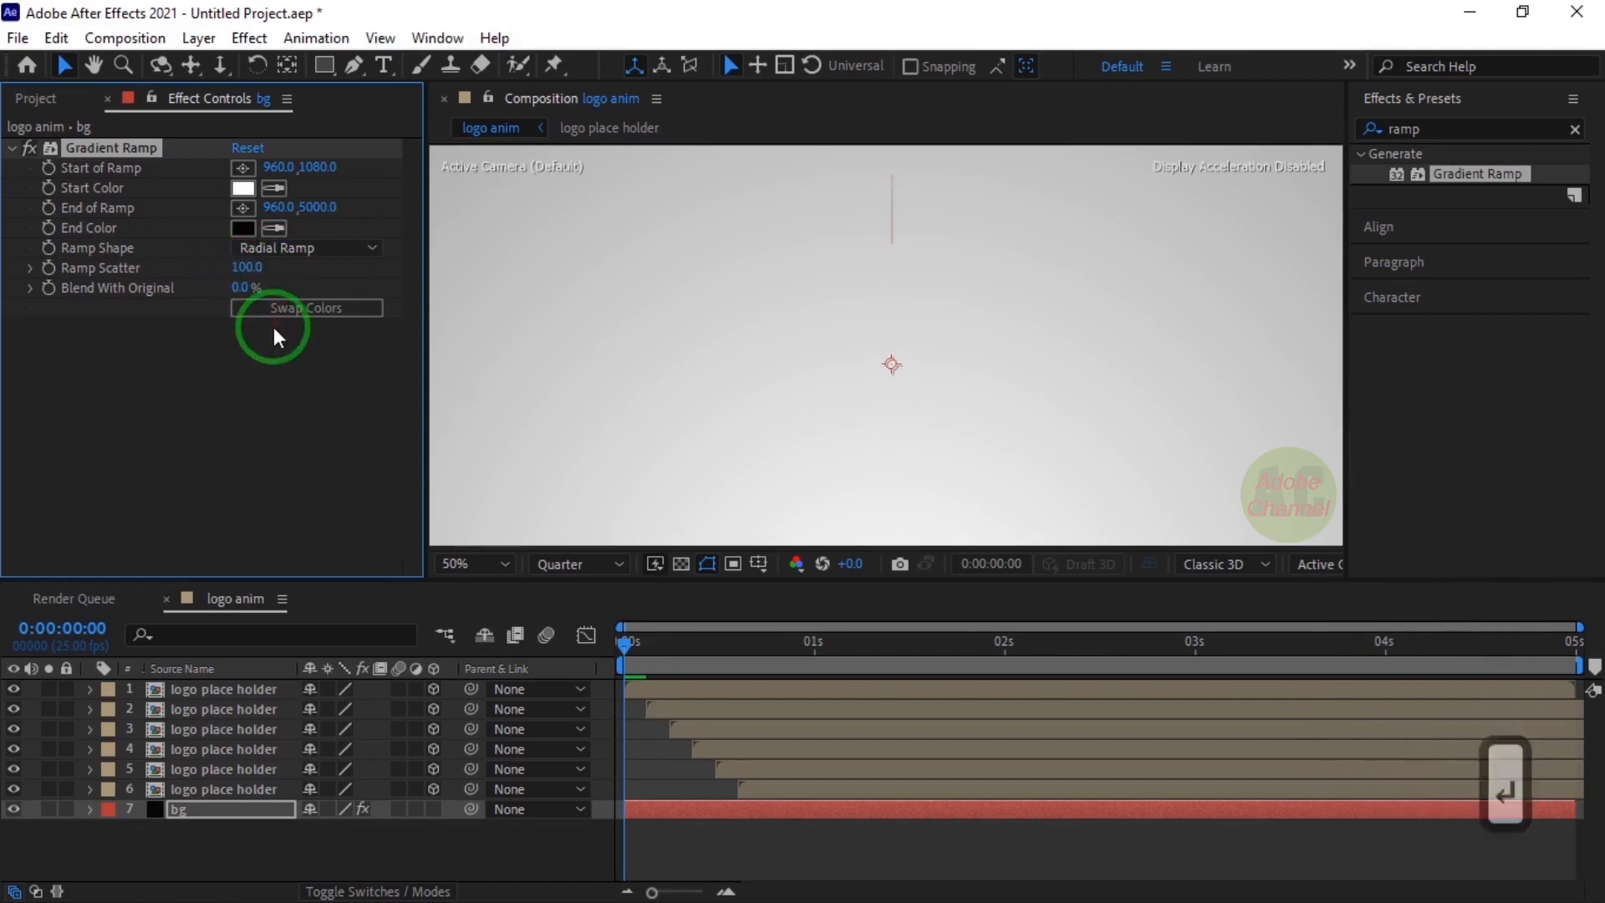
# Add a white spot light with 100% intensity, a 180° cone angle, 70% cone feather and no shadows
pyautogui.rightClick(337, 841)
pyautogui.moveTo(418, 559)
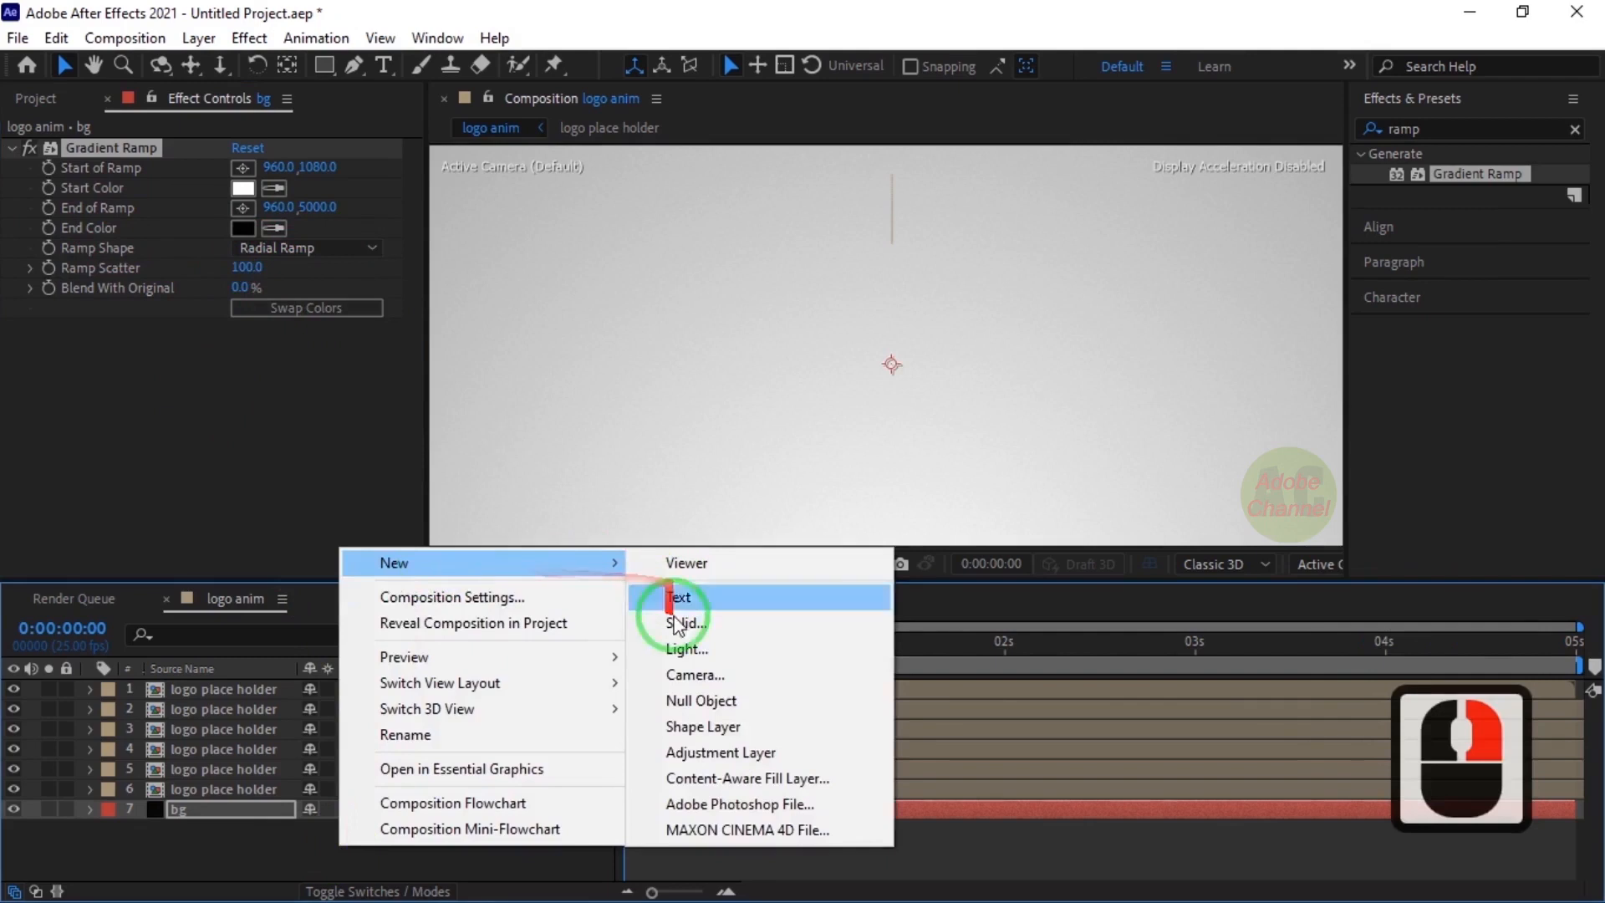
pyautogui.click(689, 651)
pyautogui.click(796, 284)
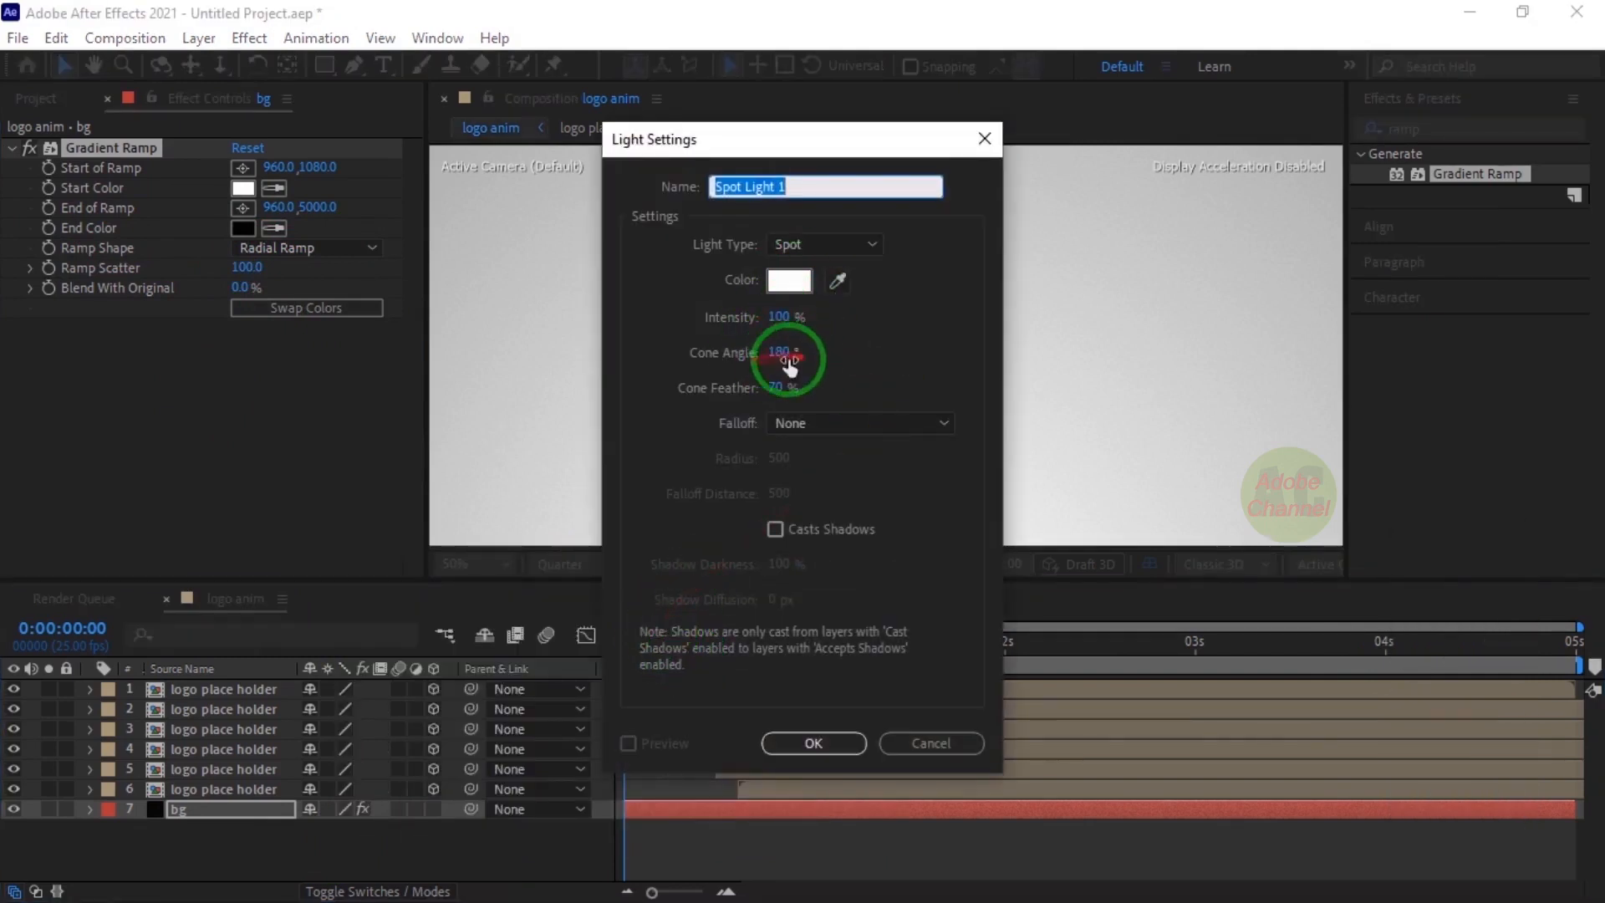
pyautogui.click(805, 742)
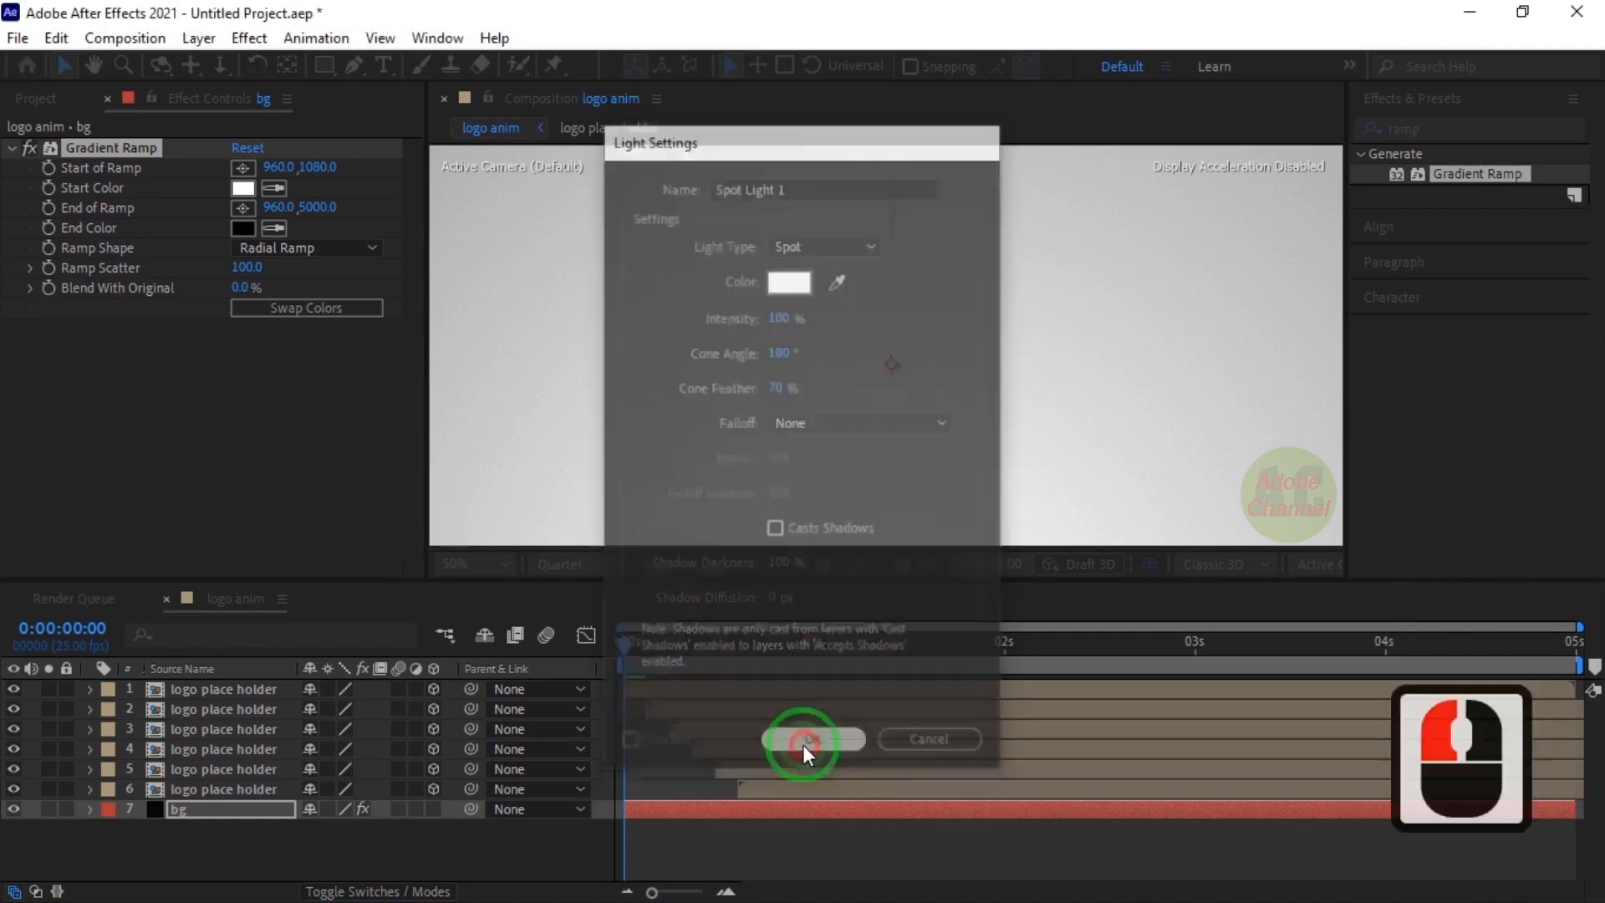
# Enable motion blur for the composition and for all six logo place holder layers
pyautogui.moveTo(626, 659); pyautogui.dragTo(583, 648)
pyautogui.click(545, 636)
pyautogui.moveTo(393, 699); pyautogui.dragTo(399, 727)
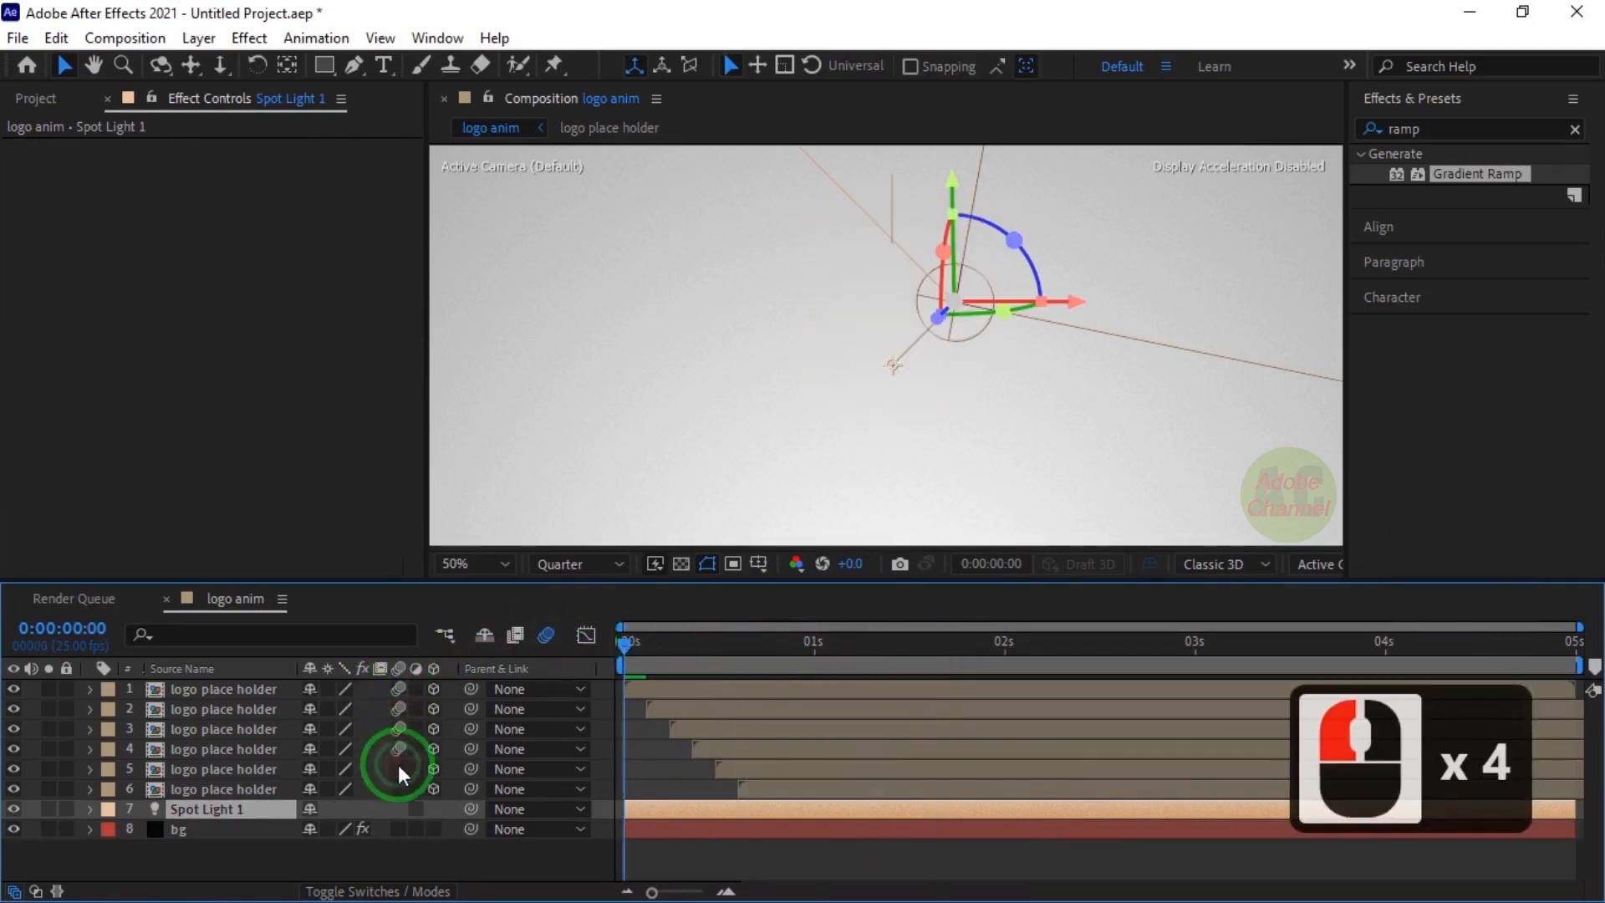
pyautogui.moveTo(404, 786); pyautogui.dragTo(435, 865)
pyautogui.click(435, 860)
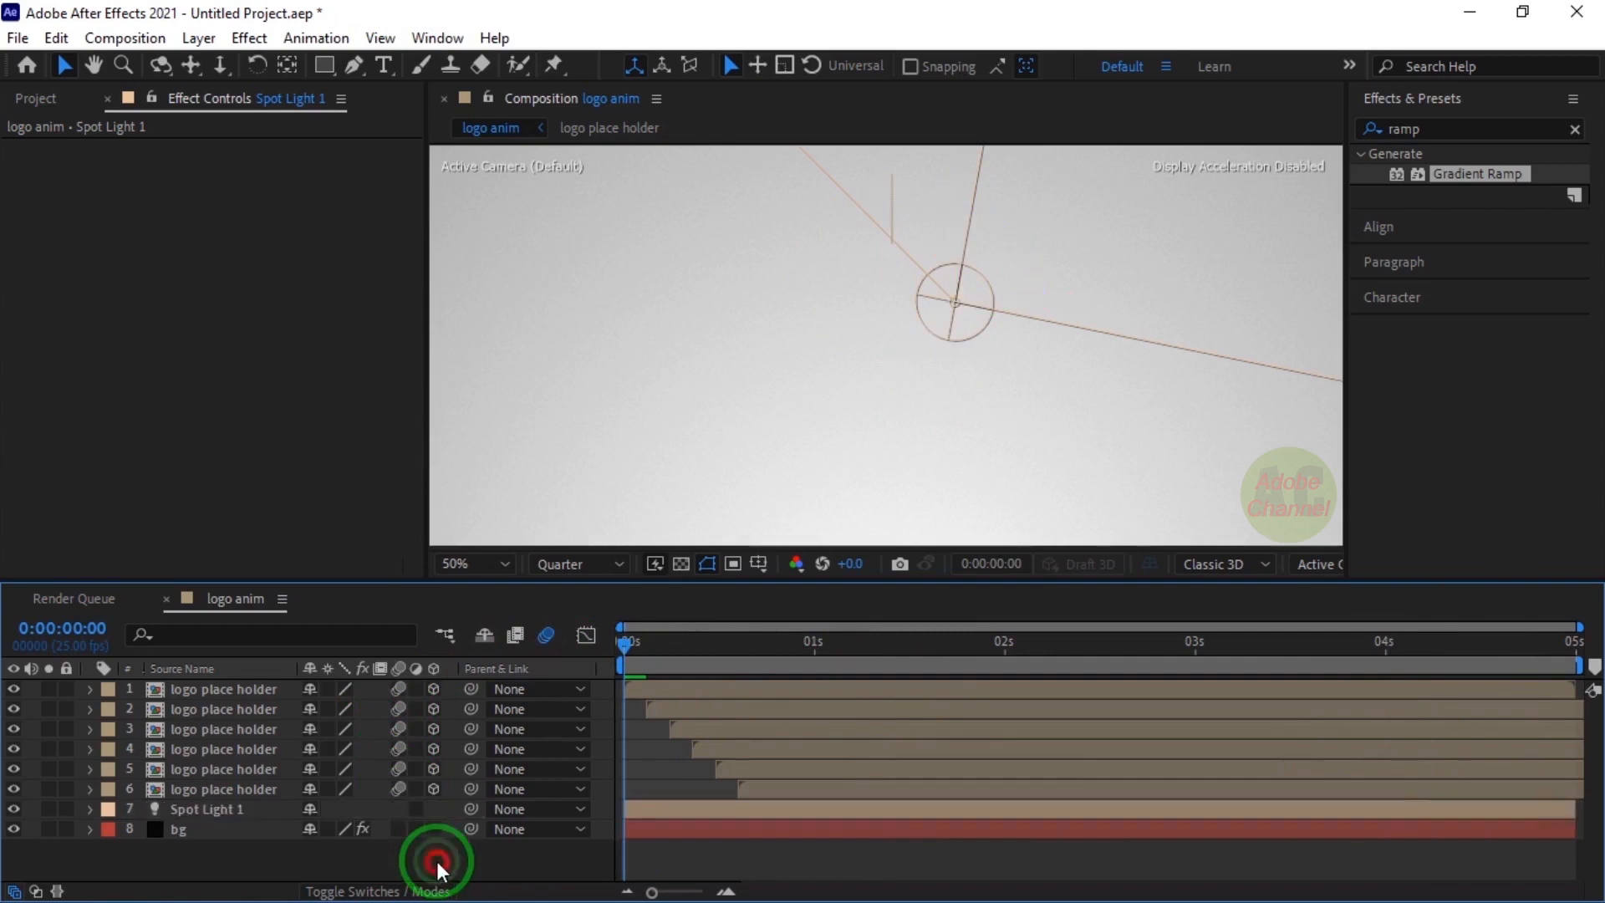
# Add the text "There is no substitute." near the logo's lower end at 0:00:01:11
pyautogui.click(382, 67)
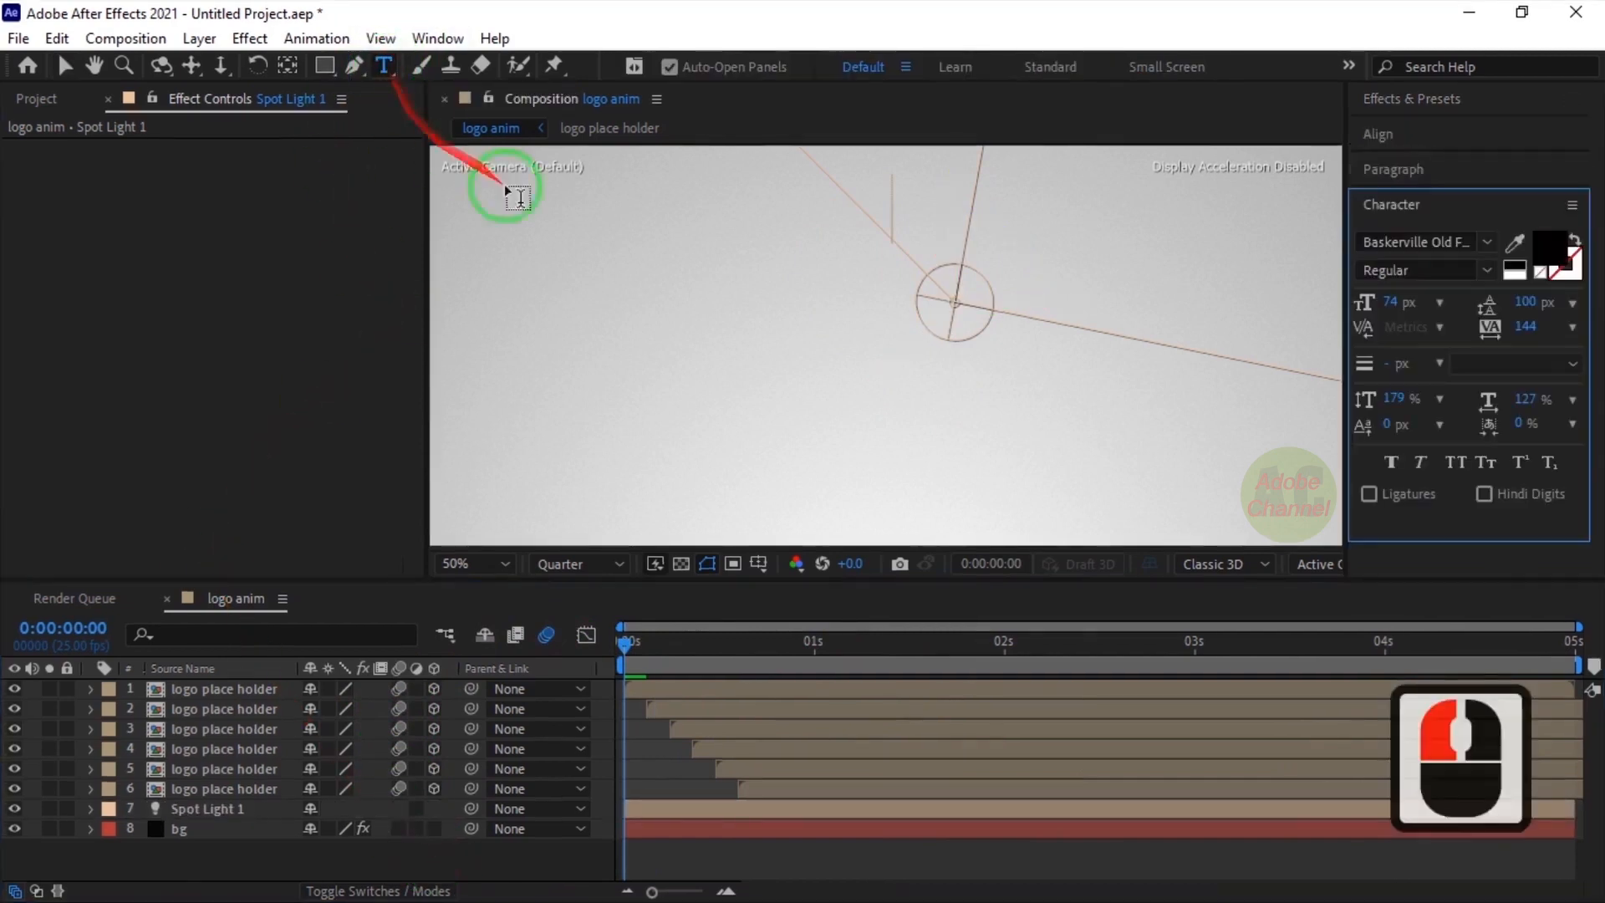
pyautogui.moveTo(624, 642); pyautogui.dragTo(863, 673)
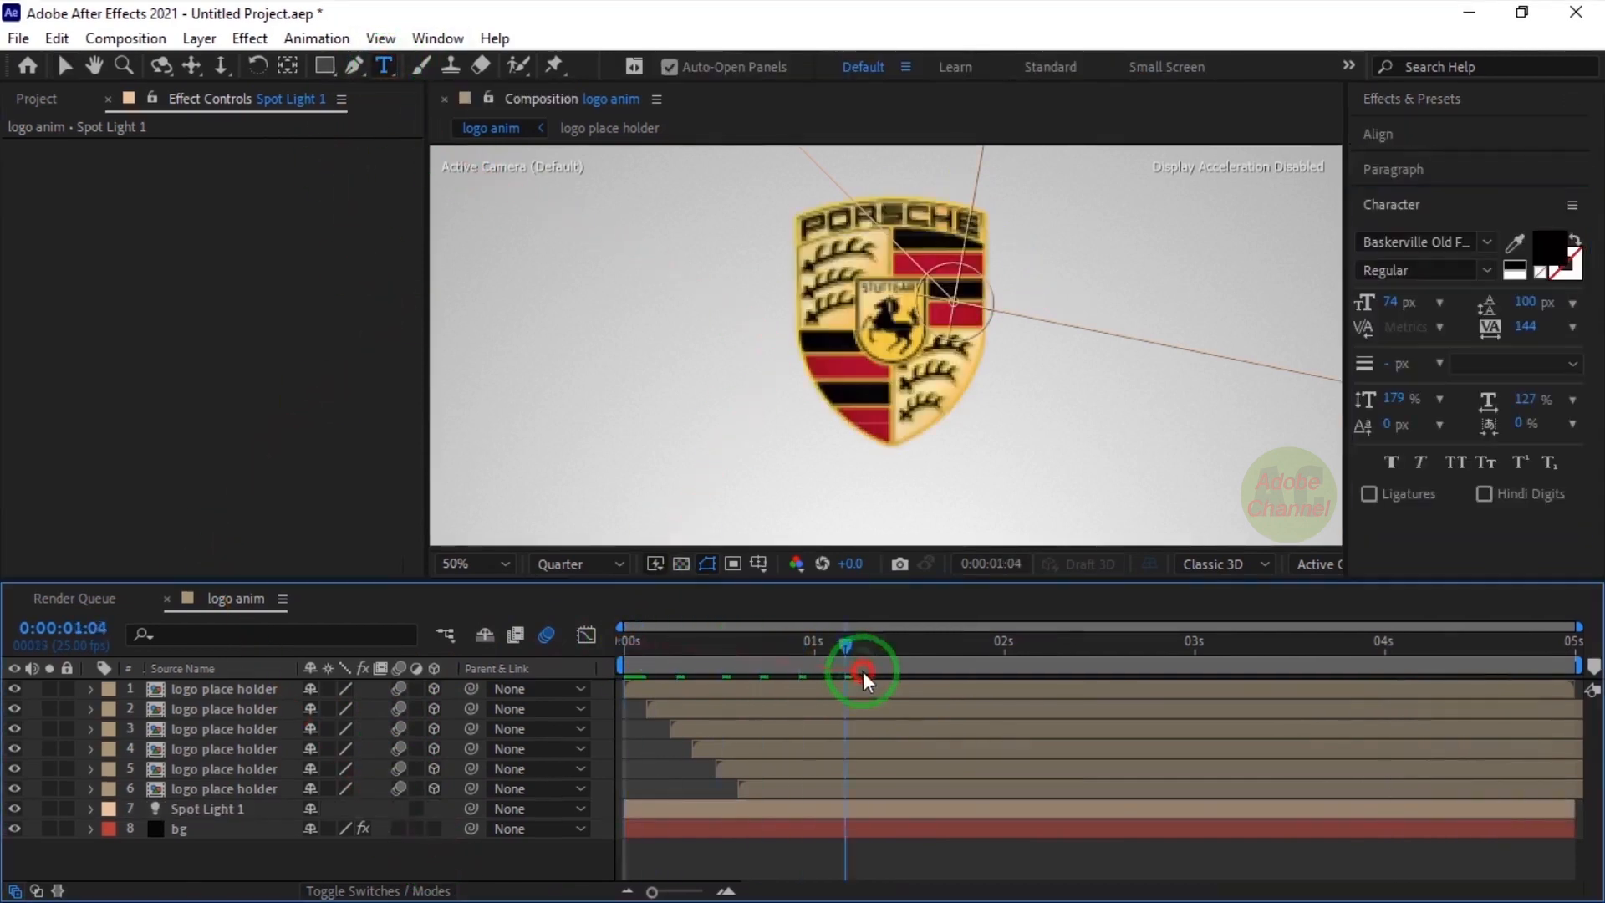
pyautogui.click(744, 452)
pyautogui.write('T')
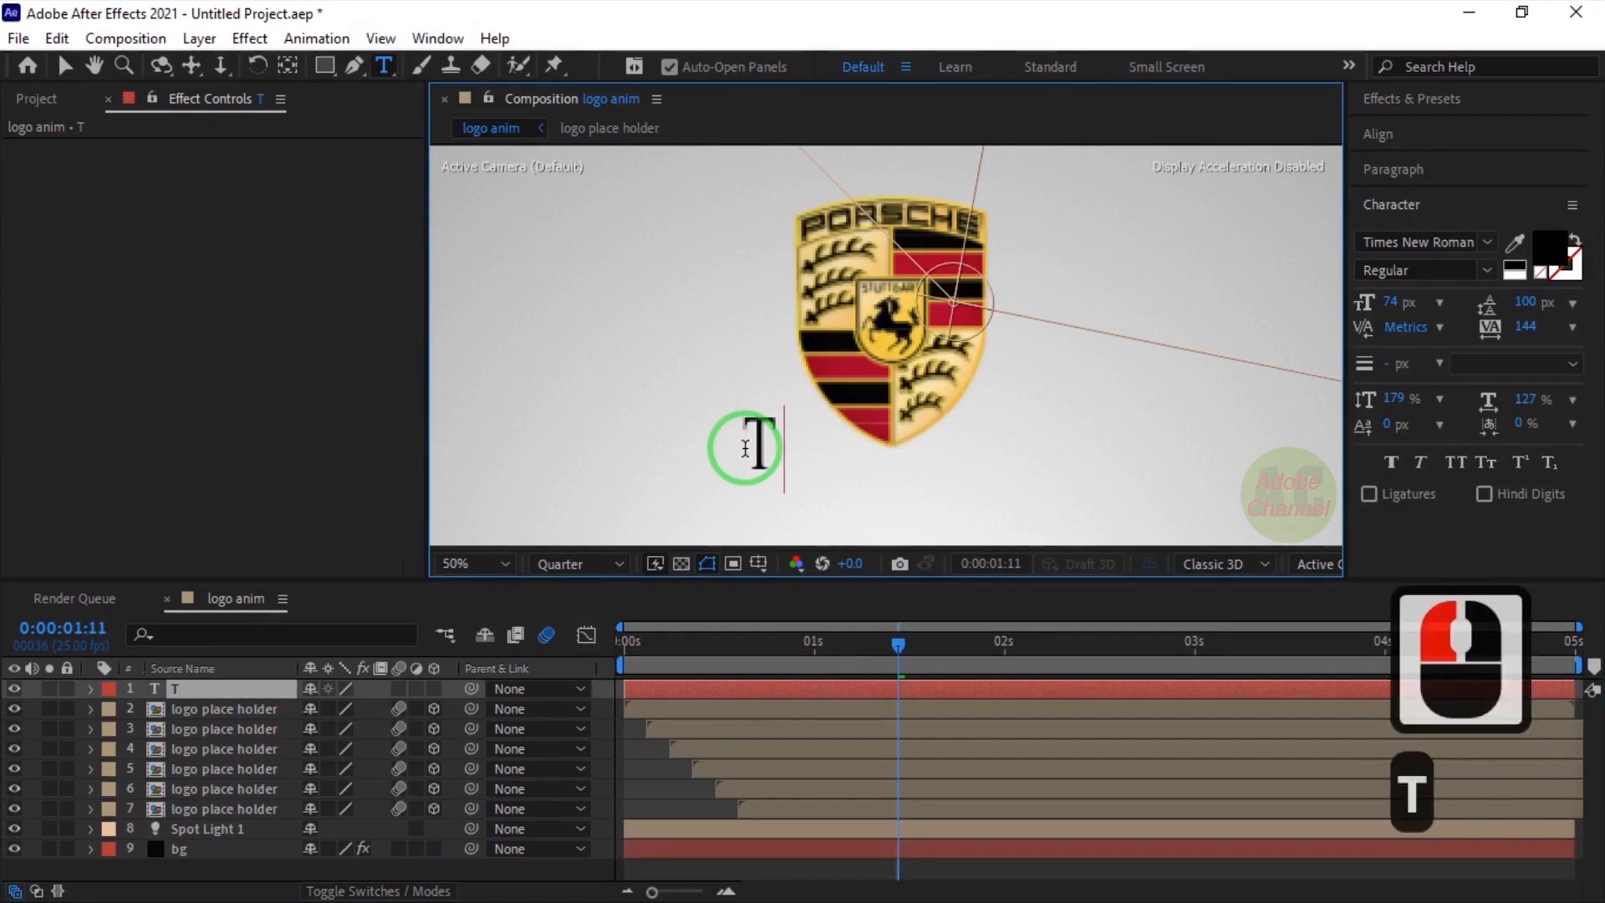
pyautogui.write('here')
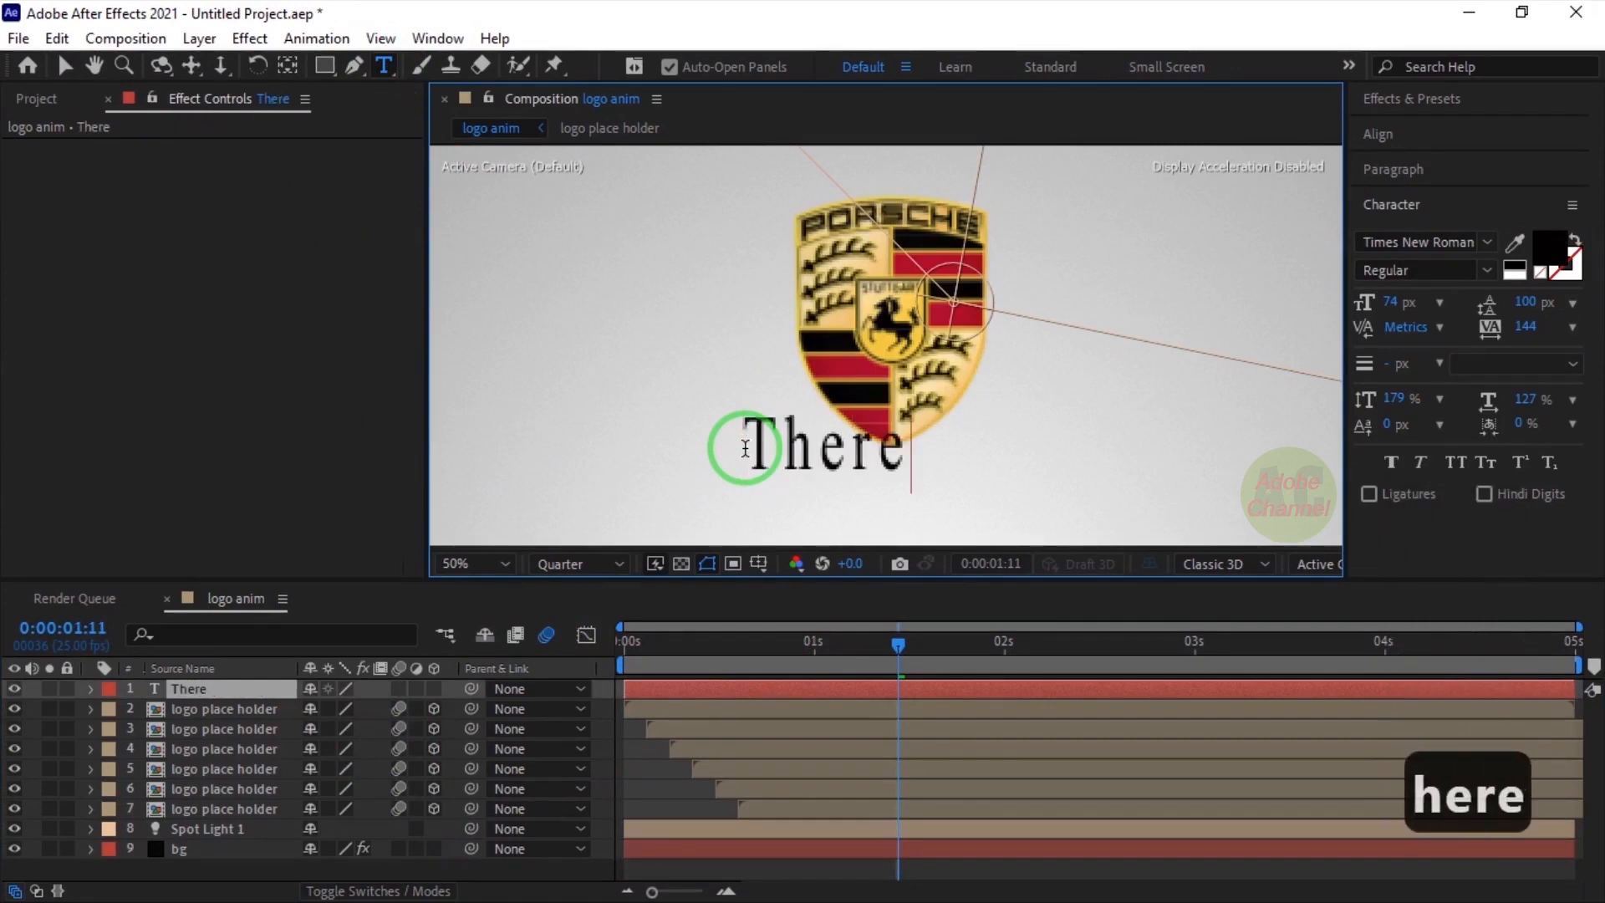
pyautogui.write(' is no s')
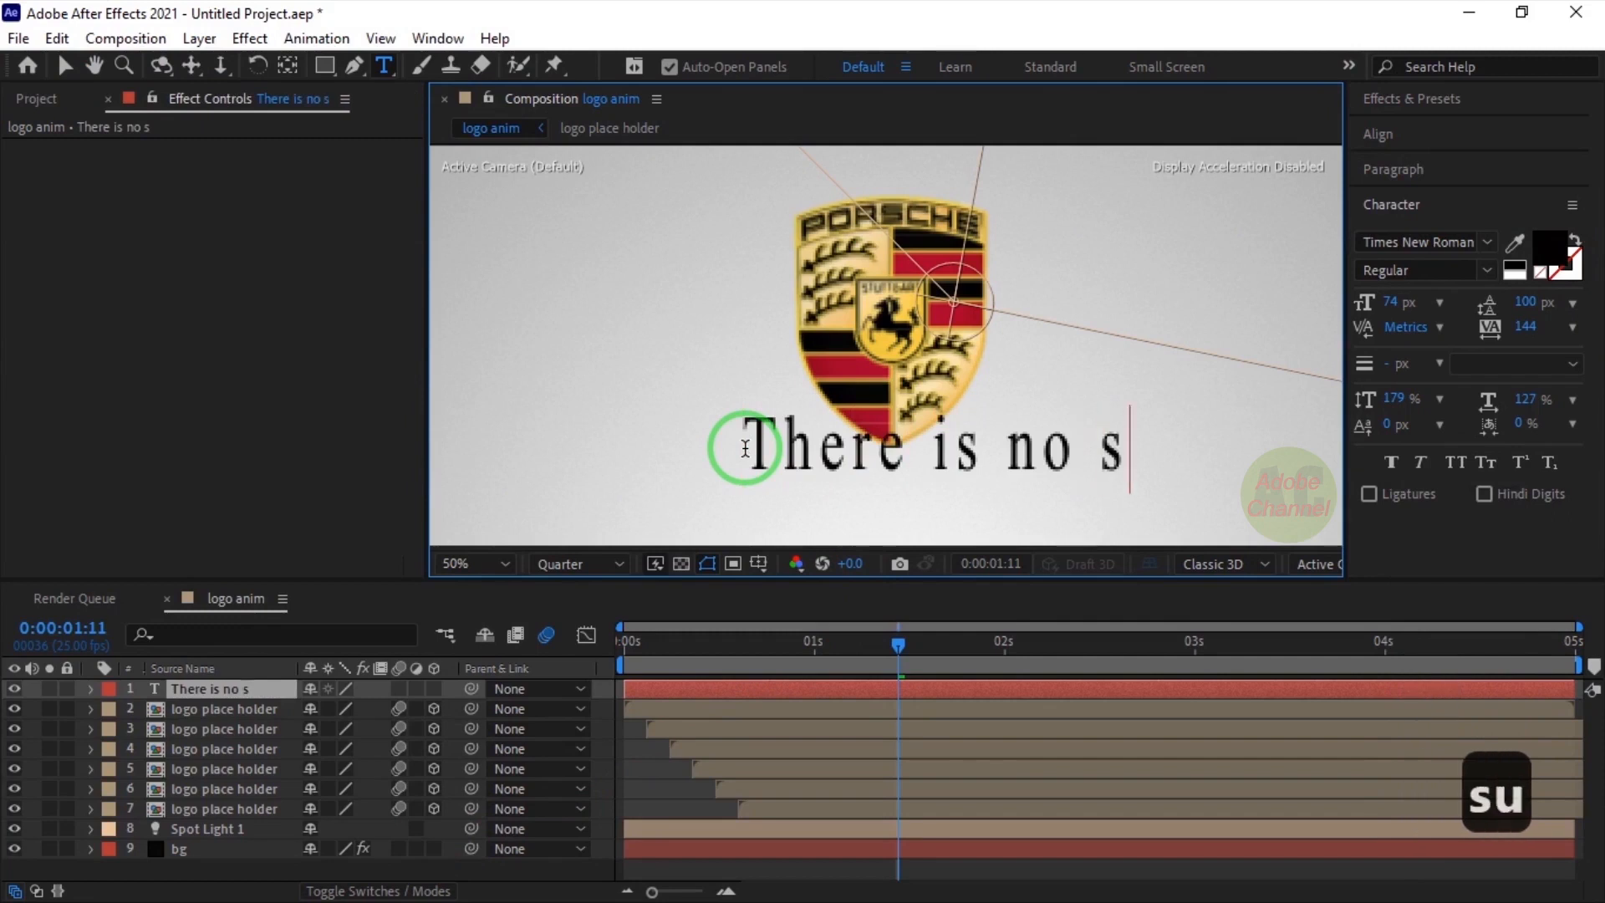
pyautogui.write('ubst')
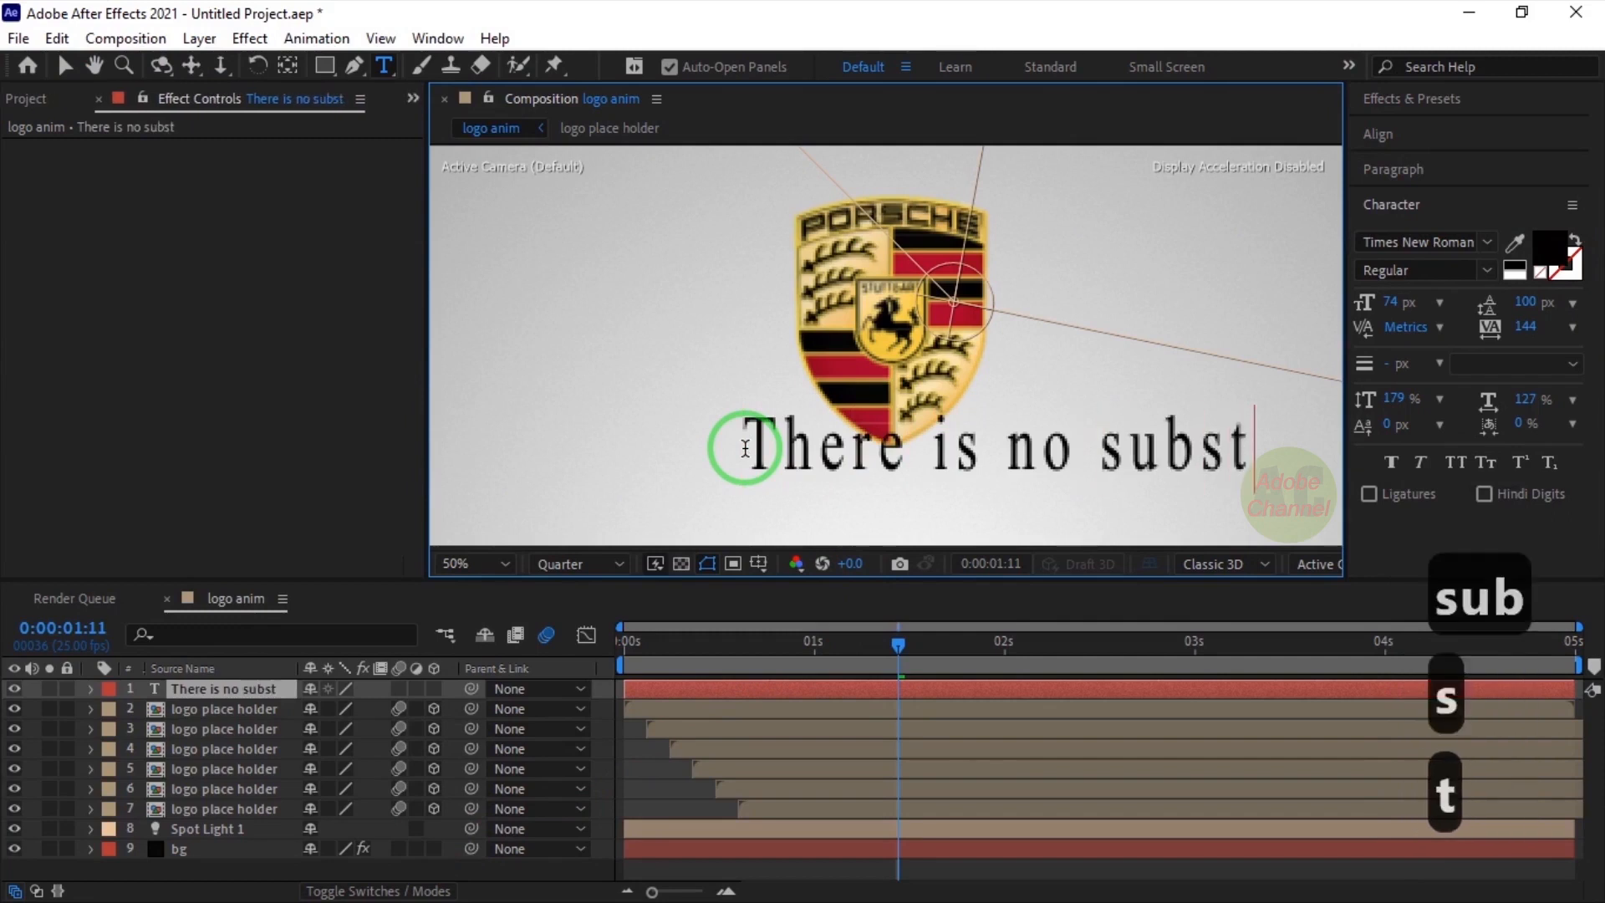
pyautogui.write('itute.')
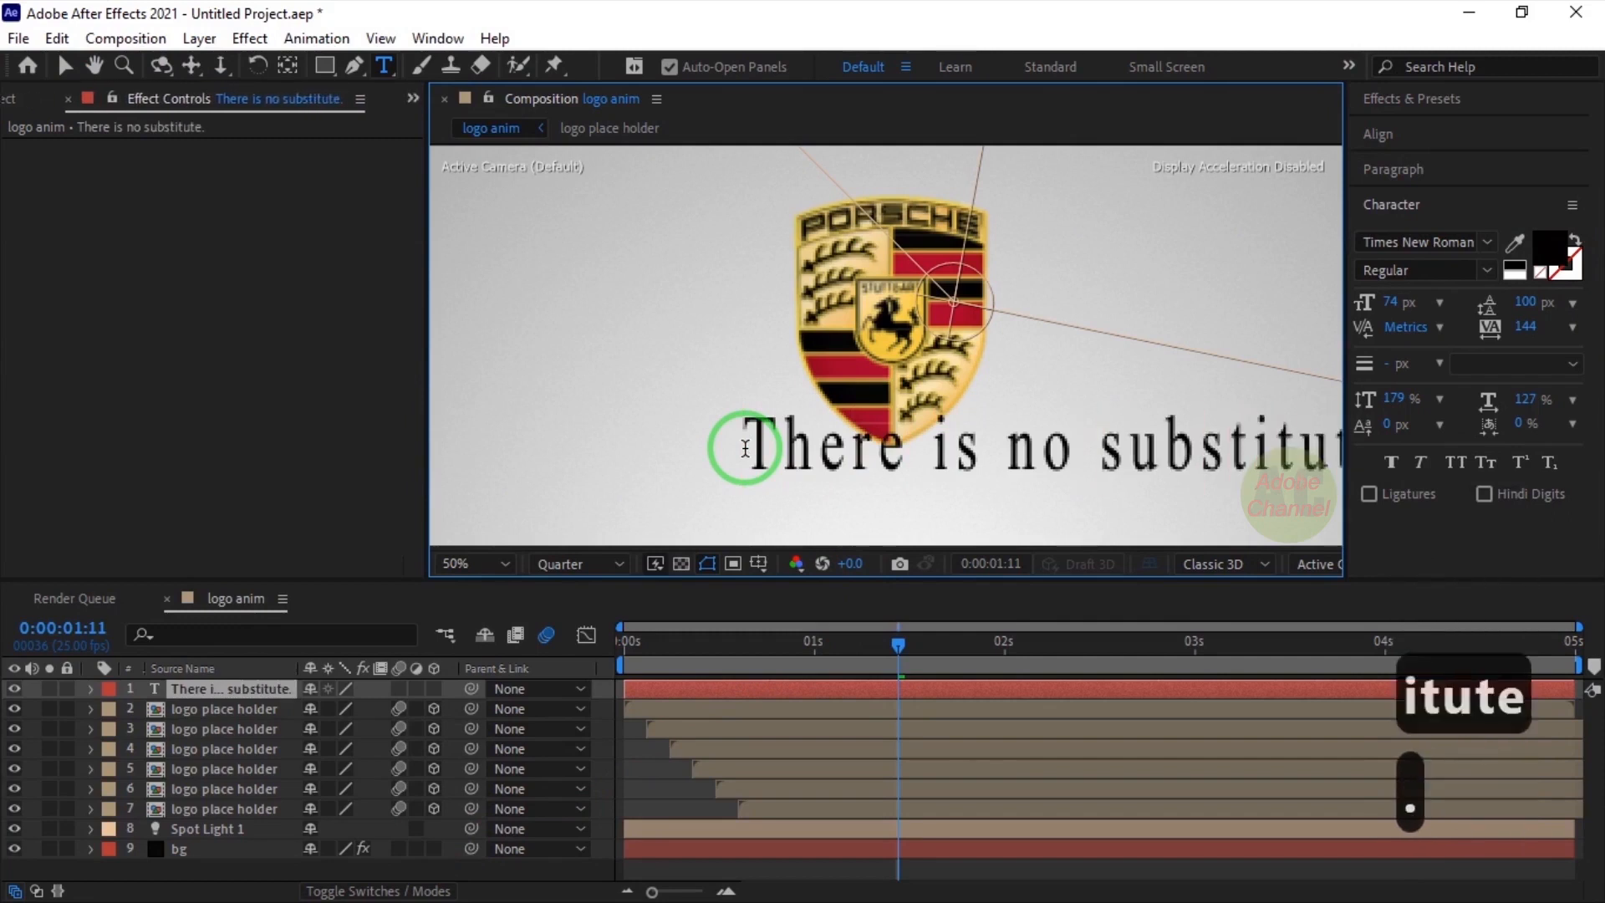
# Move the tagline text sideways and slightly down so it sits centered under the logo
pyautogui.click(64, 65)
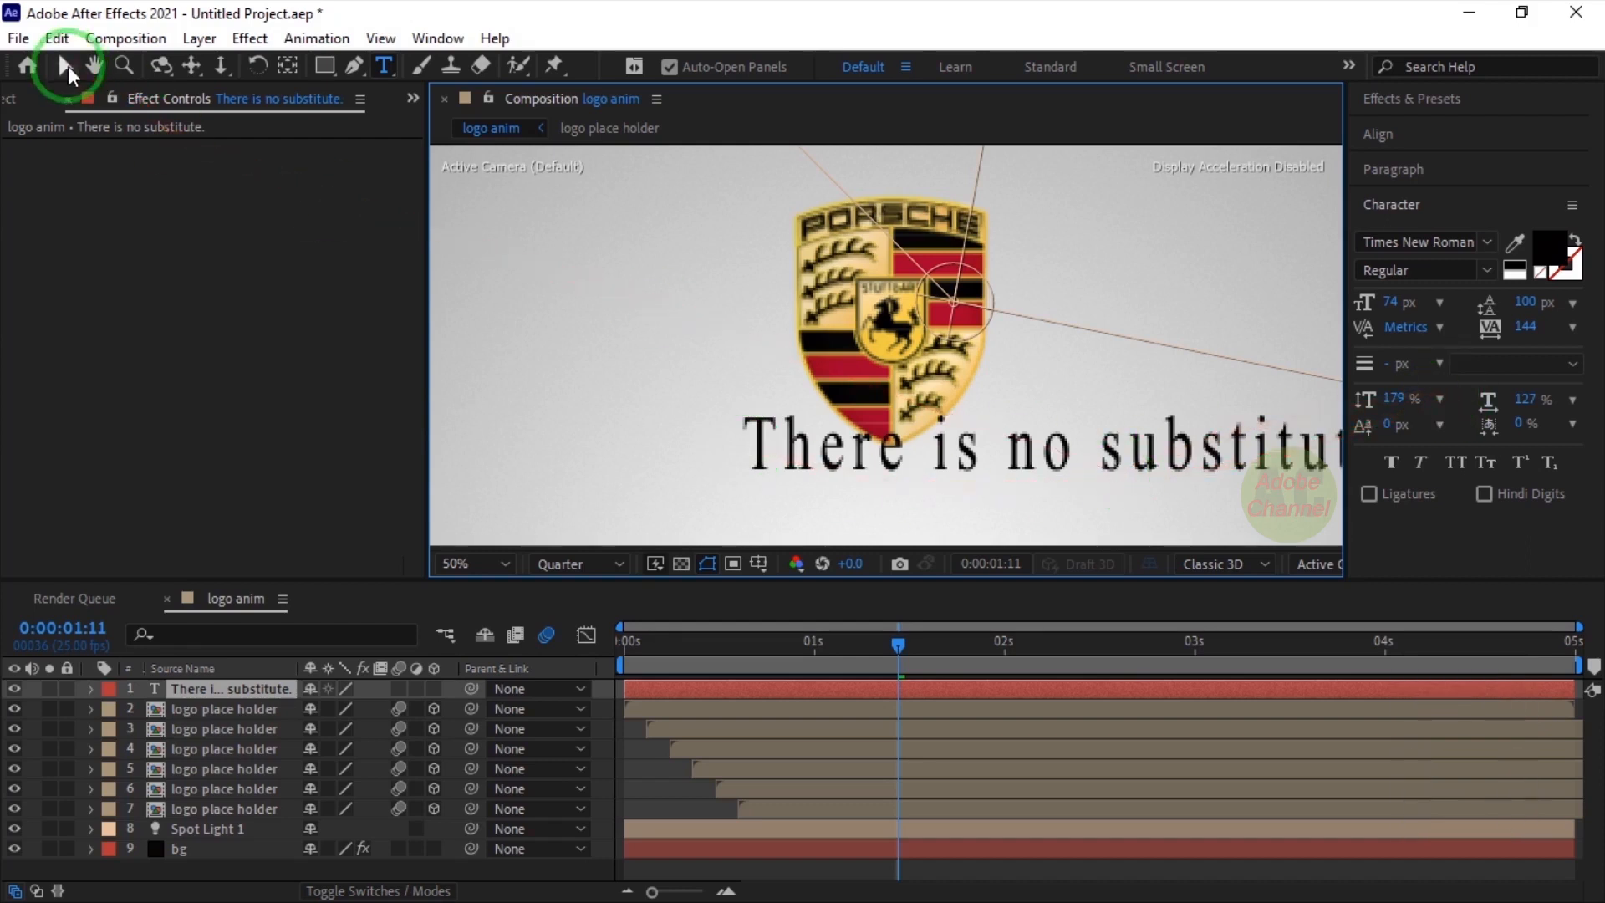
pyautogui.hotkey('ctrl', 'z')
pyautogui.moveTo(1143, 474); pyautogui.dragTo(966, 483)
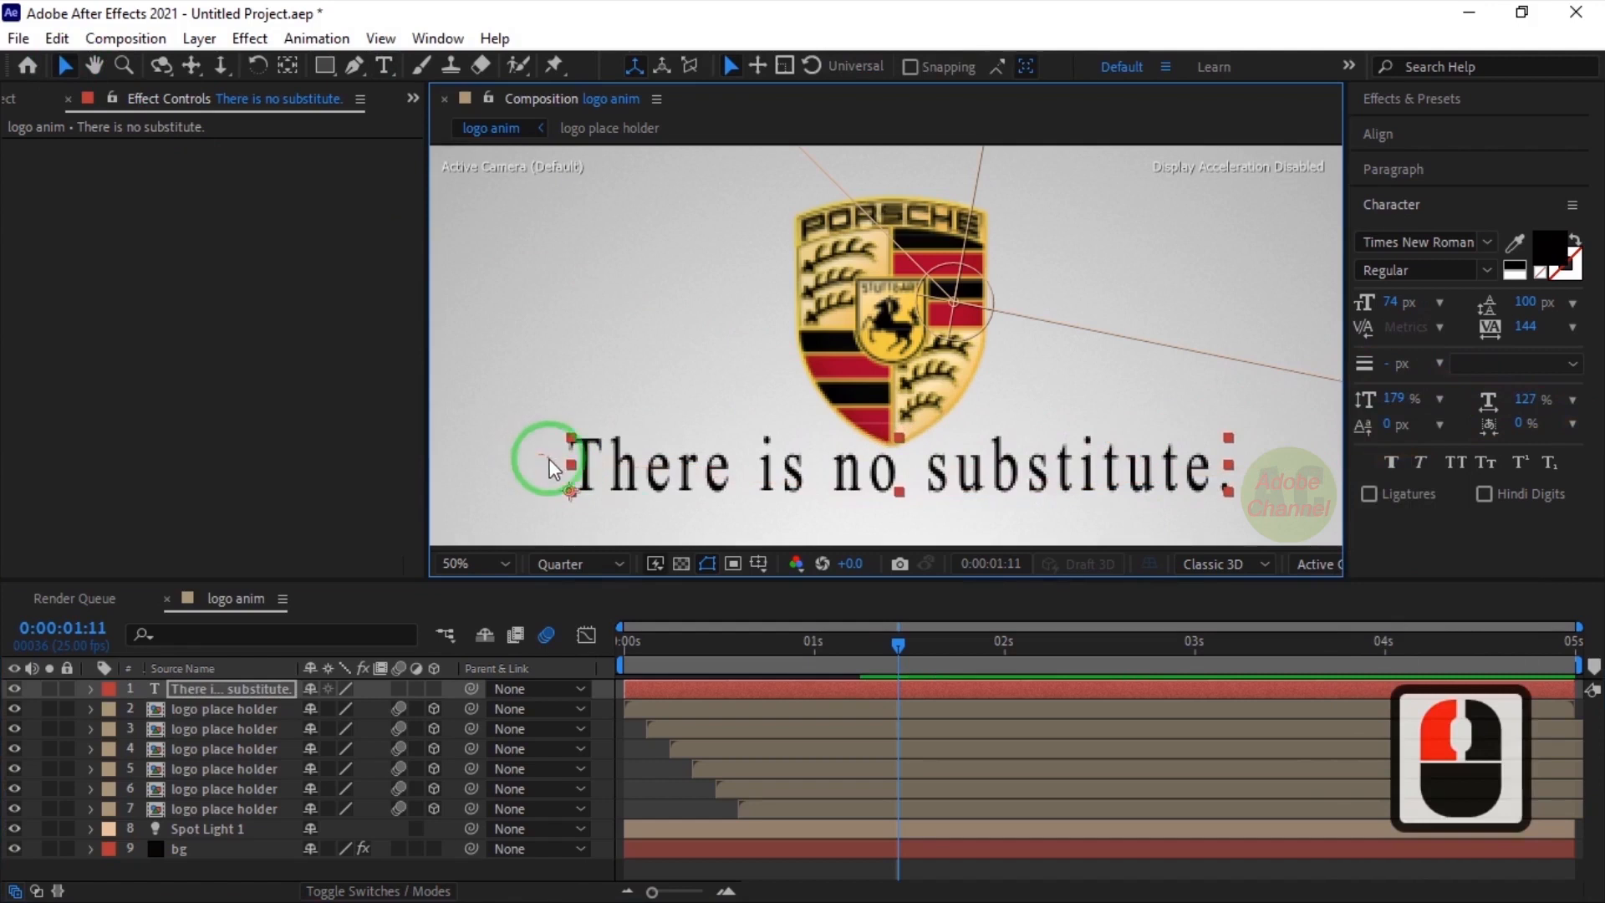
# Set the tagline's font size to 43 px and tracking to 20, and recenter it beneath the logo
pyautogui.doubleClick(570, 473)
pyautogui.click(247, 687)
pyautogui.doubleClick(577, 465)
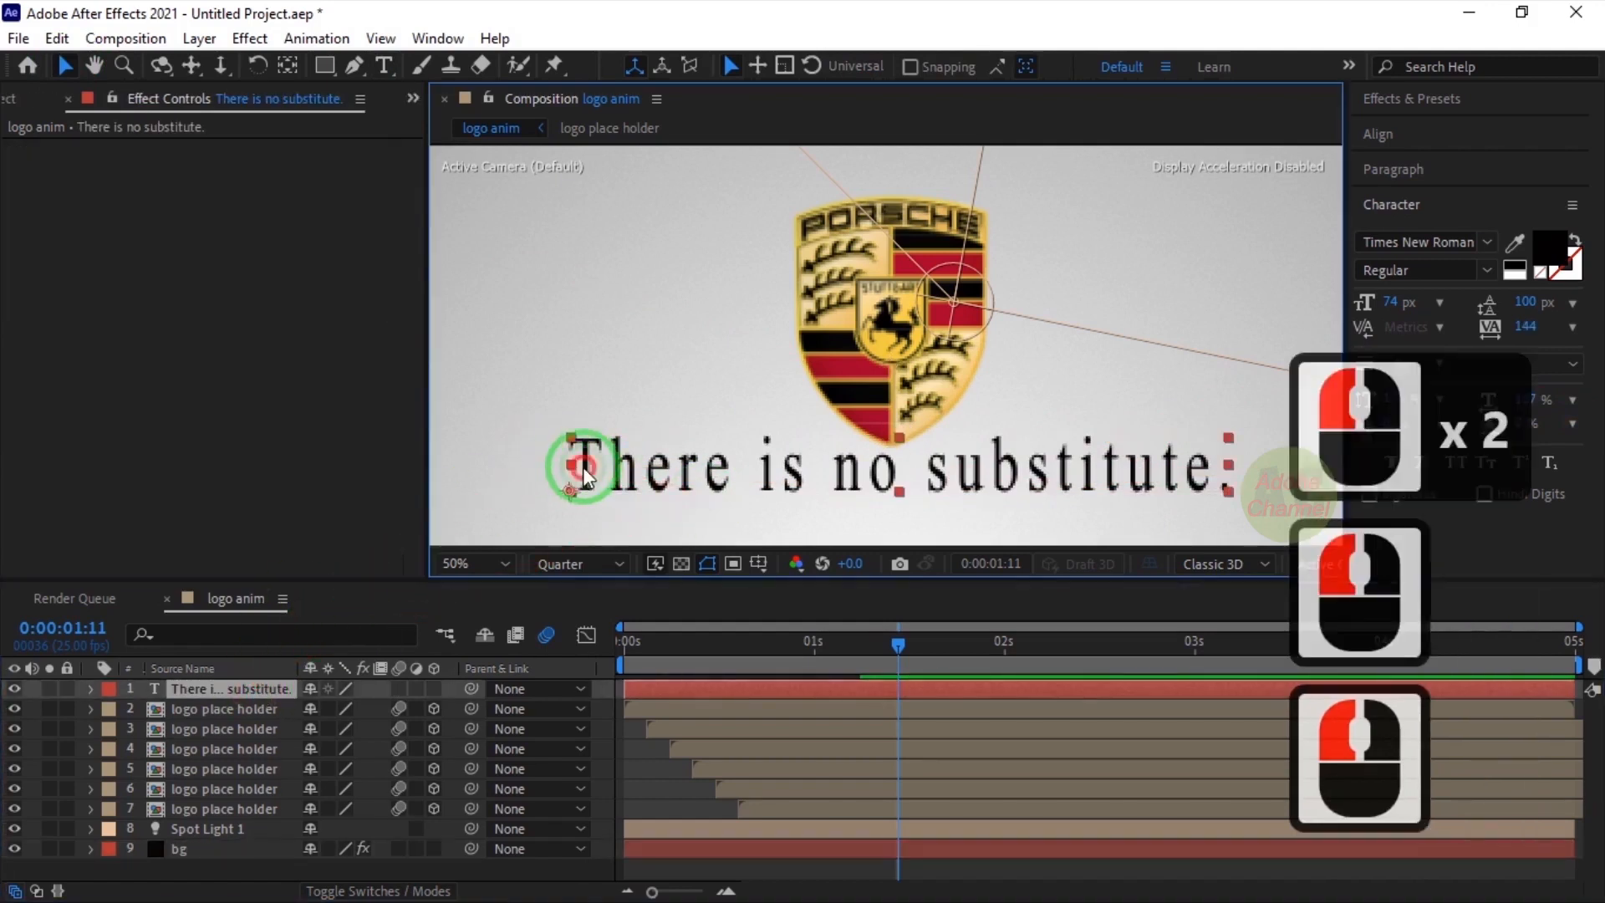
pyautogui.moveTo(1427, 334); pyautogui.dragTo(1360, 316)
pyautogui.click(64, 66)
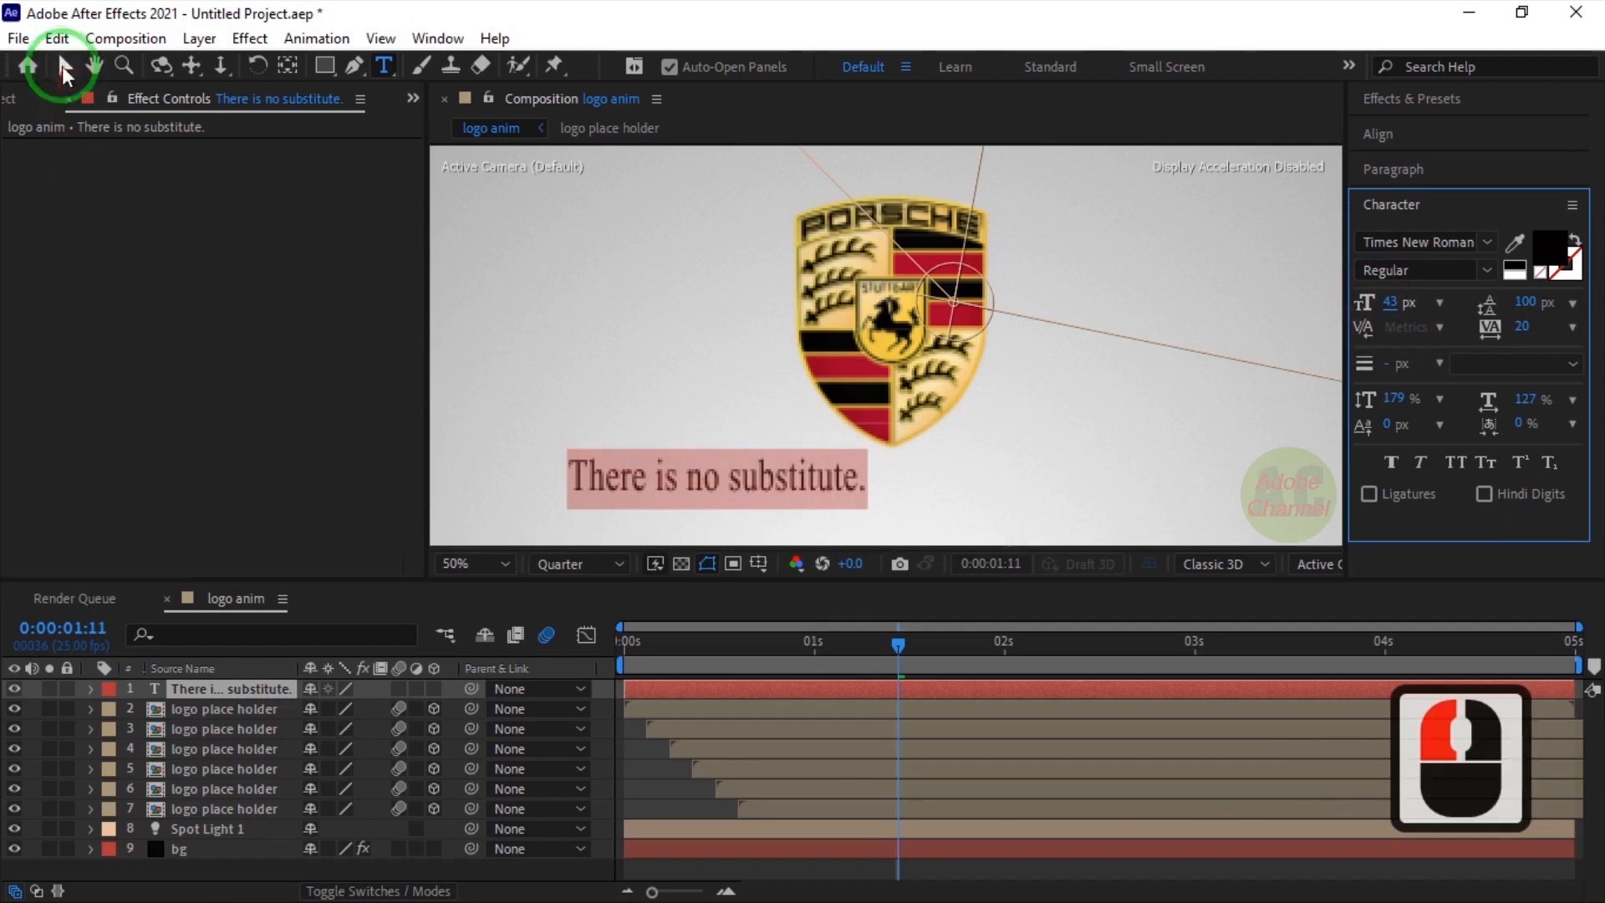
pyautogui.click(702, 468)
pyautogui.moveTo(732, 477); pyautogui.dragTo(889, 478)
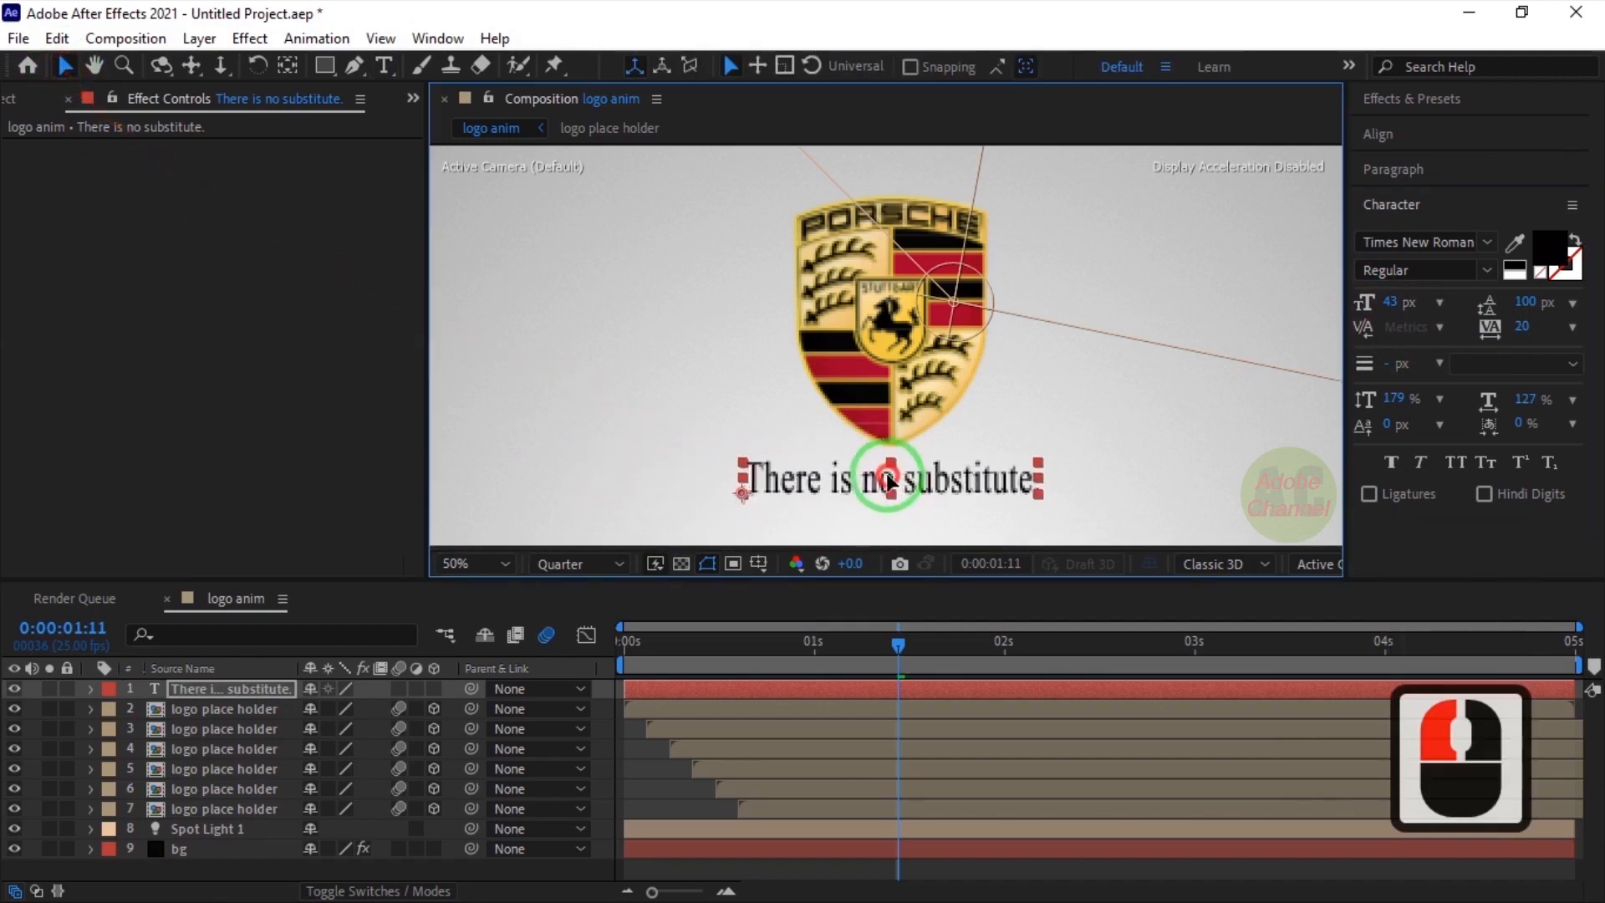
# With no layer selected, draw a rectangle slightly taller than the tagline just to its left on a new shape layer
pyautogui.click(311, 866)
pyautogui.click(324, 65)
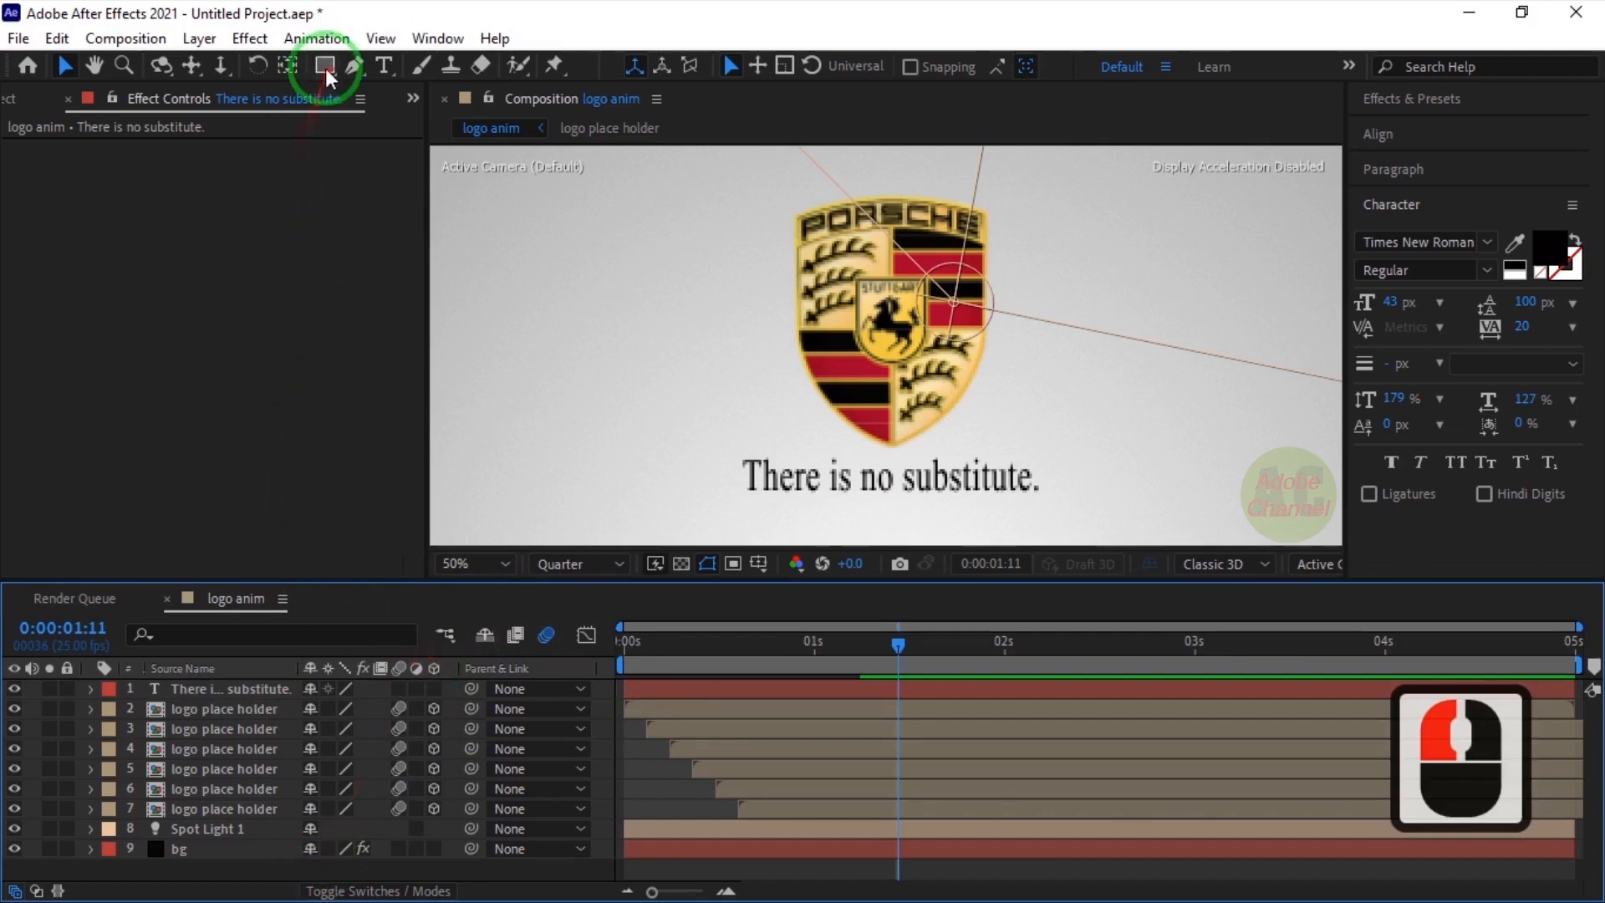
pyautogui.moveTo(717, 463)
pyautogui.mouseDown()
pyautogui.moveTo(713, 502)
pyautogui.moveTo(463, 492)
pyautogui.mouseUp()
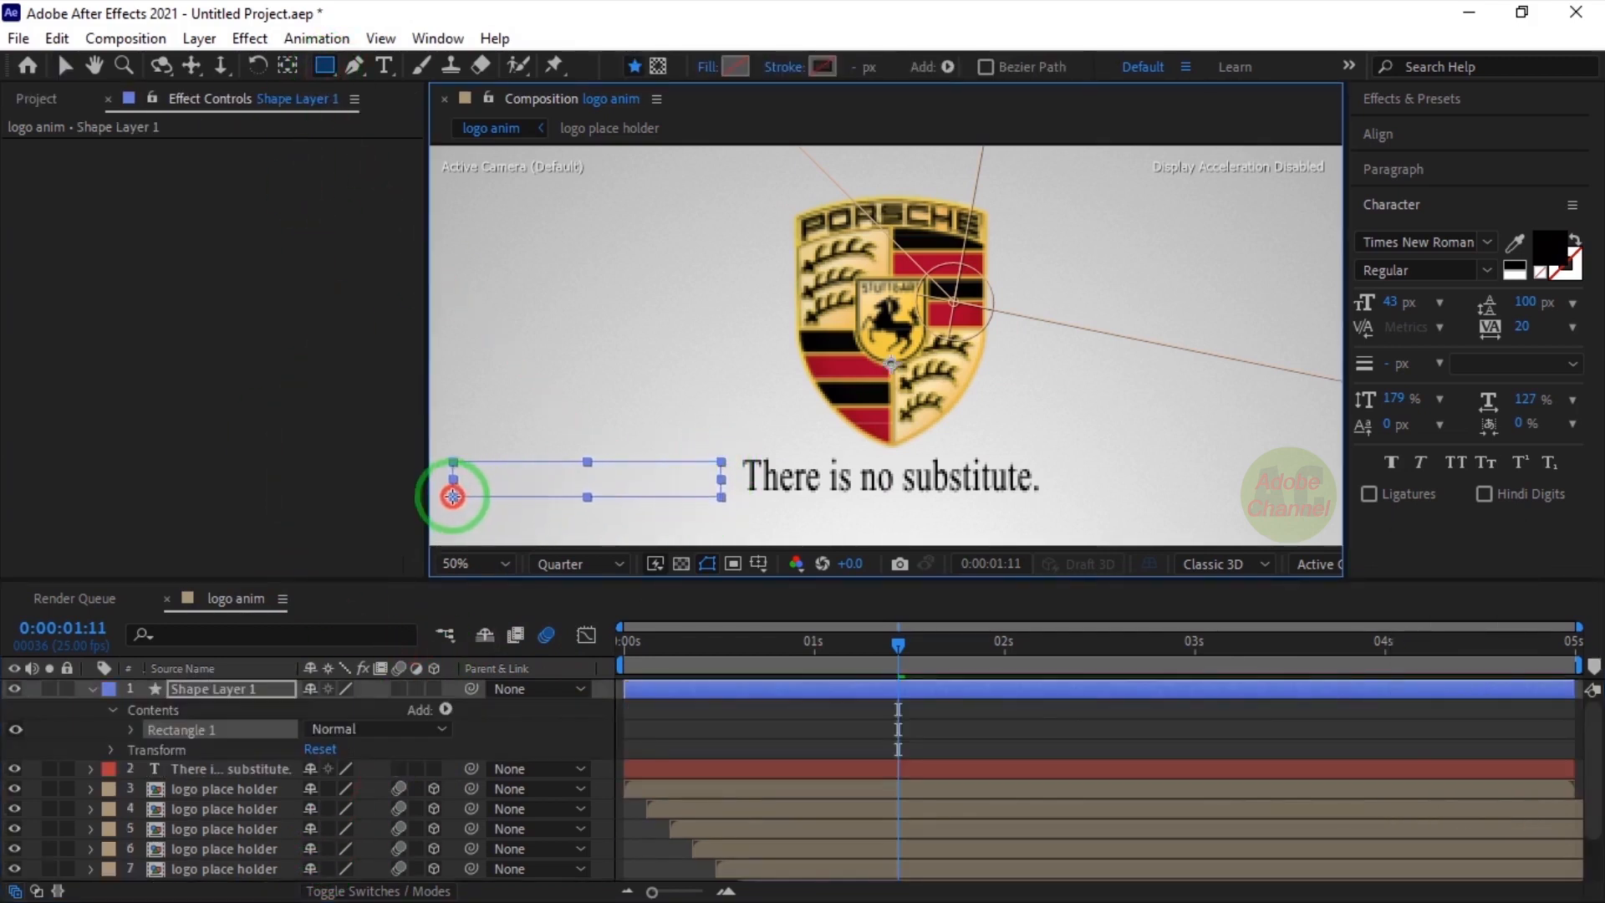
pyautogui.click(609, 523)
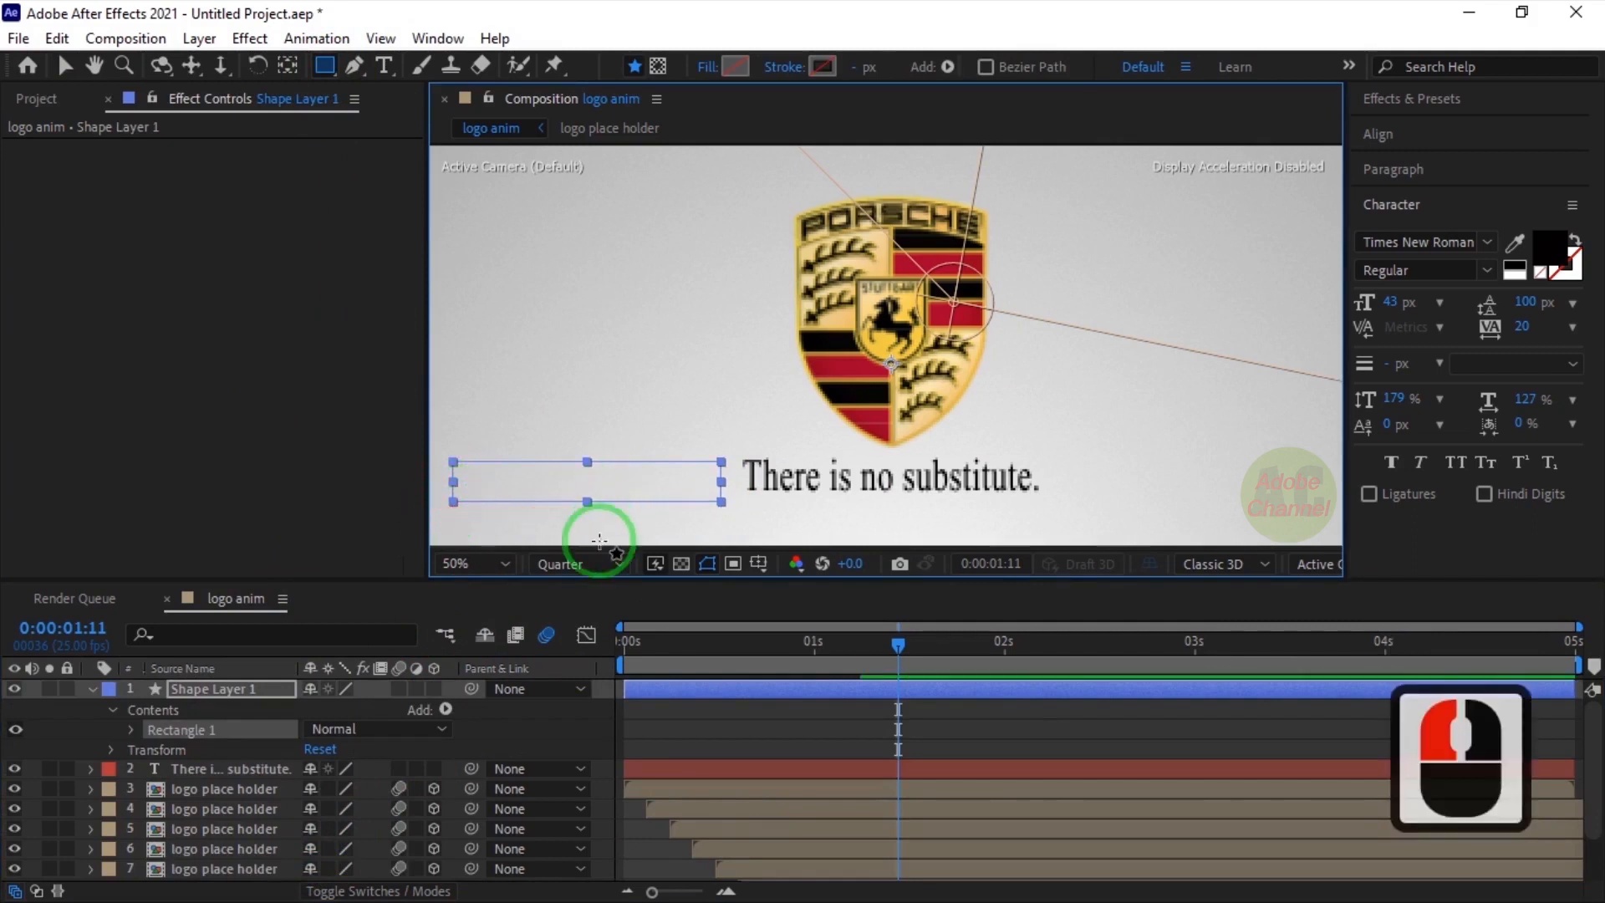
# Rename the new shape layer as matte
pyautogui.rightClick(222, 688)
pyautogui.click(308, 860)
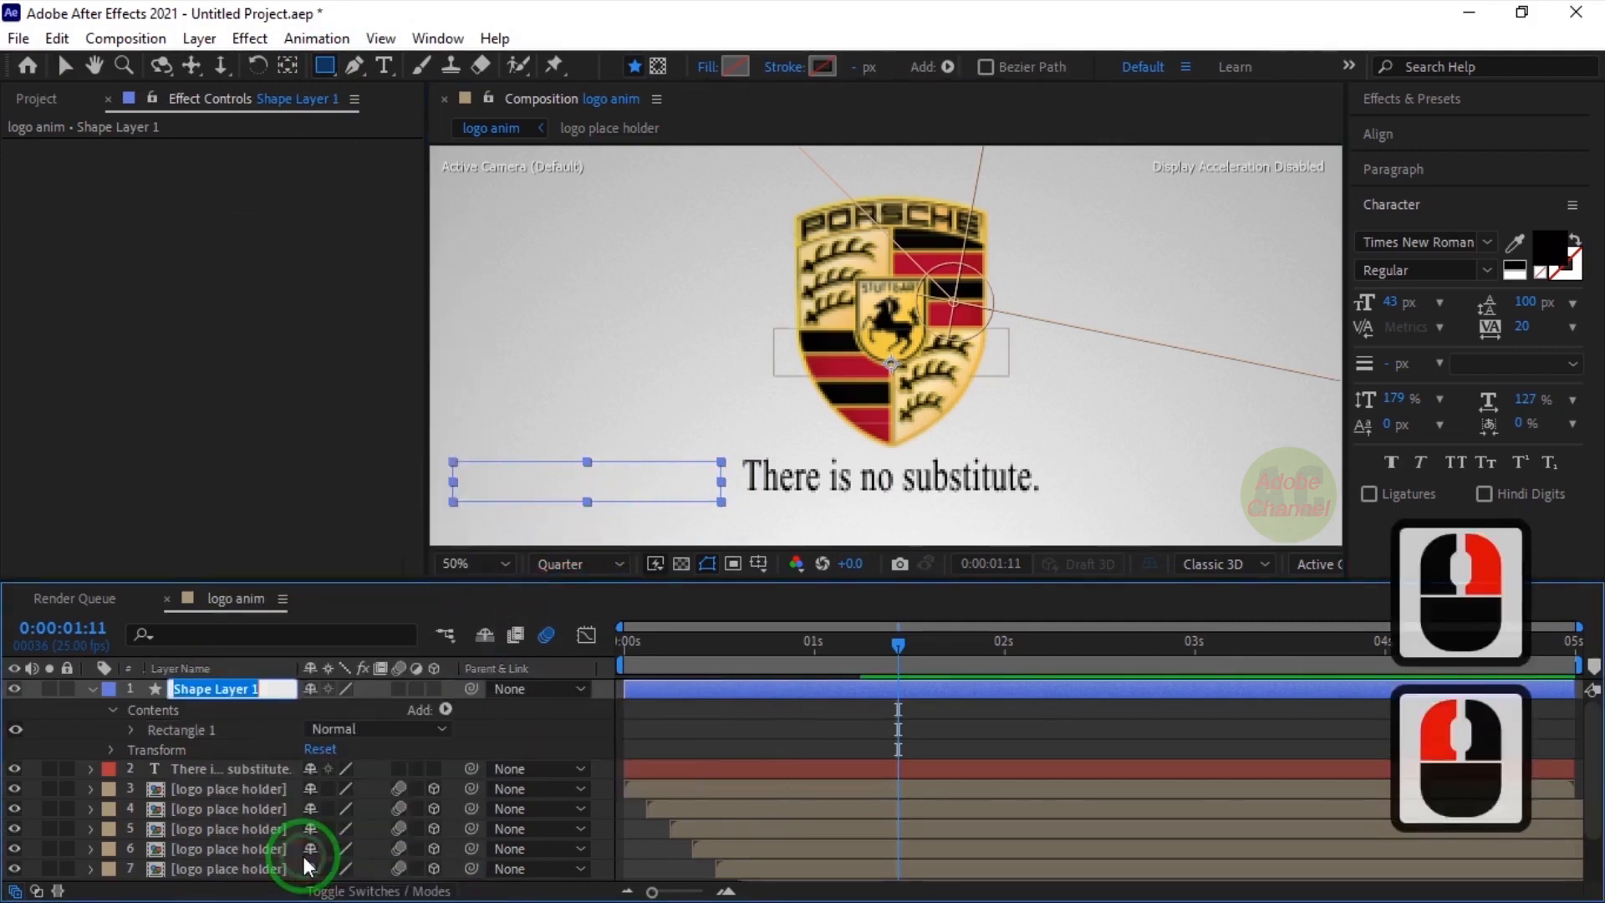
pyautogui.write('matte')
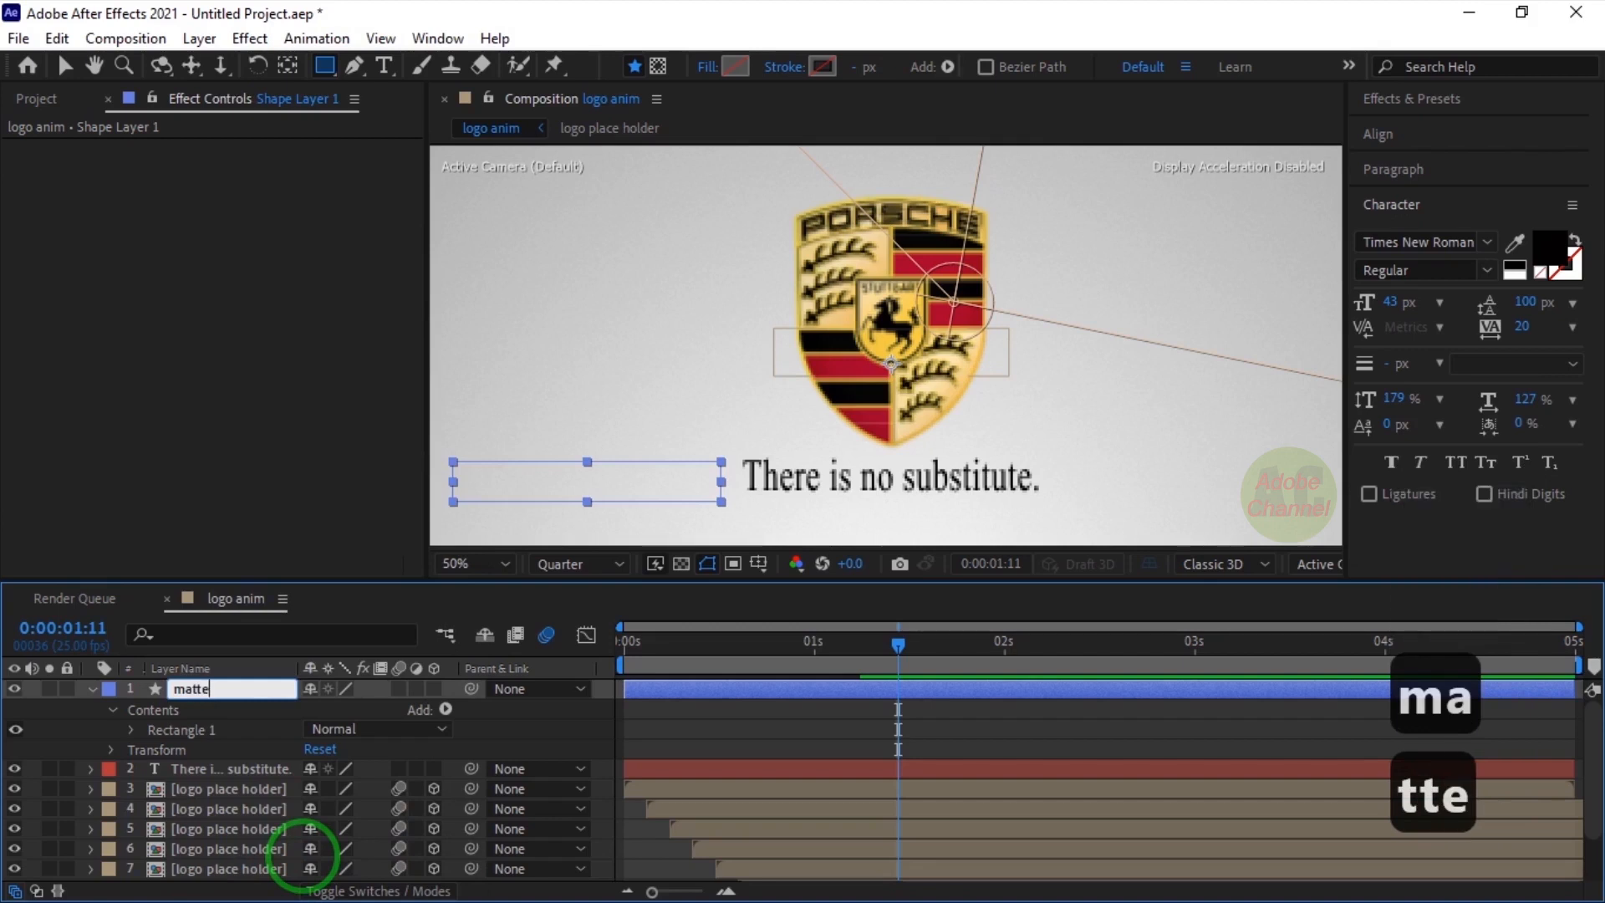
pyautogui.press('Return')
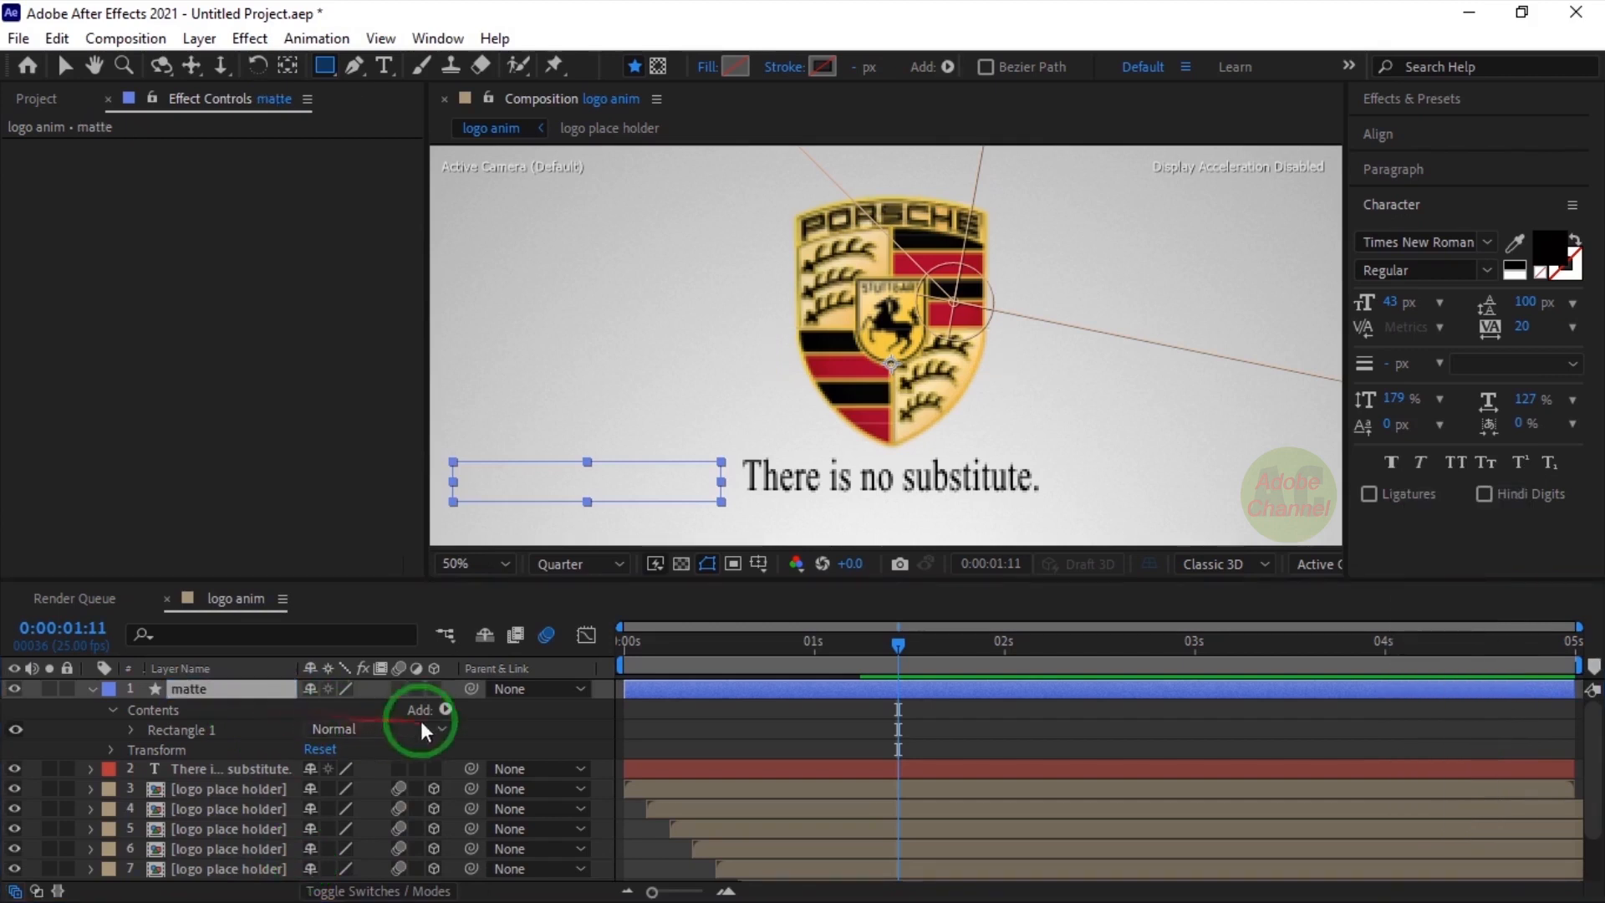
# Add a fill to the rectangle in the matte layer, then collapse the layer and select it for moving
pyautogui.click(448, 709)
pyautogui.click(519, 341)
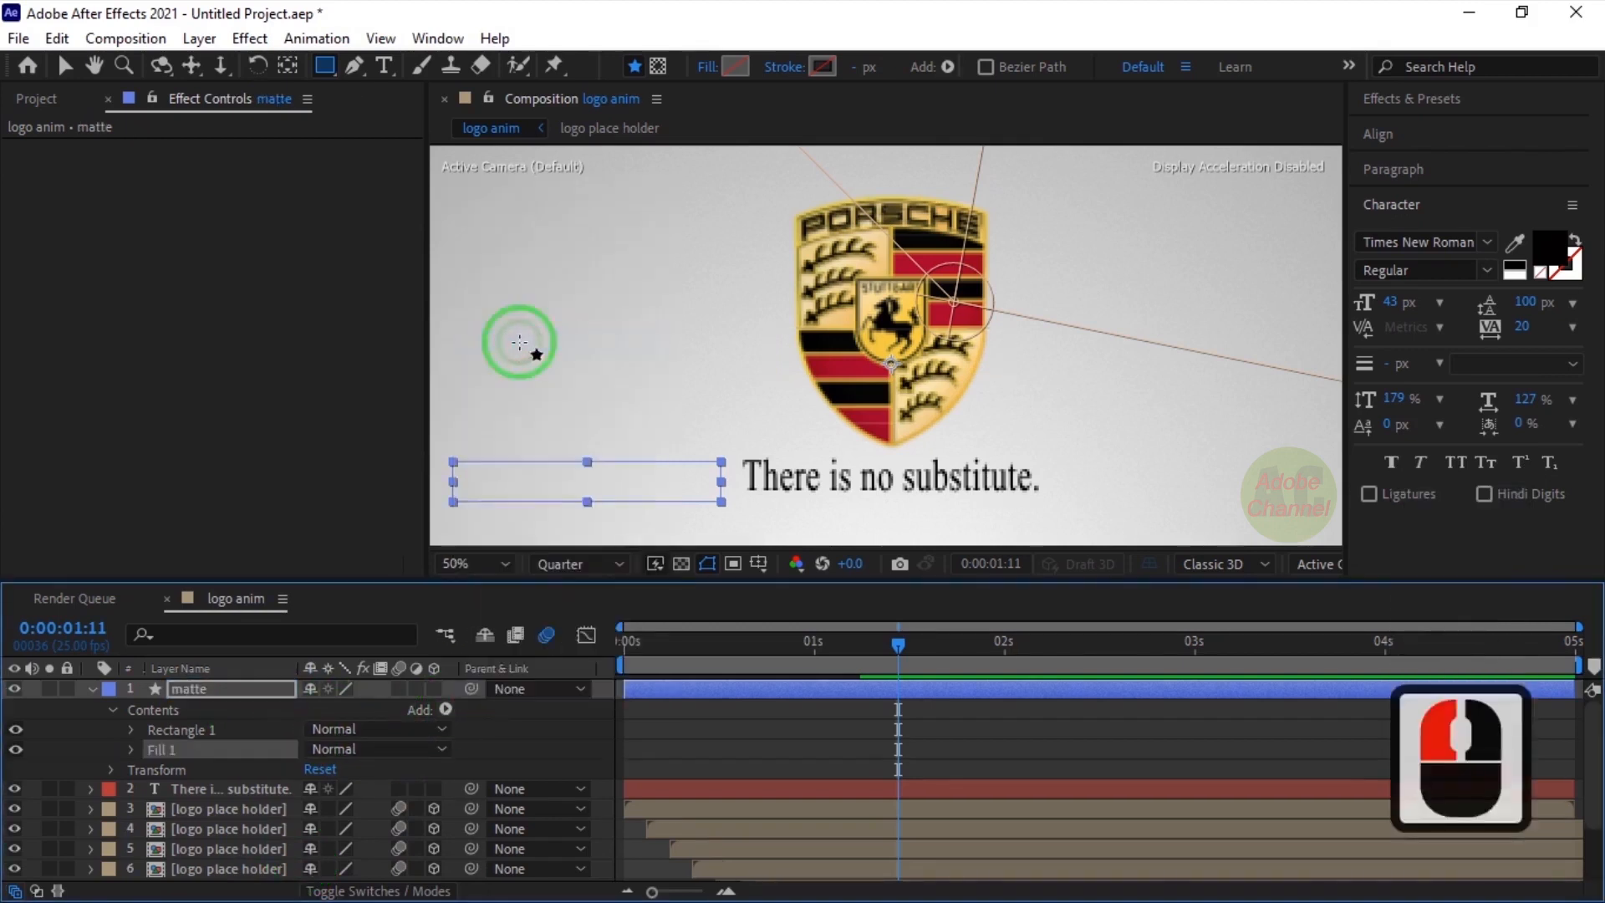
pyautogui.click(94, 691)
pyautogui.click(232, 689)
pyautogui.press('v')
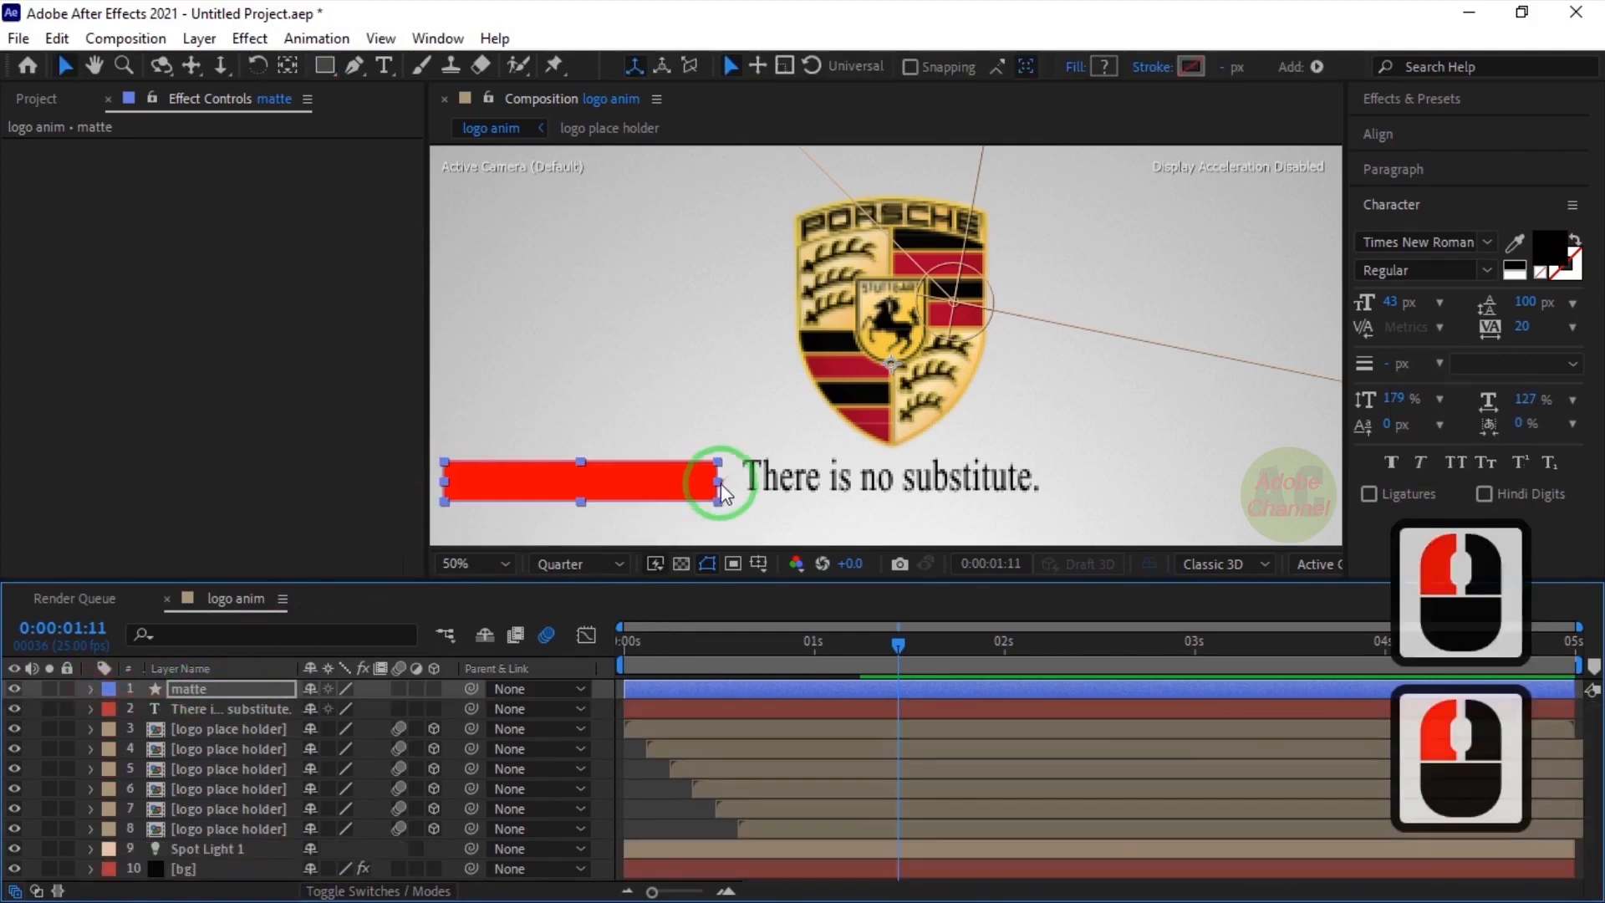
# Widen the red matte rectangle slightly and move it up so it lines up beside the tagline
pyautogui.click(724, 482)
pyautogui.moveTo(724, 483); pyautogui.dragTo(734, 482)
pyautogui.click(594, 459)
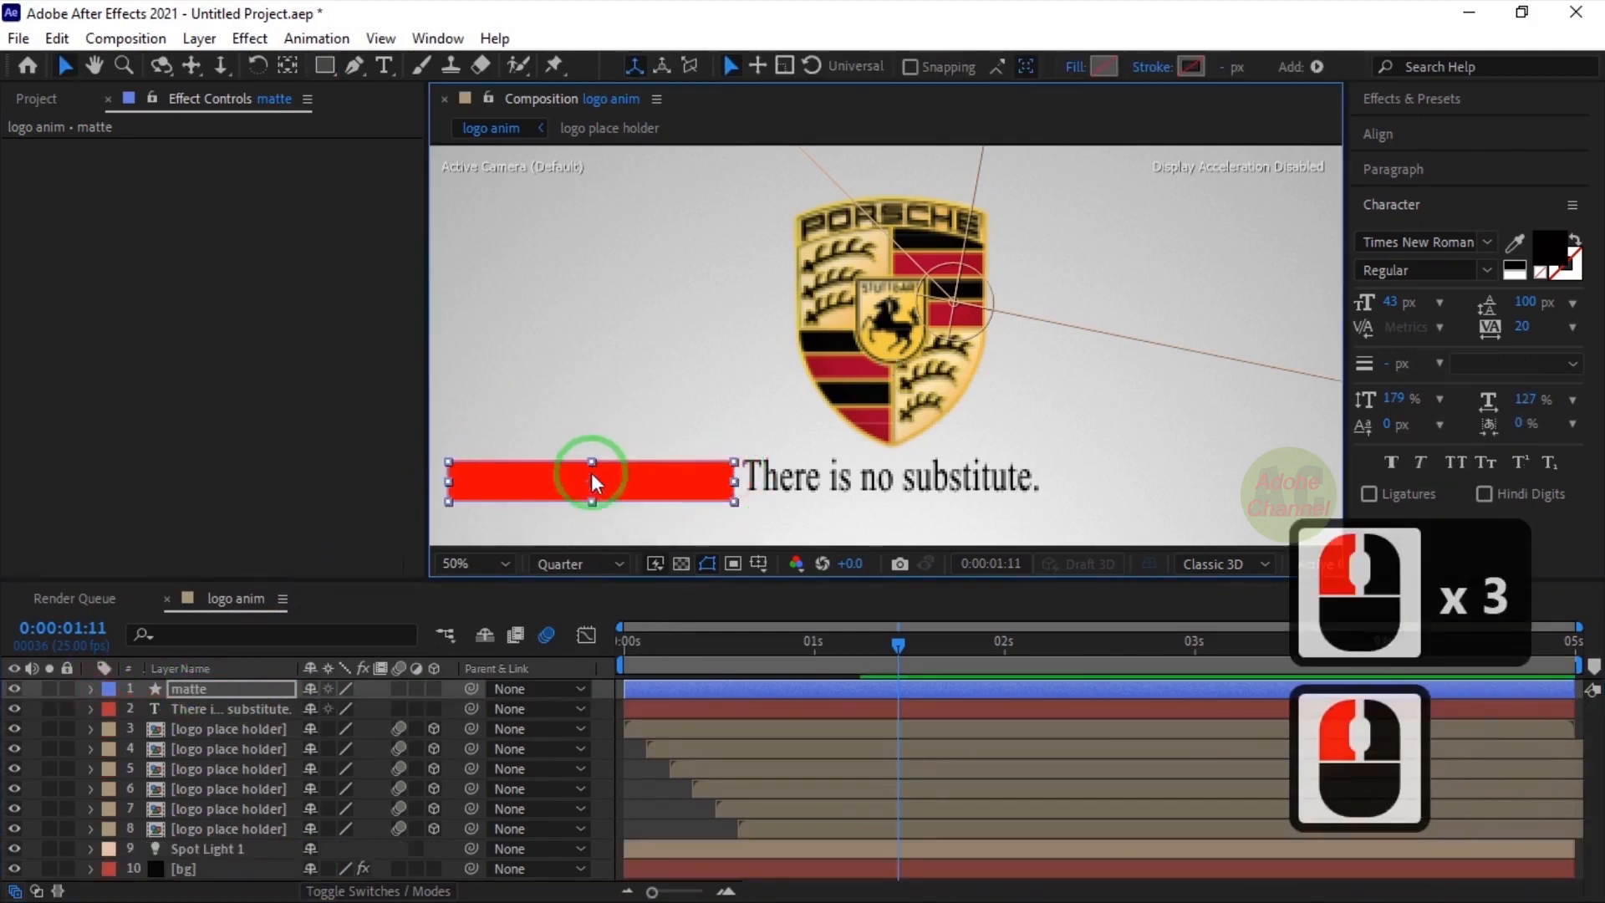
pyautogui.moveTo(592, 474); pyautogui.dragTo(590, 469)
pyautogui.click(509, 483)
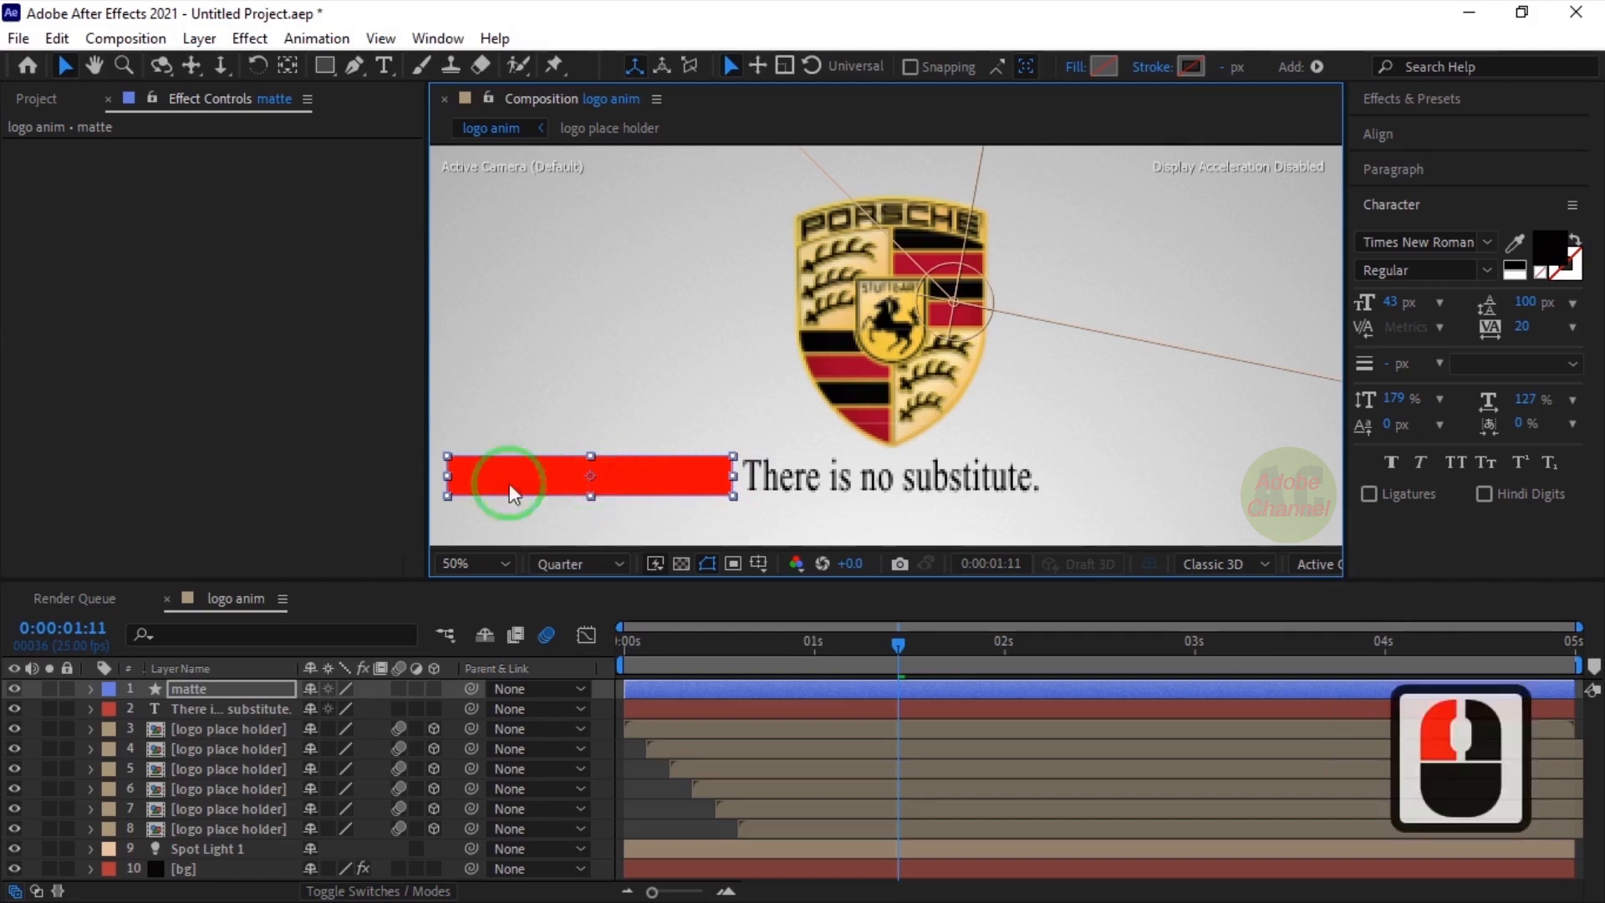
pyautogui.moveTo(444, 473); pyautogui.dragTo(440, 473)
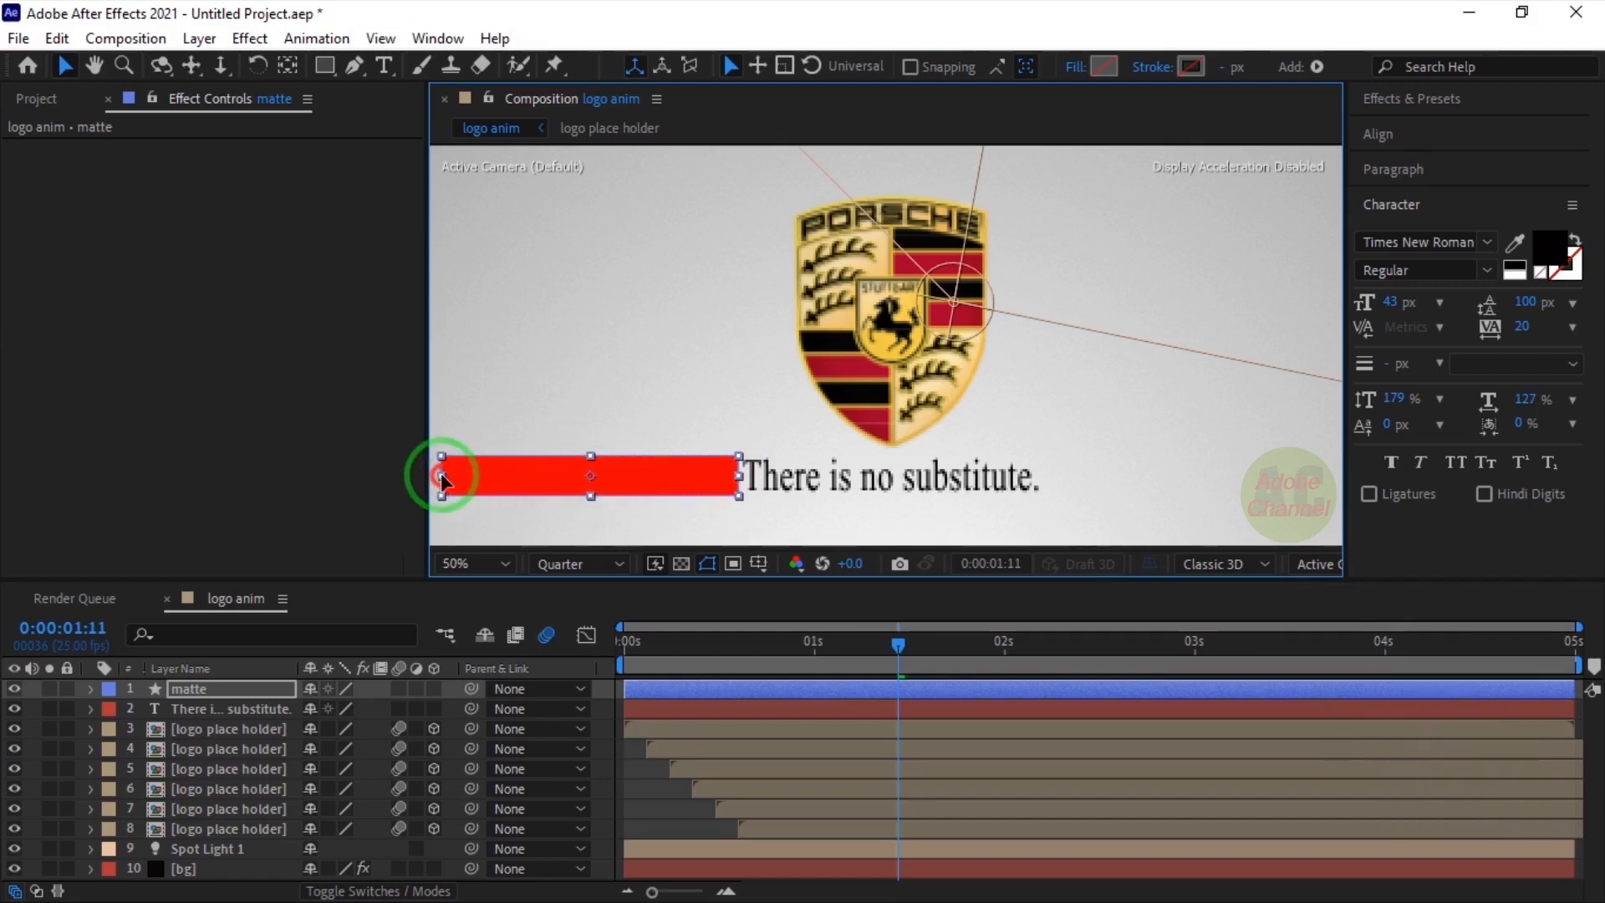
# Add a starting Position keyframe to the matte layer at 0:00:01:15
pyautogui.press('p')
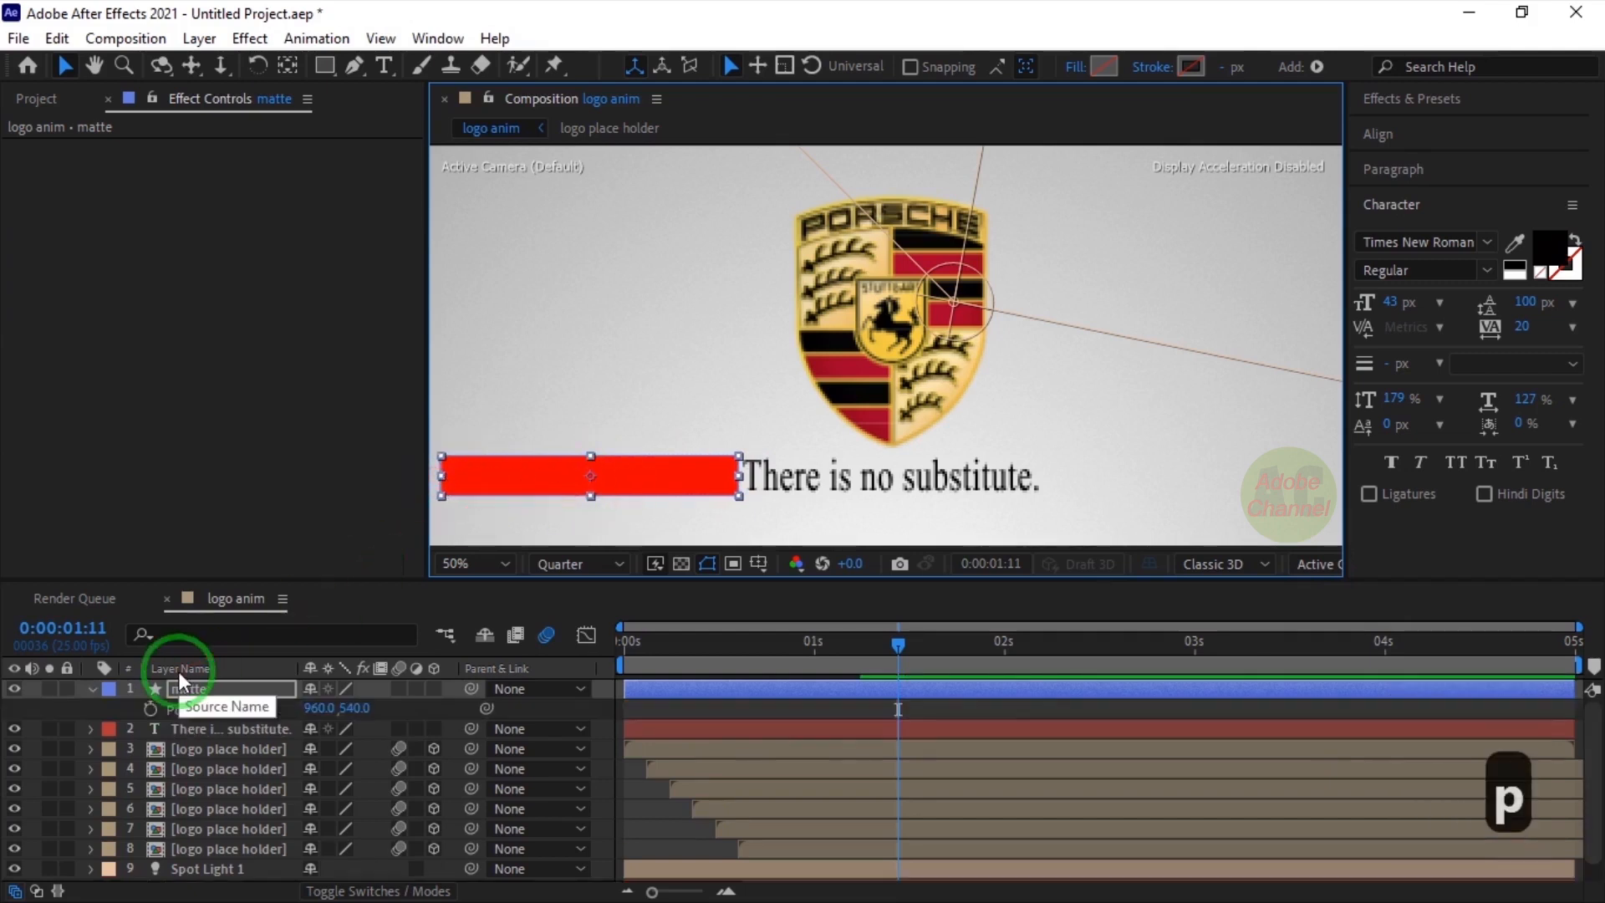
pyautogui.click(67, 628)
pyautogui.write('115')
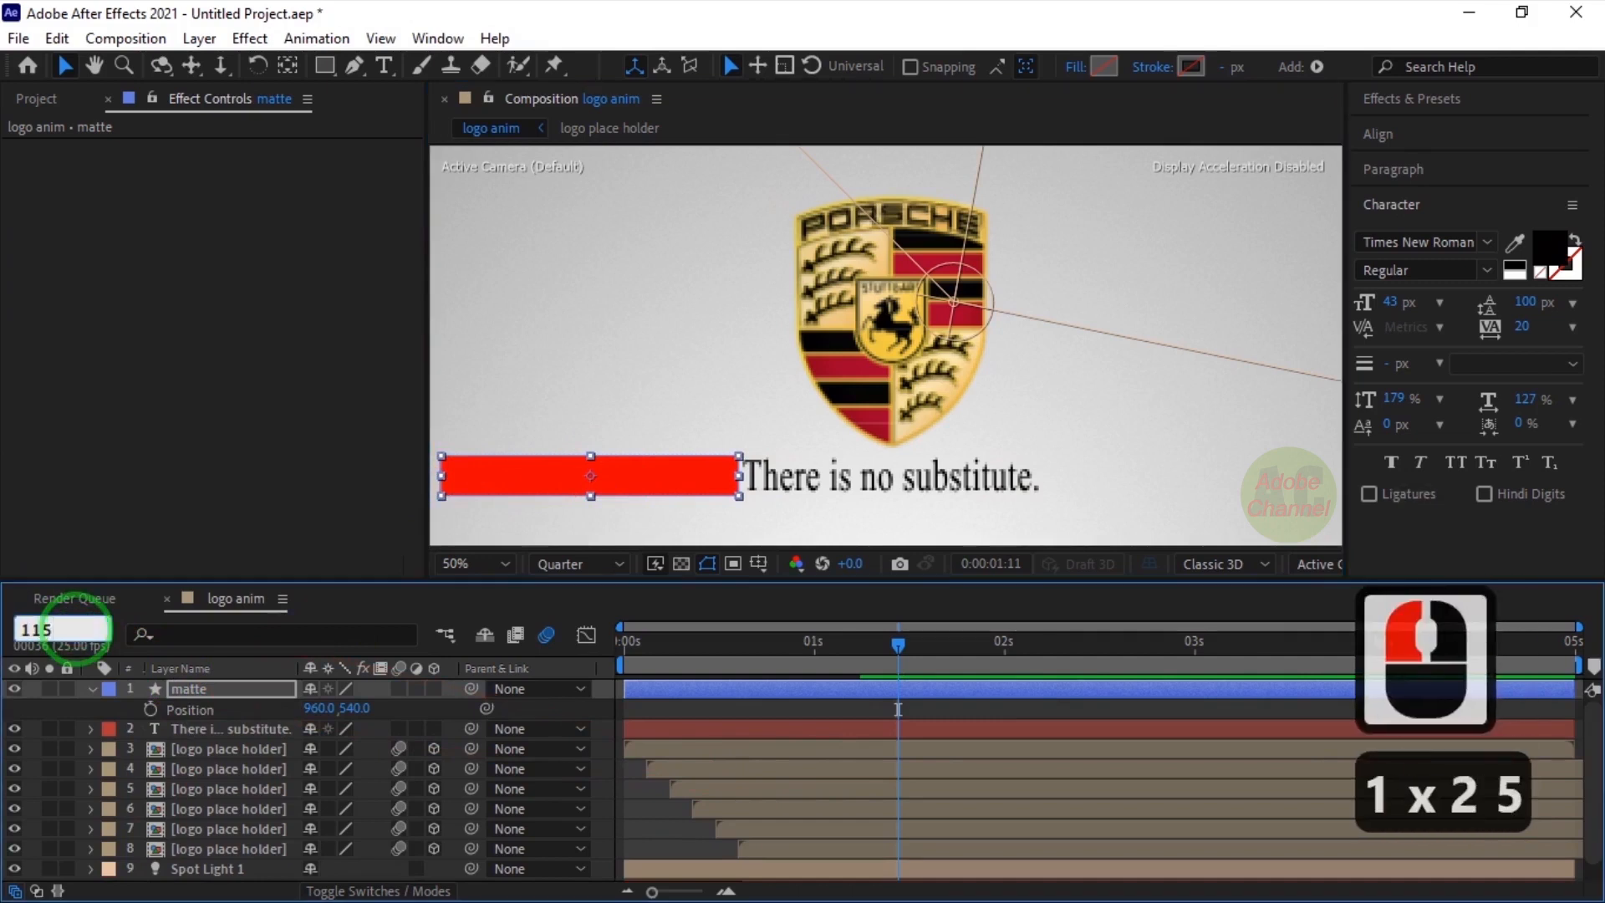
pyautogui.press('Return')
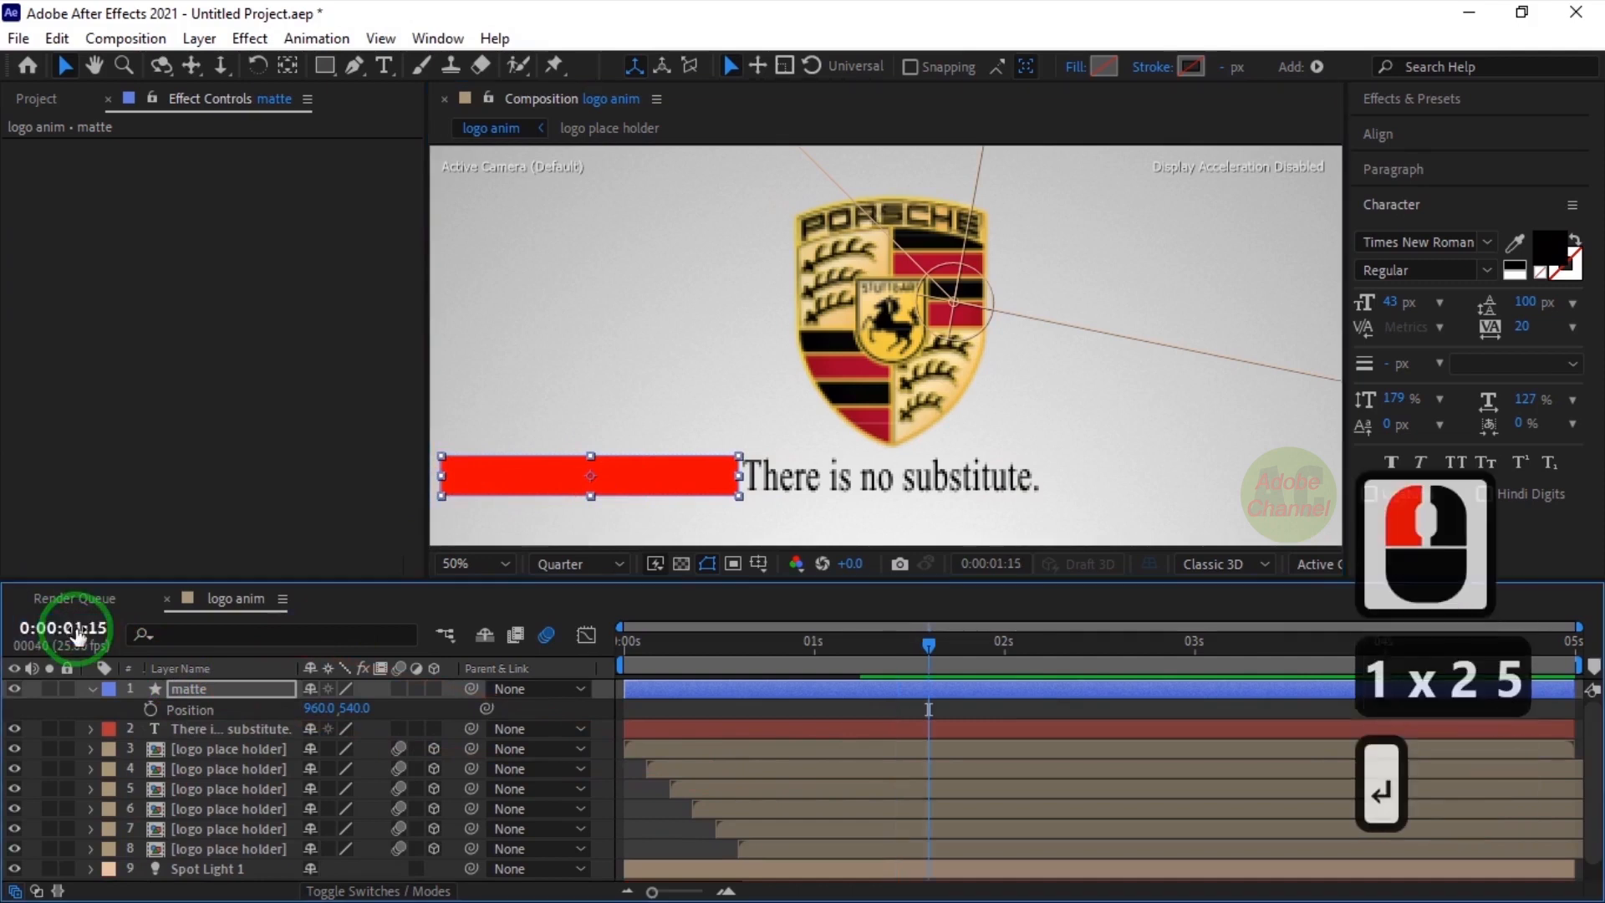
pyautogui.click(151, 709)
# At 0:00:02:15, set the matte layer's X position to 1475 so the rectangle covers the tagline
pyautogui.click(65, 628)
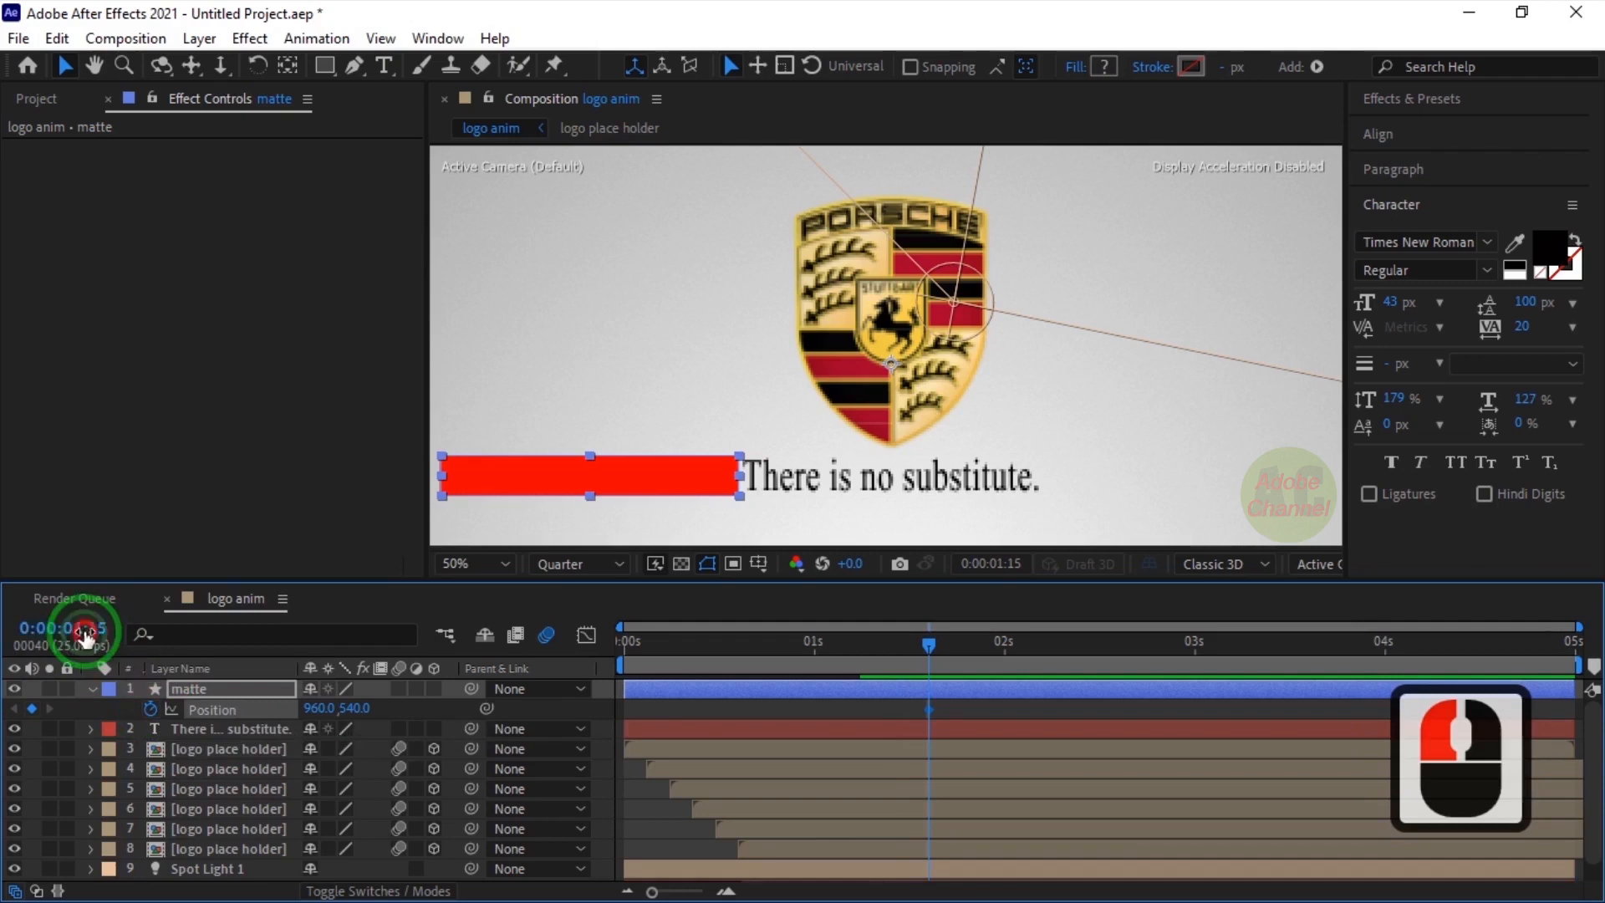
pyautogui.write('215')
pyautogui.press('Return')
pyautogui.click(317, 709)
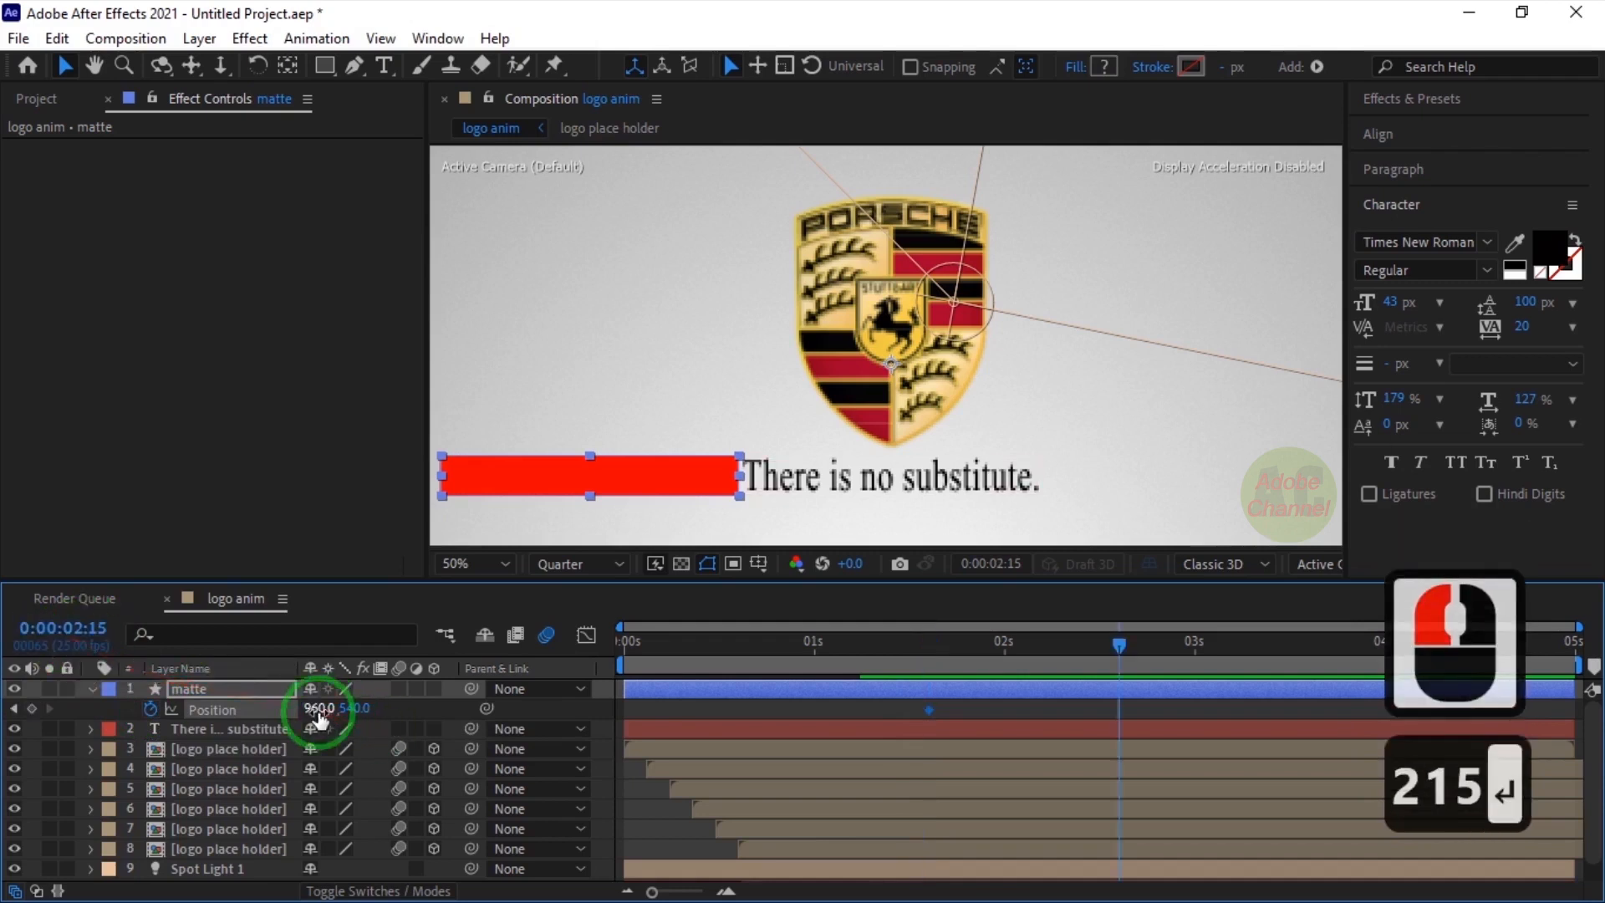
pyautogui.moveTo(316, 709); pyautogui.dragTo(931, 729)
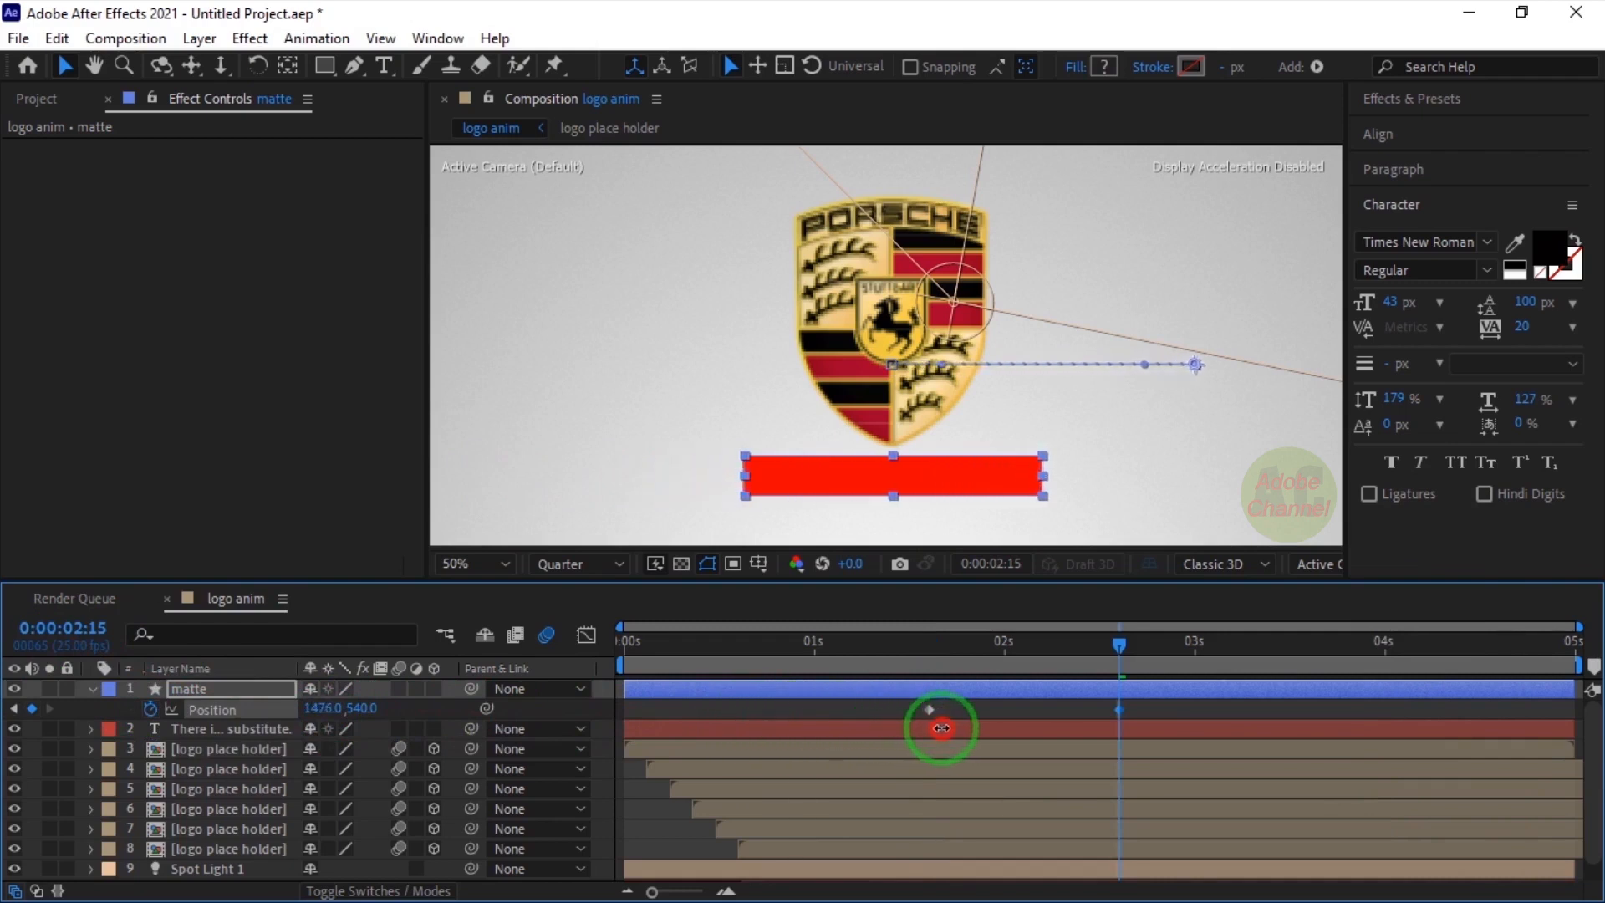
pyautogui.moveTo(941, 728); pyautogui.dragTo(941, 729)
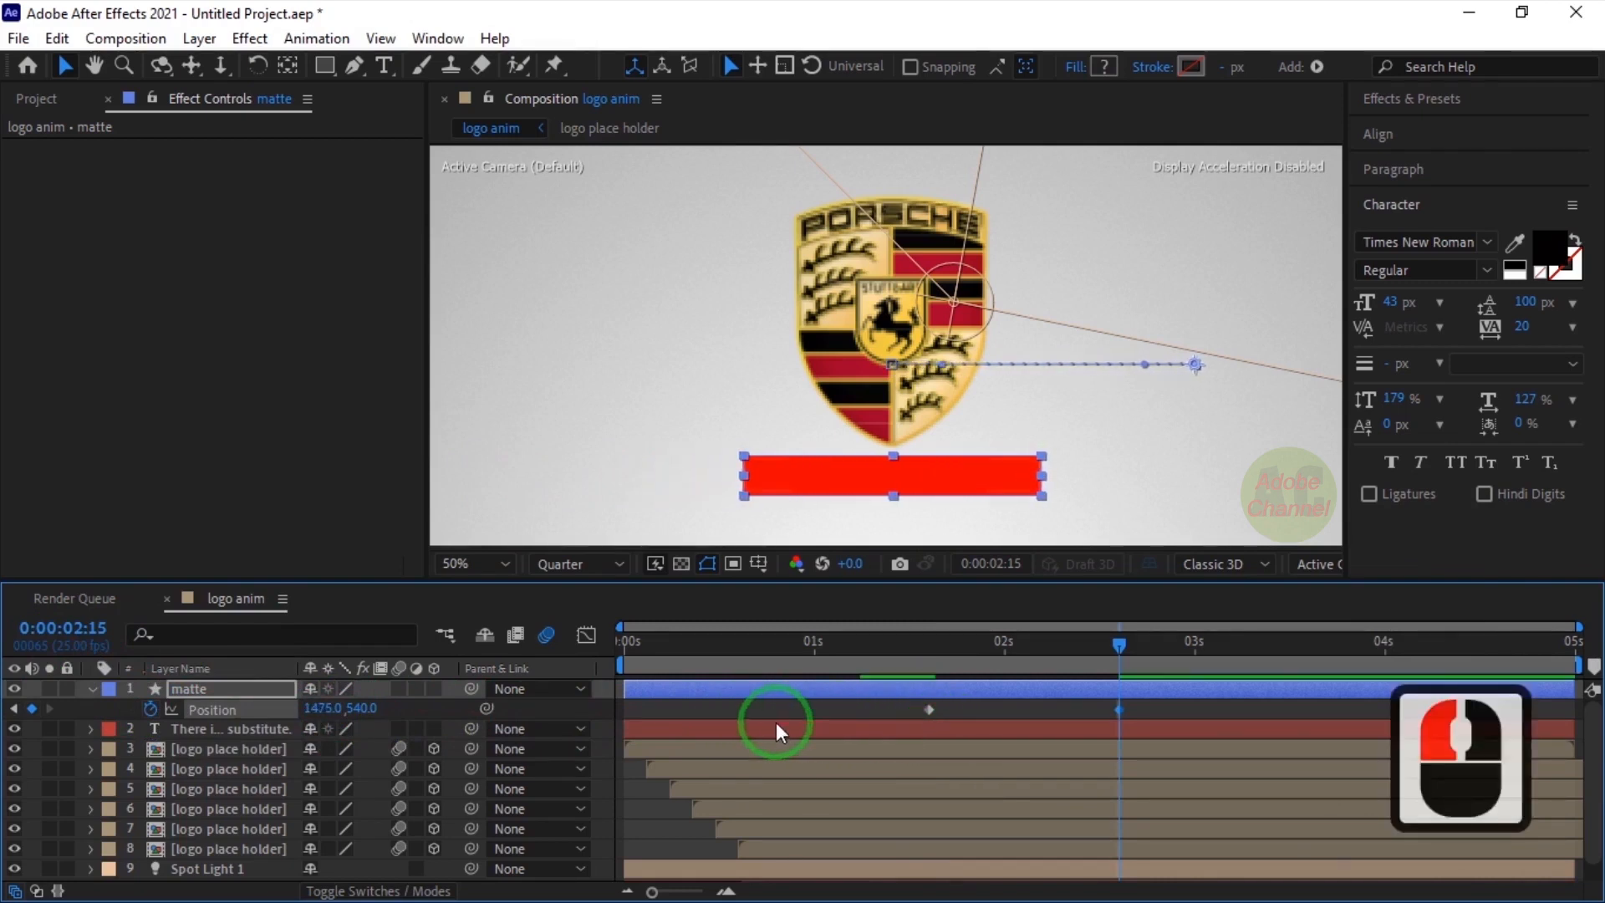
# Apply Easy Ease to both Position keyframes of the matte layer and collapse its properties
pyautogui.click(1120, 710)
pyautogui.click(928, 710)
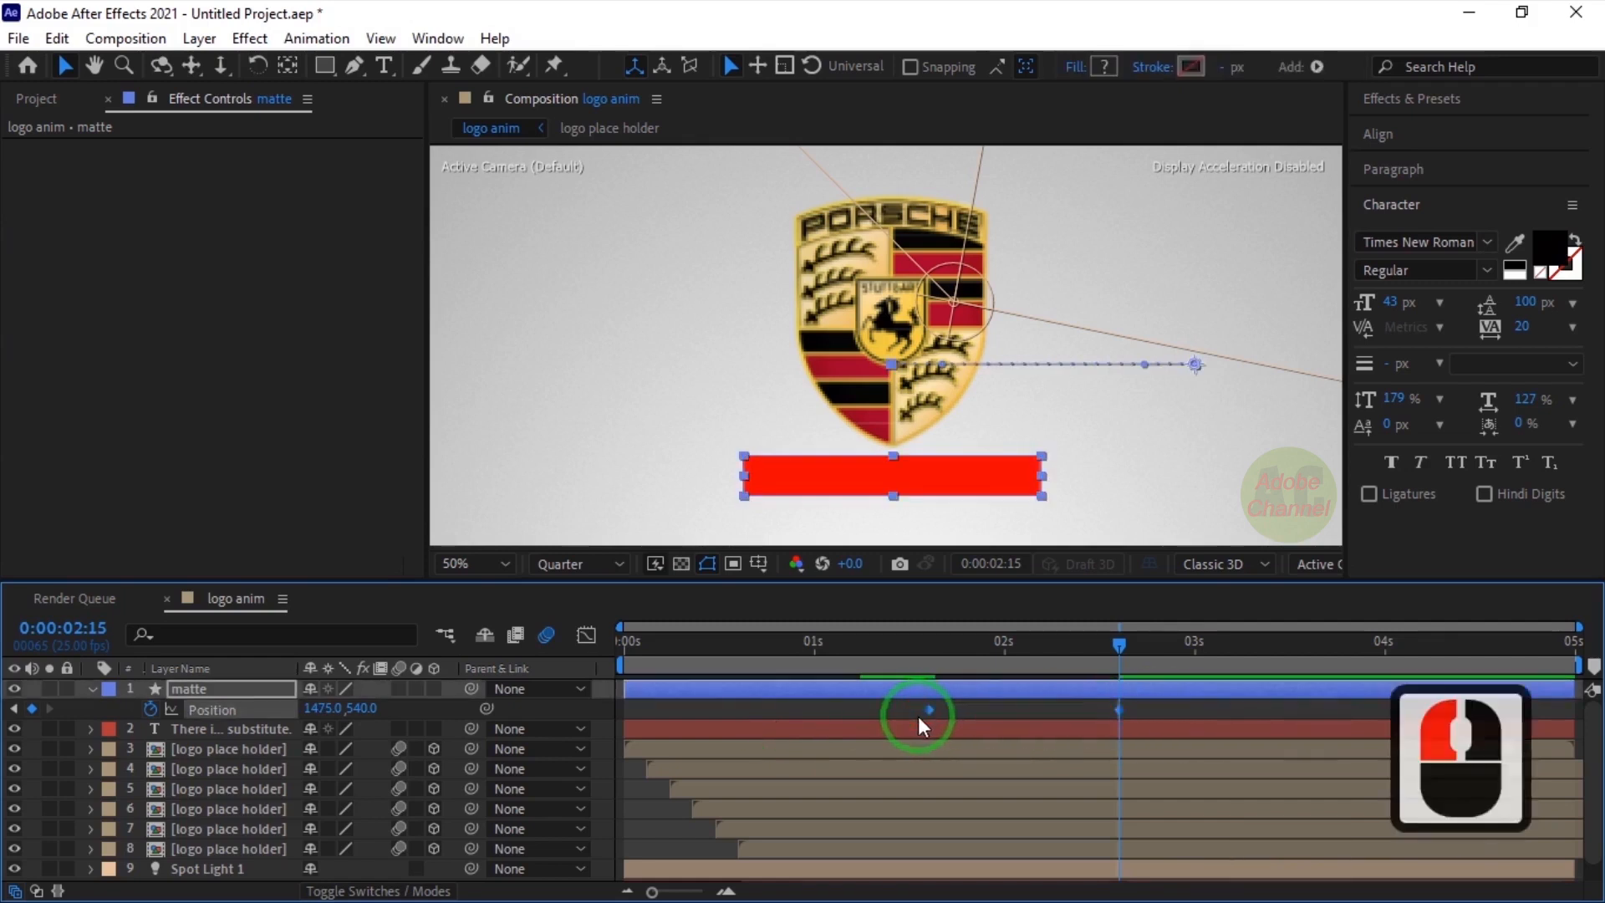
pyautogui.press('F9')
pyautogui.click(92, 688)
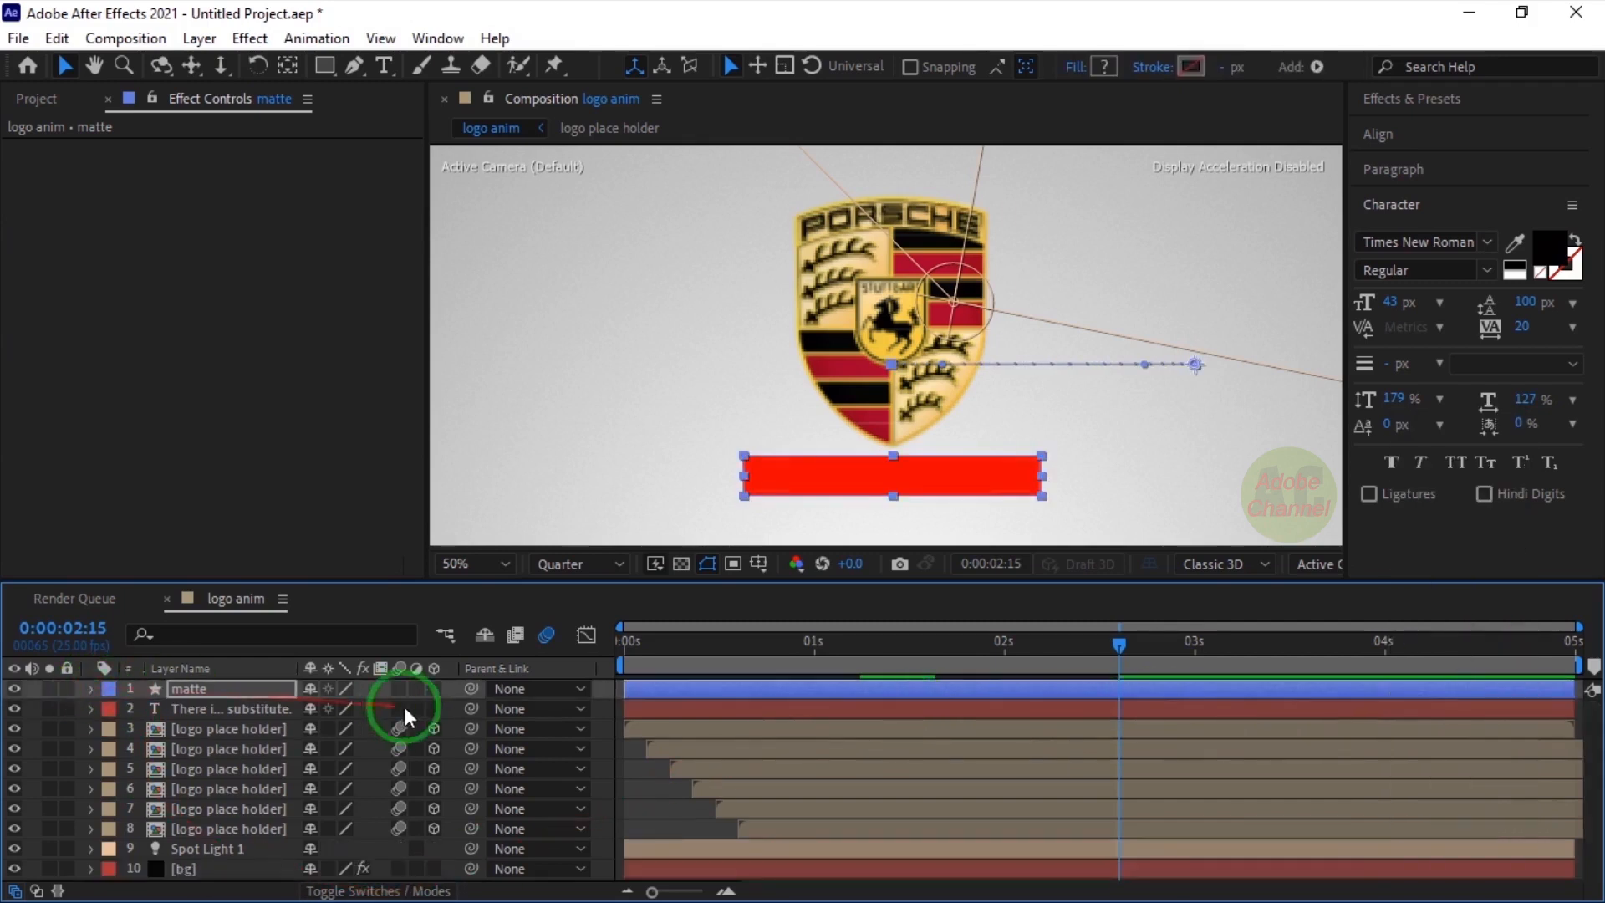
# Set the tagline layer's track matte to Alpha Matte "matte"
pyautogui.click(380, 891)
pyautogui.click(450, 709)
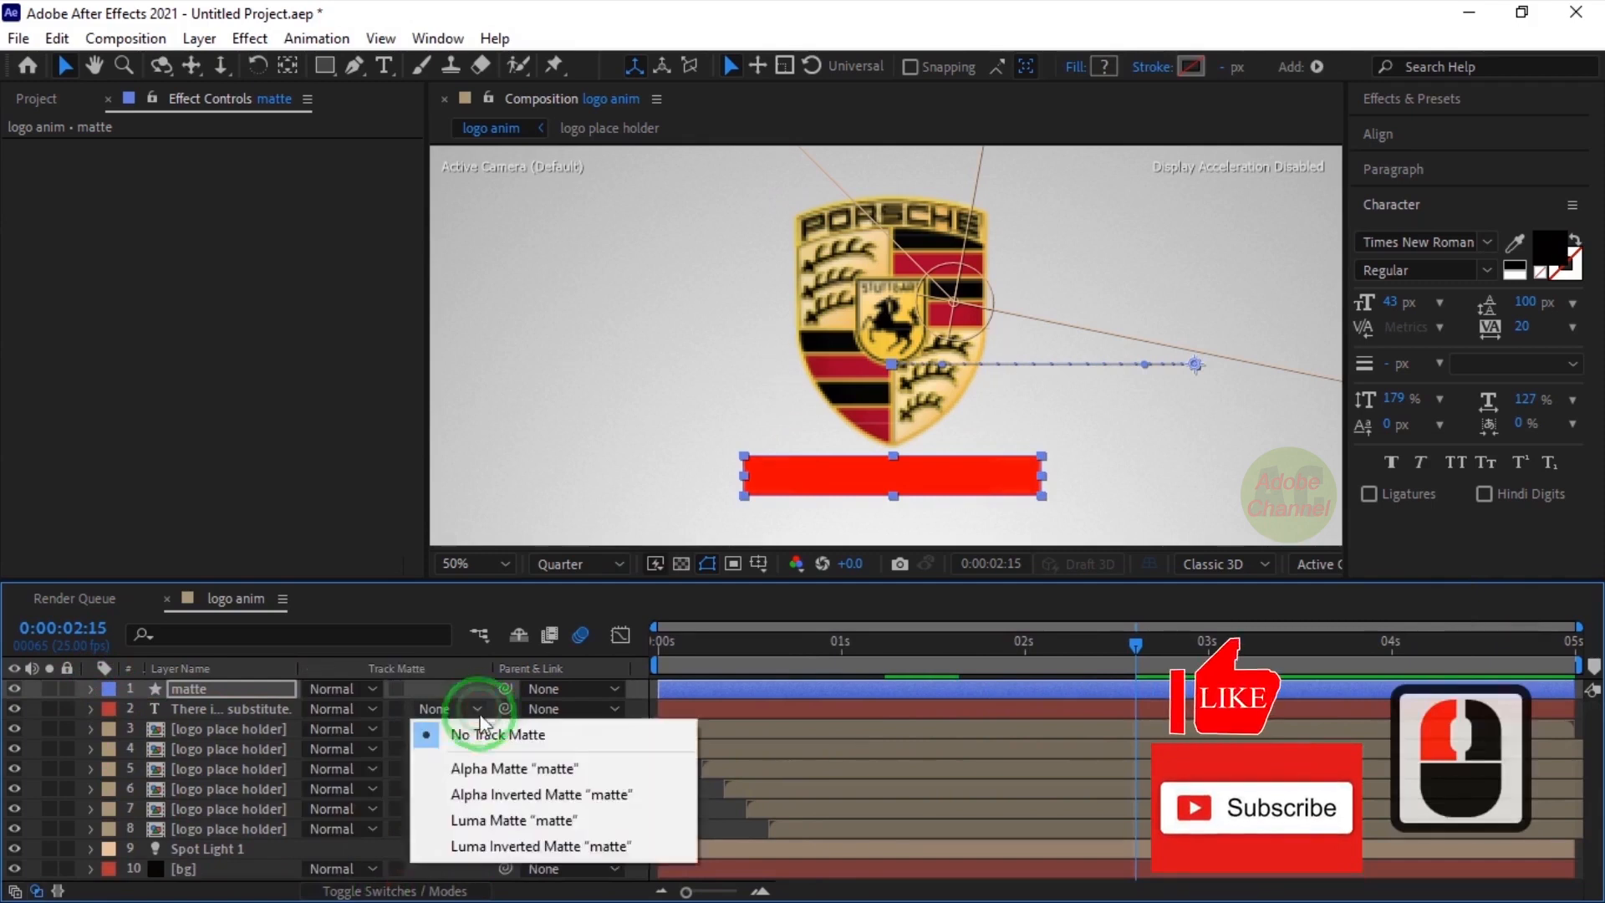
pyautogui.click(493, 769)
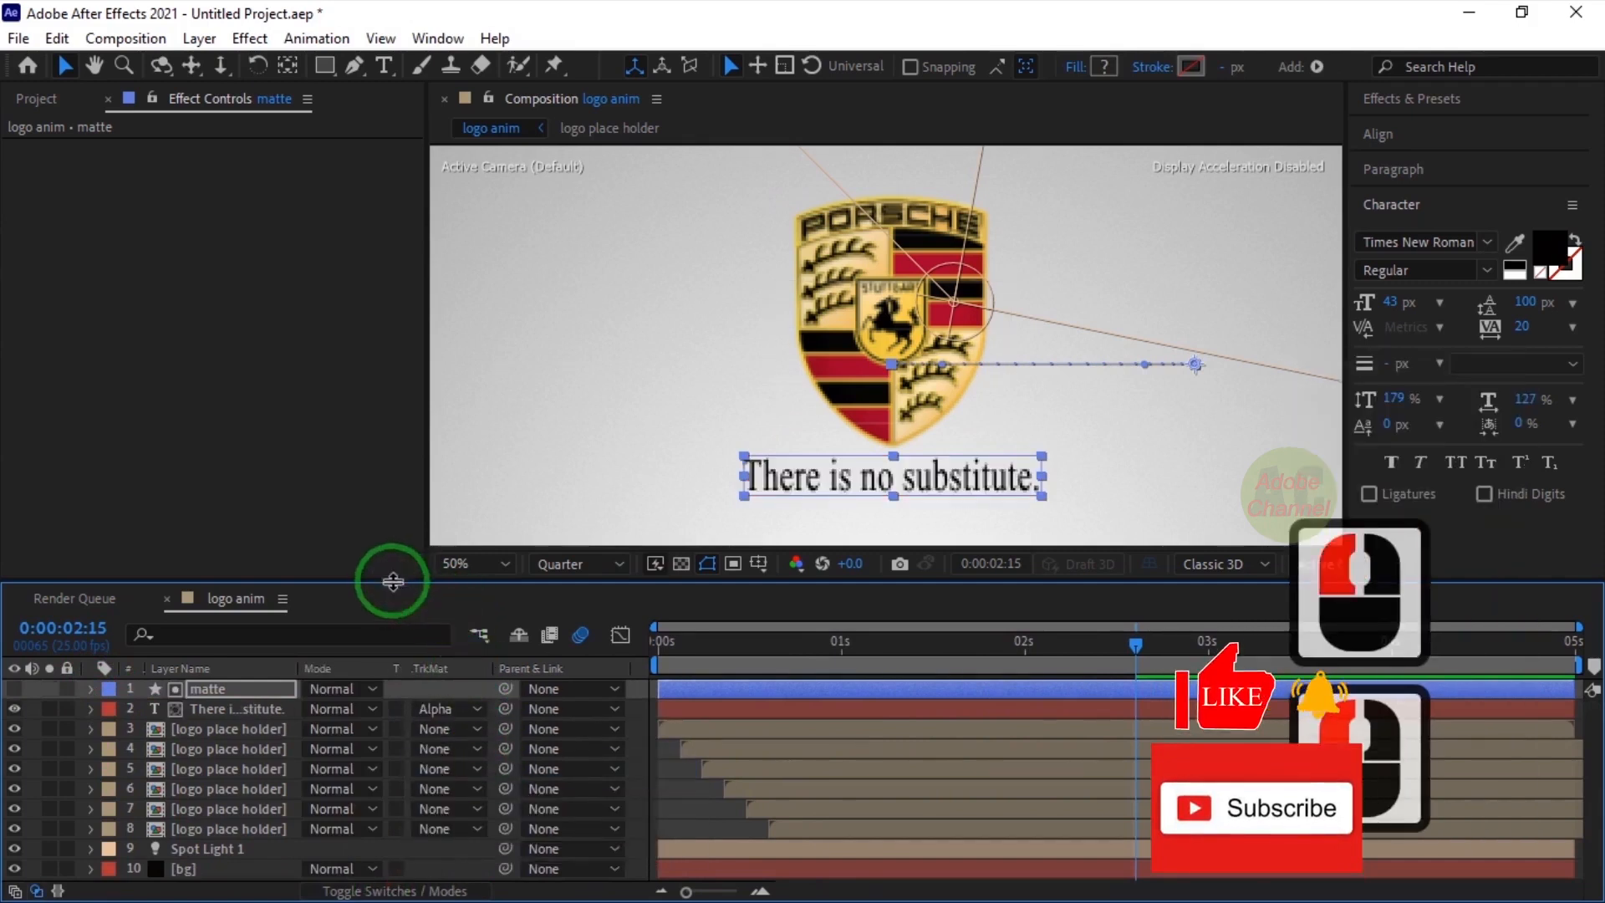
# Create a new black 1920 x 1080 px solid named flare above the other layers
pyautogui.moveTo(391, 578); pyautogui.dragTo(391, 549)
pyautogui.rightClick(259, 860)
pyautogui.moveTo(335, 577)
pyautogui.click(604, 640)
pyautogui.write('flare')
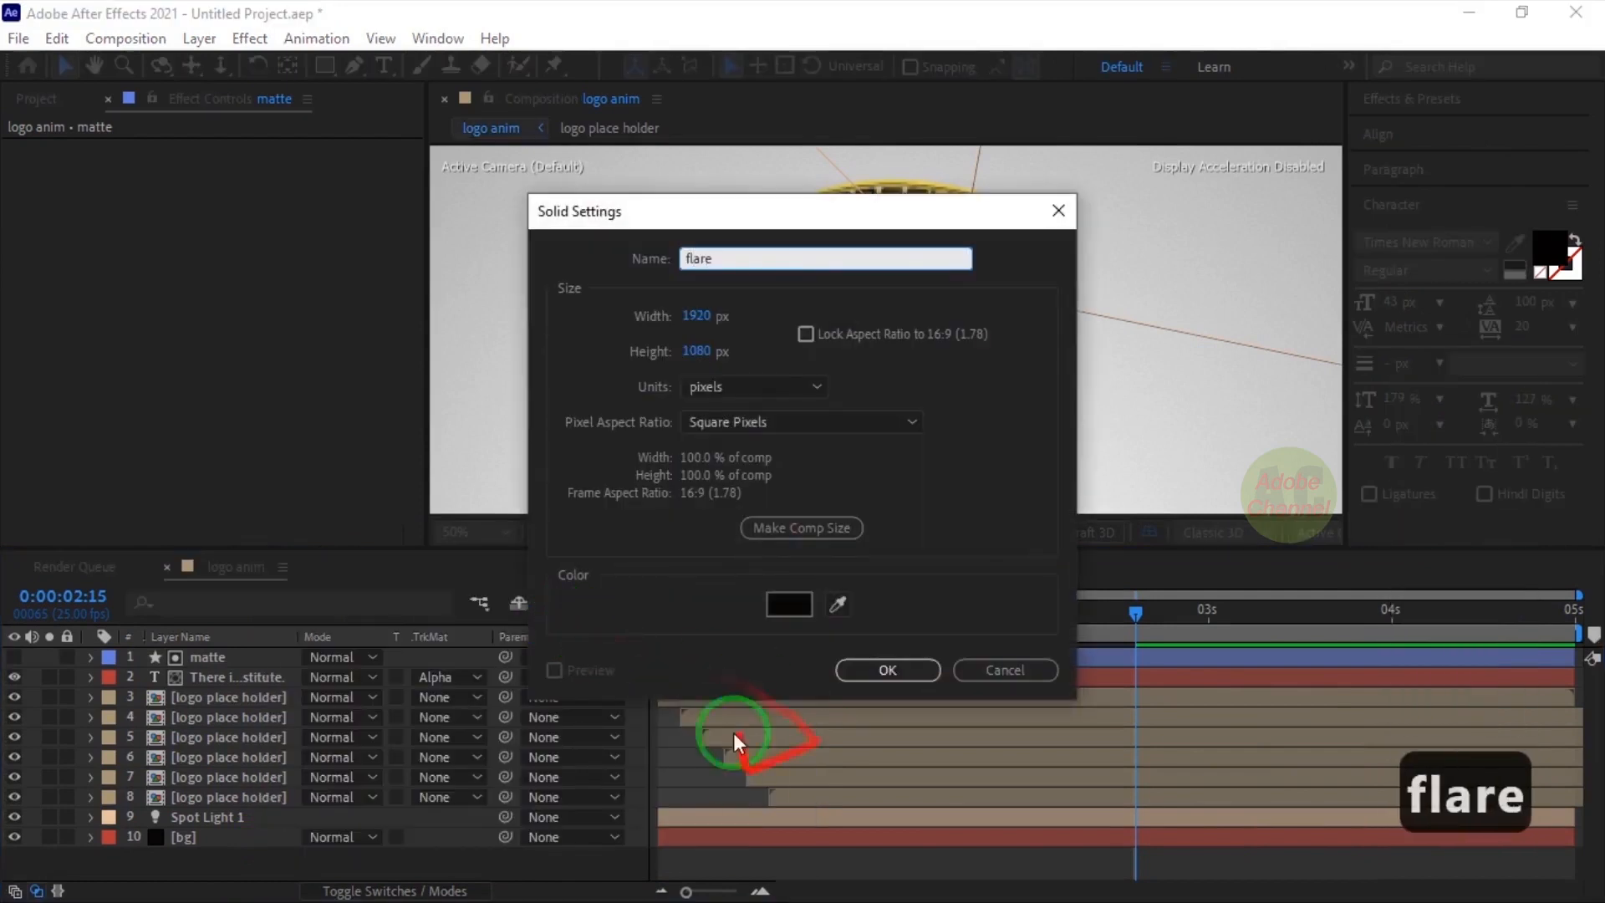
pyautogui.click(886, 668)
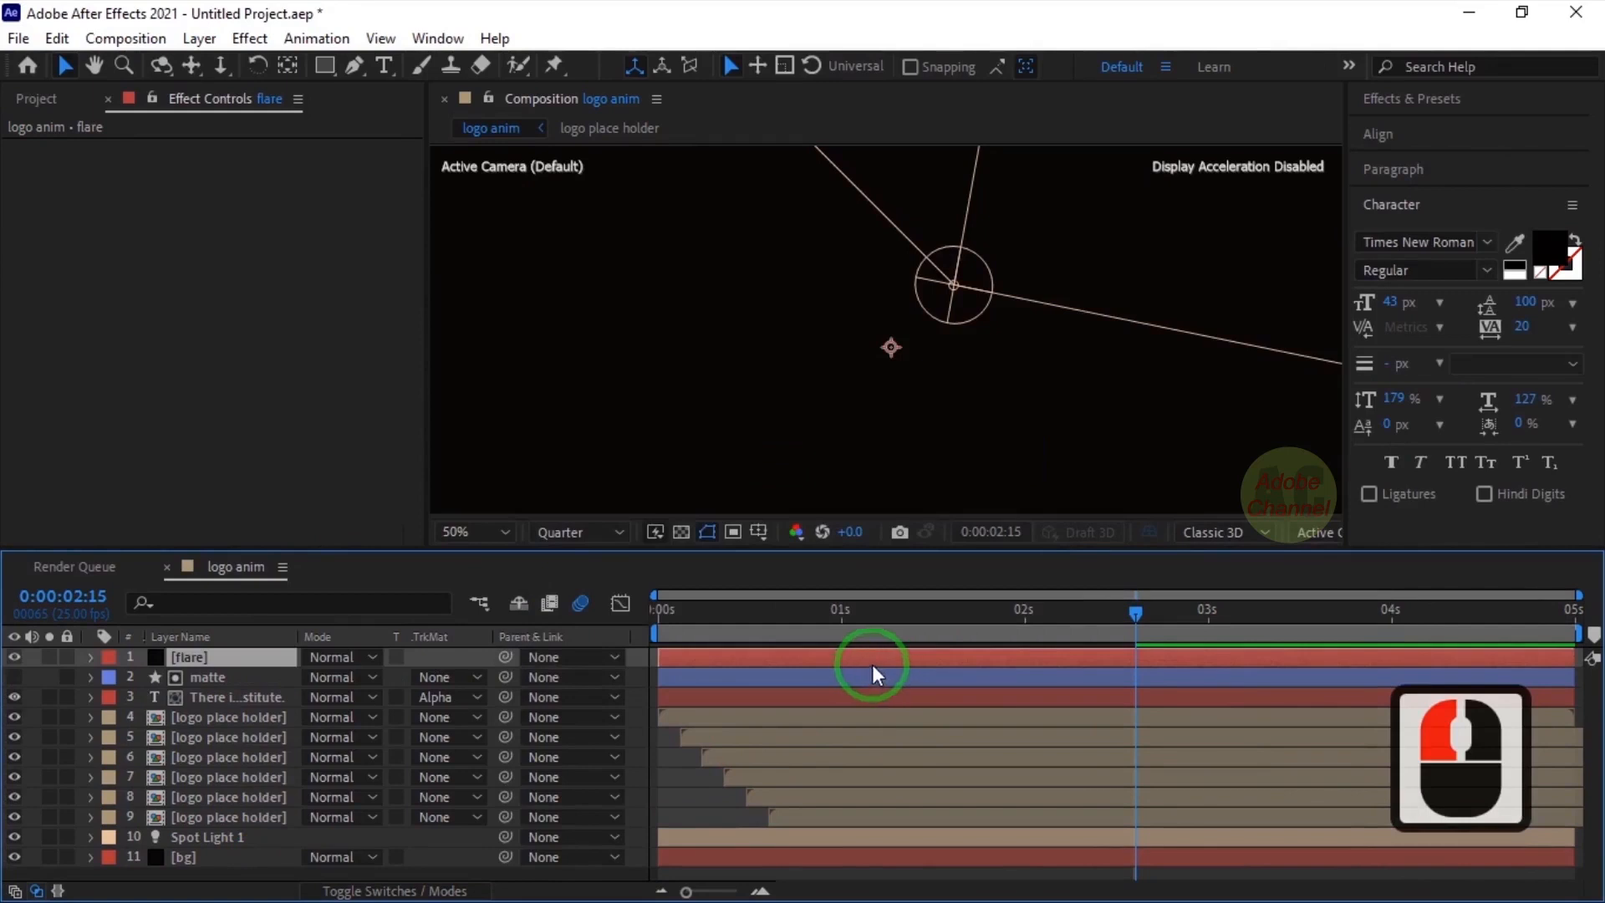
# Apply the Lens Flare effect to the flare layer and set its lens type to 105mm Prime
pyautogui.click(1413, 100)
pyautogui.doubleClick(1392, 132)
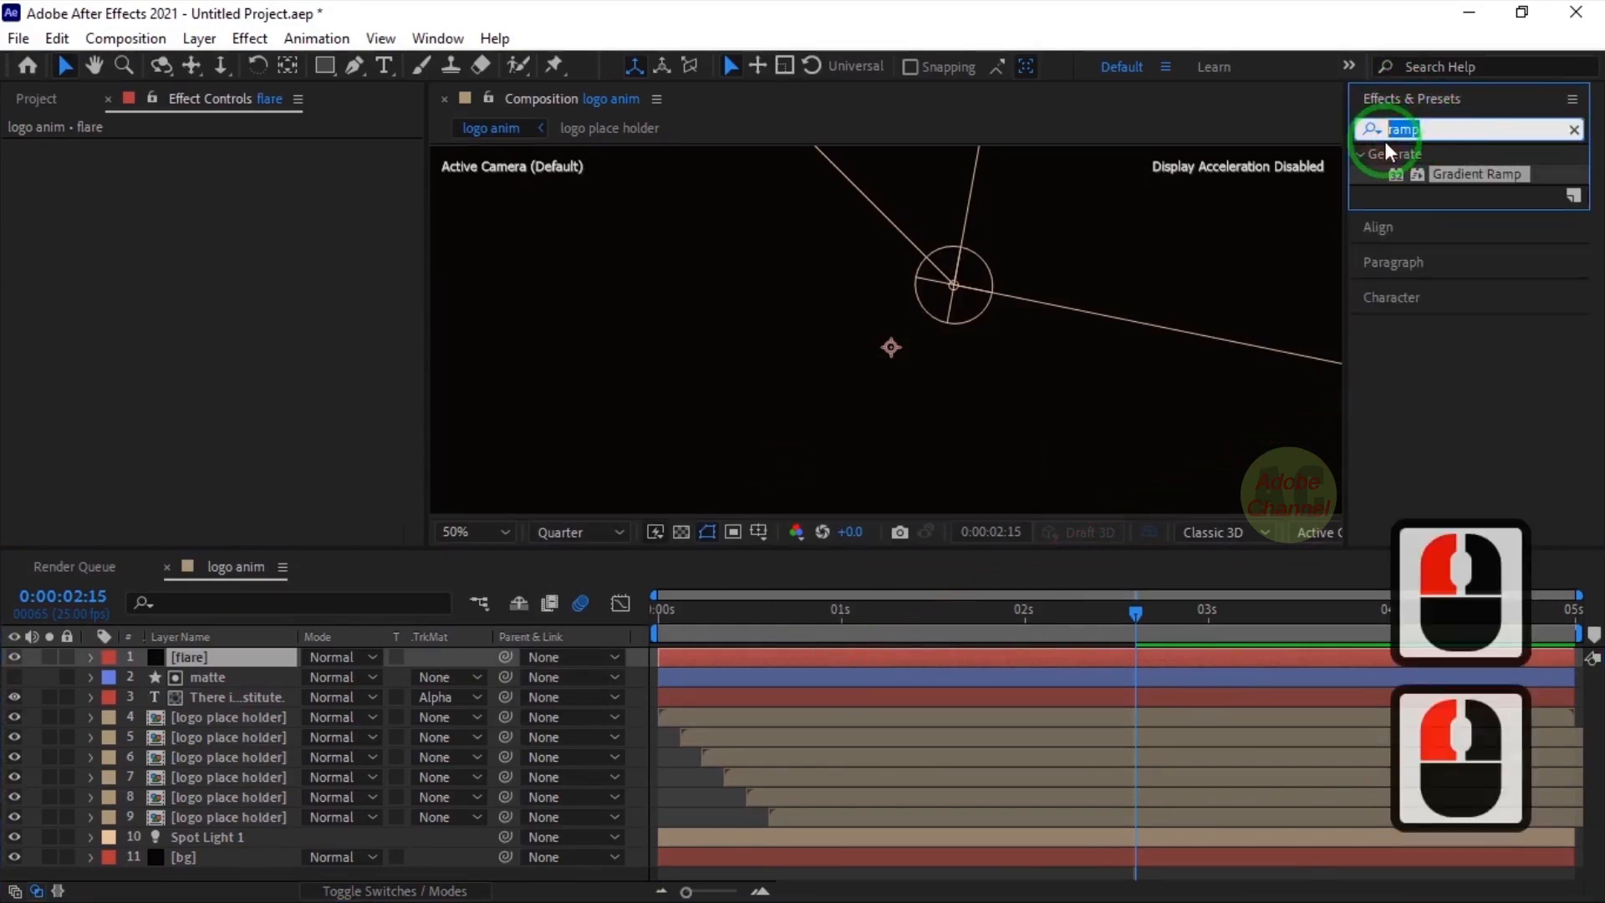
pyautogui.write('lens')
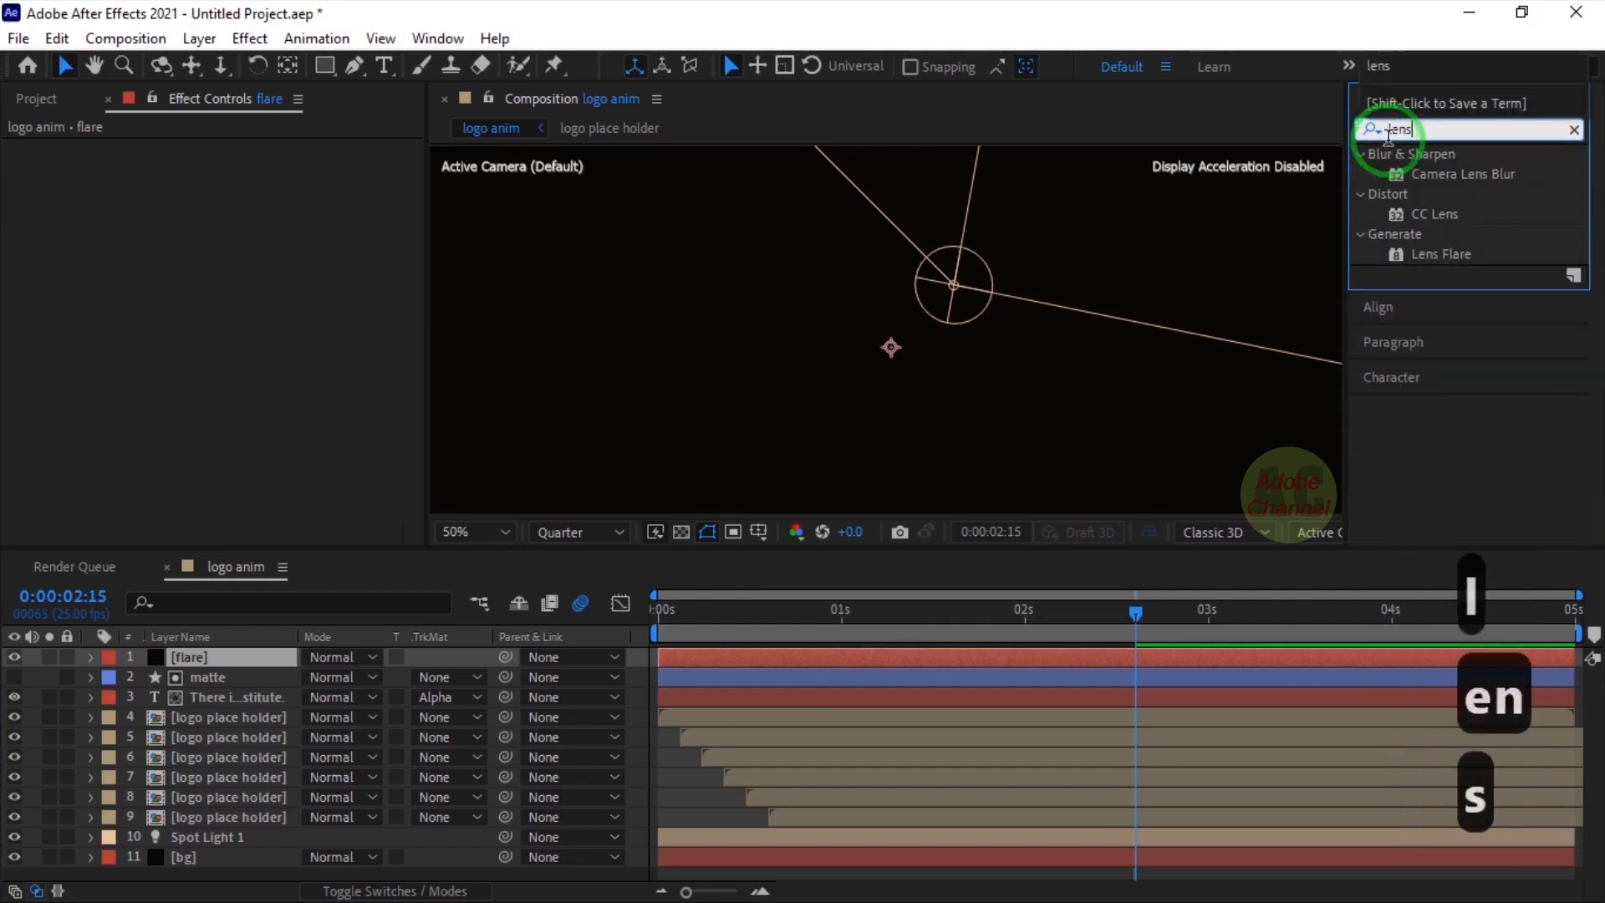
pyautogui.moveTo(1454, 264); pyautogui.dragTo(234, 657)
pyautogui.click(387, 214)
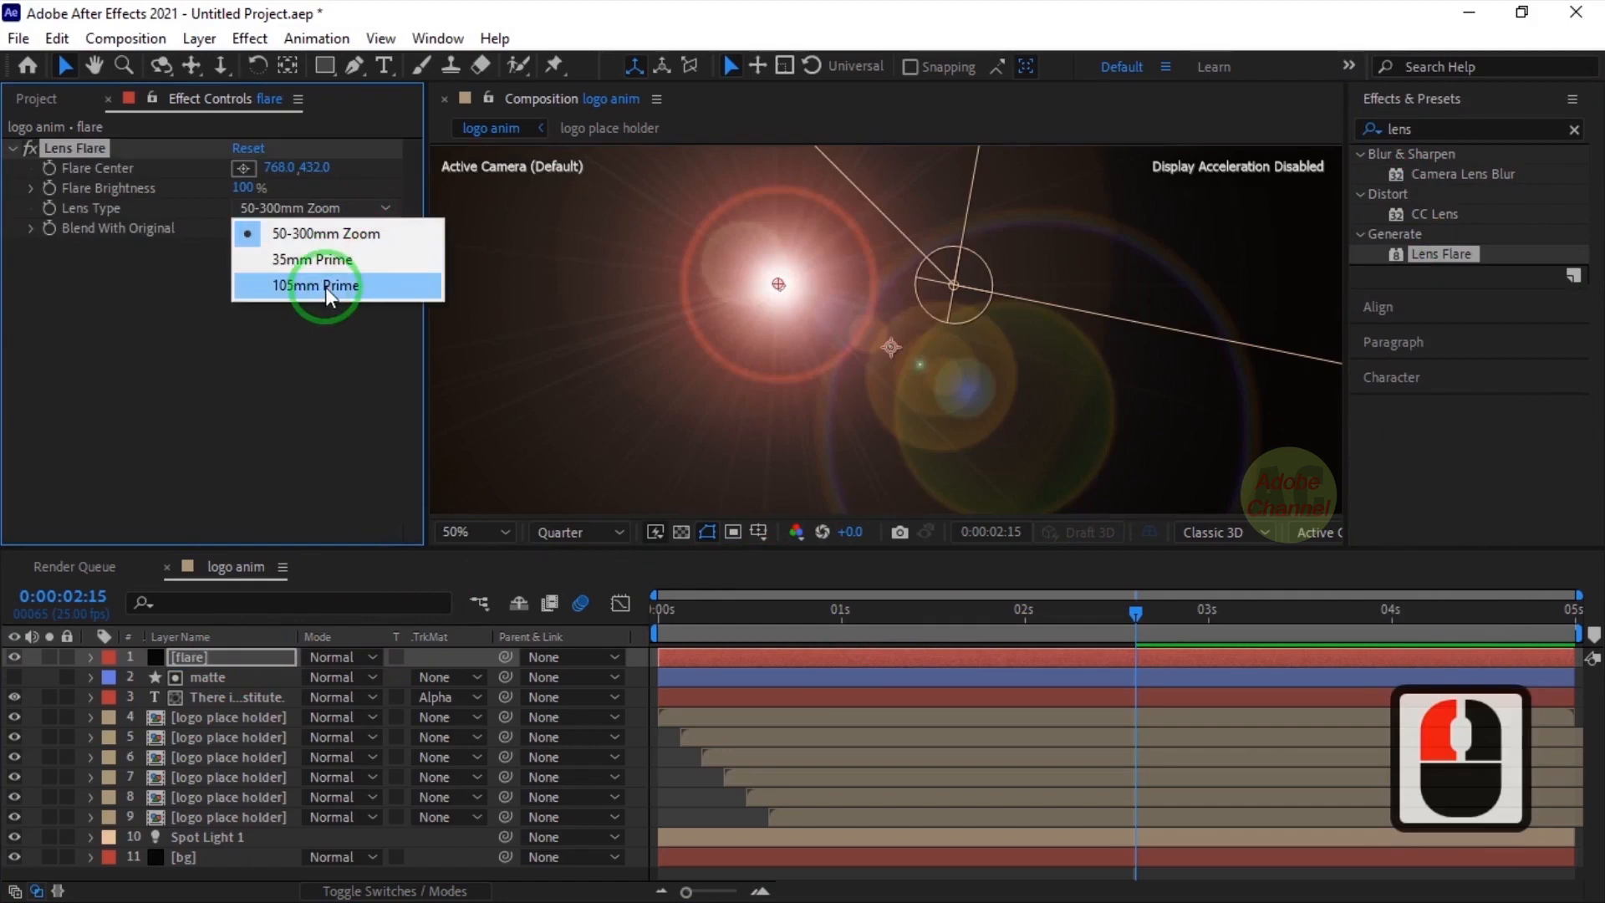
pyautogui.click(322, 290)
# Add an expression to Flare Center that links it to the matte layer's Position
pyautogui.keyDown('alt'); pyautogui.click(49, 168); pyautogui.keyUp('alt')
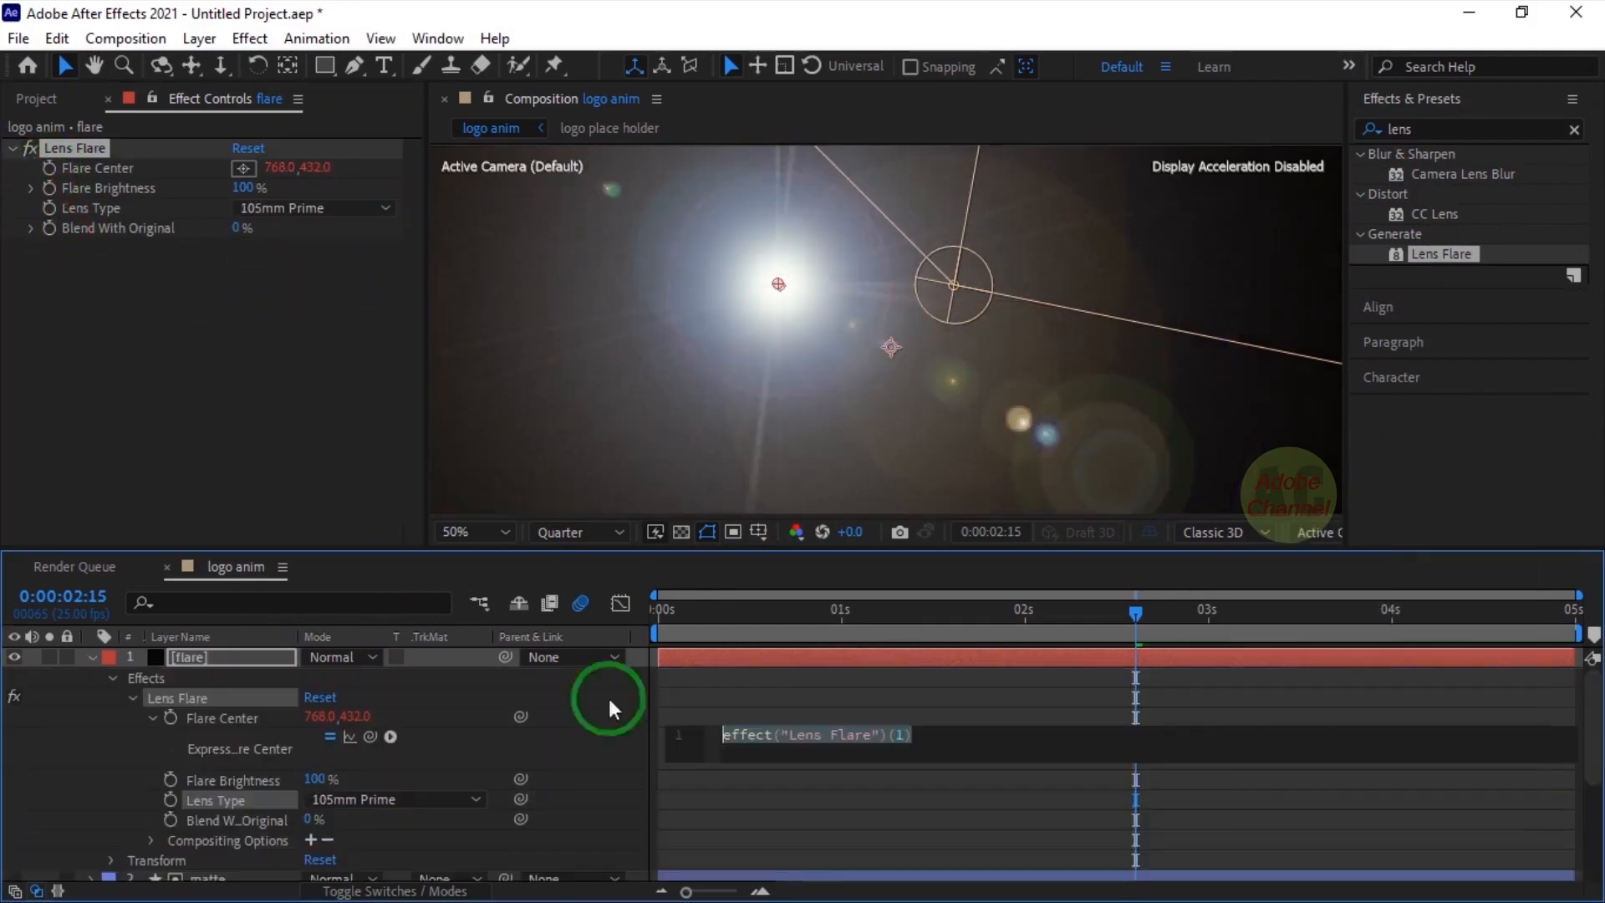
pyautogui.moveTo(519, 549); pyautogui.dragTo(538, 416)
pyautogui.click(242, 741)
pyautogui.press('p')
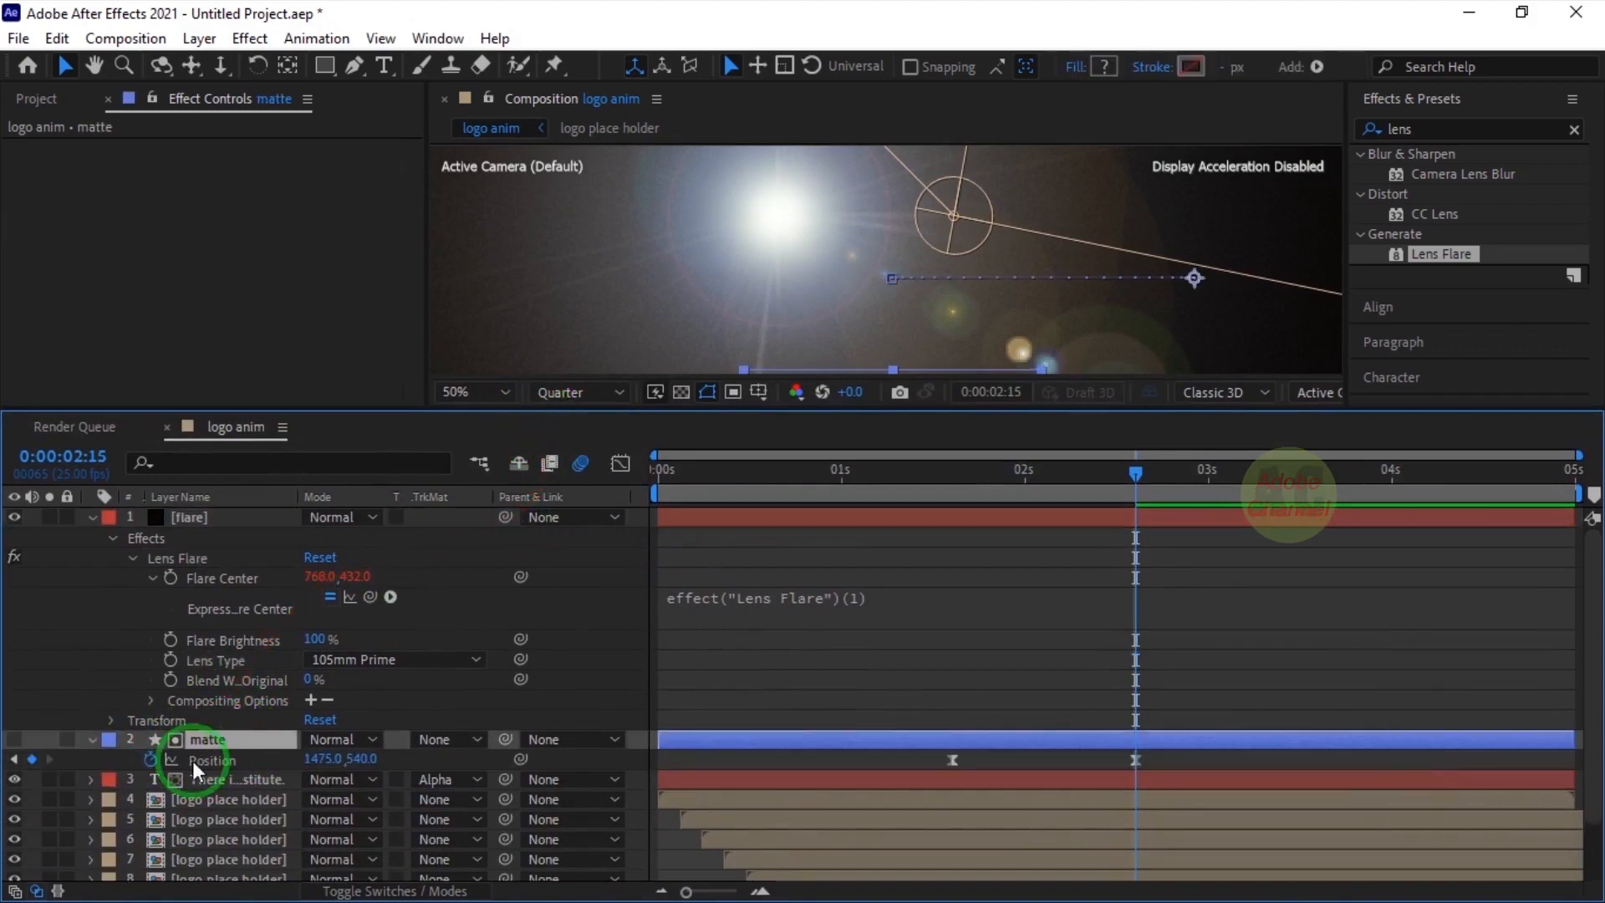
pyautogui.moveTo(524, 575); pyautogui.dragTo(197, 758)
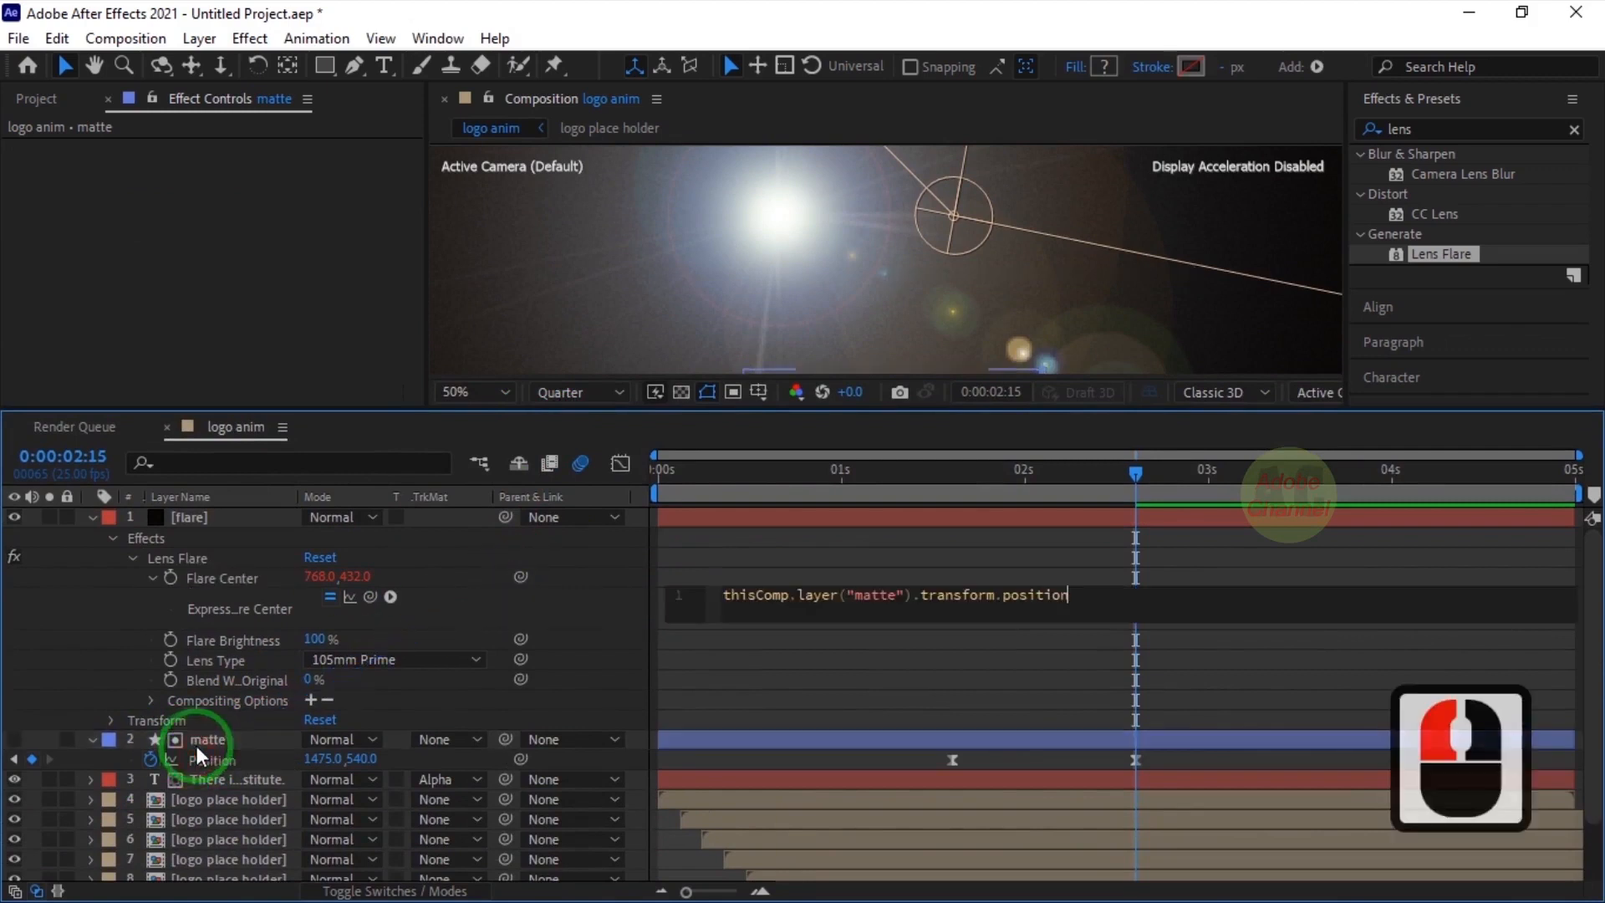
# Collapse the flare and matte layers and set the flare layer's blending mode to Add
pyautogui.click(93, 517)
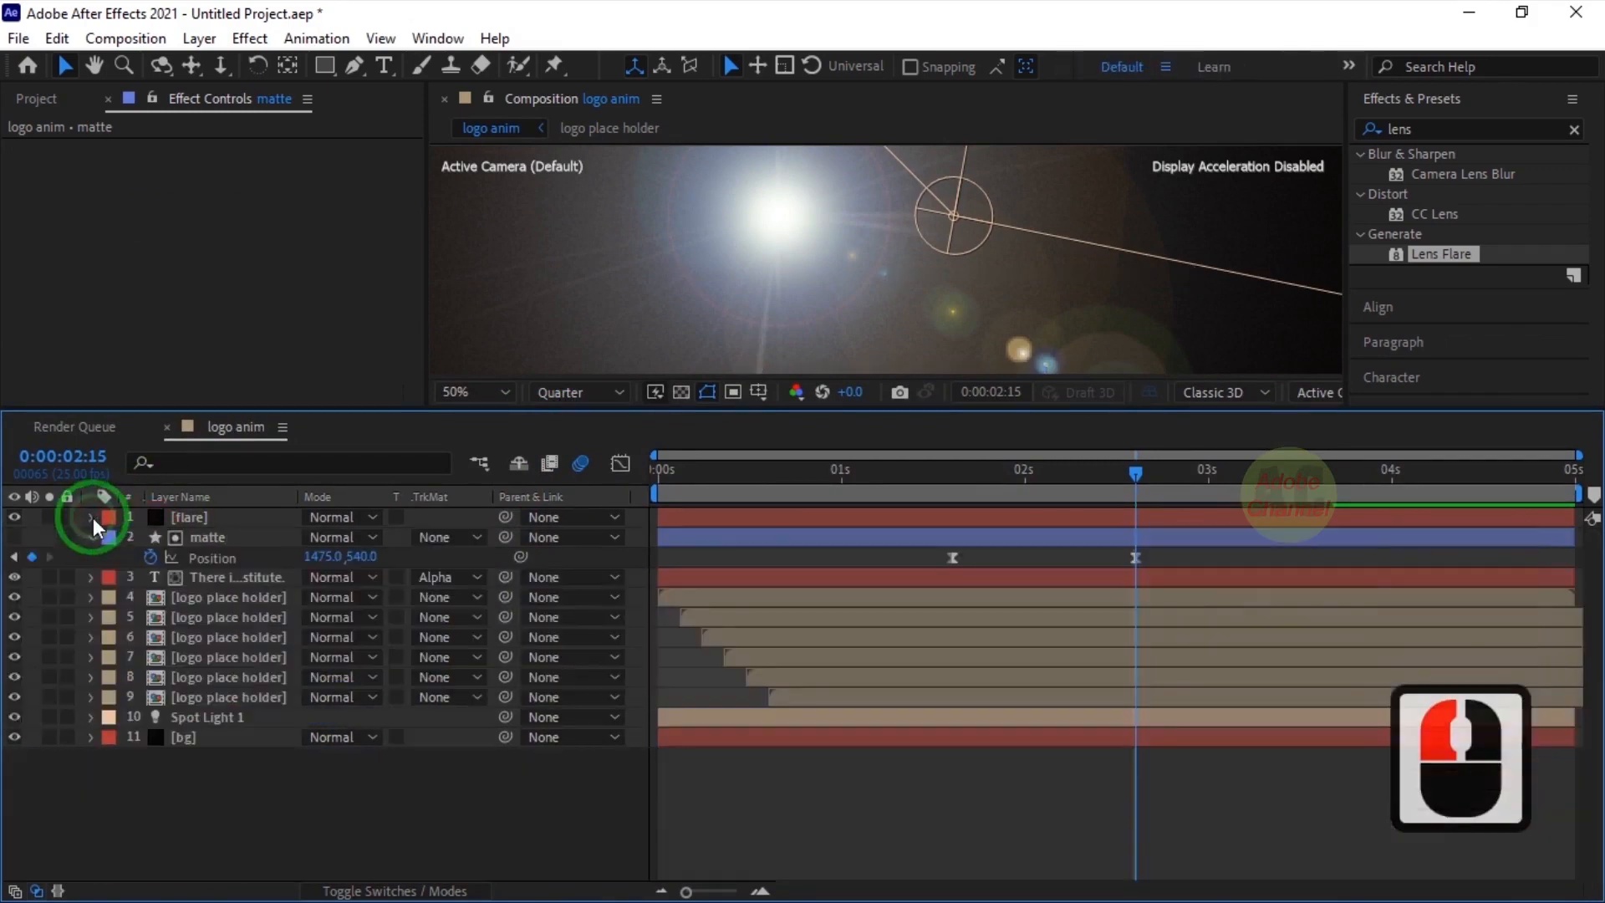
pyautogui.click(92, 535)
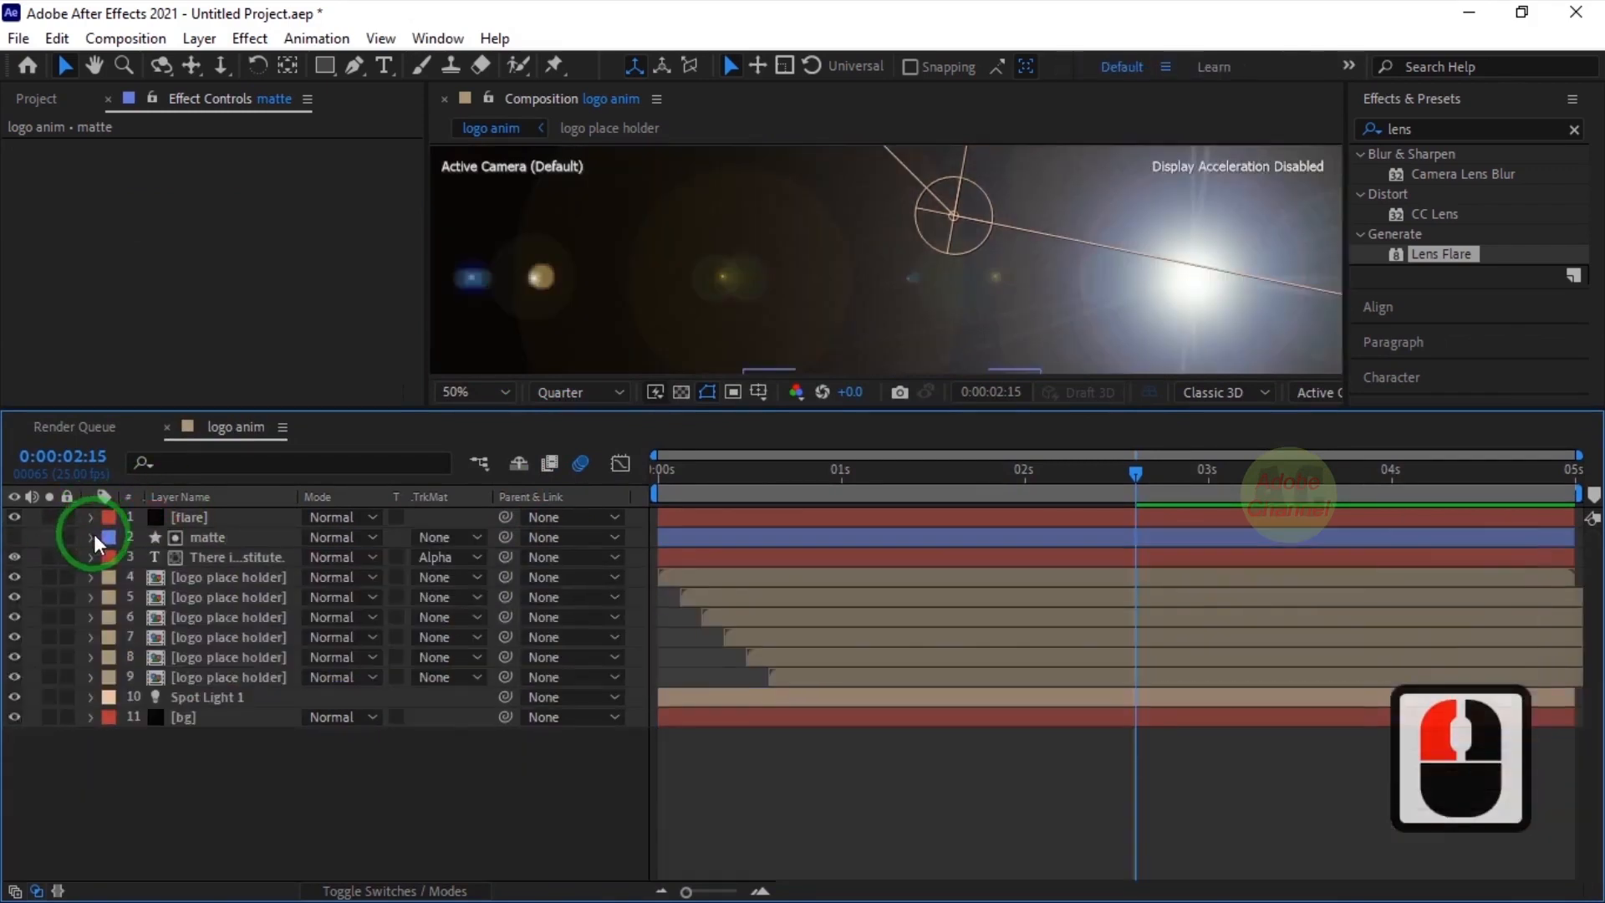
pyautogui.click(371, 517)
pyautogui.click(398, 385)
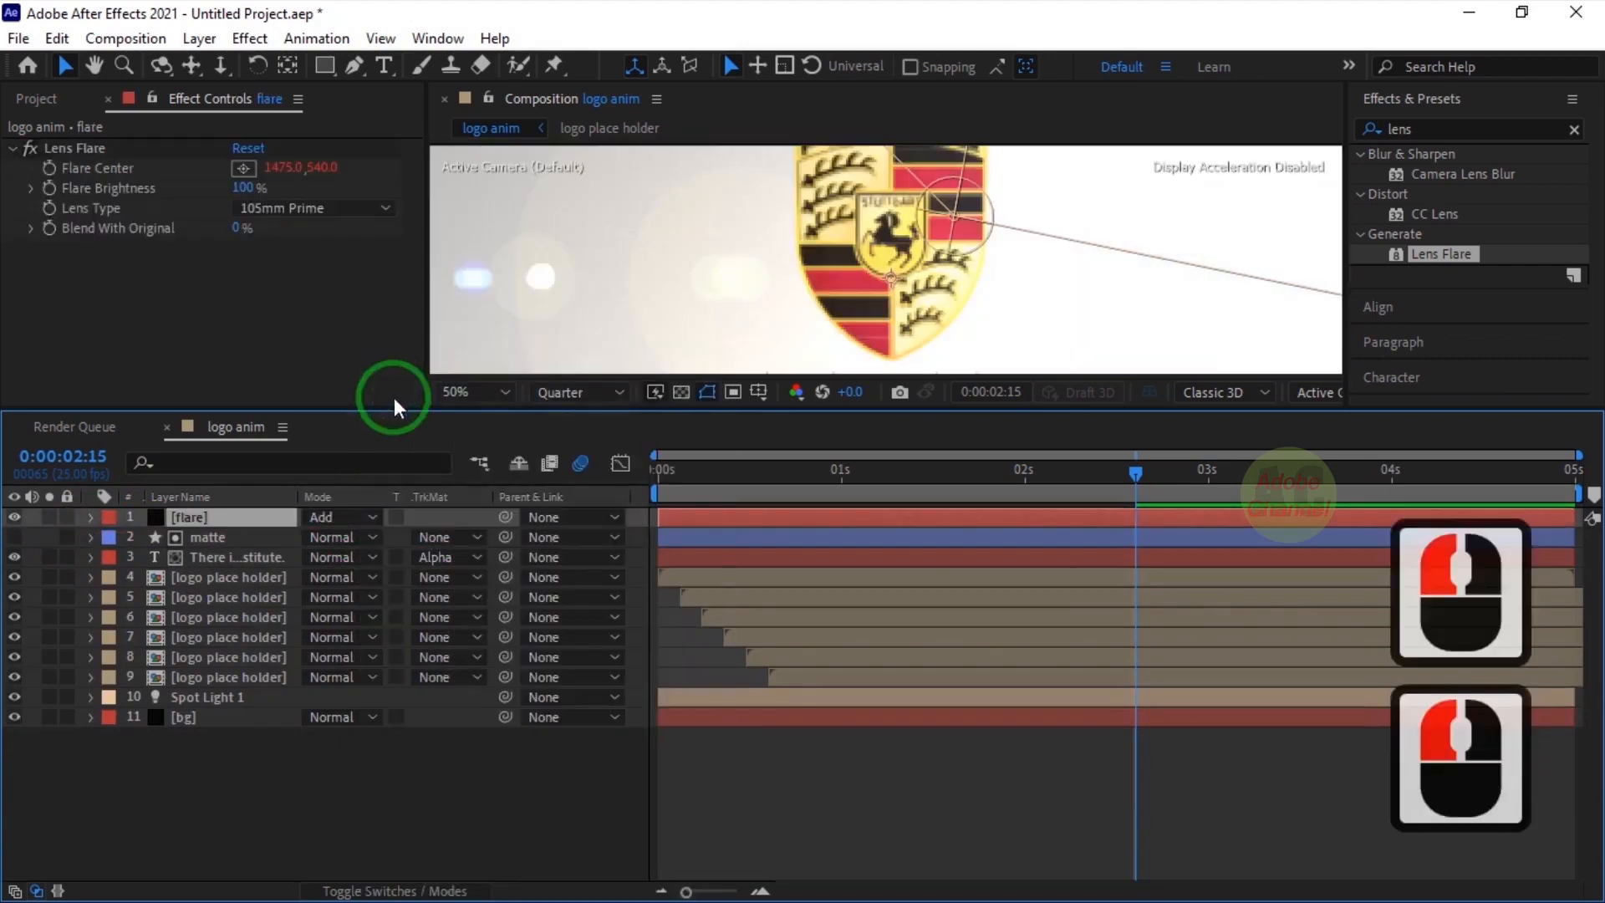
# At 0:00:01:15, start keyframing Flare Brightness with a value of 0%
pyautogui.click(71, 455)
pyautogui.write('115')
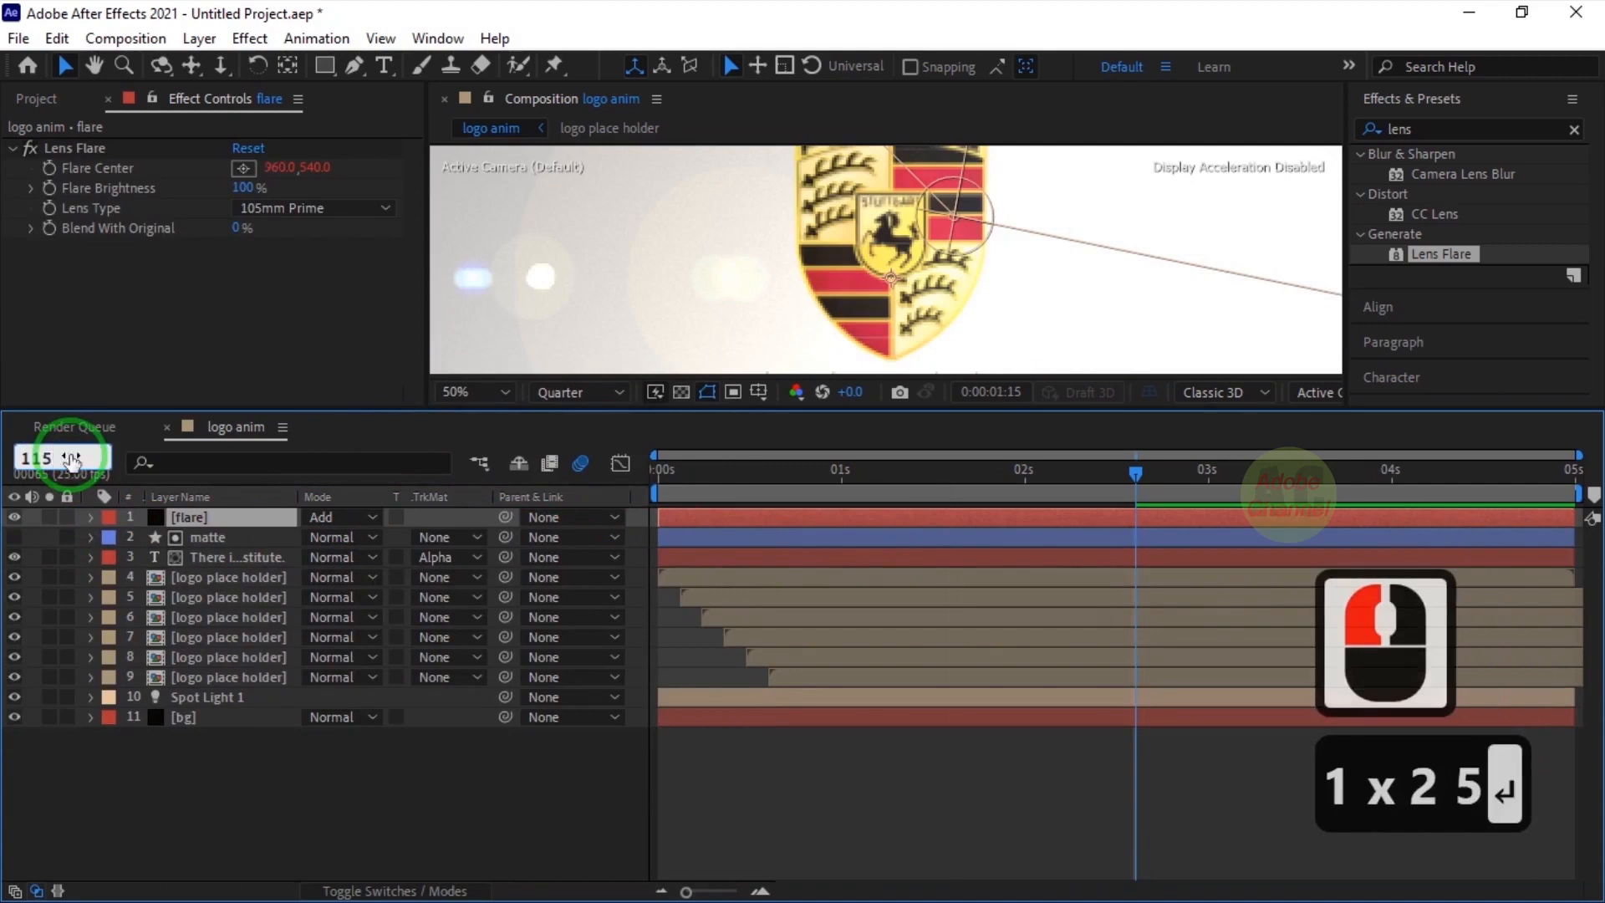
pyautogui.press('Return')
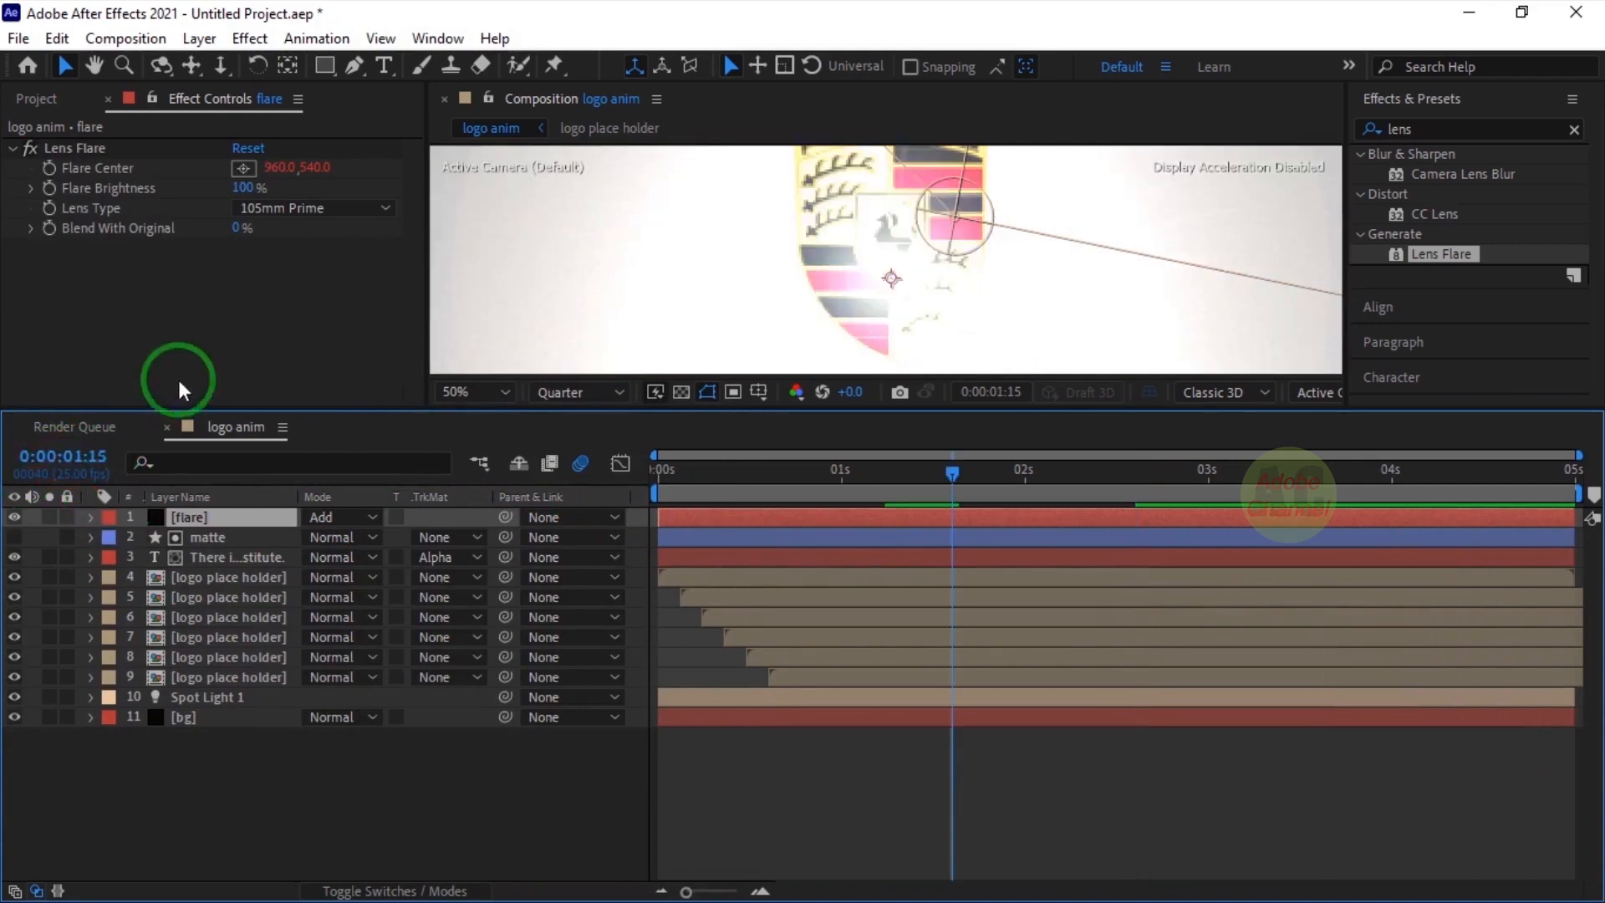
pyautogui.click(51, 187)
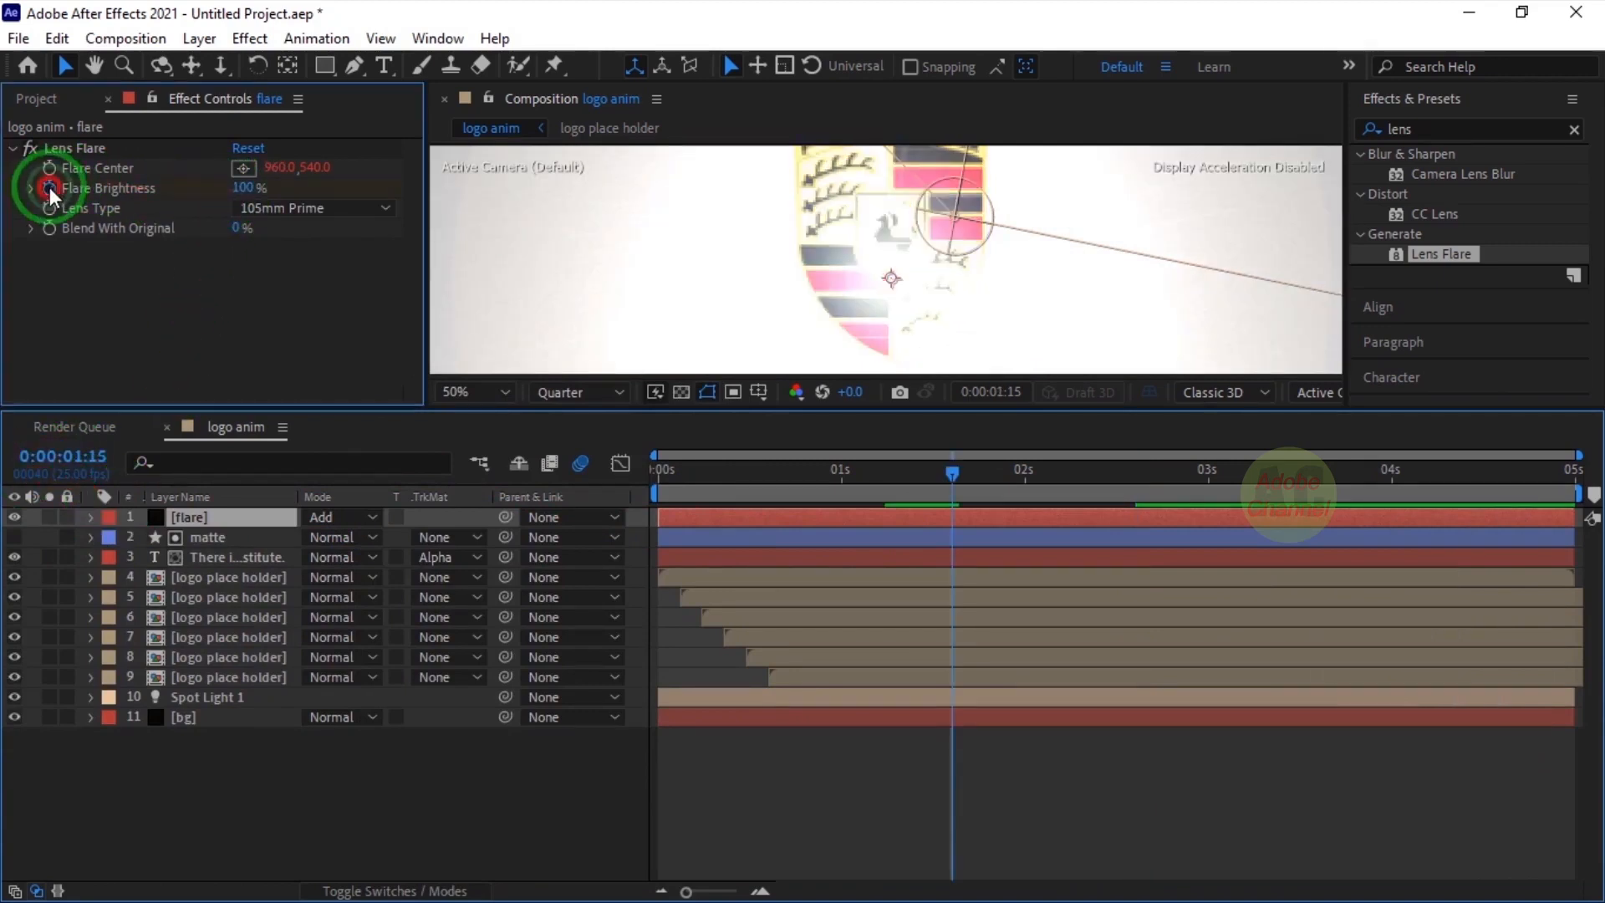
pyautogui.click(241, 188)
pyautogui.write('0')
pyautogui.press('Return')
# Add a Flare Brightness keyframe of 60% at 0:00:02:02
pyautogui.click(60, 456)
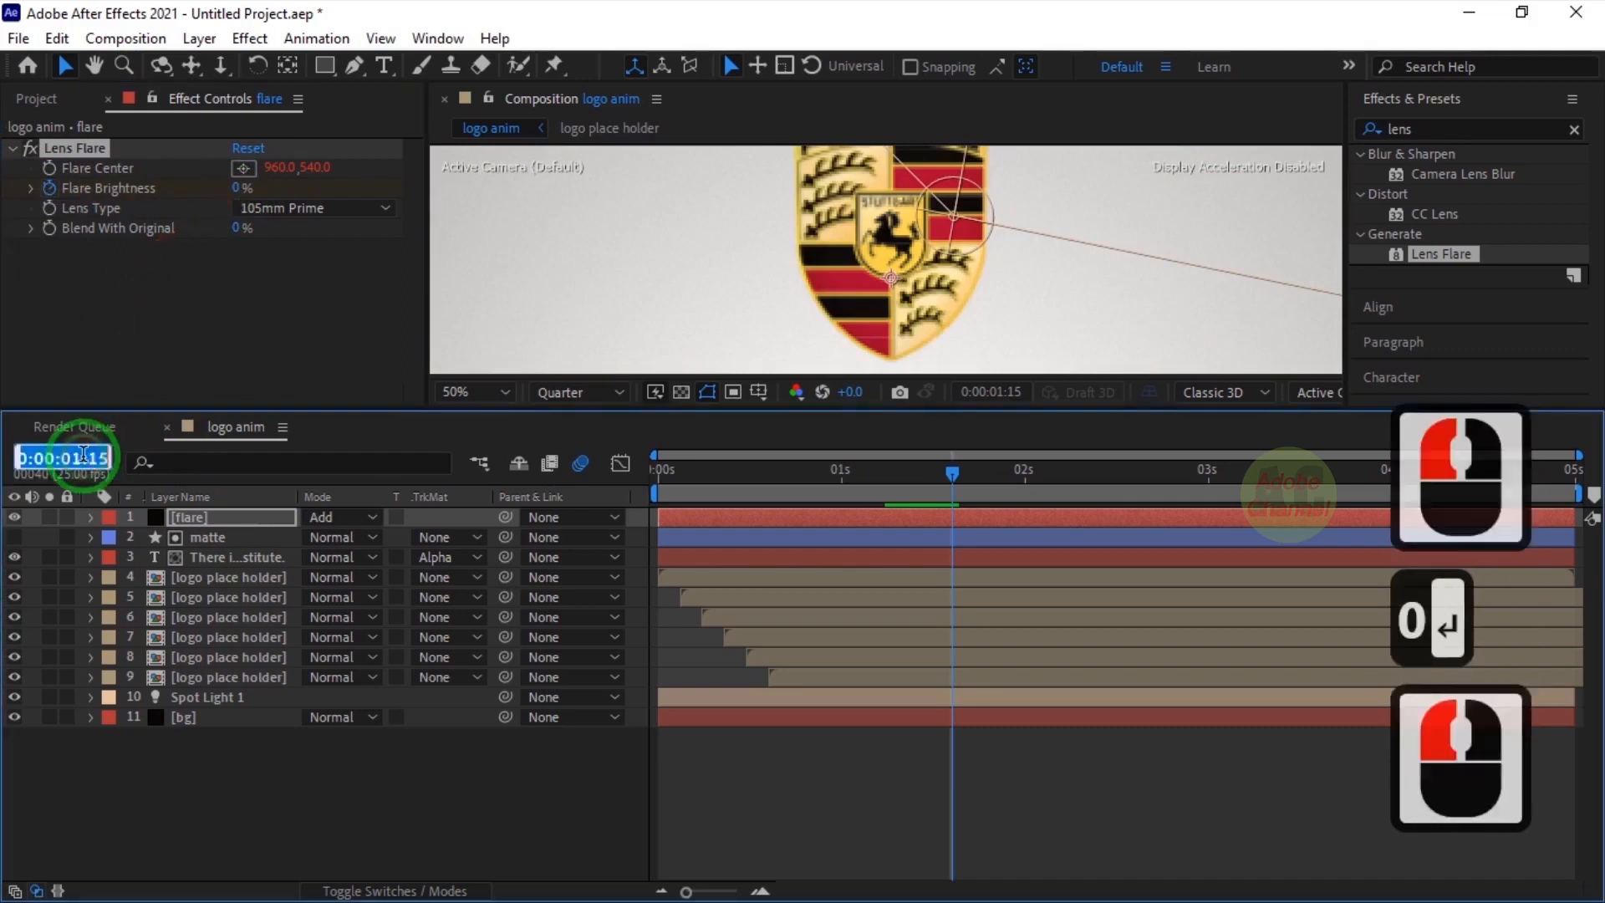
pyautogui.write('202')
pyautogui.press('Return')
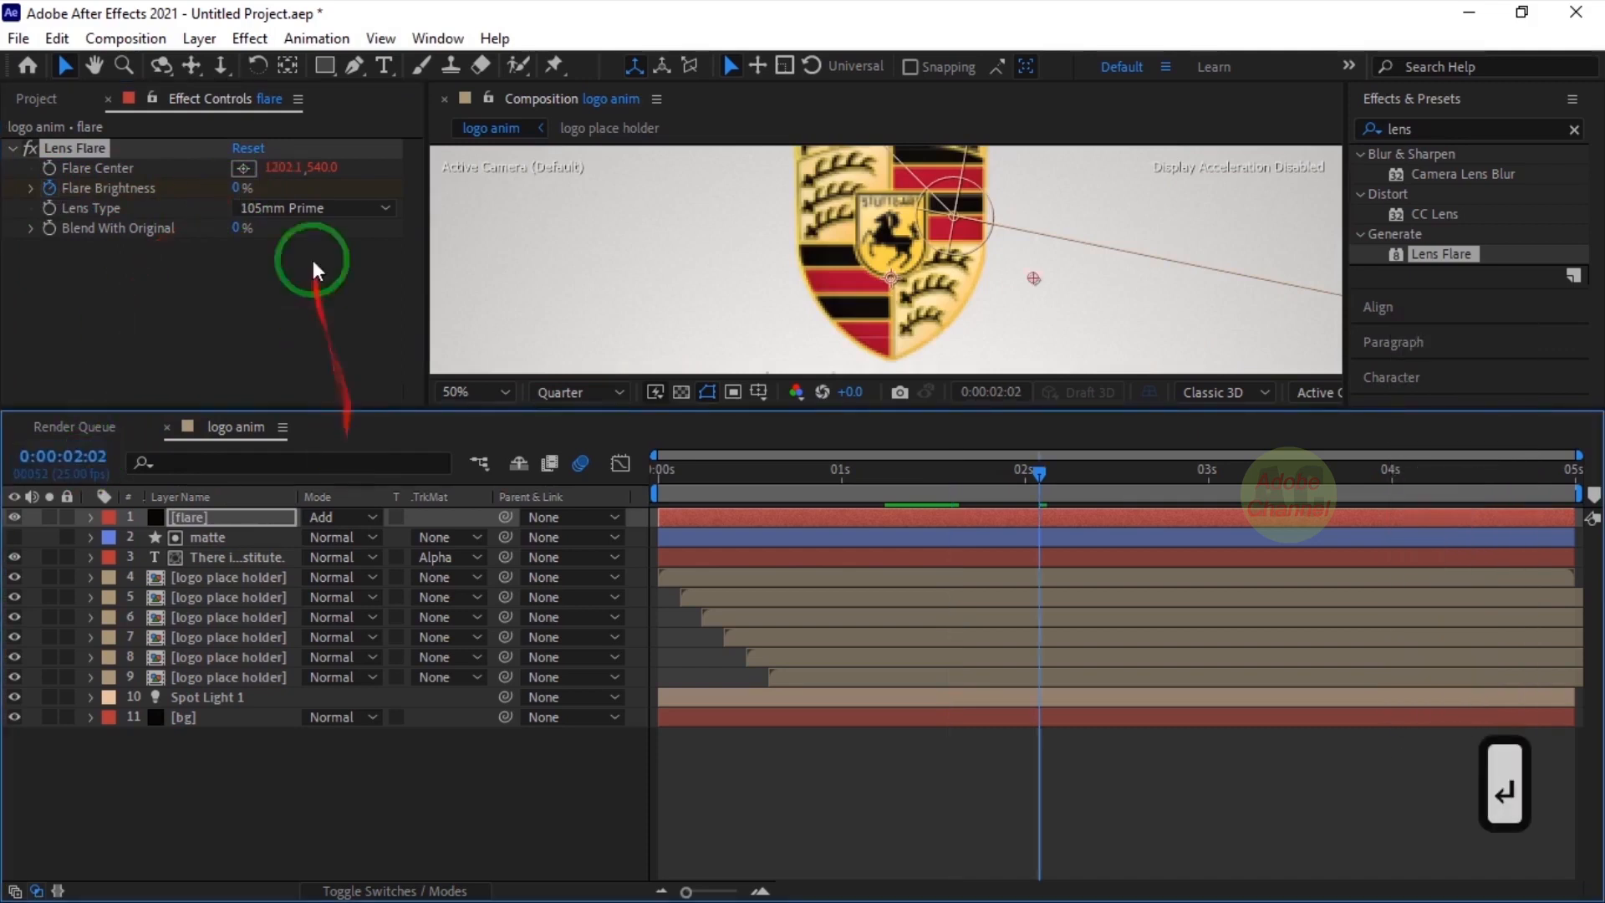
pyautogui.click(240, 188)
pyautogui.write('60')
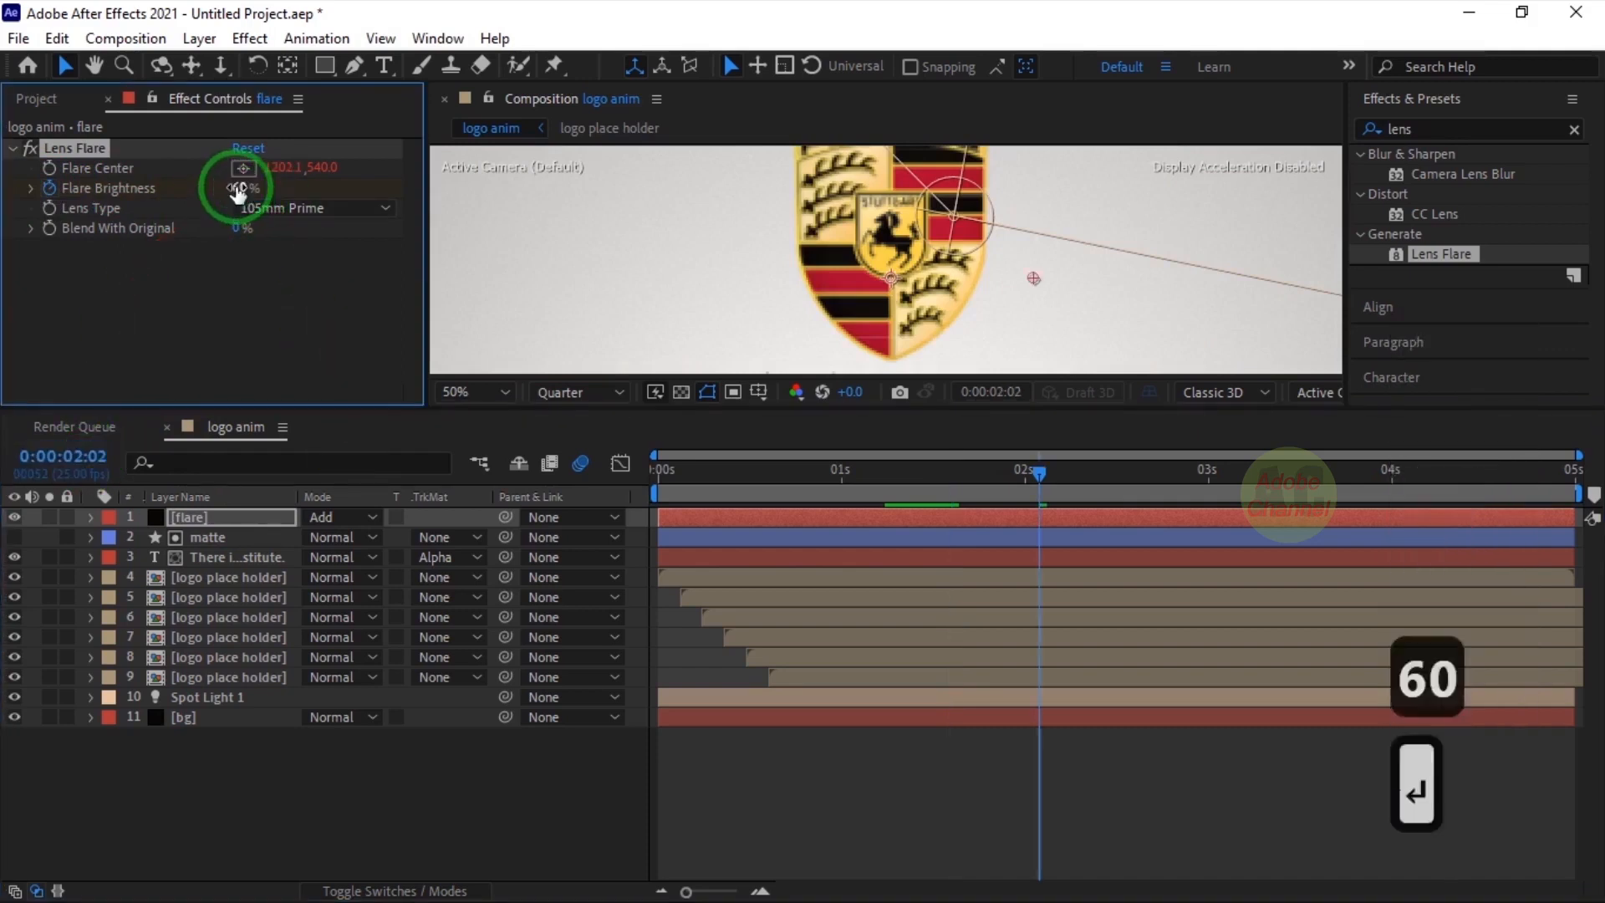
pyautogui.press('Return')
# Add a Flare Brightness keyframe of 0% at 0:00:02:15
pyautogui.click(77, 462)
pyautogui.write('2:')
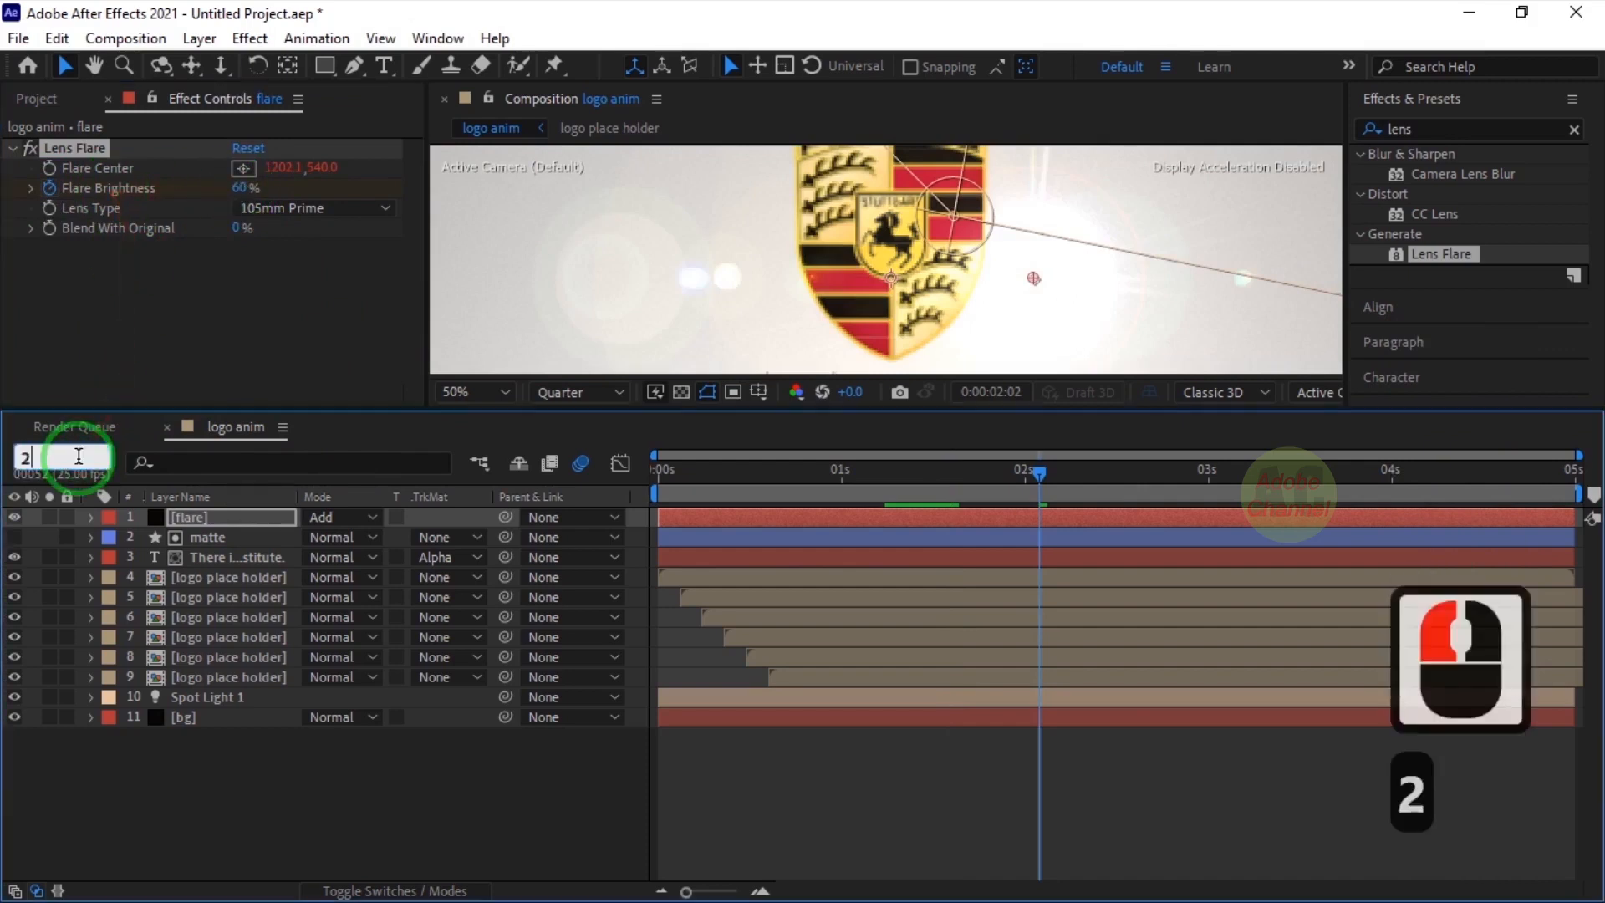
pyautogui.write('15')
pyautogui.press('Return')
pyautogui.click(240, 188)
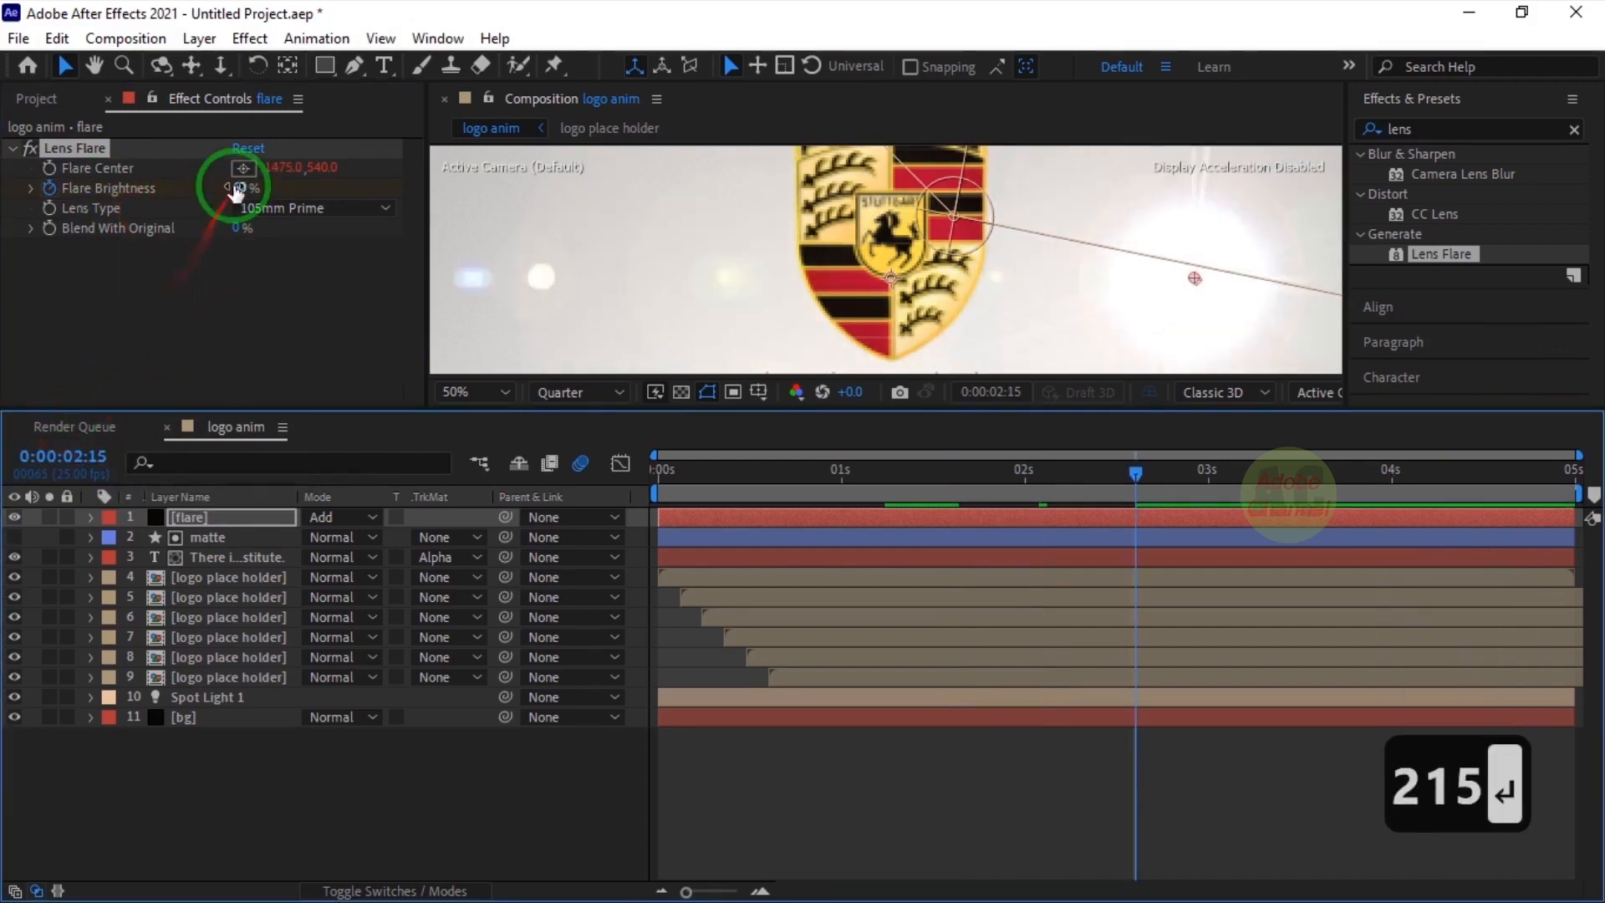
pyautogui.write('0')
pyautogui.press('Return')
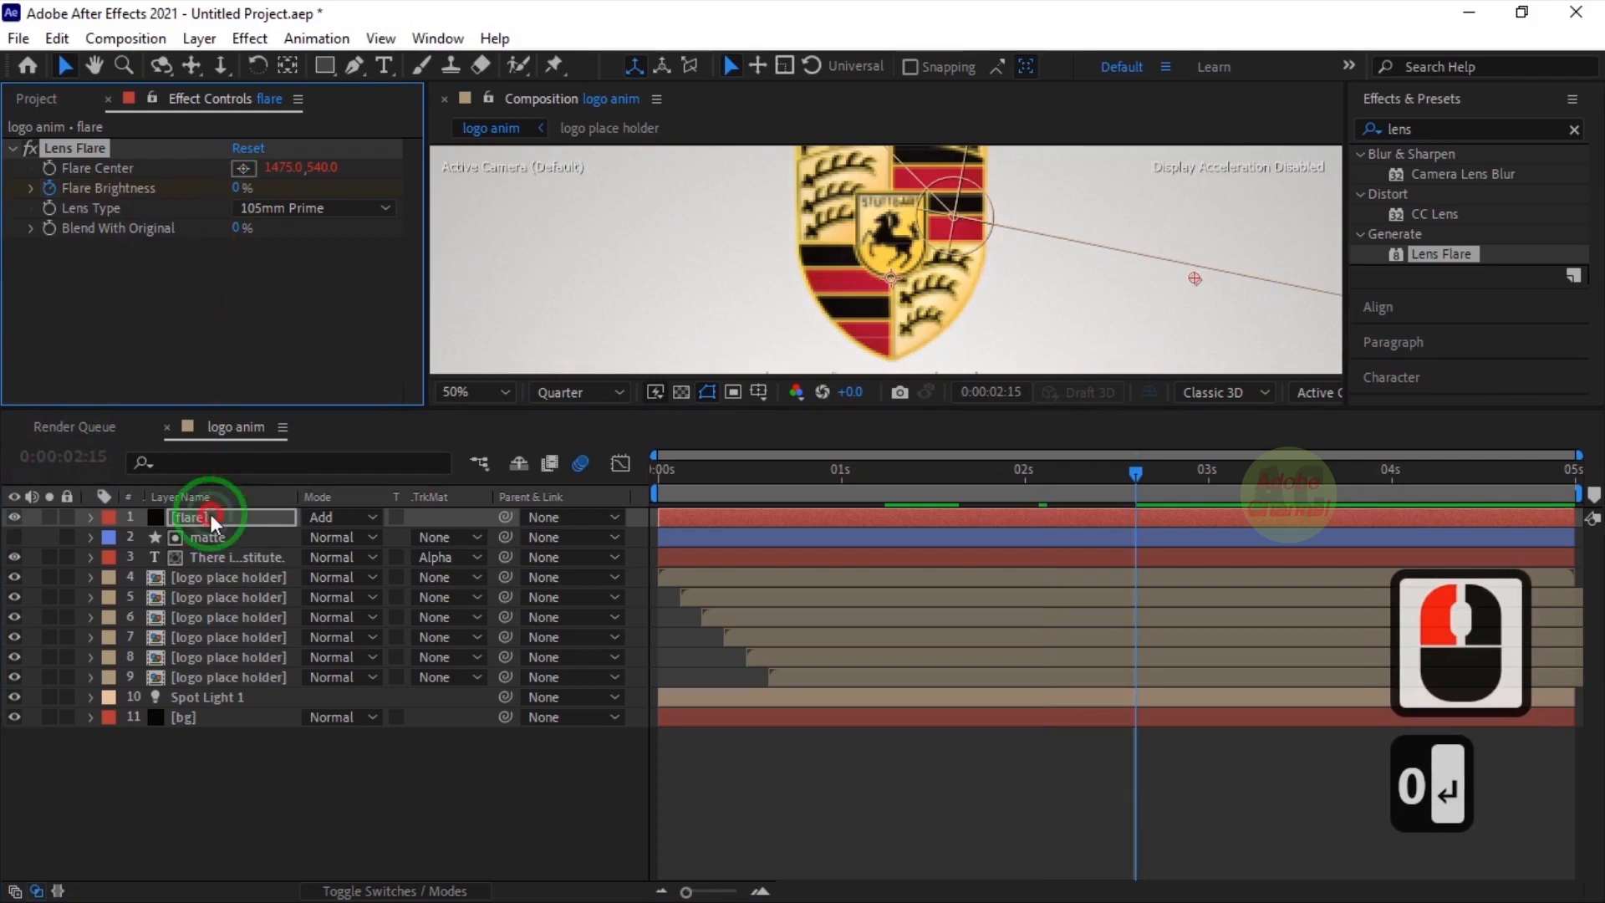
# Reveal the flare layer's keyframes and apply Easy Ease to all three Flare Brightness keyframes
pyautogui.click(209, 513)
pyautogui.press('u')
pyautogui.moveTo(1200, 575); pyautogui.dragTo(938, 562)
pyautogui.press('F9')
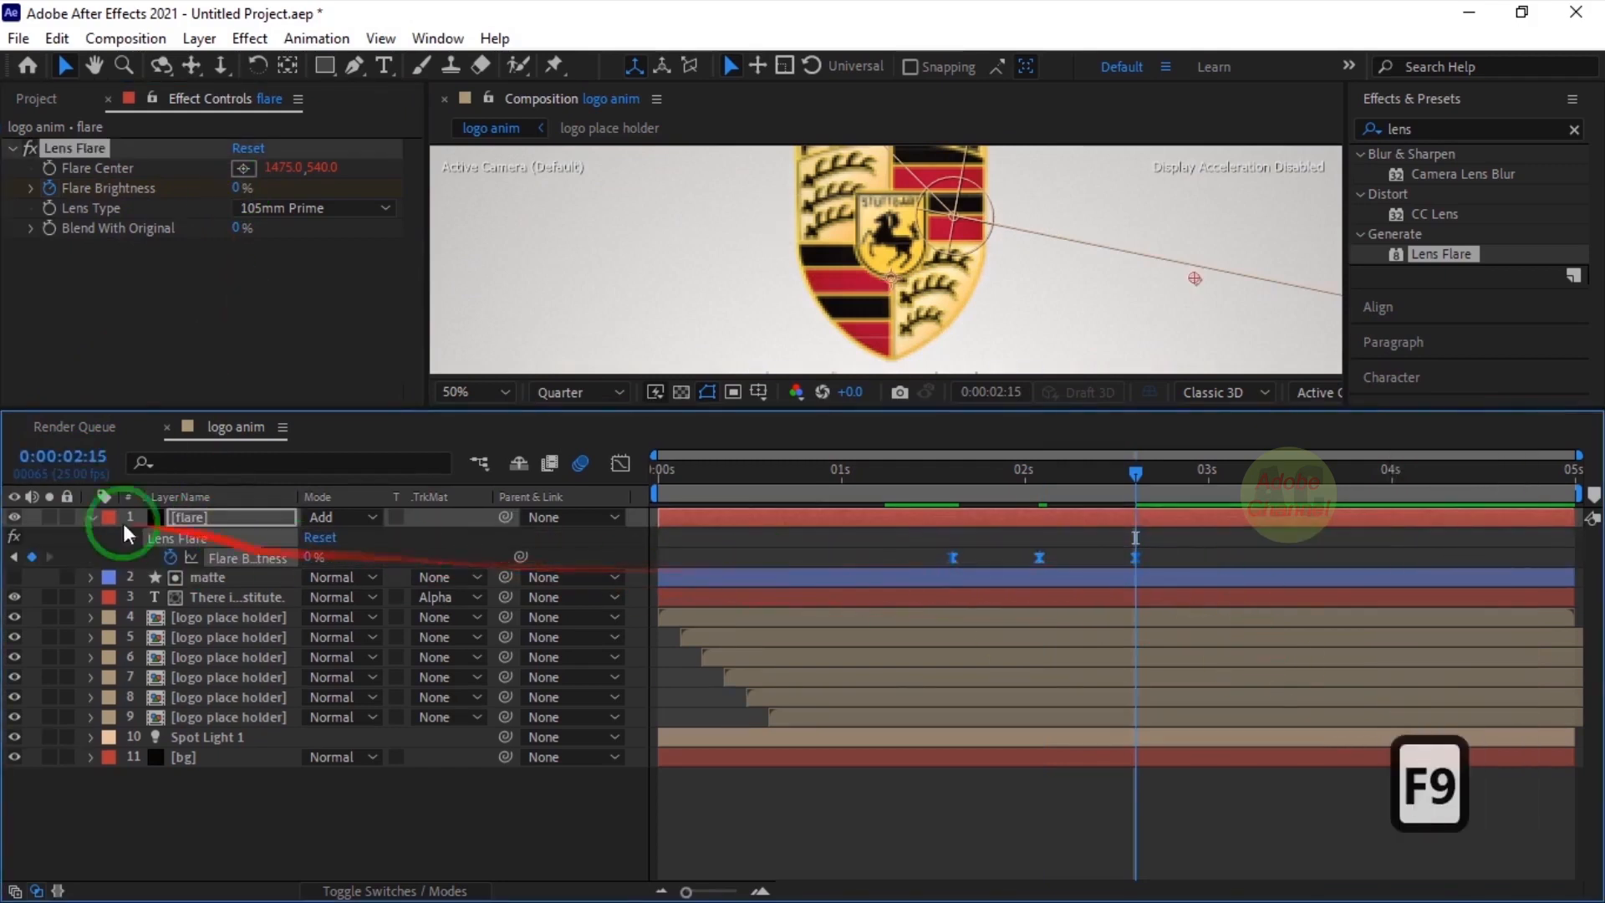
# Collapse the flare layer and add a new adjustment layer named cc above all other layers
pyautogui.click(92, 517)
pyautogui.moveTo(378, 407); pyautogui.dragTo(372, 530)
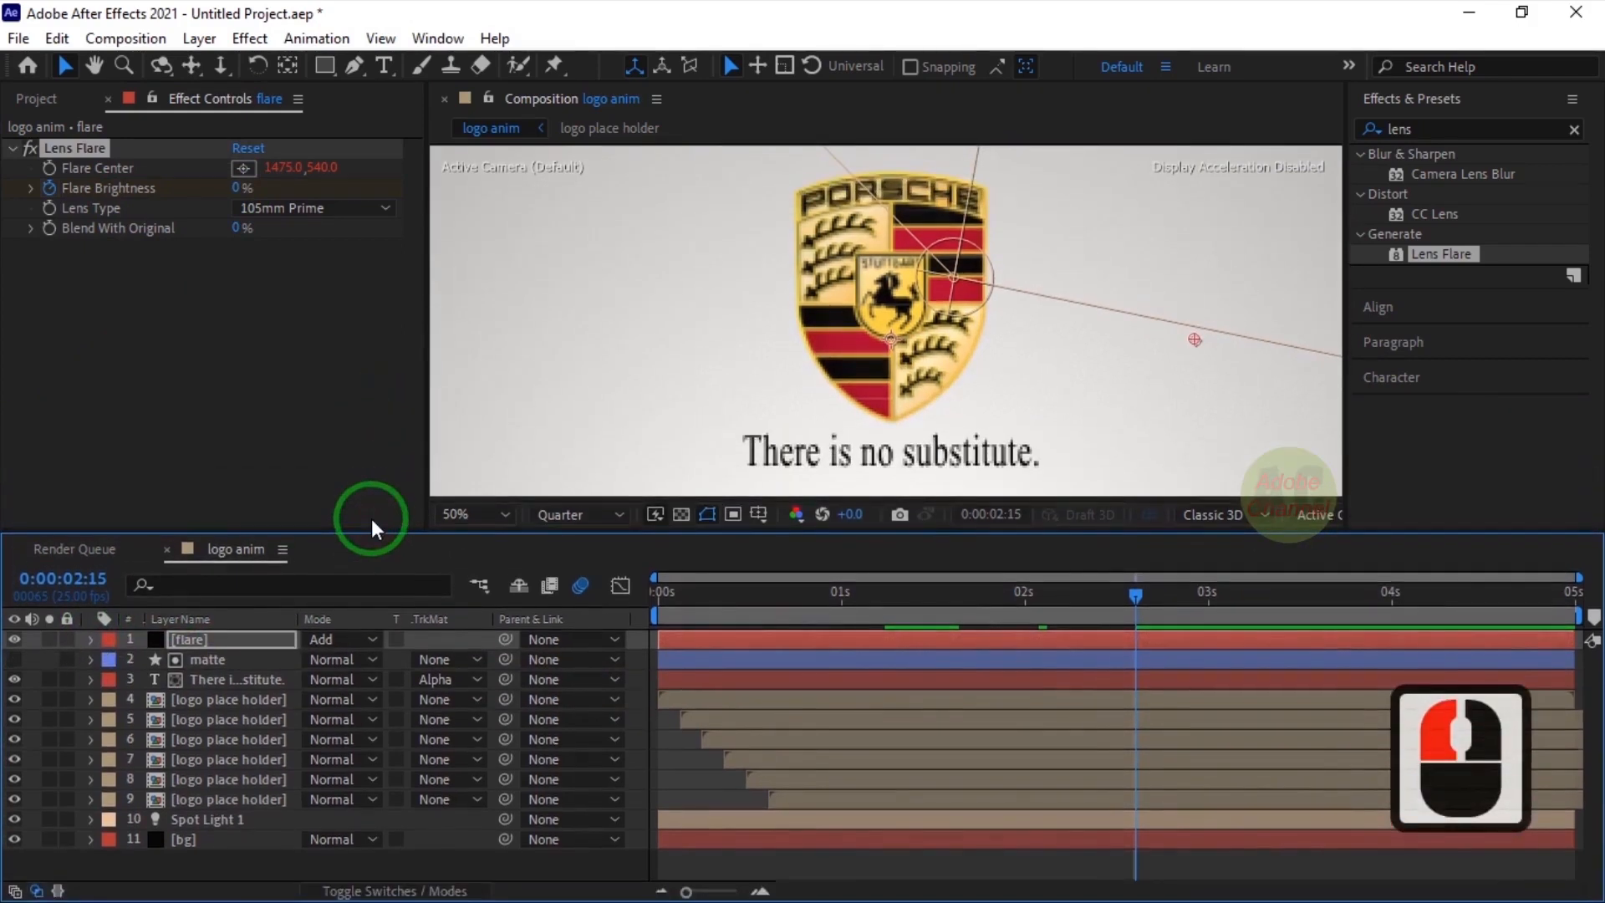
pyautogui.rightClick(412, 859)
pyautogui.moveTo(690, 582)
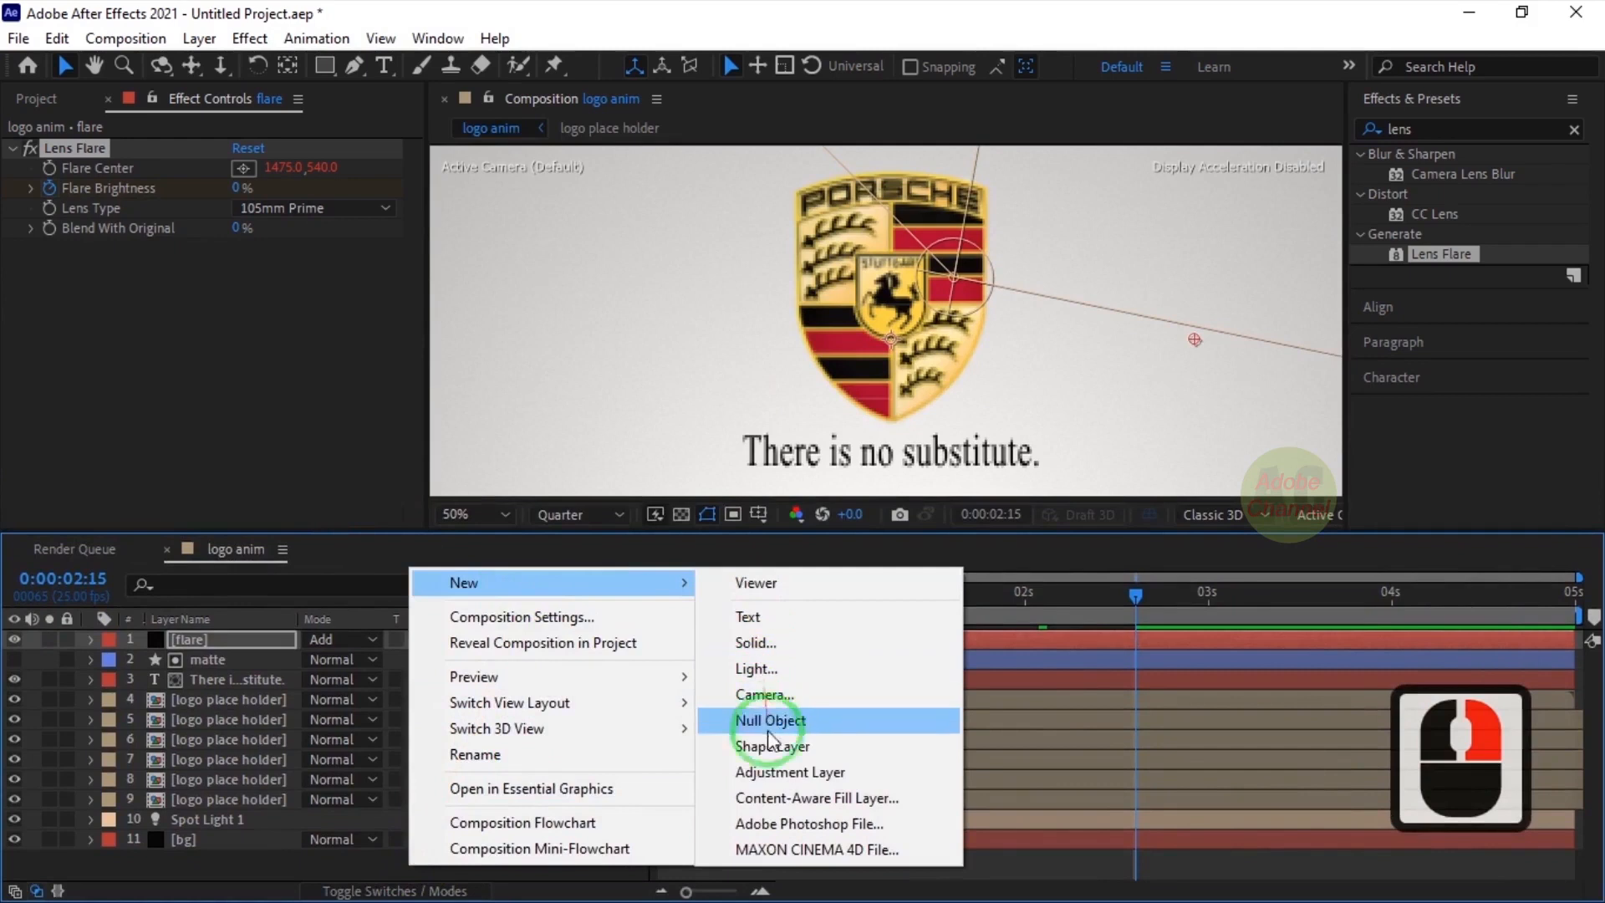
pyautogui.click(770, 773)
pyautogui.rightClick(253, 640)
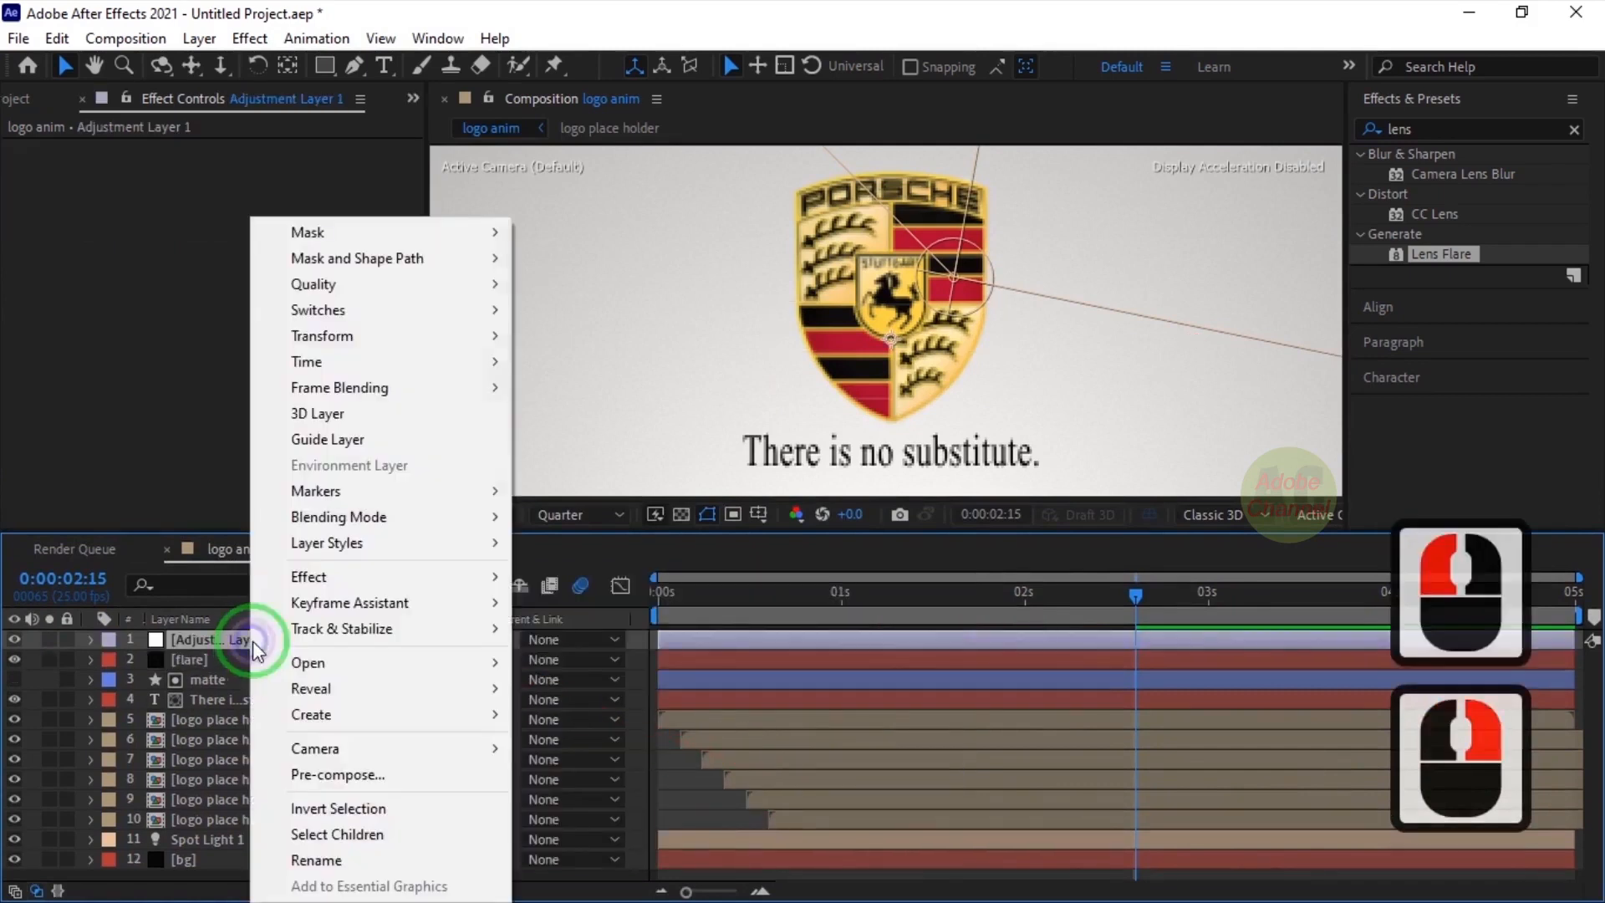
pyautogui.click(335, 860)
pyautogui.write('cc')
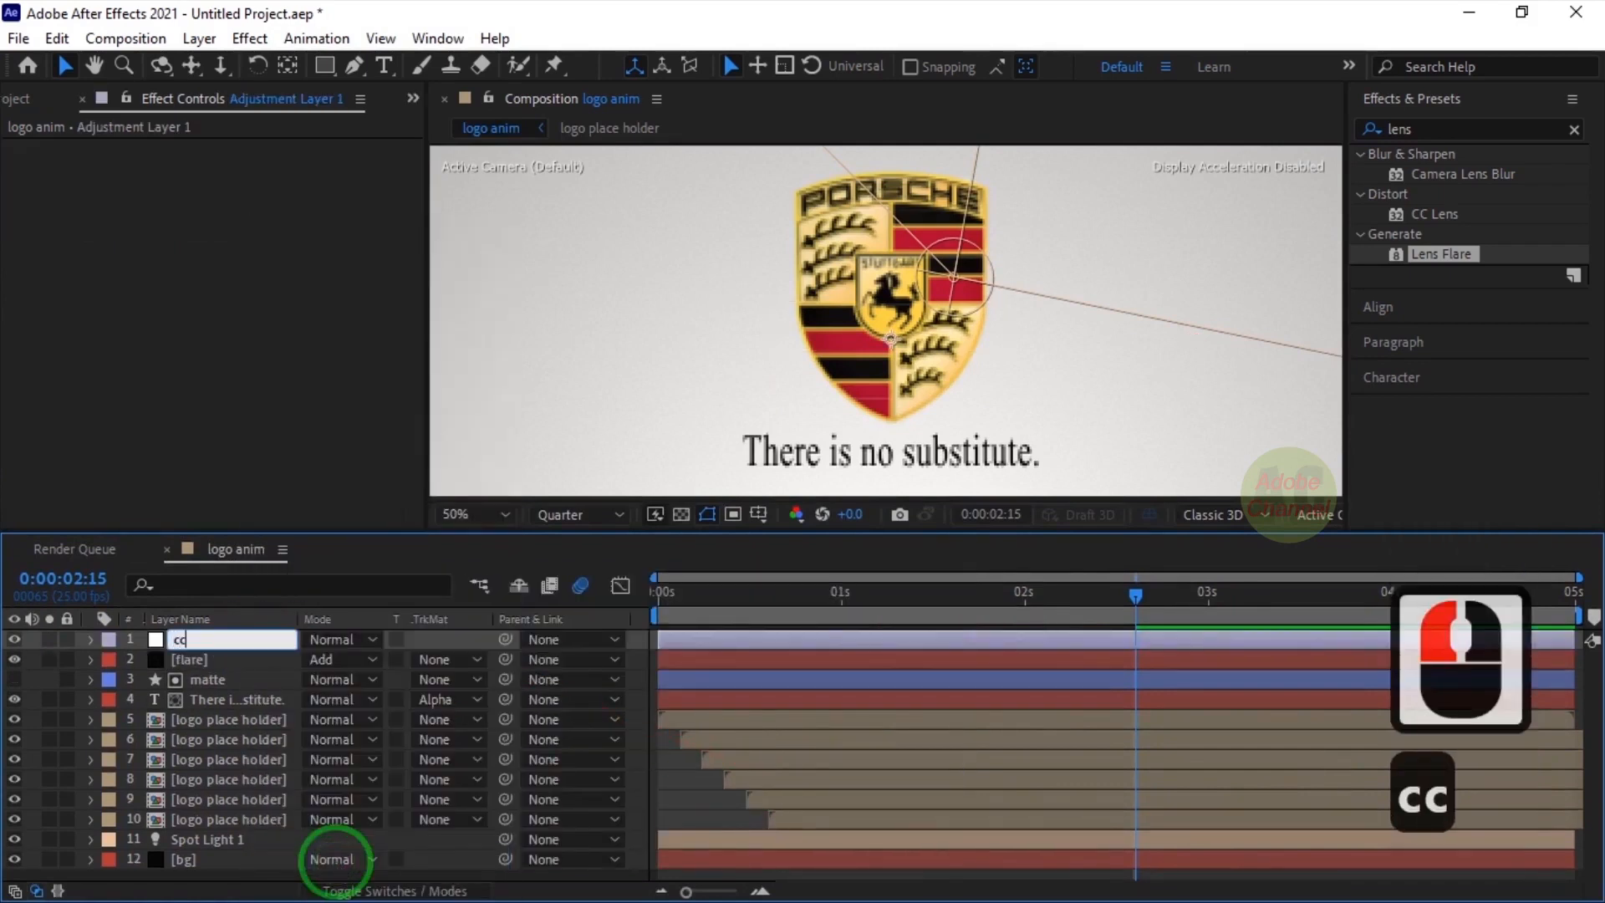
pyautogui.press('Return')
# Find the Curves color correction effect and apply it to the cc adjustment layer
pyautogui.moveTo(1480, 132); pyautogui.dragTo(1377, 134)
pyautogui.write('curve')
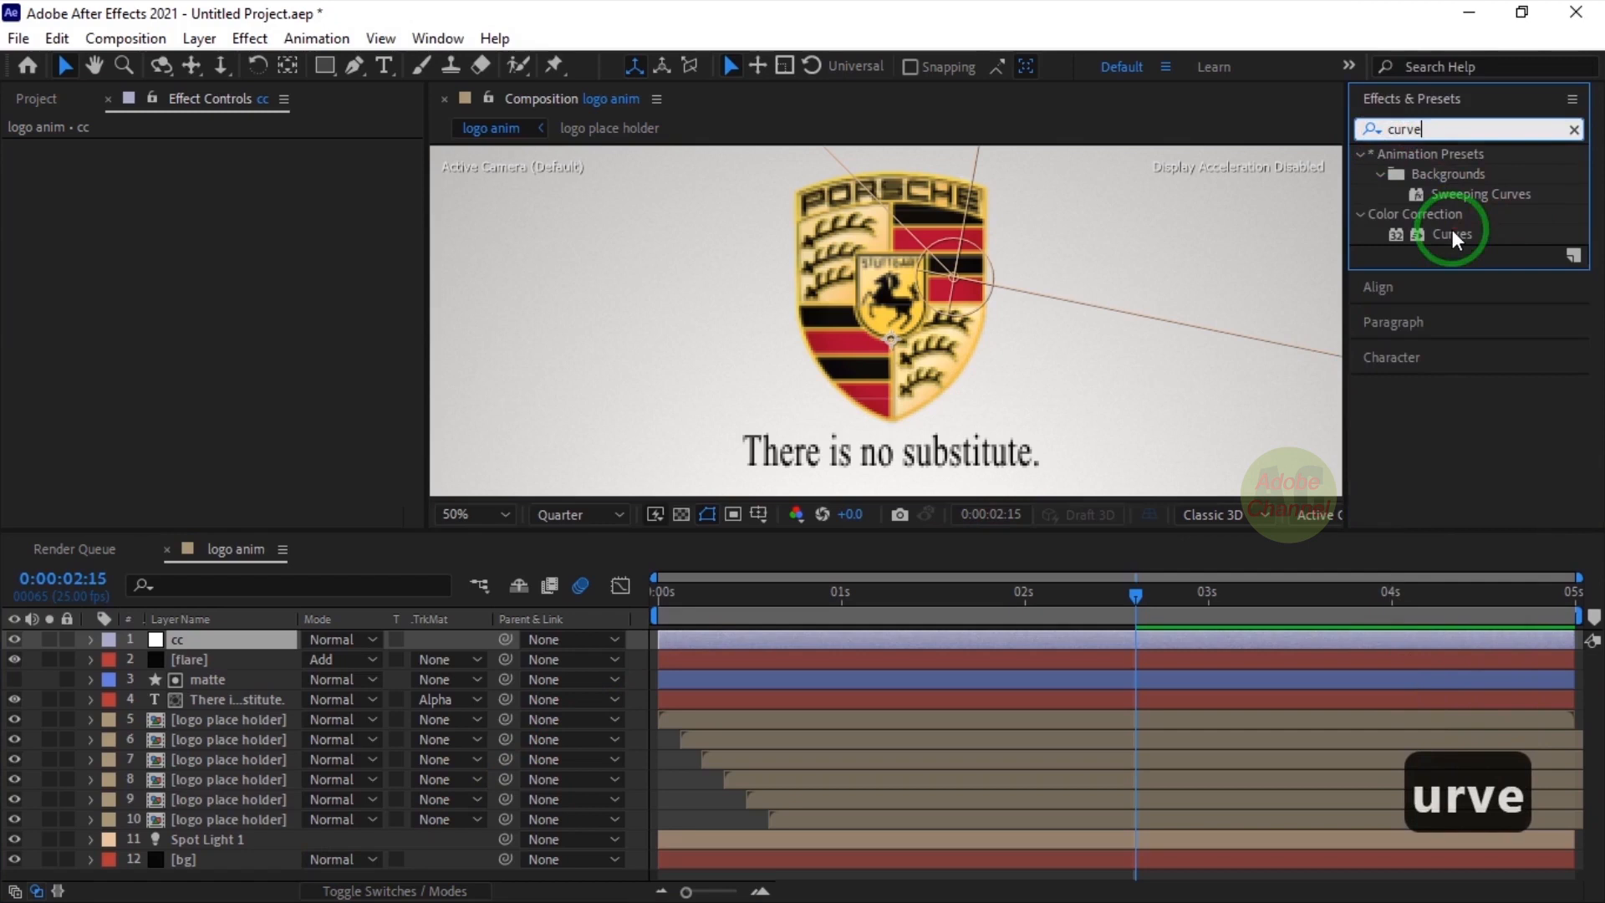
pyautogui.doubleClick(1452, 233)
# Shape the cc layer's curve into a slight S, lowering the shadows and raising the highlights
pyautogui.scroll(-1, 401, 326)
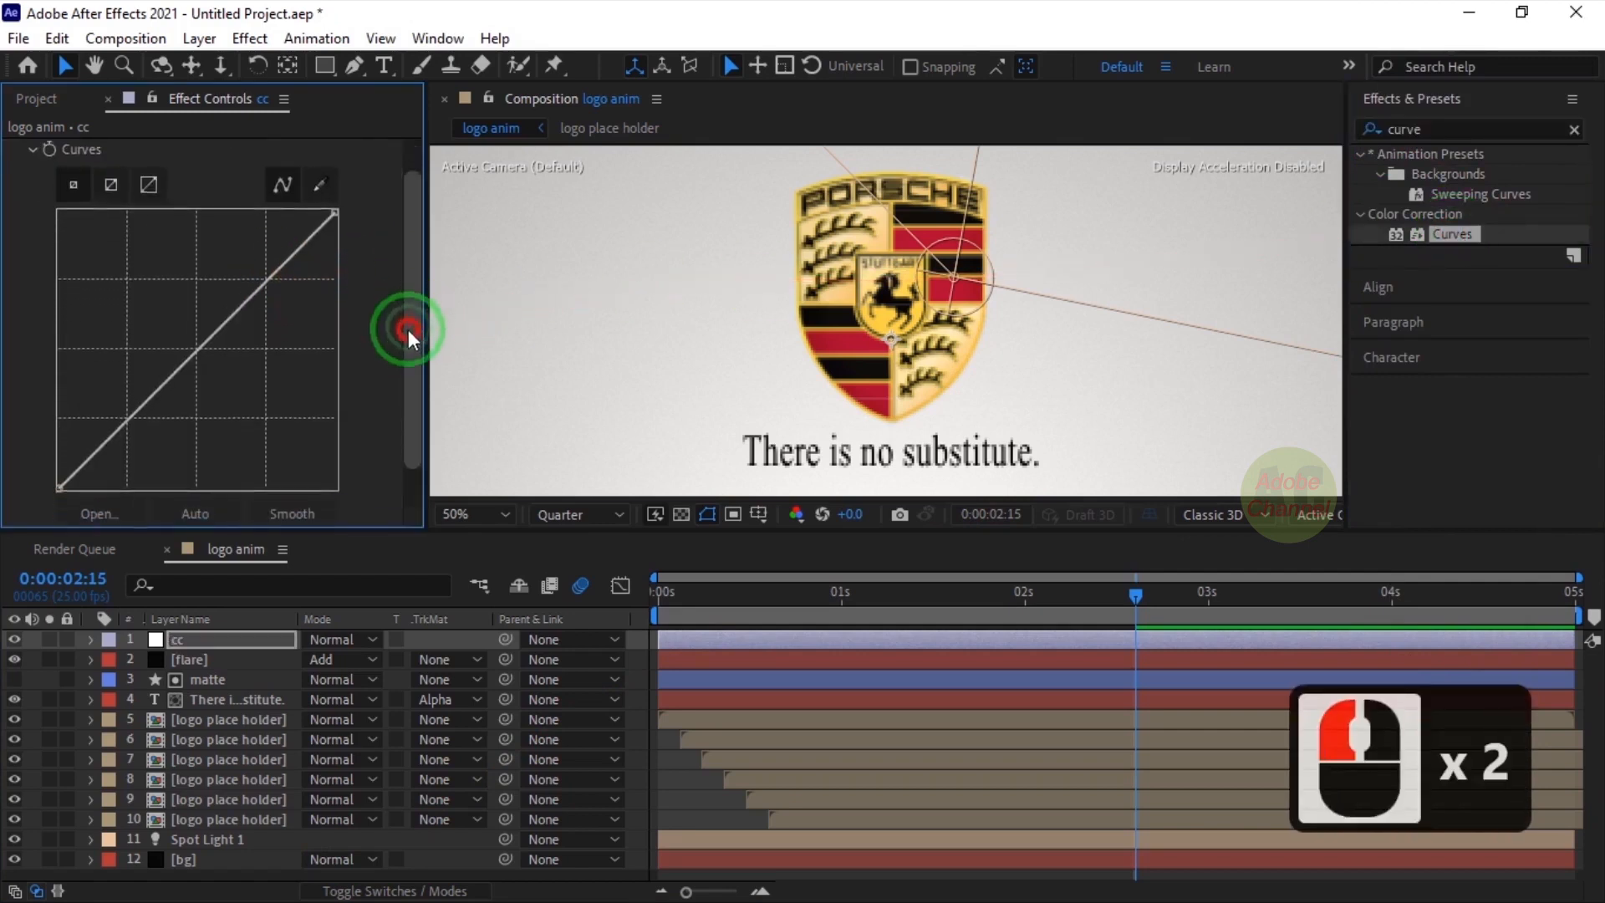
pyautogui.hotkey('ctrl', 'z')
pyautogui.hotkey('ctrl', 'z')
pyautogui.click(129, 422)
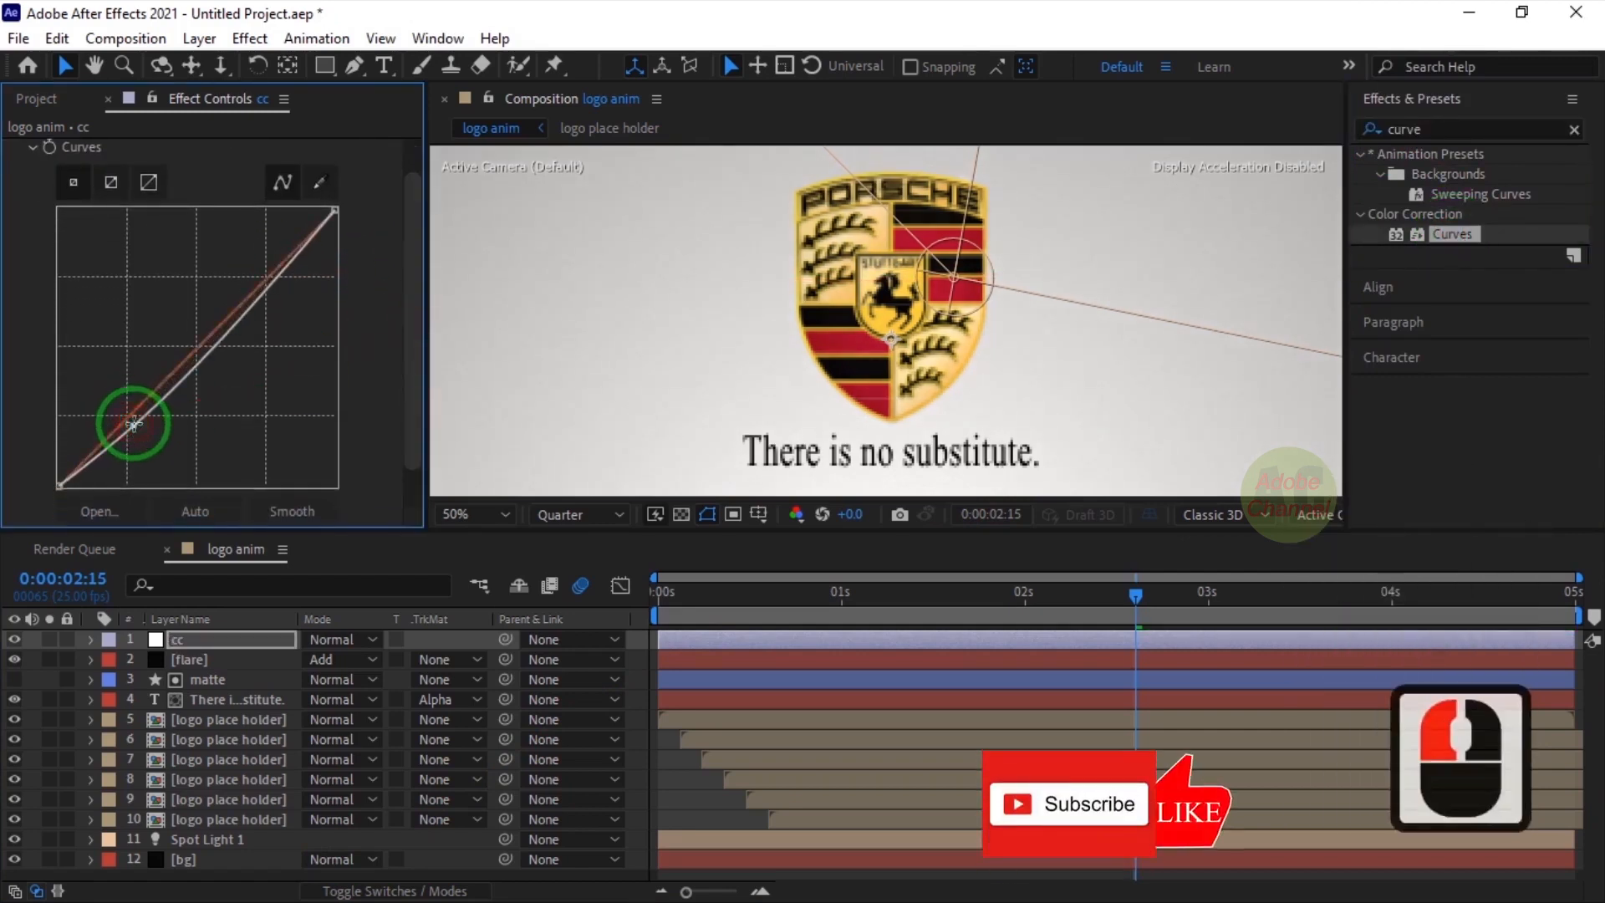
pyautogui.click(280, 276)
pyautogui.moveTo(276, 276); pyautogui.dragTo(261, 271)
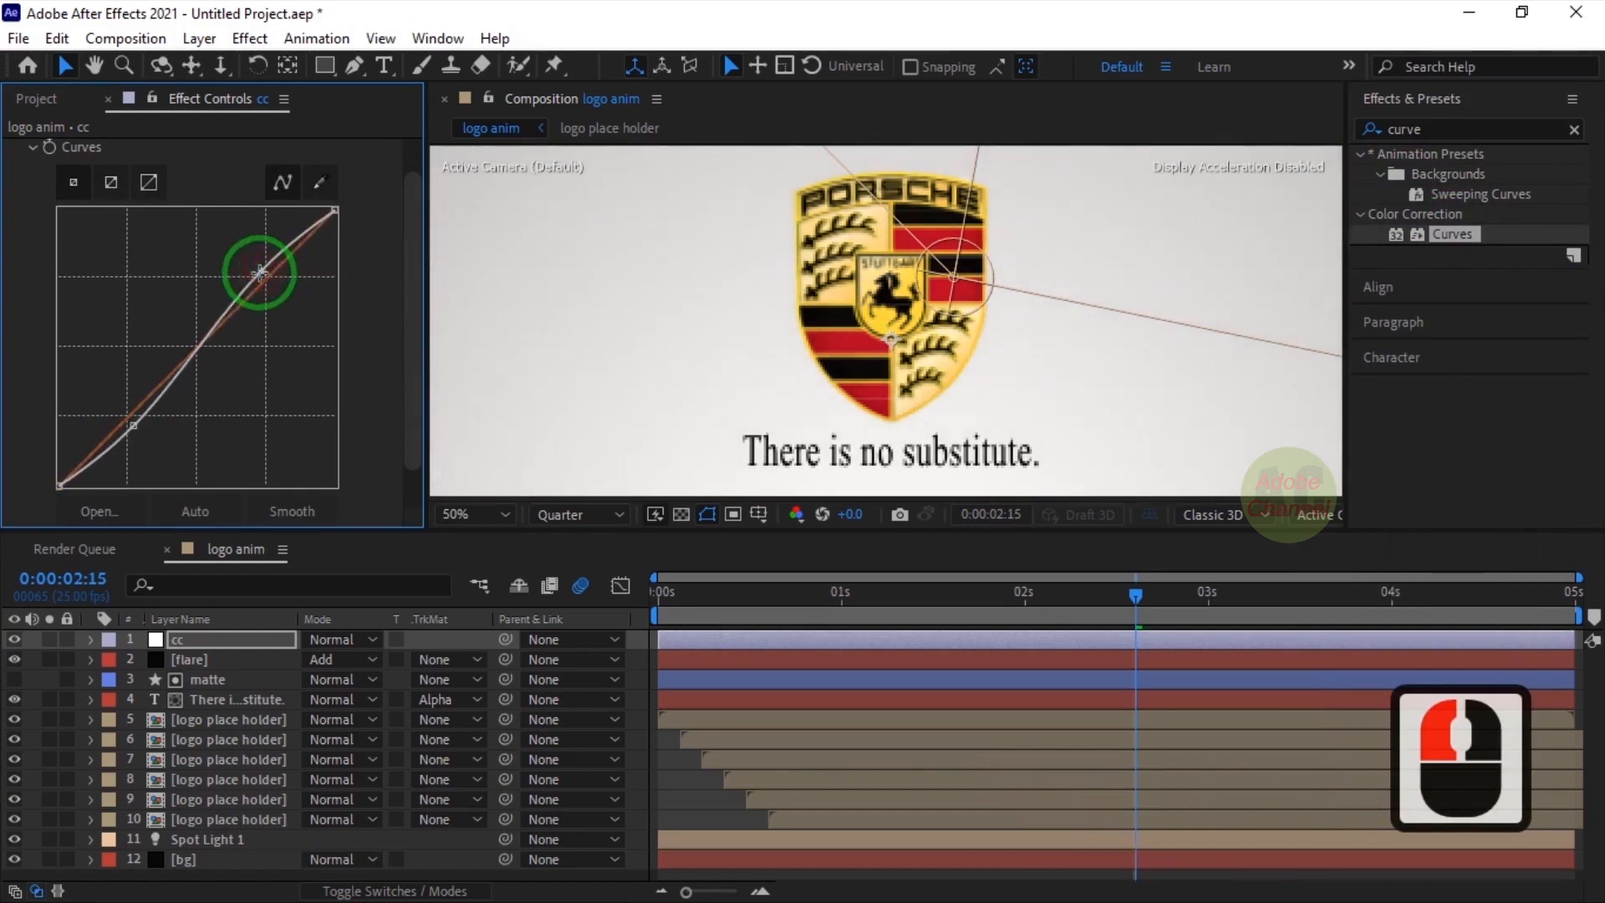
# Add a 1920 x 1080 px black solid named fader on top of the composition
pyautogui.rightClick(263, 875)
pyautogui.moveTo(385, 591)
pyautogui.click(618, 656)
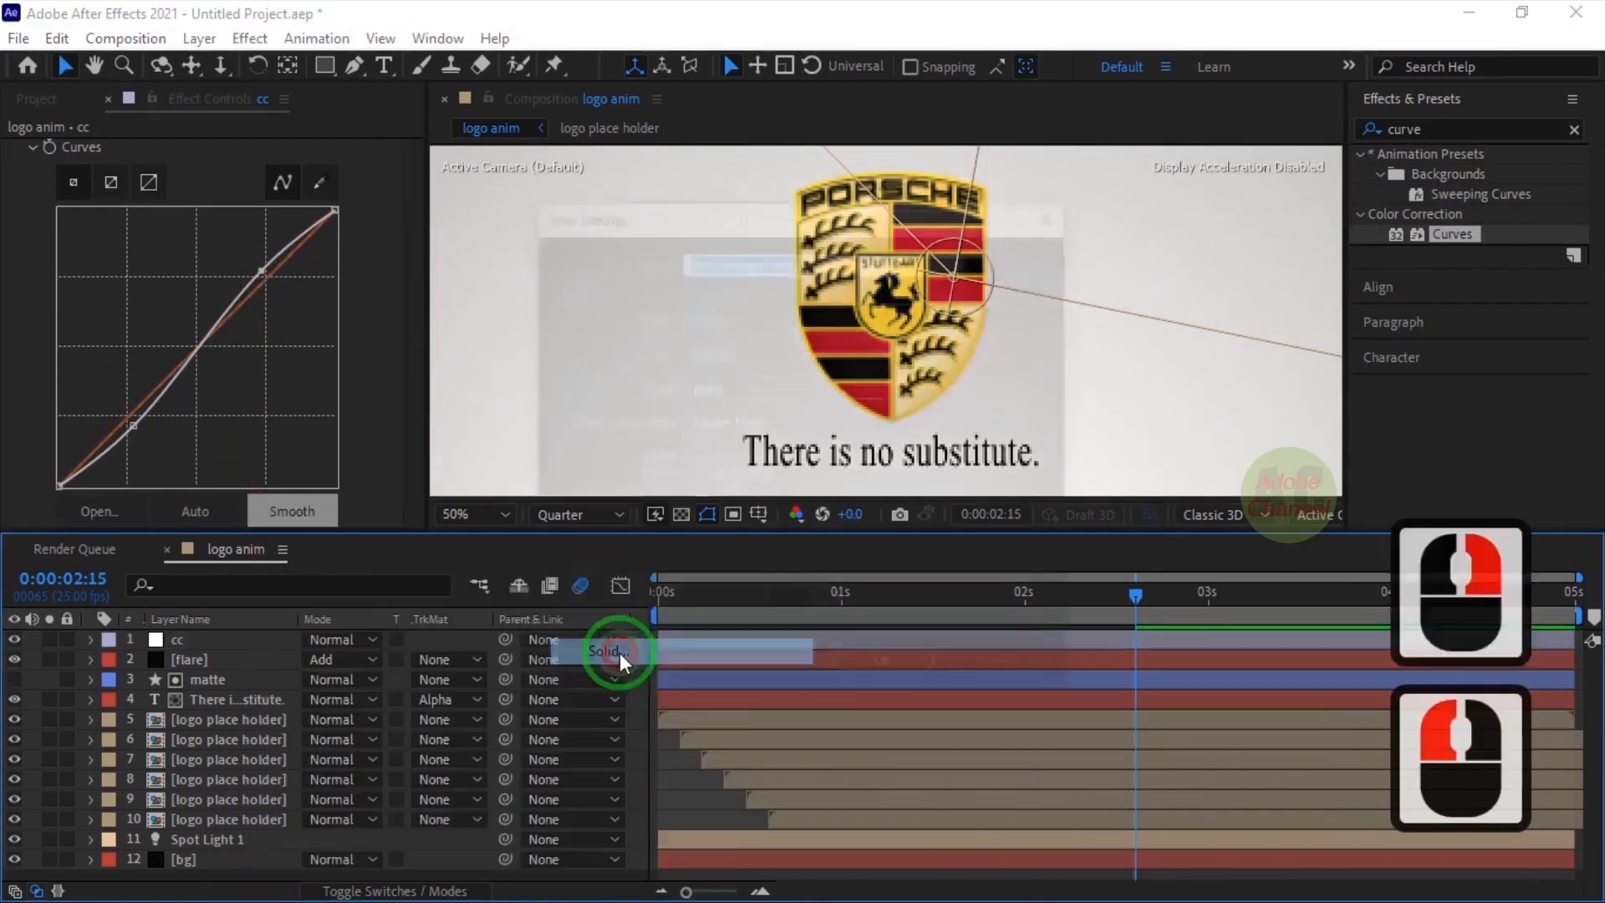
pyautogui.write('fader')
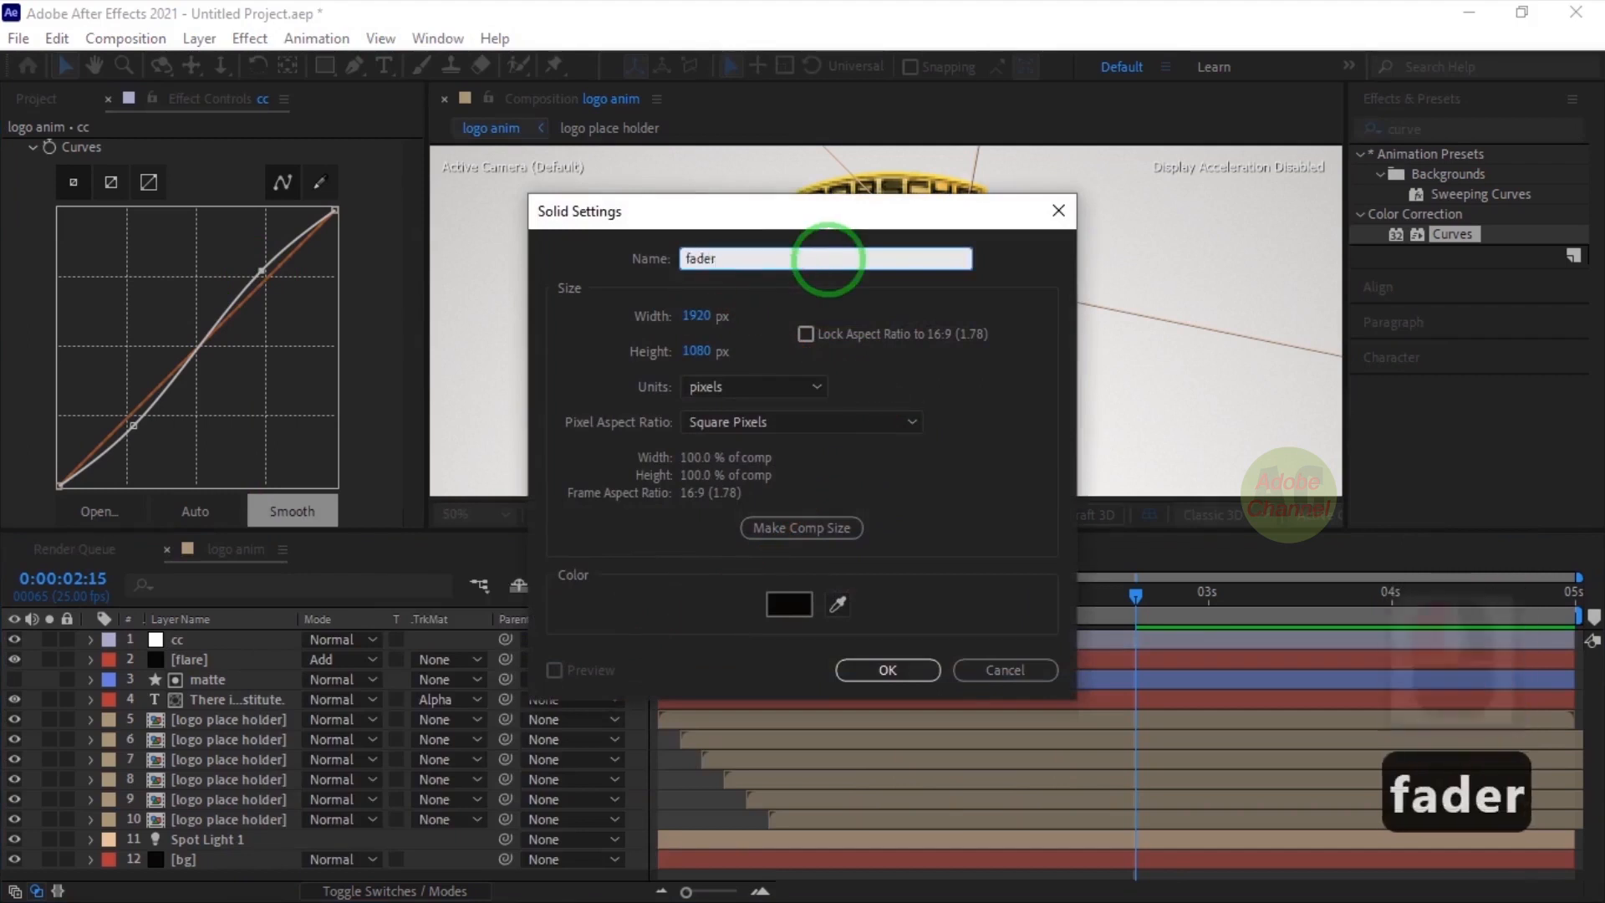
pyautogui.click(885, 668)
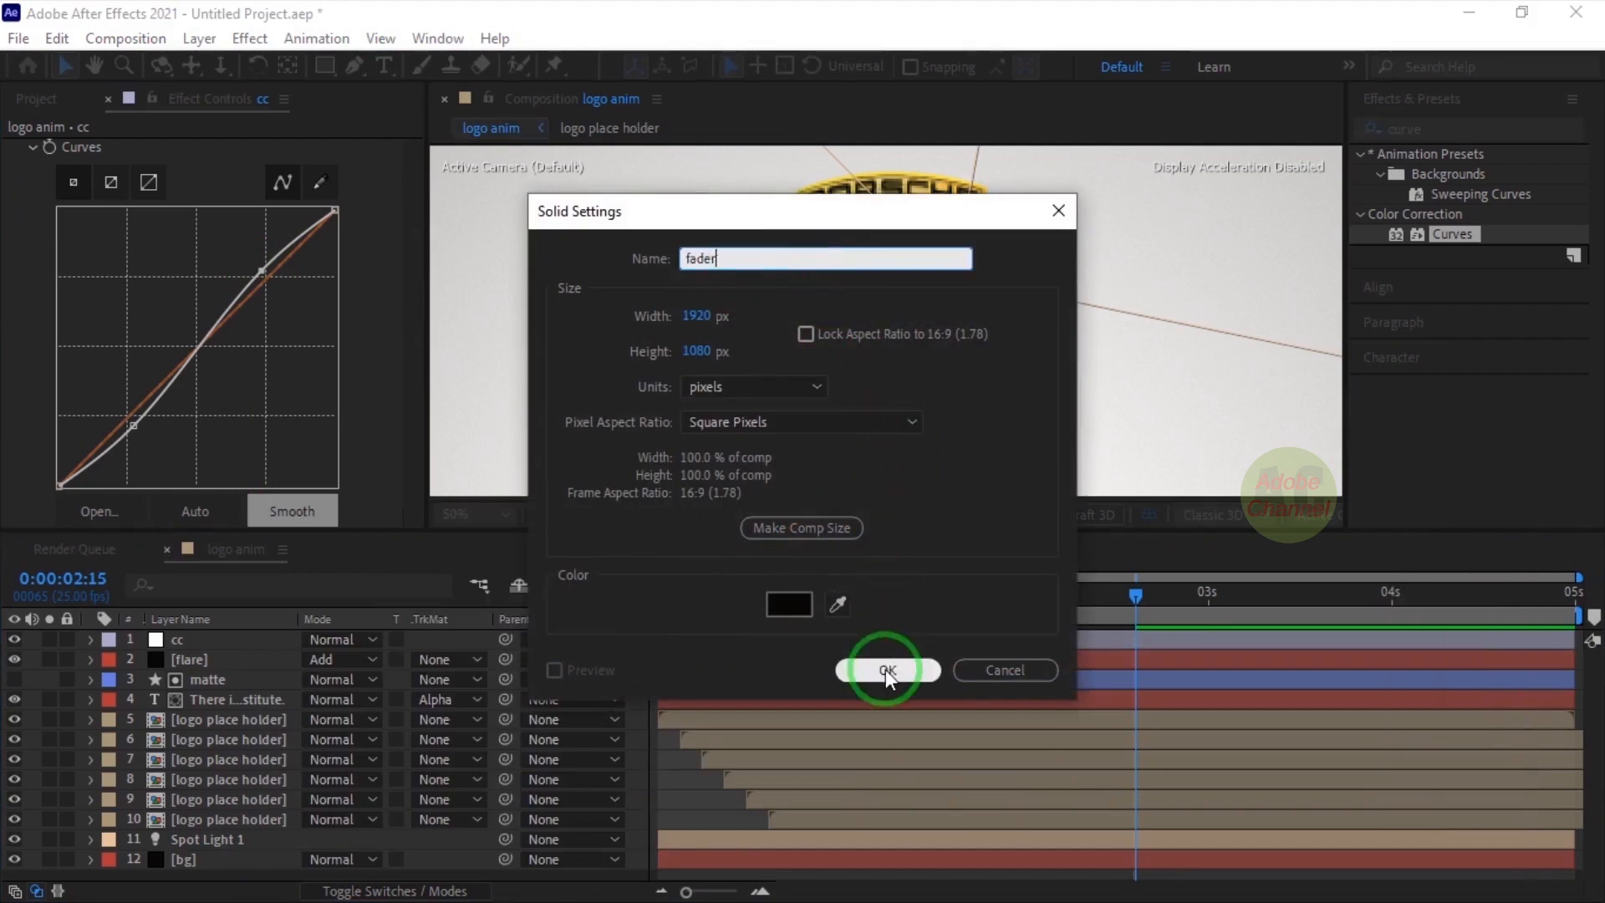
# Start keyframing the fader layer's Opacity with 100% at 0:00:00:00
pyautogui.moveTo(1140, 602); pyautogui.dragTo(614, 620)
pyautogui.click(179, 640)
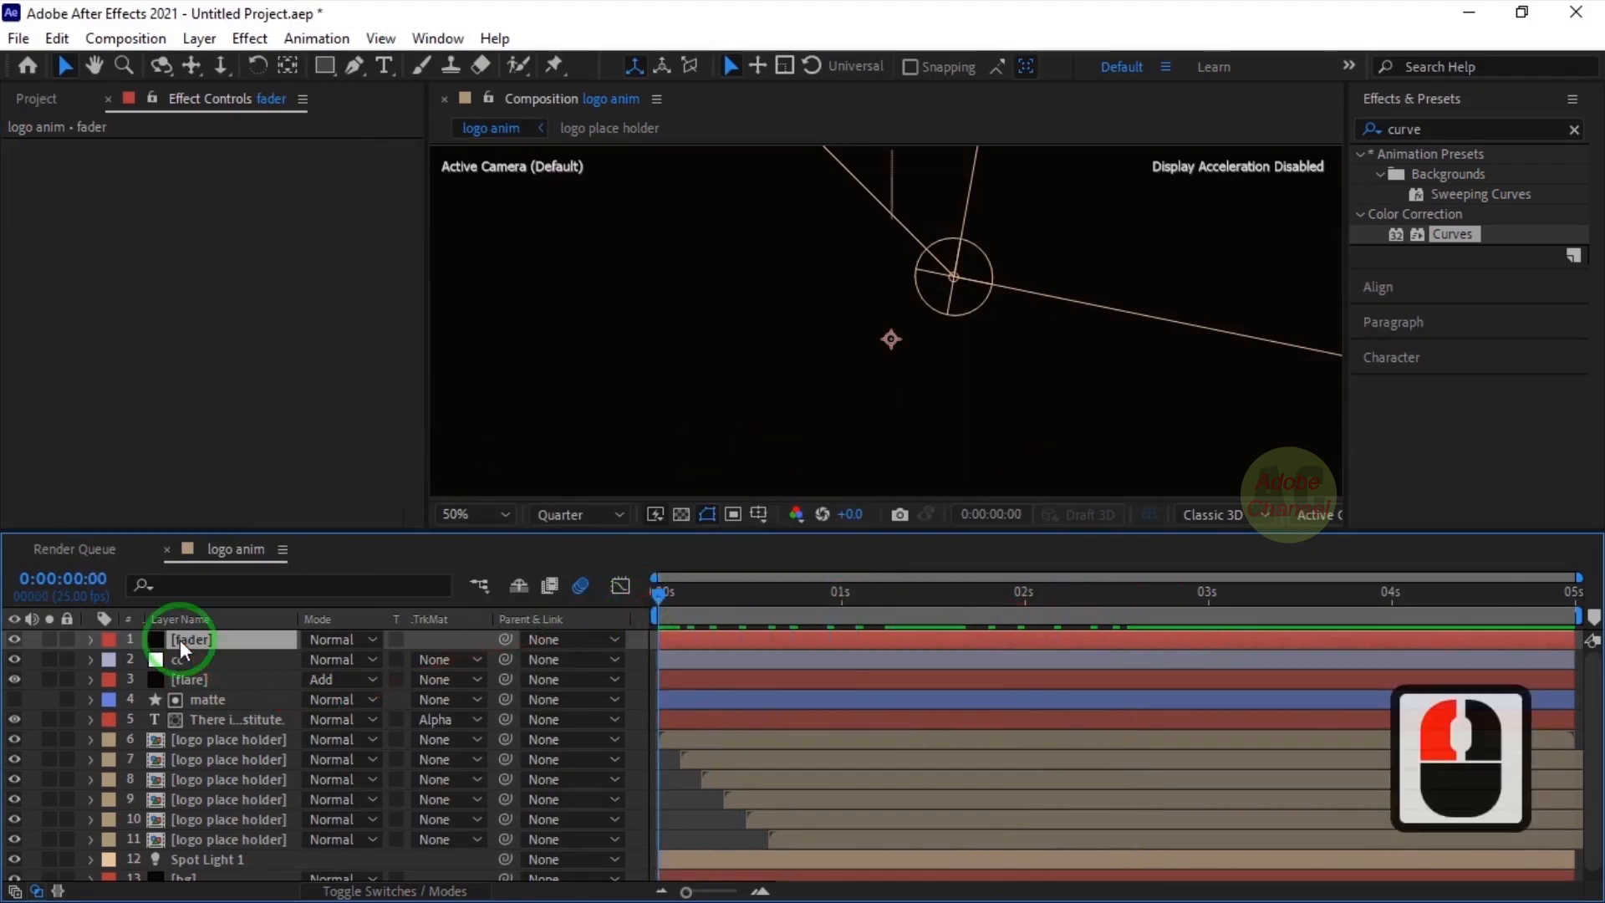
pyautogui.press('t')
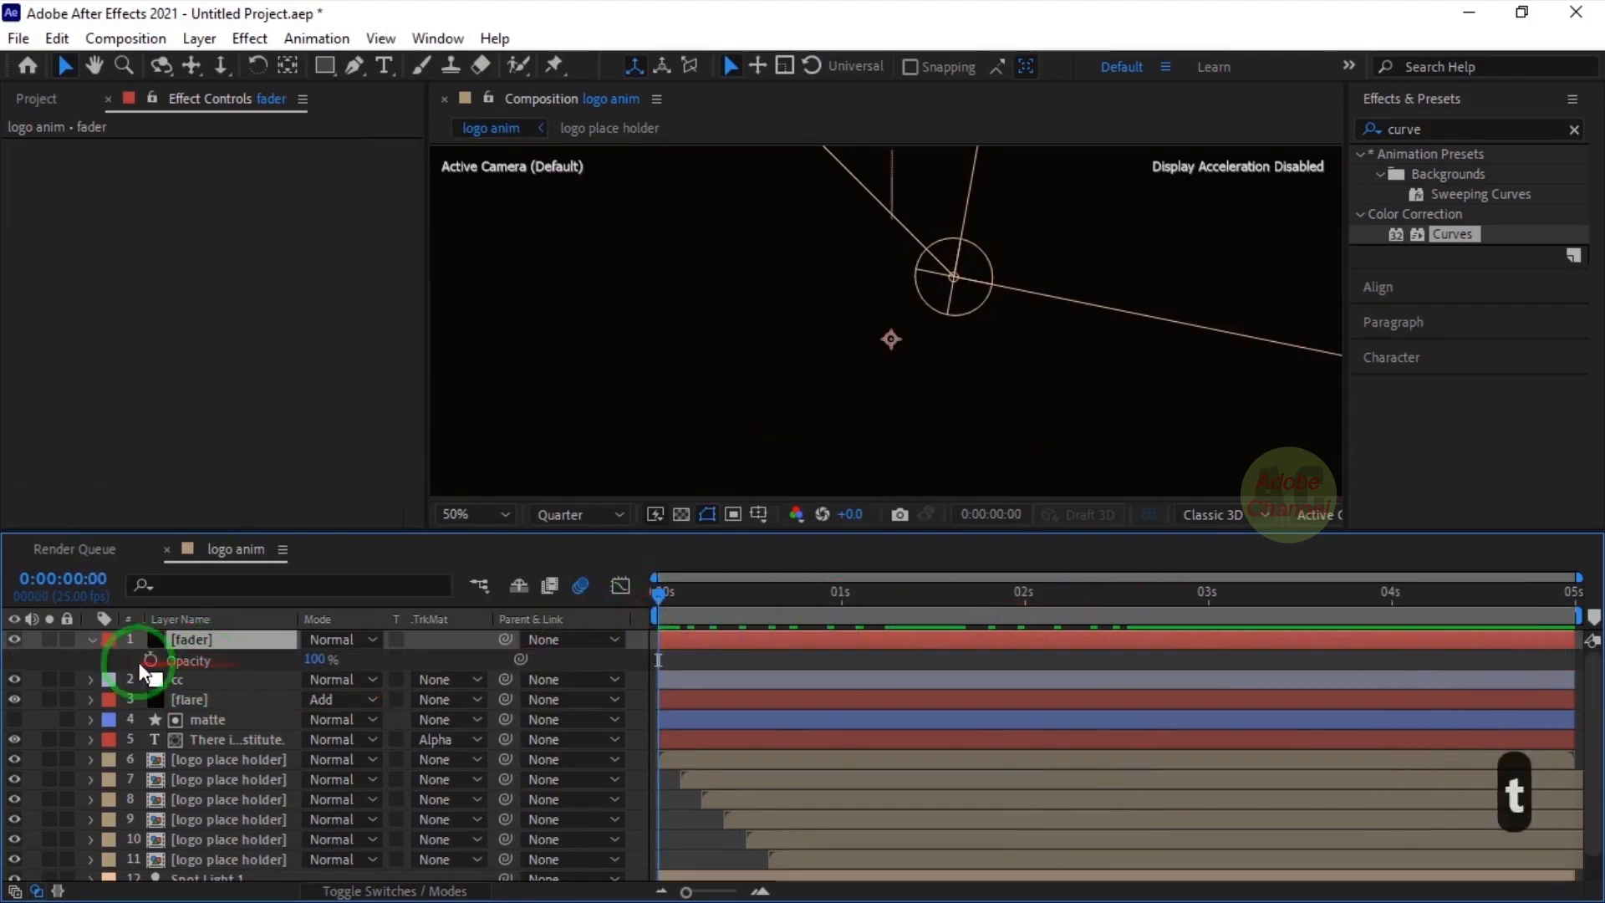
pyautogui.click(151, 660)
# Add a 0% Opacity keyframe to the fader layer at 0:00:00:15
pyautogui.click(83, 578)
pyautogui.write('11')
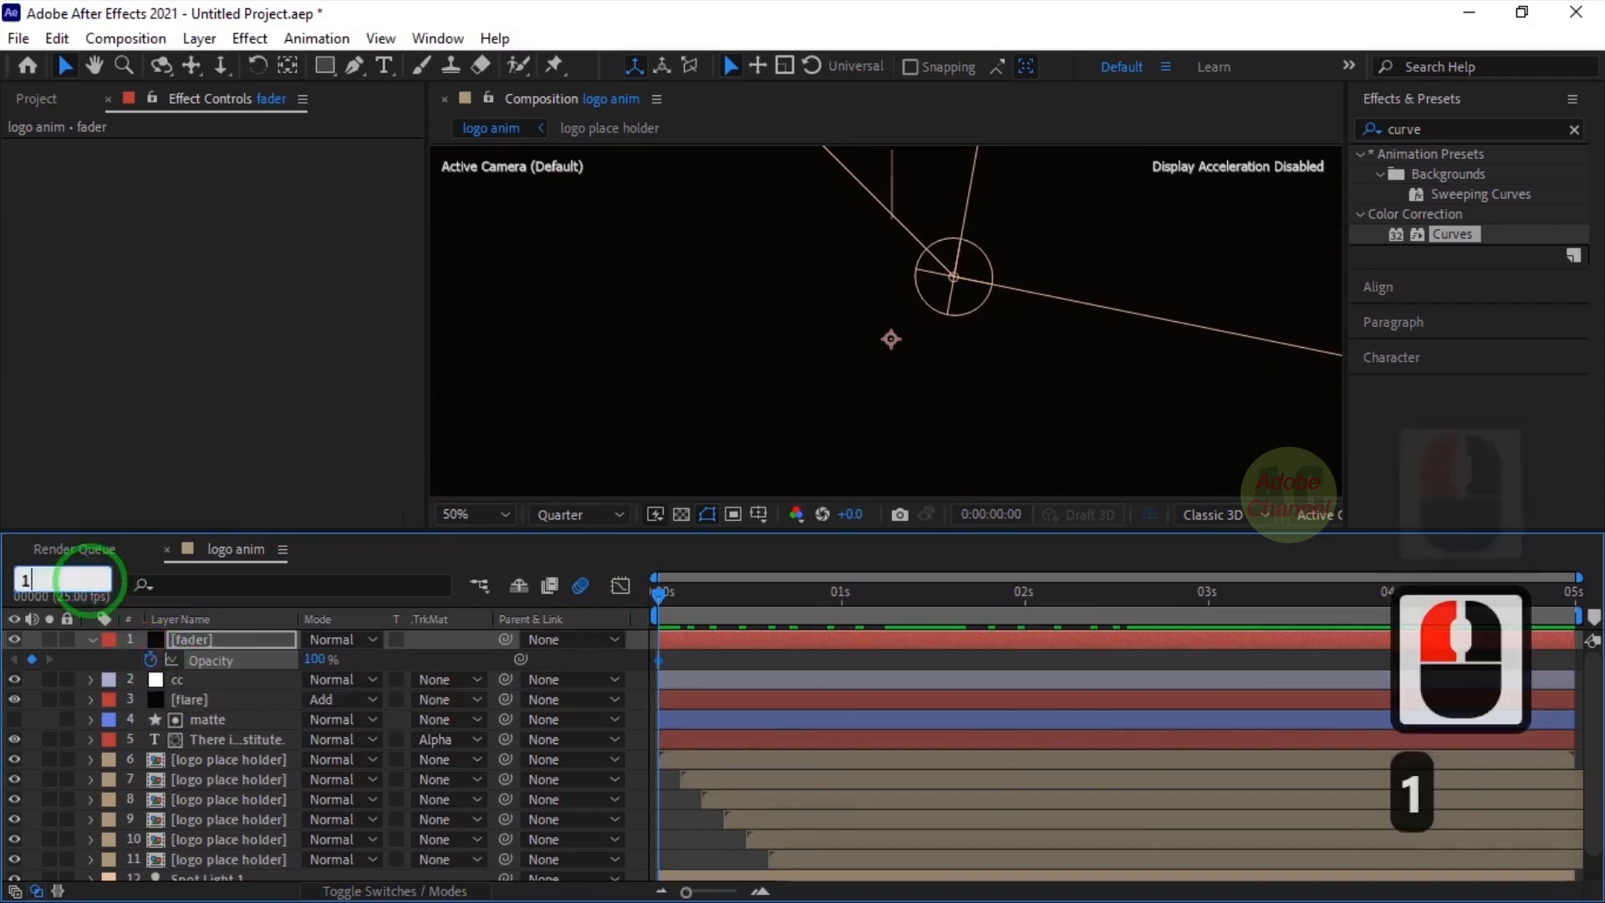
pyautogui.press('BackSpace')
pyautogui.write('5')
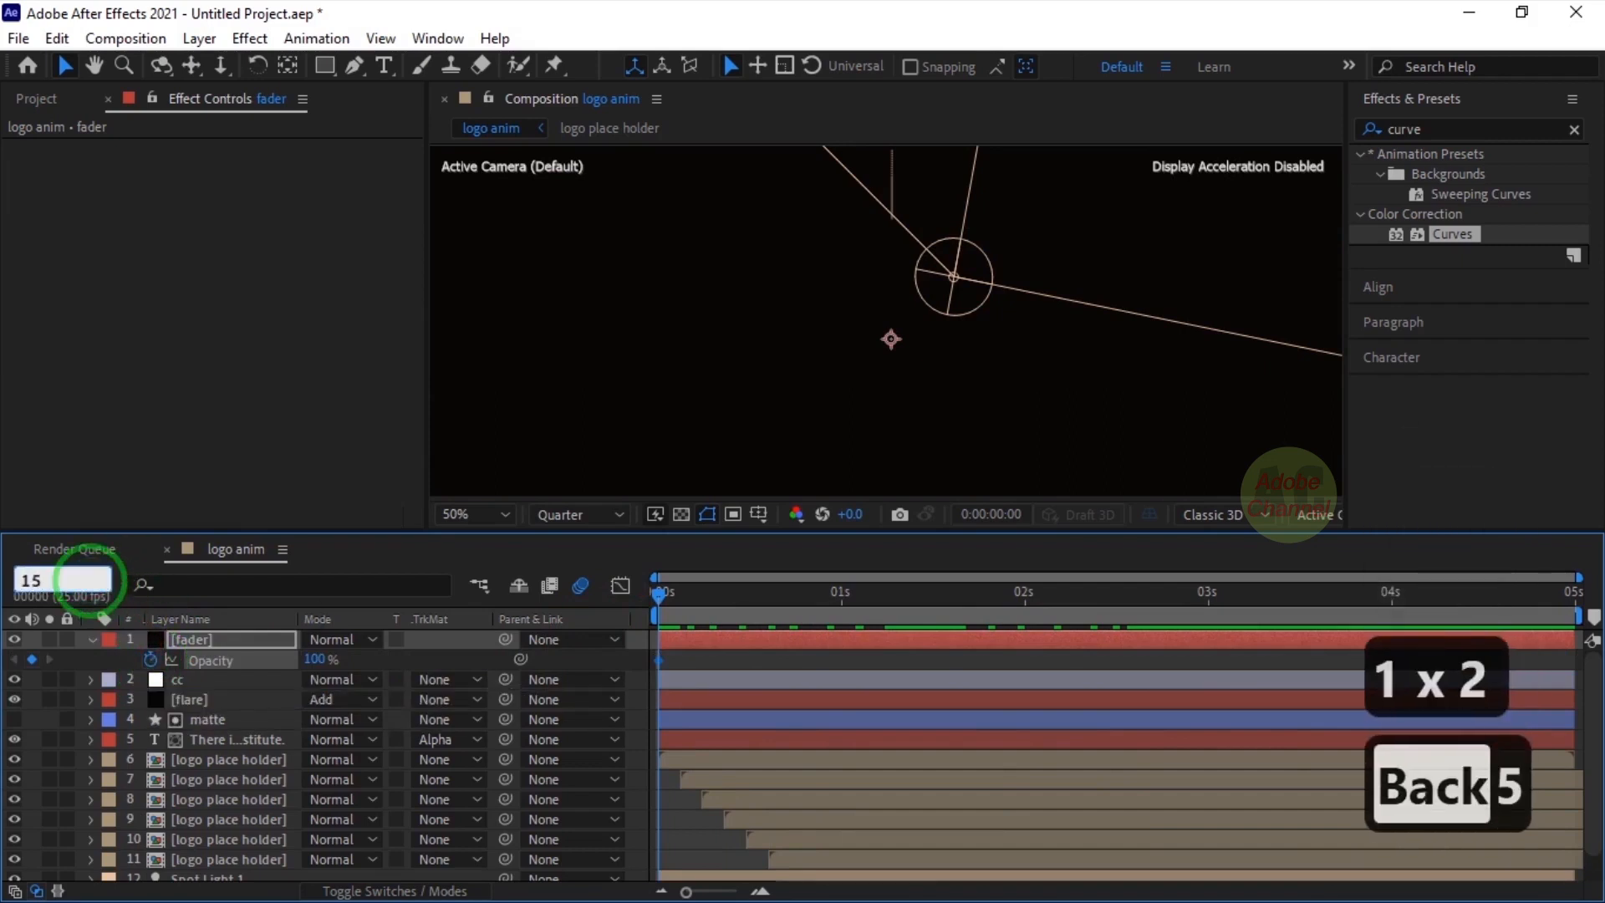
pyautogui.press('Return')
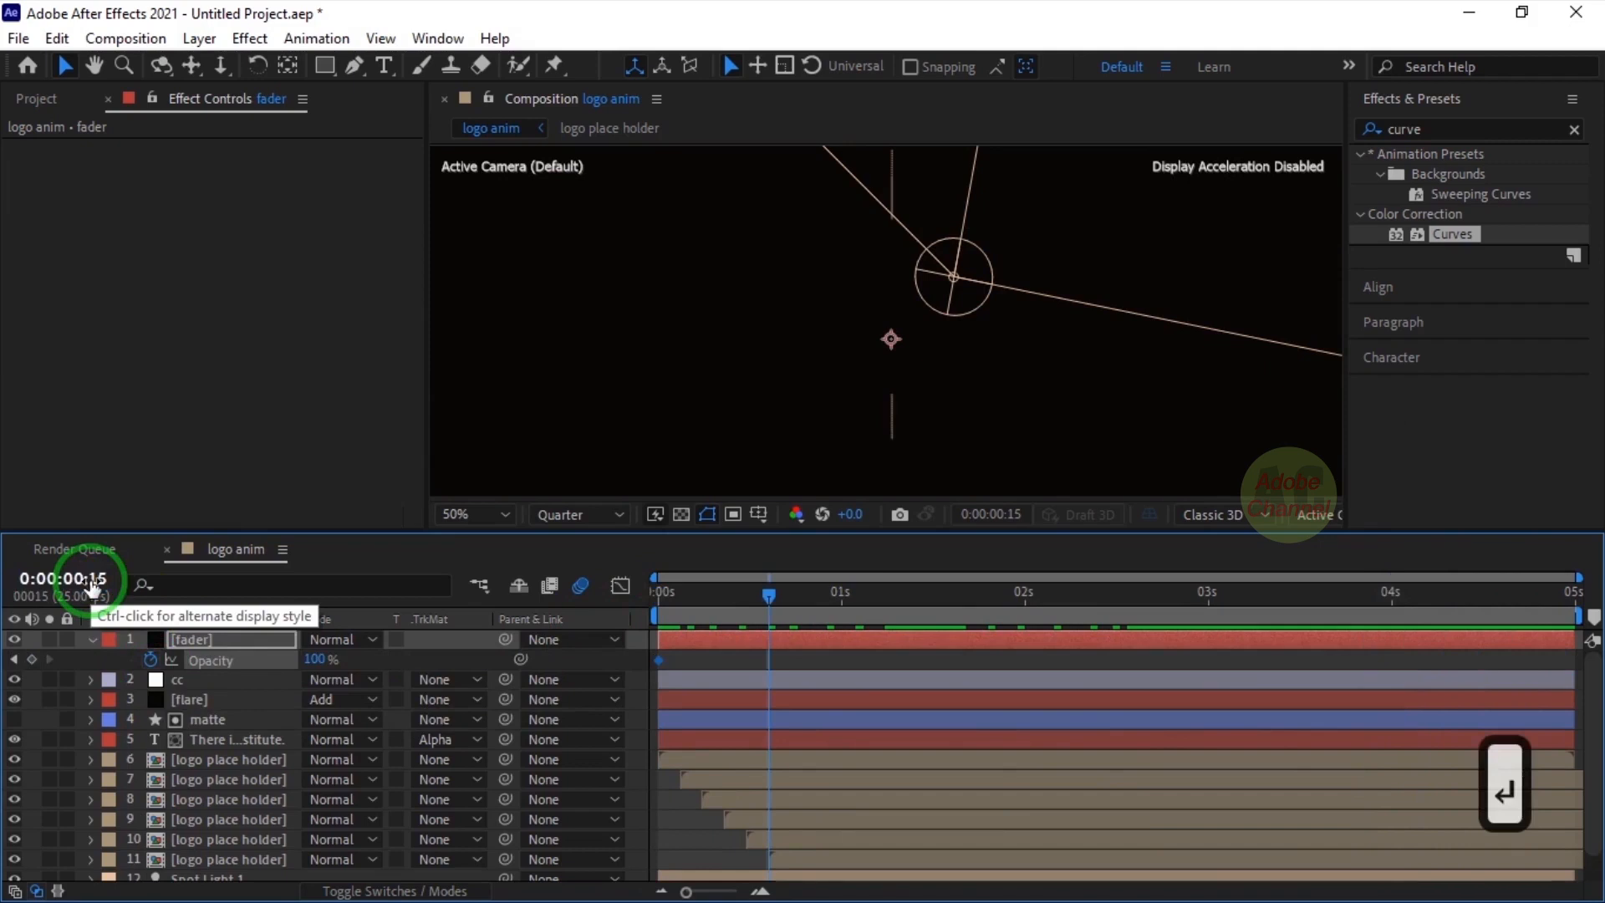
pyautogui.click(316, 658)
pyautogui.write('0')
pyautogui.press('Return')
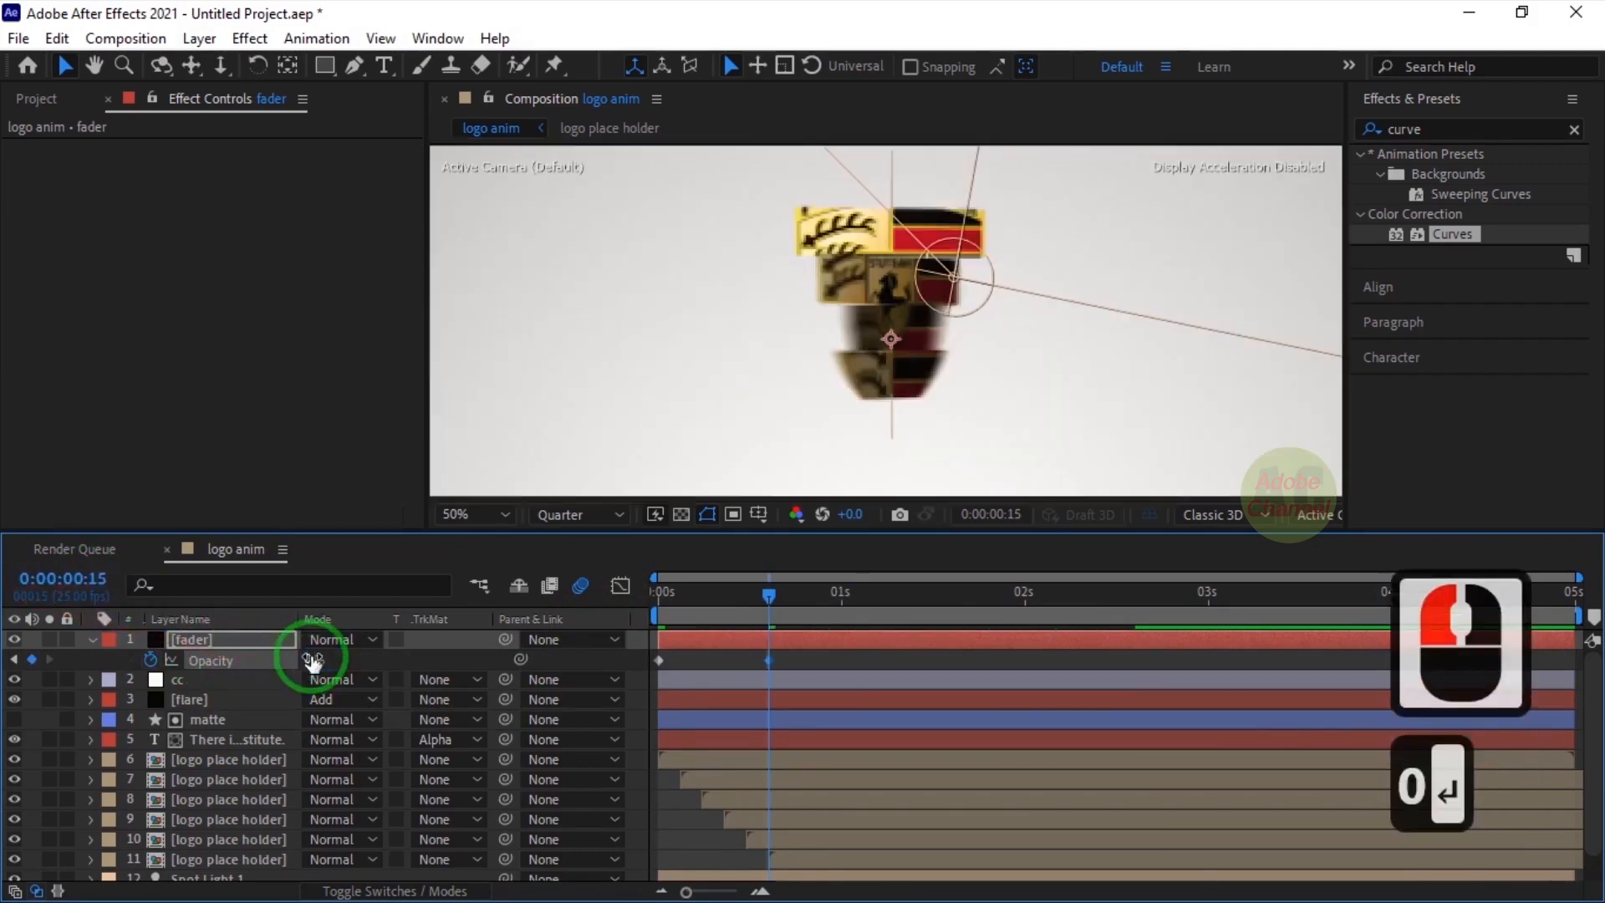
# At 0:00:04:15, add a fader Opacity keyframe that holds the value at 0%
pyautogui.click(73, 584)
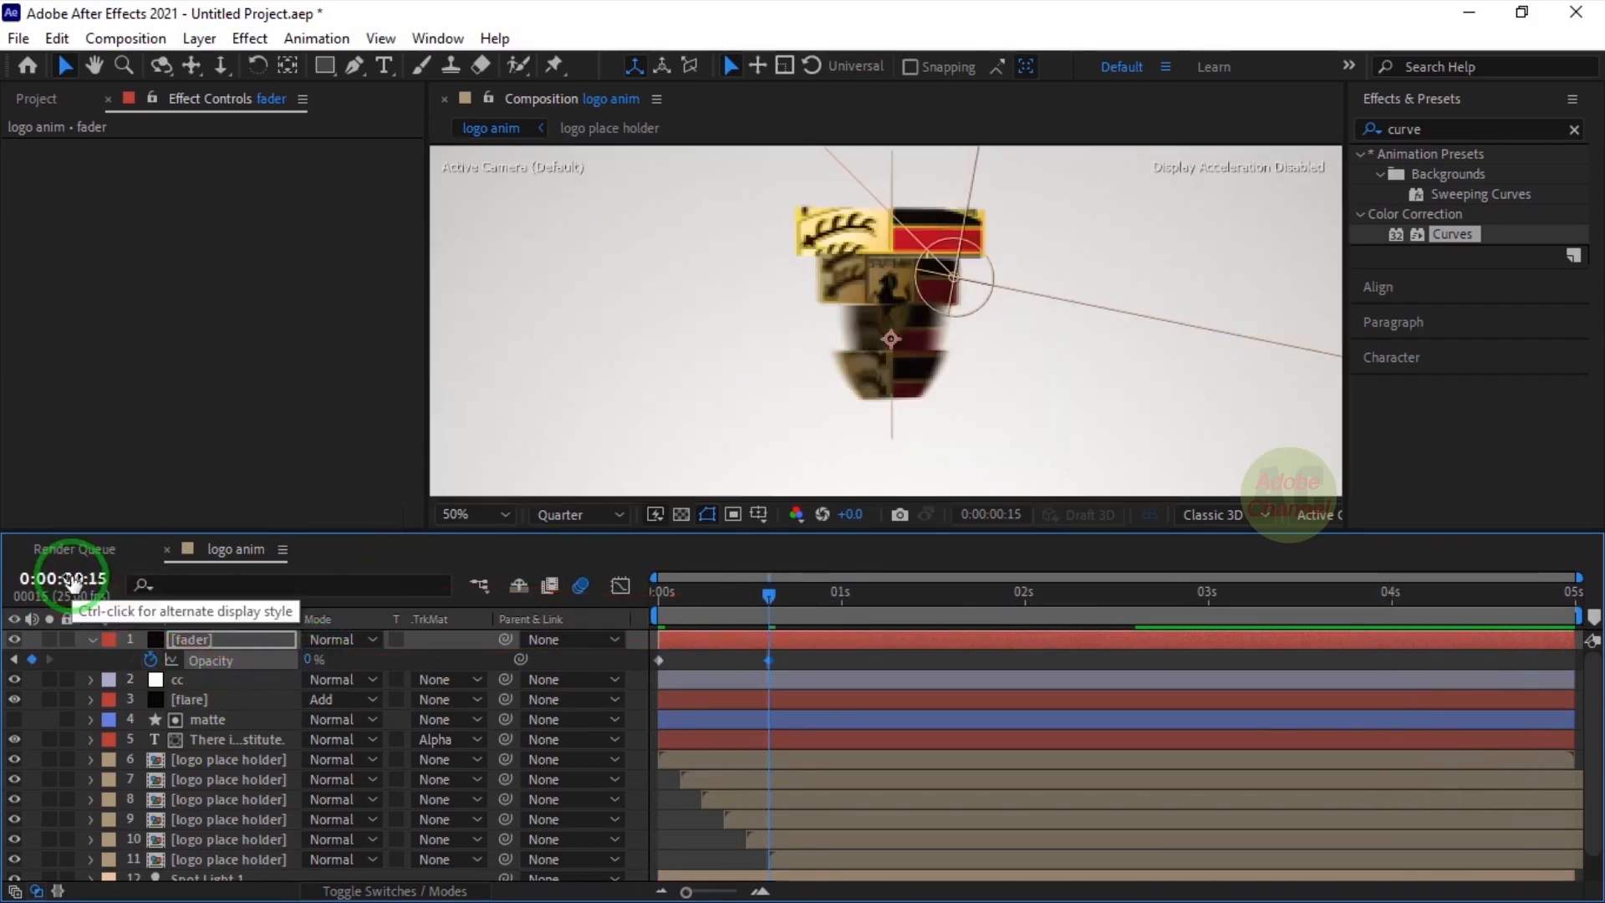
pyautogui.click(93, 579)
pyautogui.write('4:1')
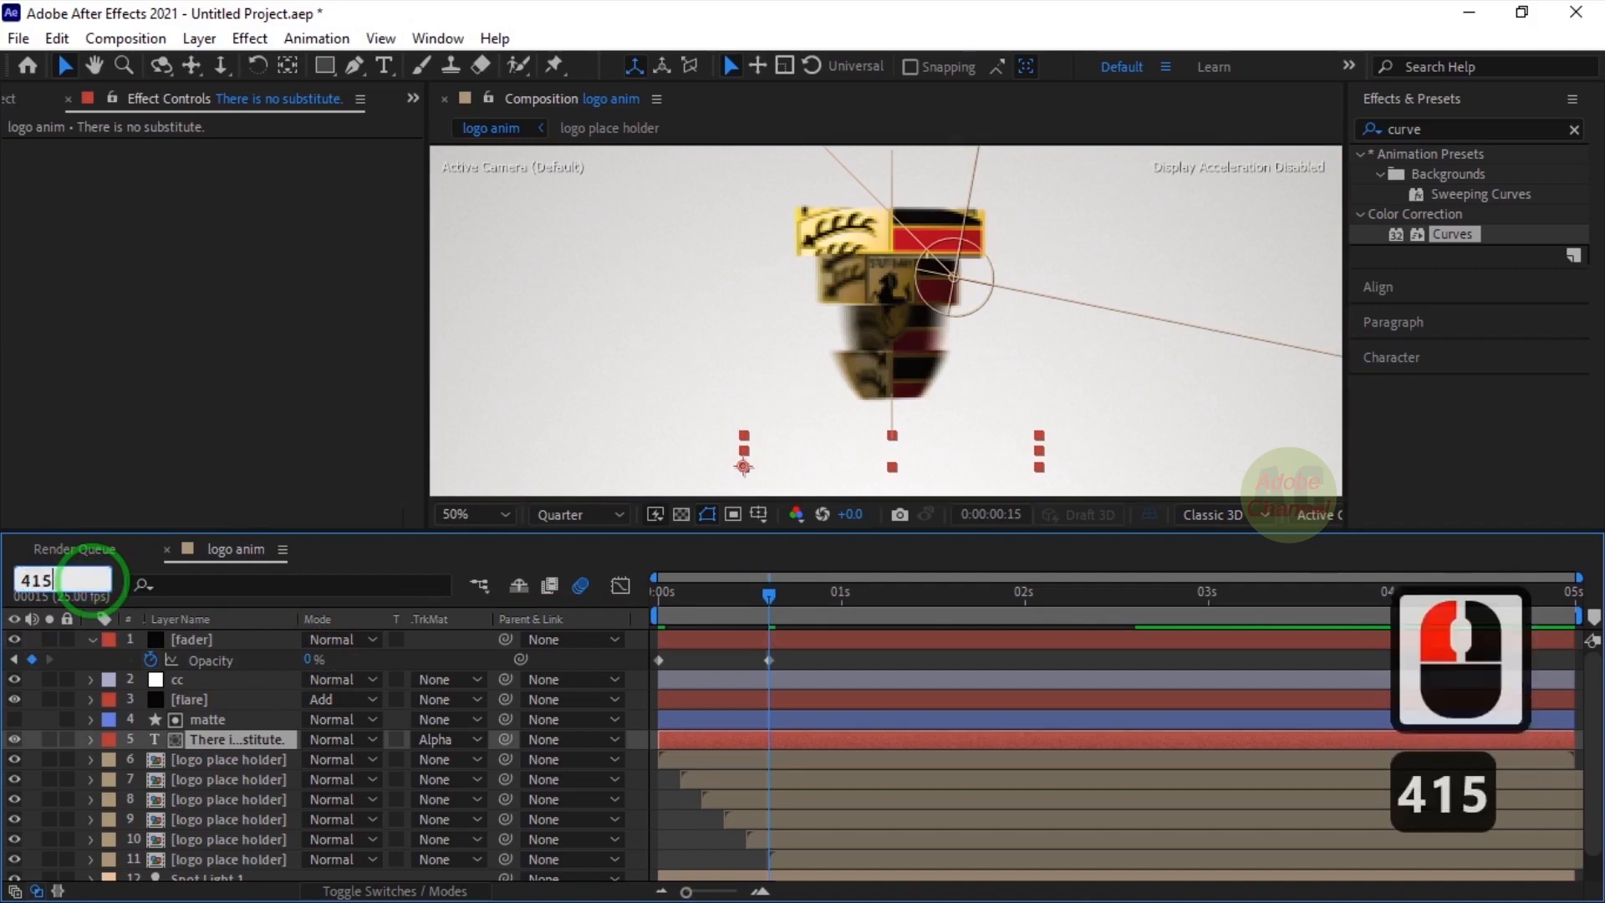
pyautogui.write('5')
pyautogui.press('Return')
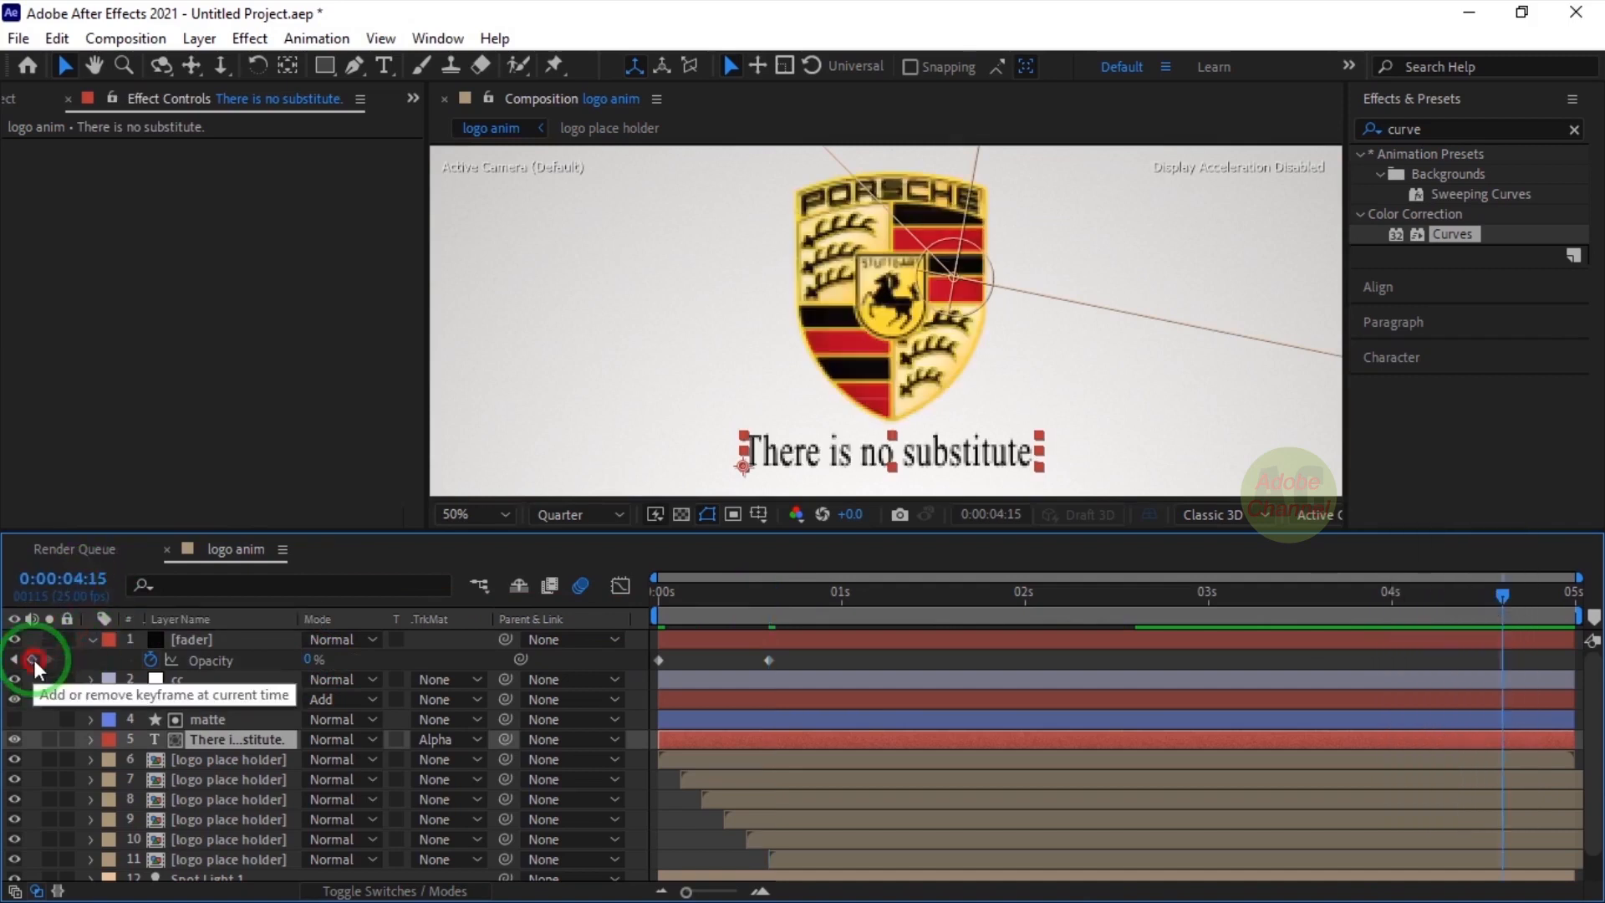
pyautogui.click(34, 659)
# Set the fader's Opacity to 100% at 0:00:05:00 to fade out, and collapse the layer's properties
pyautogui.click(84, 580)
pyautogui.write('500')
pyautogui.press('Return')
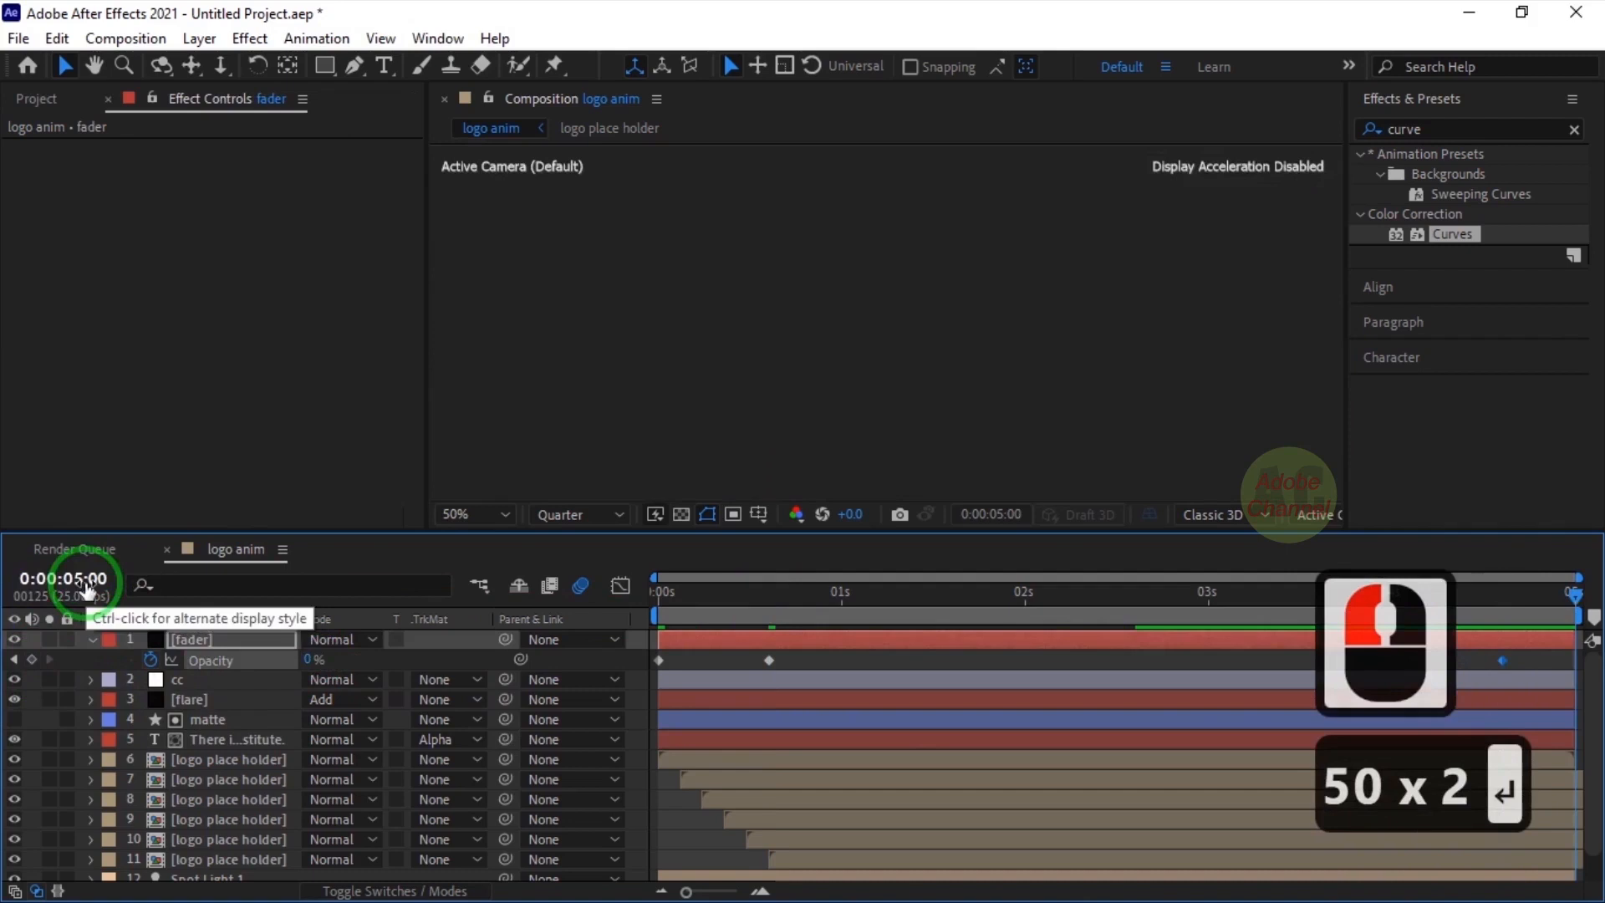
pyautogui.click(311, 660)
pyautogui.write('100')
pyautogui.press('Return')
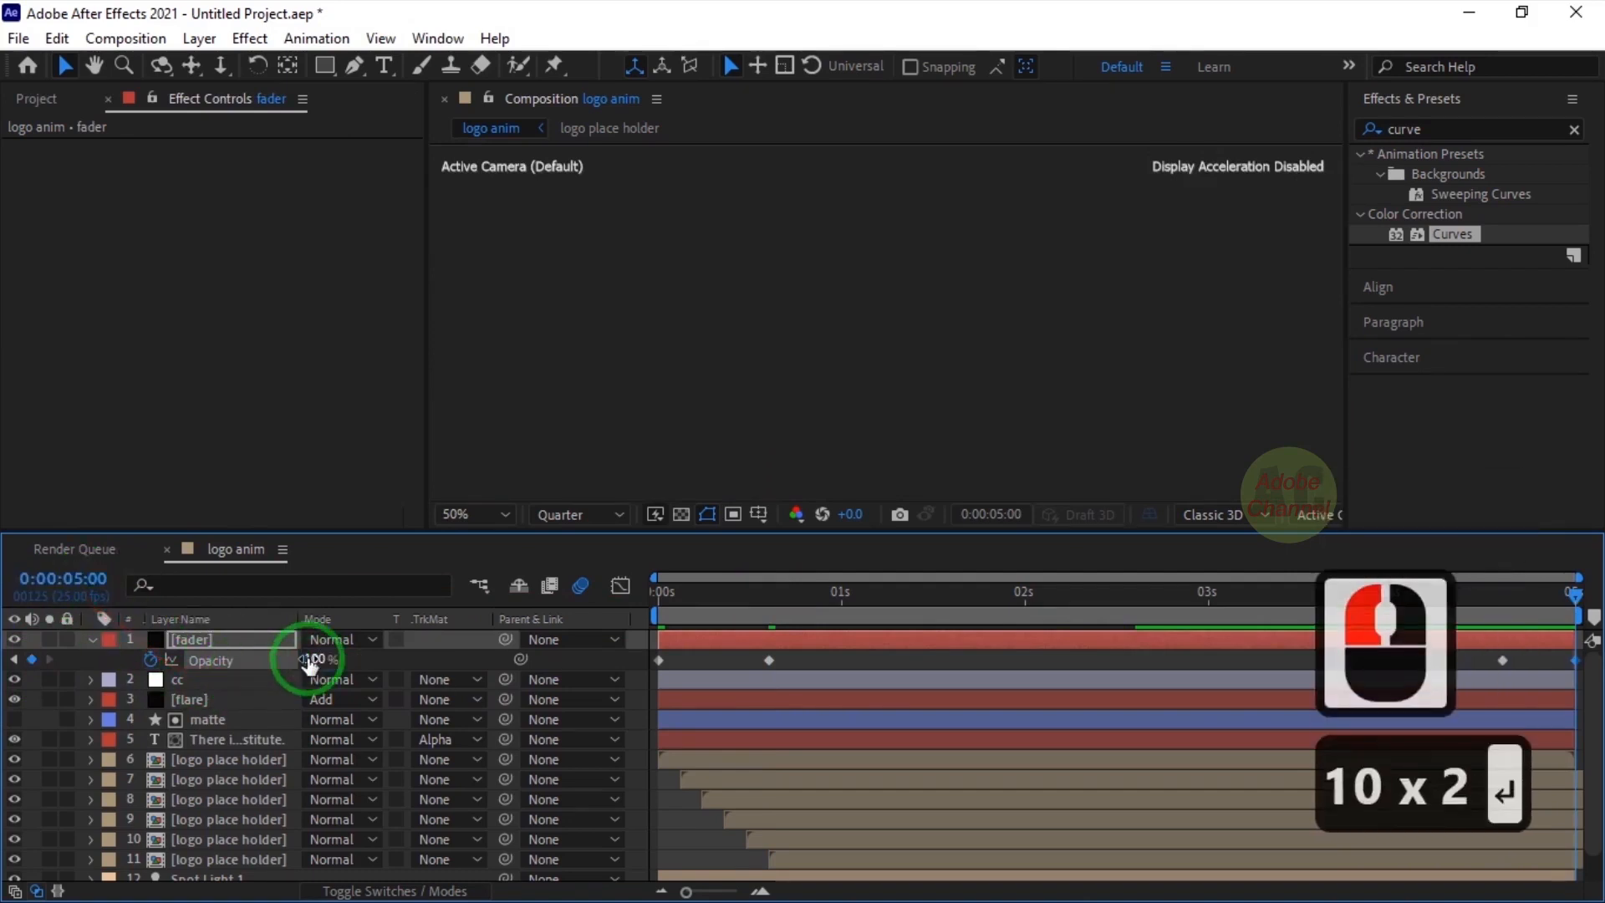
pyautogui.click(92, 639)
# Play back the logo animation from the beginning with the whole frame in view
pyautogui.moveTo(1572, 592); pyautogui.dragTo(590, 594)
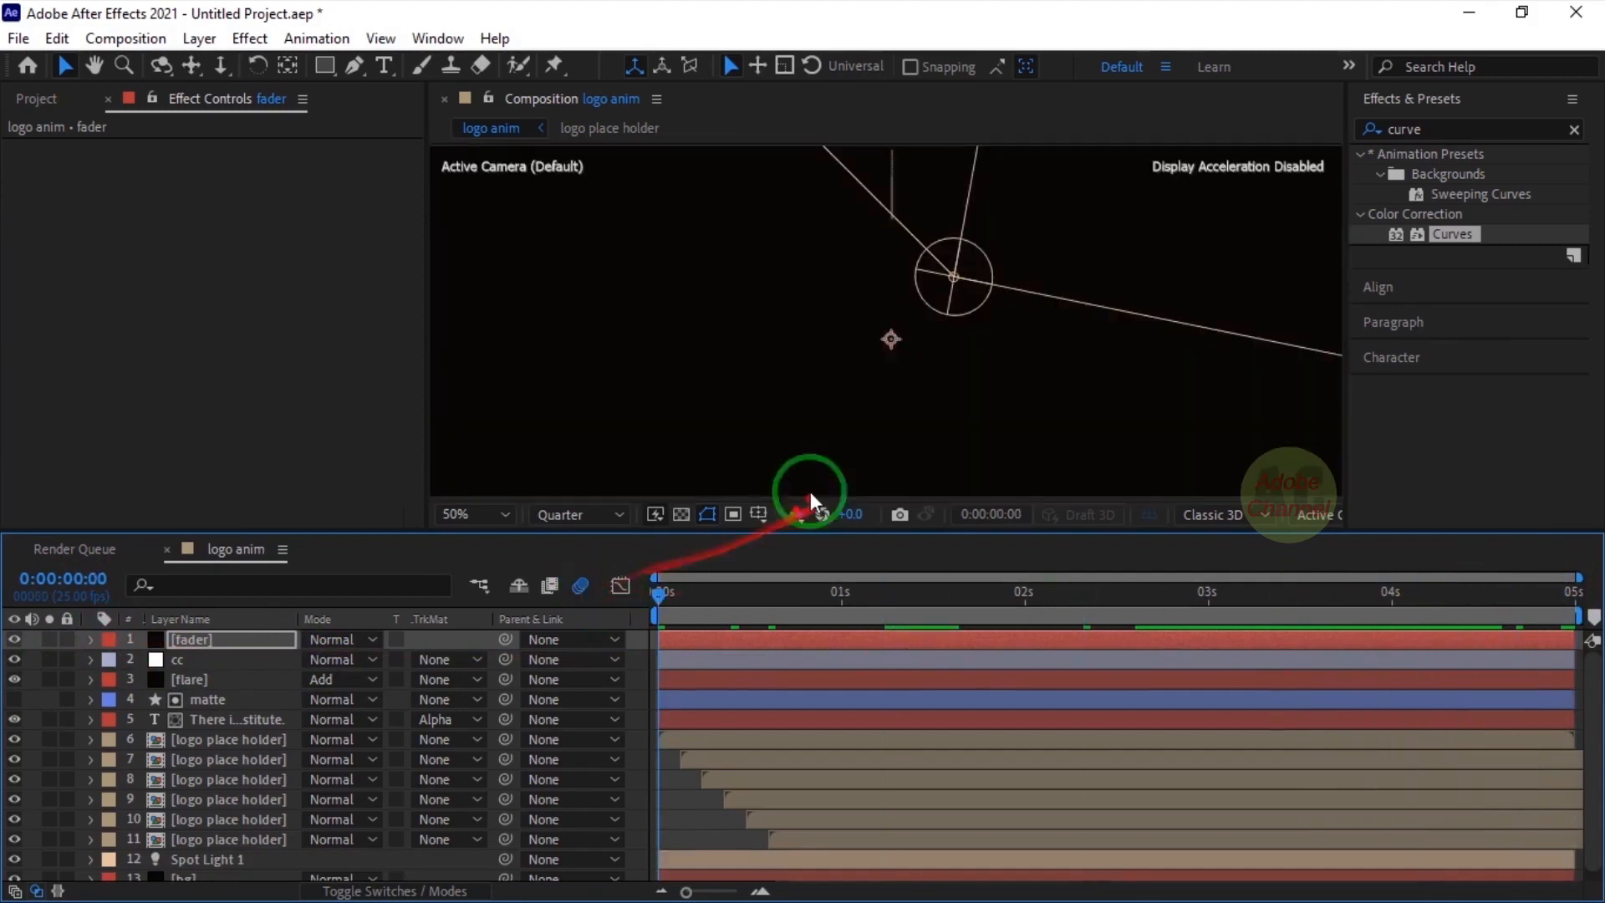
pyautogui.scroll(-1, 880, 308)
pyautogui.press('space')
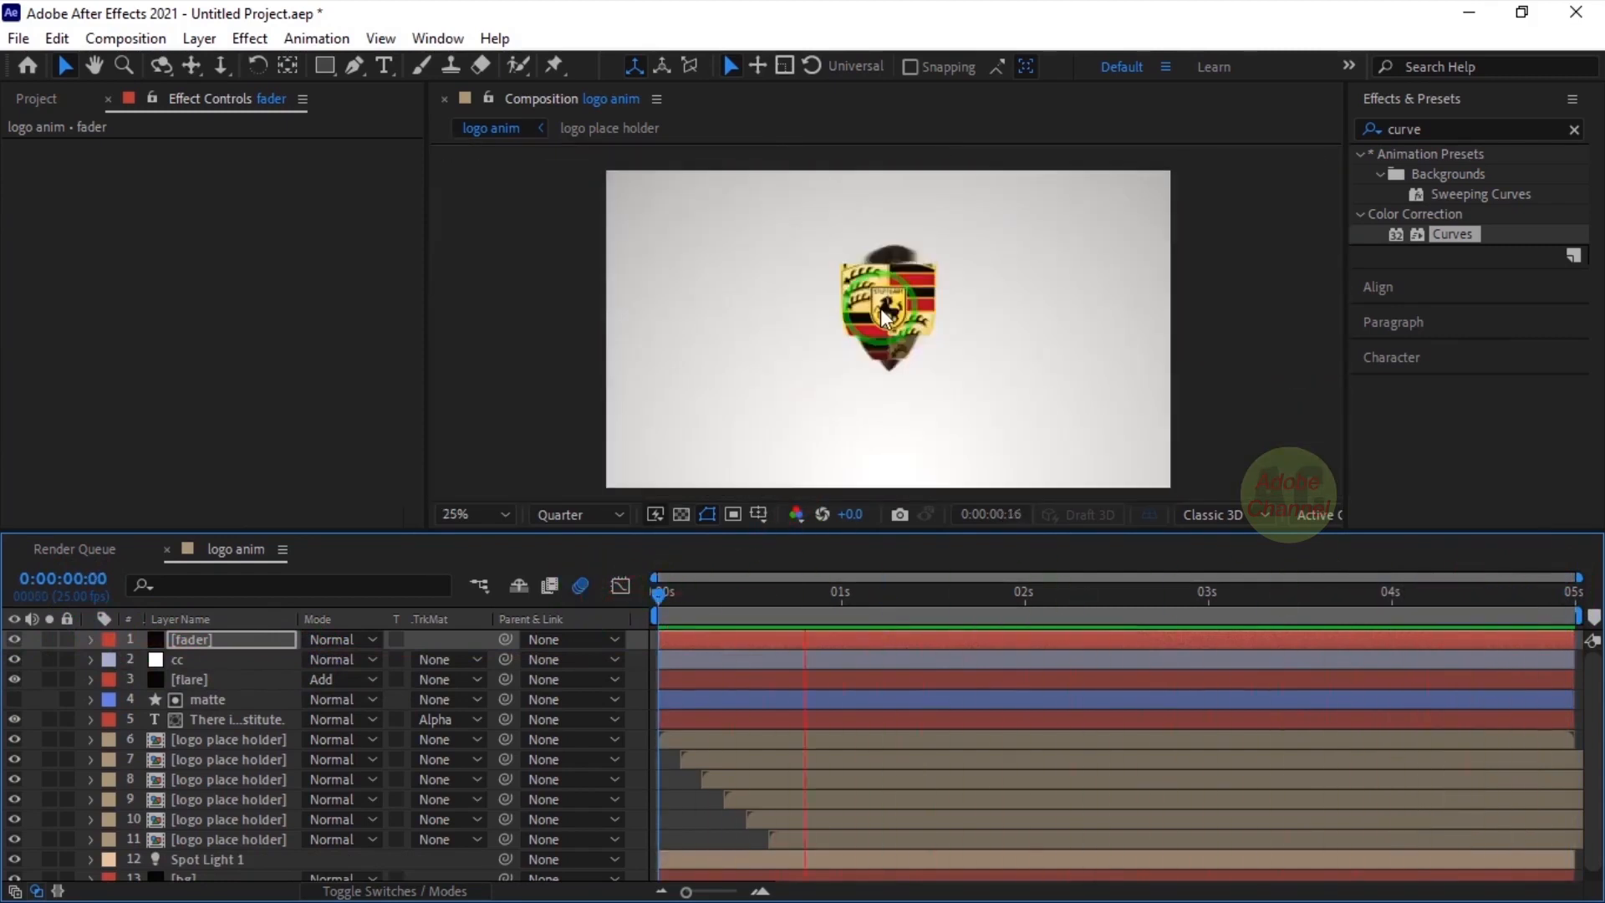
pyautogui.click(680, 725)
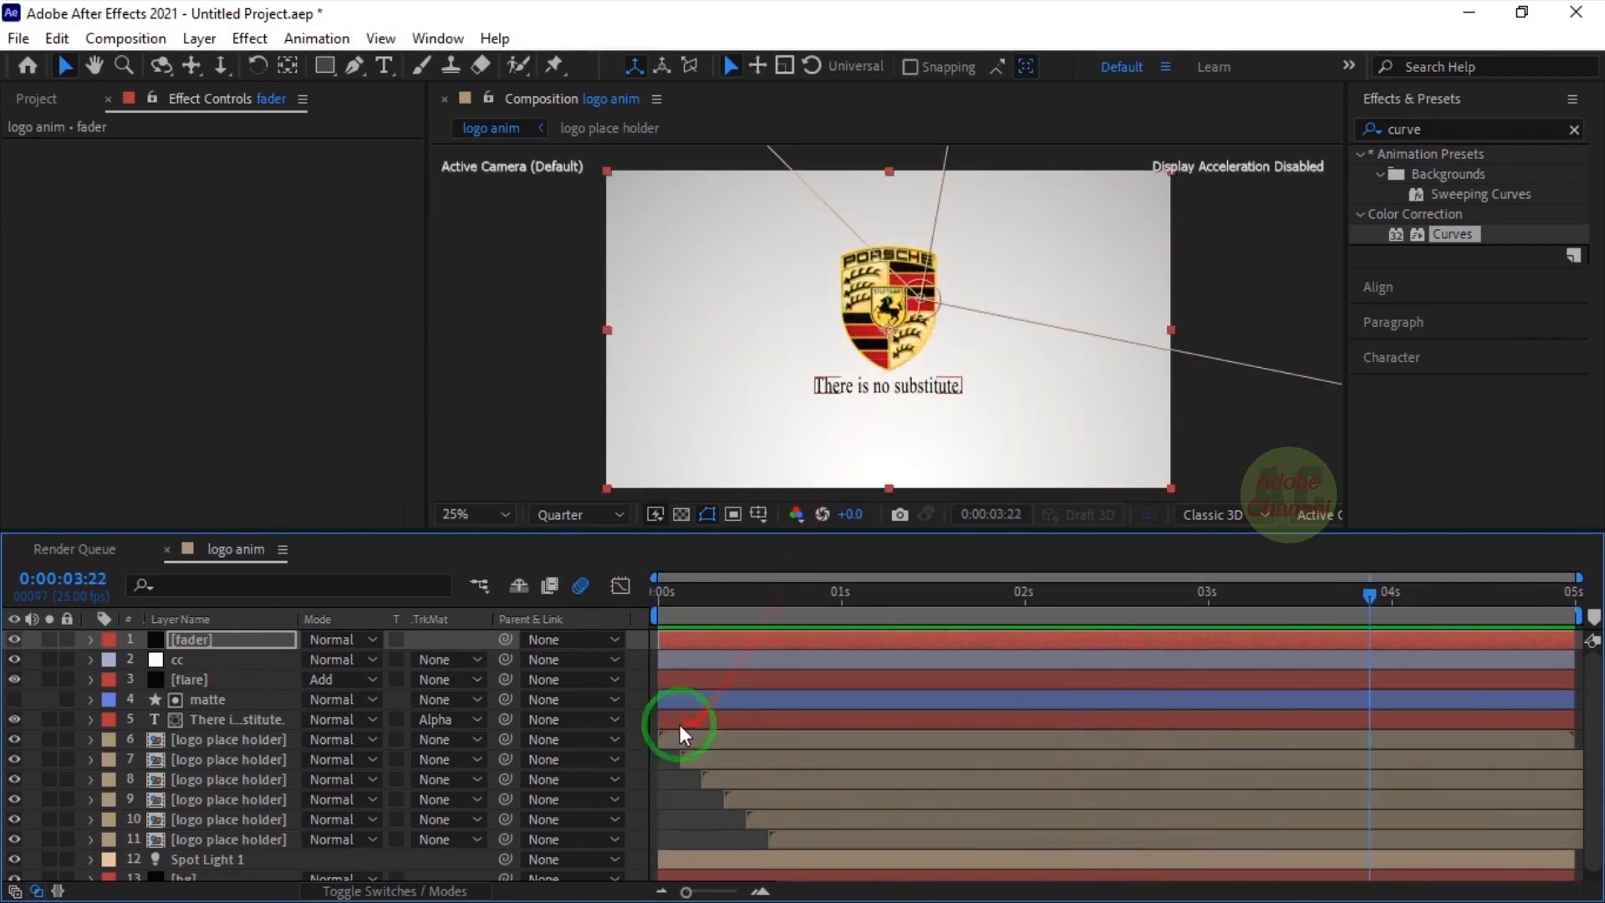
# Shift all six logo place holder layers so the first starts at frame 3, keeping their stagger, and preview the timing
pyautogui.click(279, 737)
pyautogui.keyDown('shift'); pyautogui.click(240, 843); pyautogui.keyUp('shift')
pyautogui.click(80, 573)
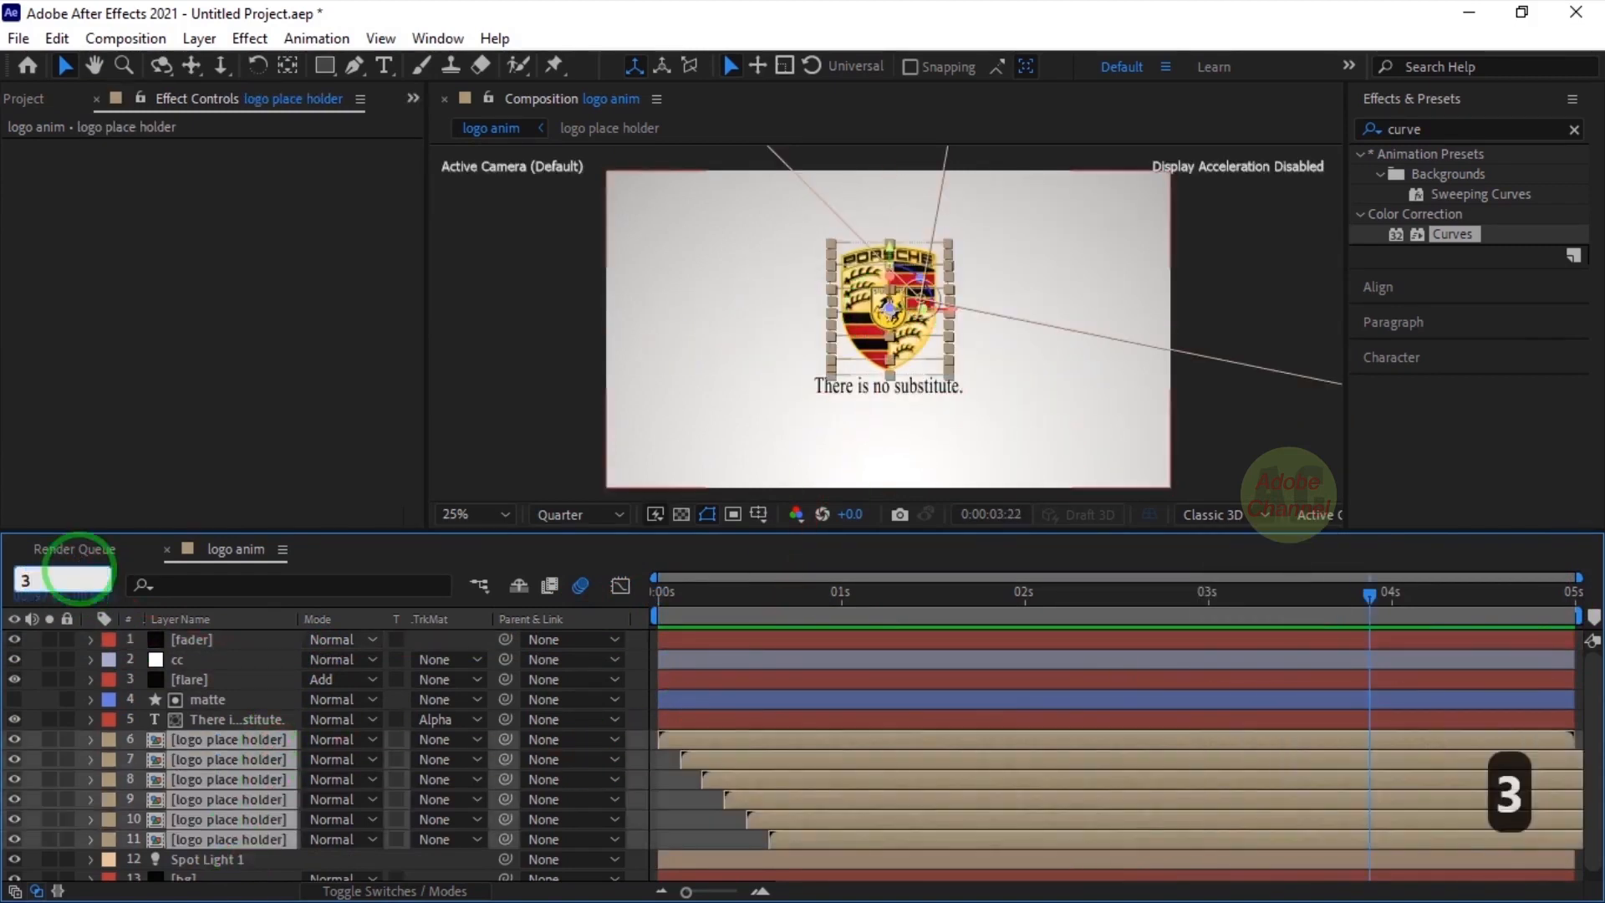
pyautogui.write('3')
pyautogui.press('Return')
pyautogui.moveTo(715, 735); pyautogui.dragTo(734, 736)
pyautogui.moveTo(765, 596); pyautogui.dragTo(622, 595)
pyautogui.press('space')
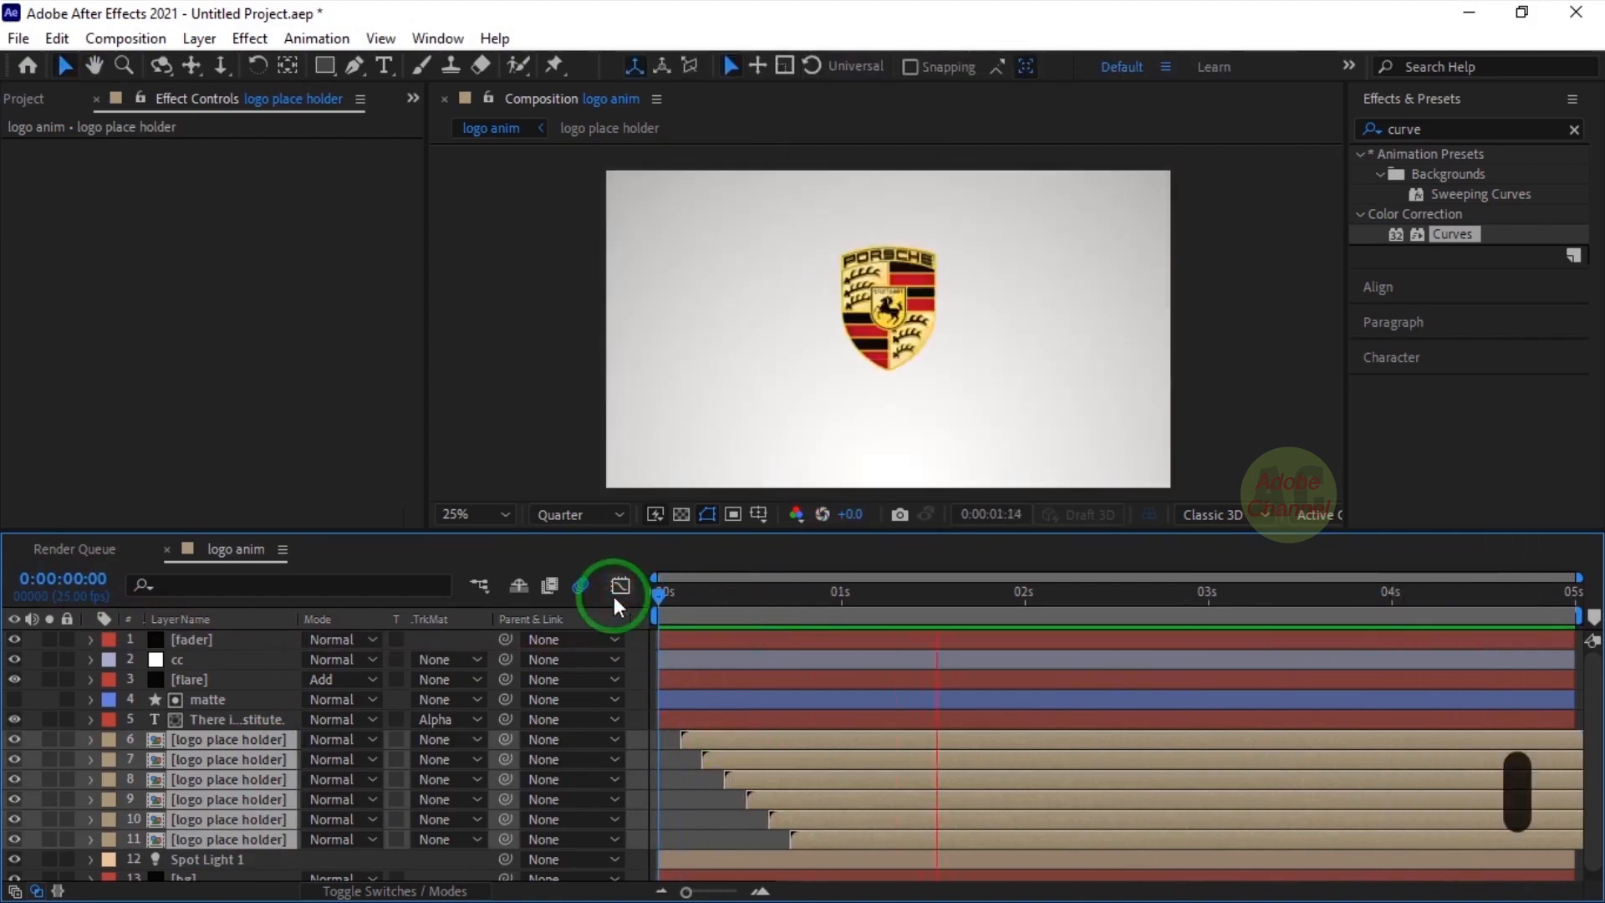
# Reveal the logo place holder layers' Y Rotation keyframes, select both on the first one, and collapse the layers again
pyautogui.click(285, 768)
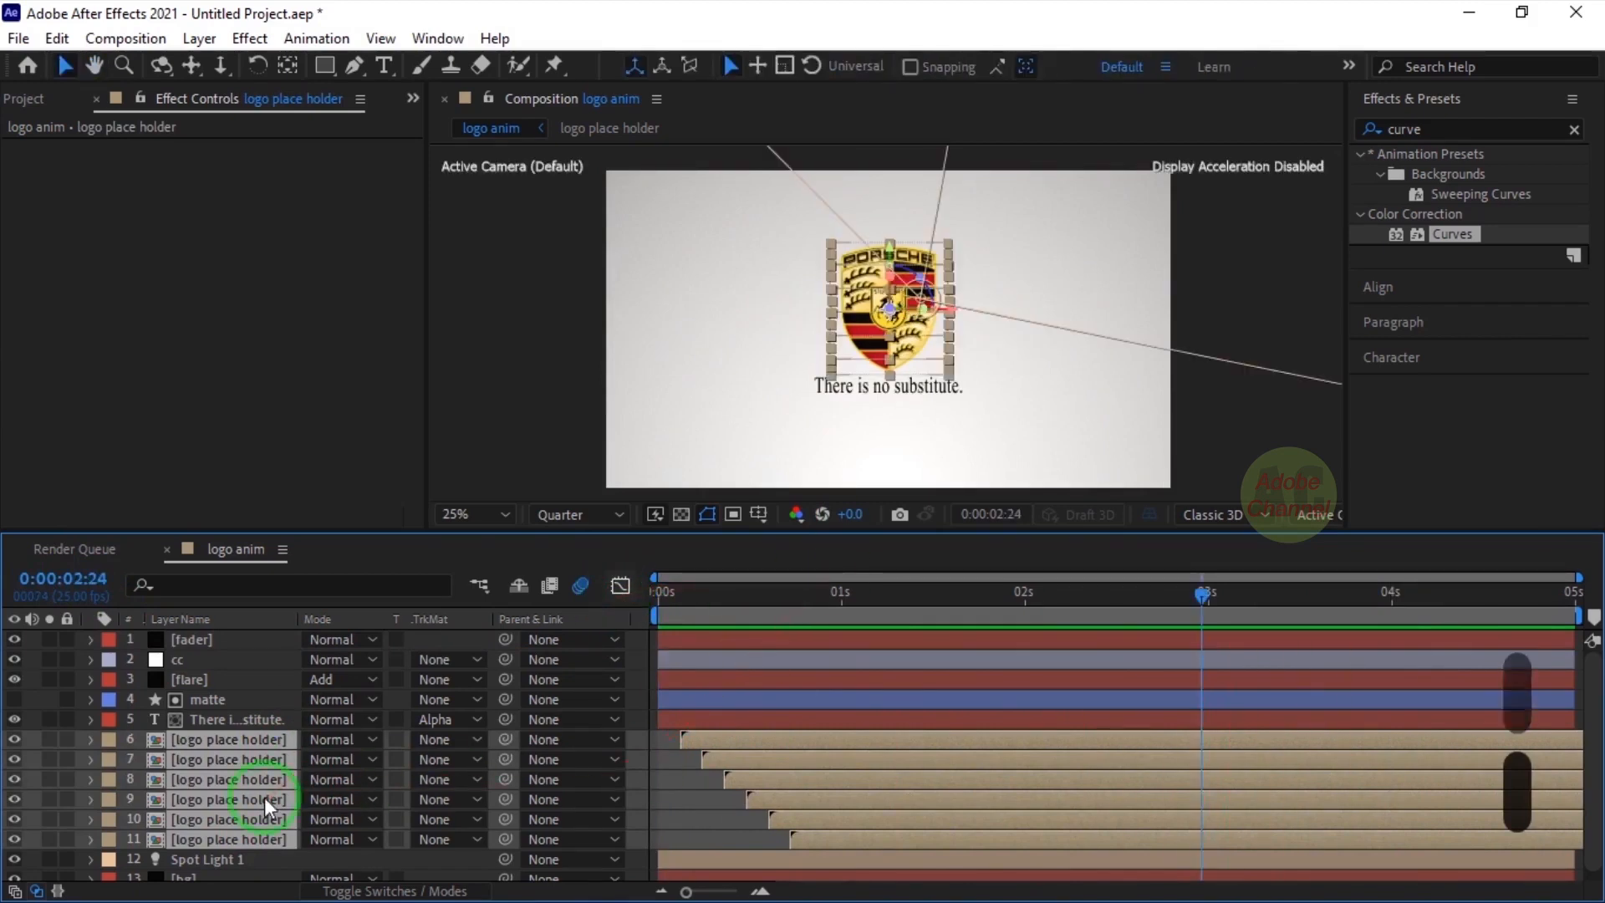
pyautogui.press('u')
pyautogui.moveTo(887, 765); pyautogui.dragTo(681, 761)
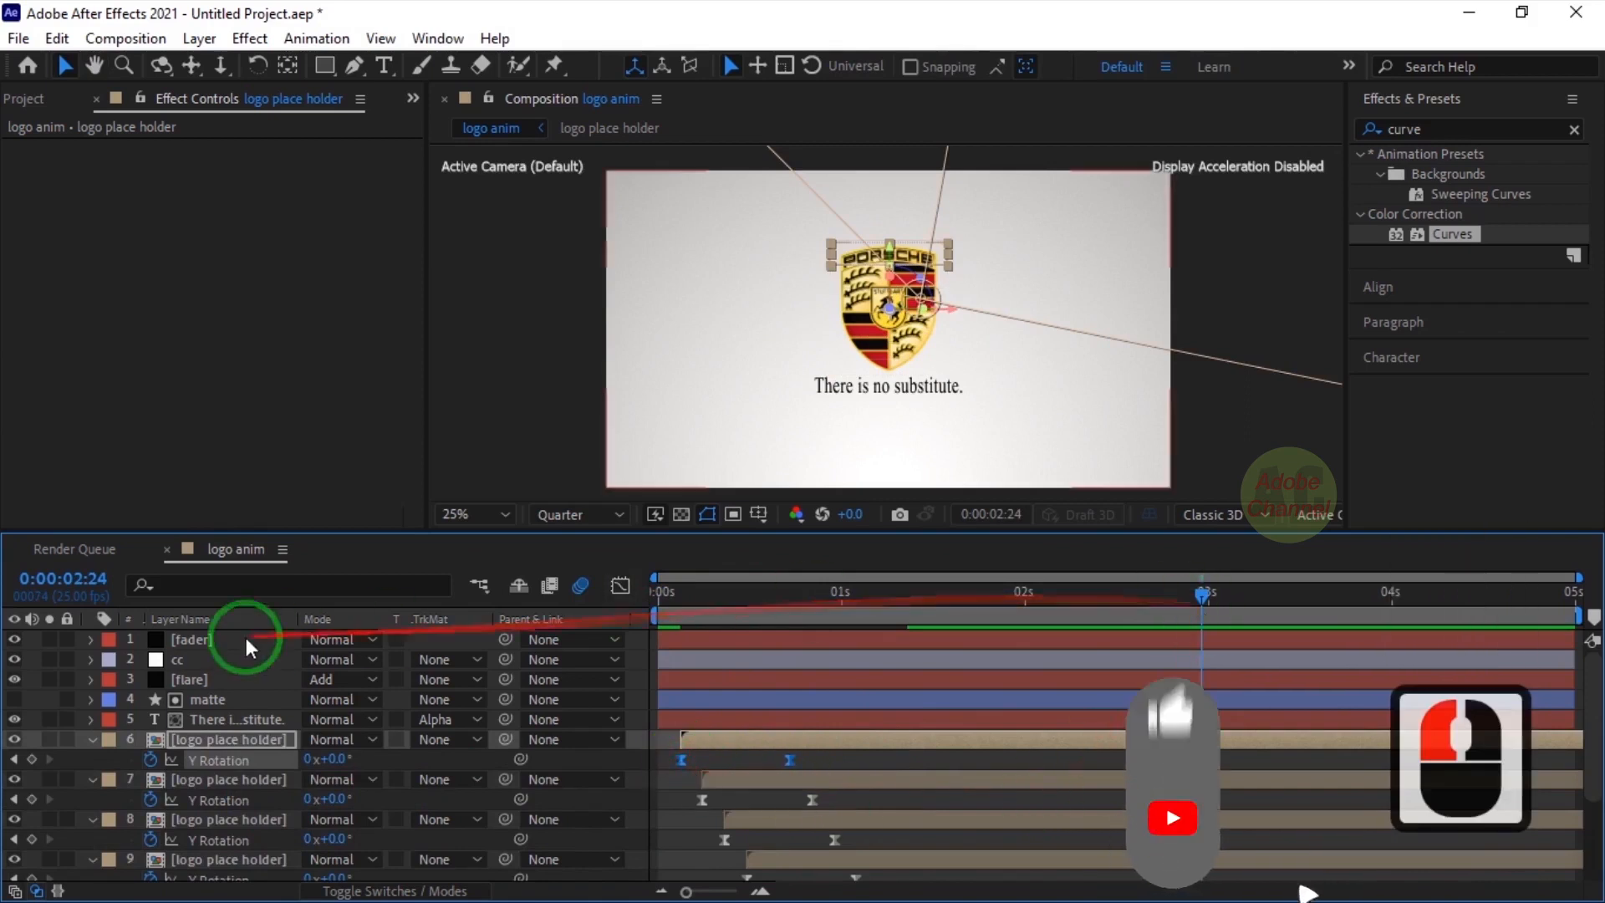
pyautogui.click(92, 739)
pyautogui.click(92, 759)
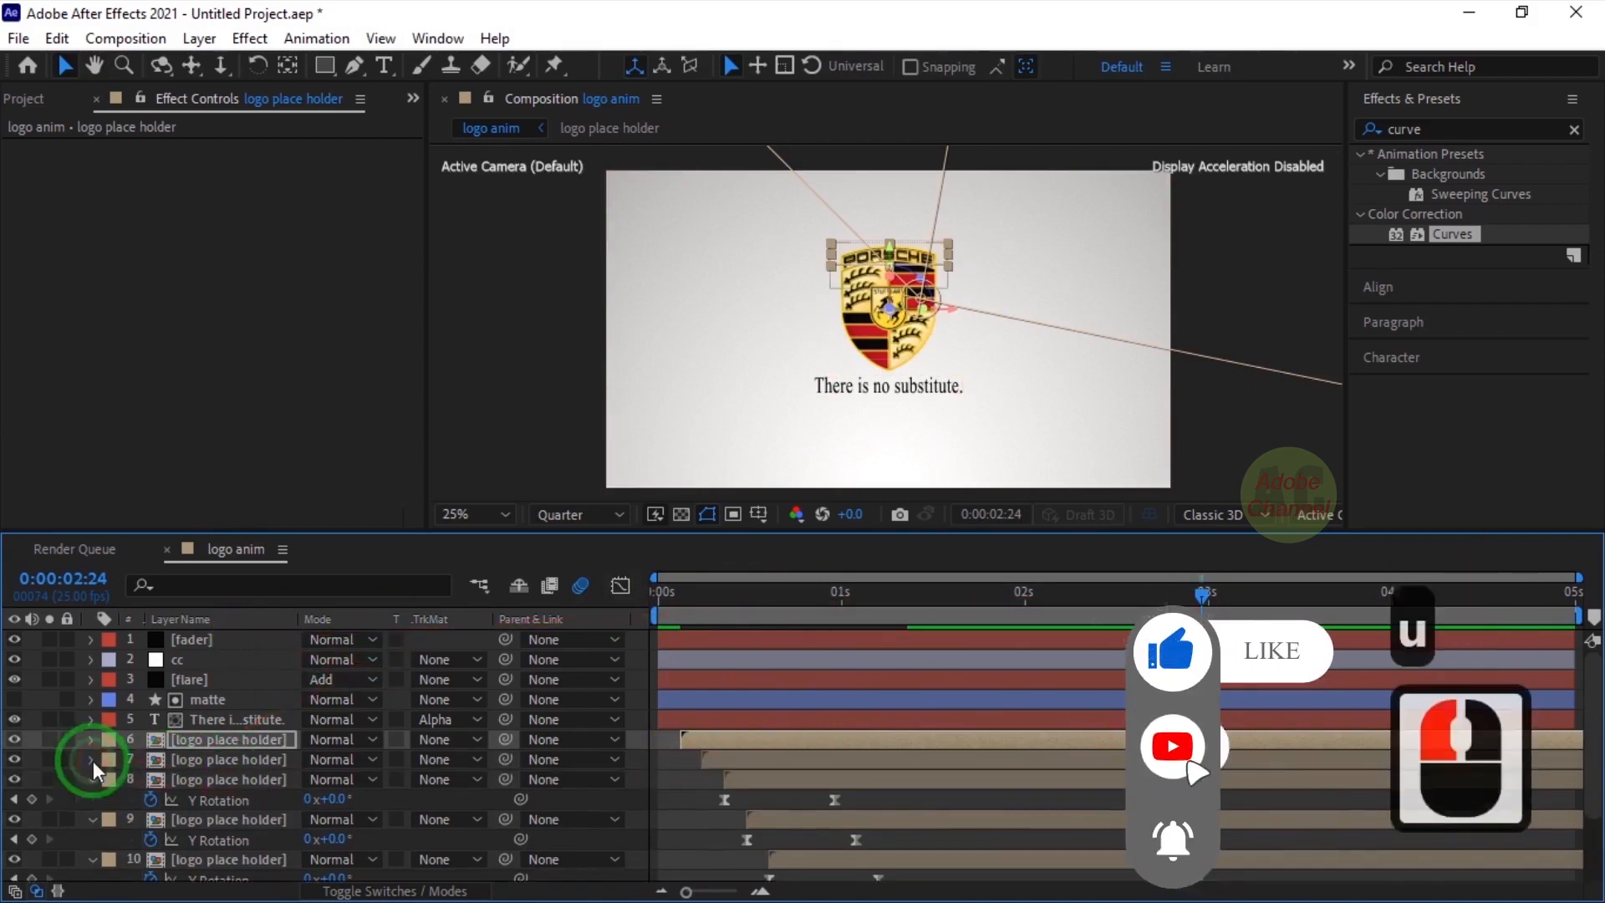
pyautogui.click(92, 779)
pyautogui.click(92, 799)
pyautogui.click(92, 819)
# Return to 0:00:00:00 to preview the logo animation once more
pyautogui.click(999, 739)
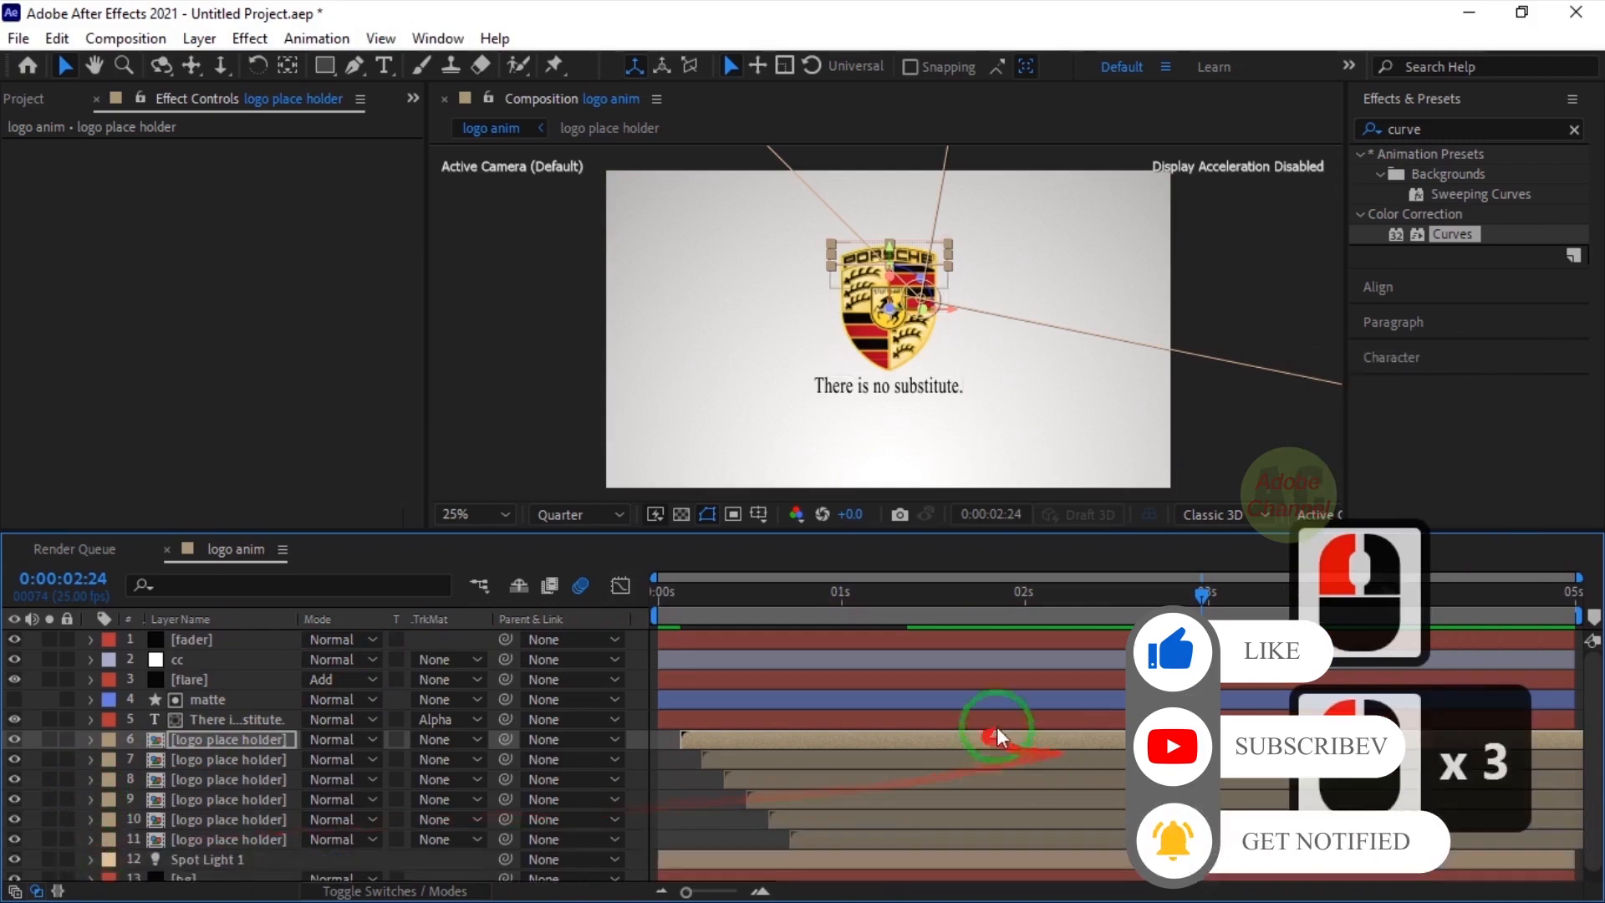
pyautogui.click(1198, 595)
pyautogui.click(639, 593)
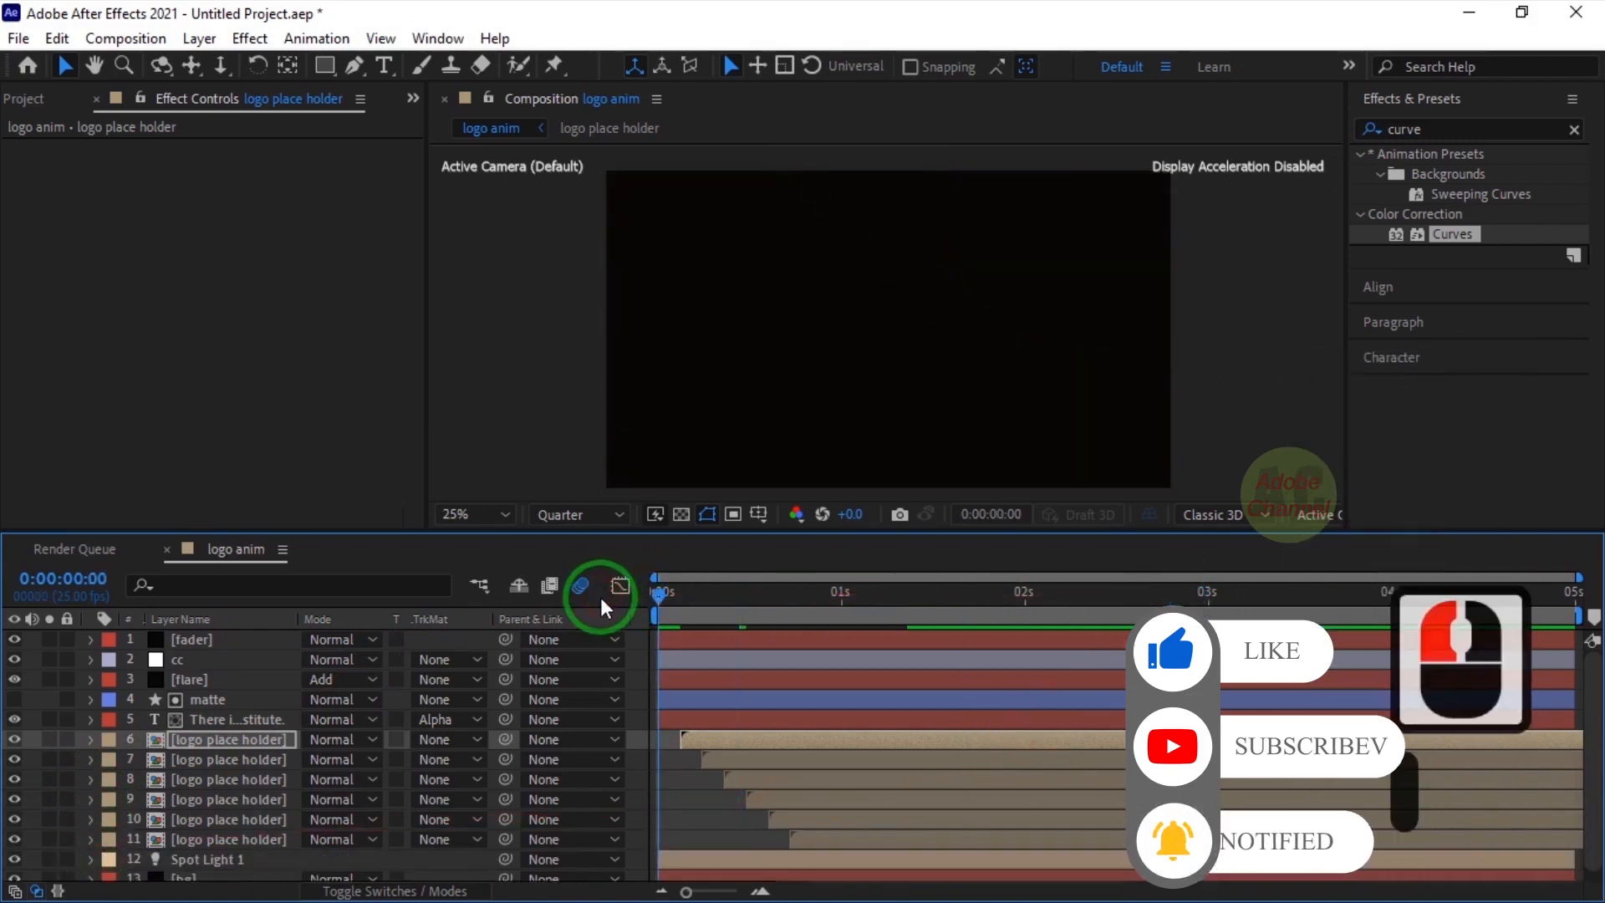